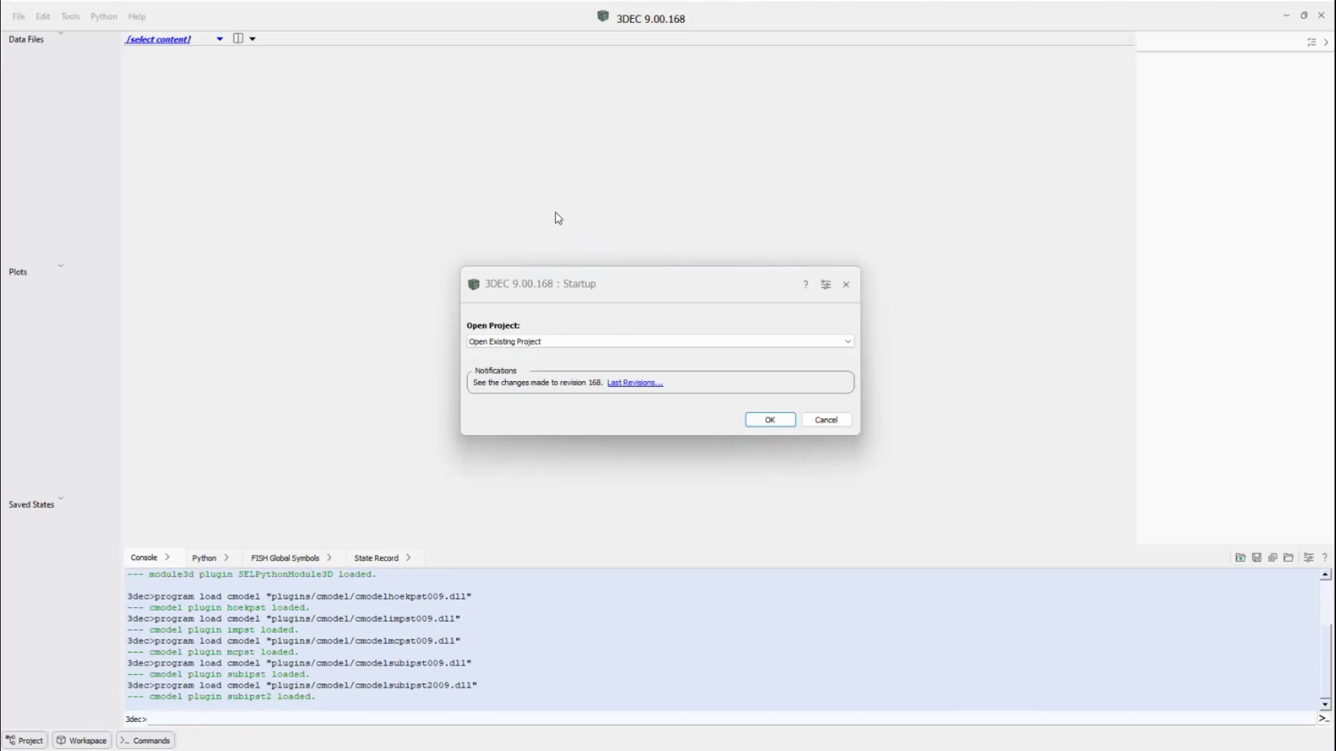
Choose to open an existing project and browse to the Fluid folder in the SW Training - 3DEC course materials under Documents\training.
left_click(760, 421)
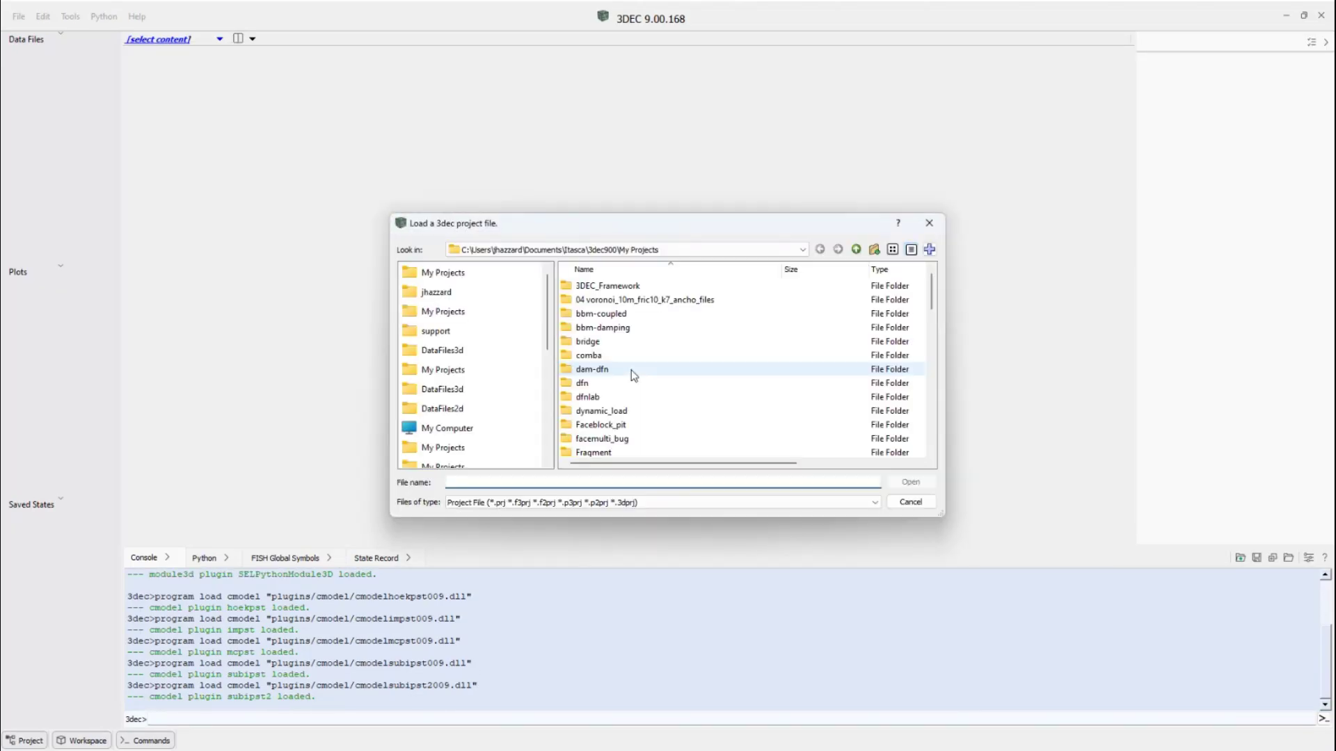
left_click(856, 250)
left_click(856, 249)
left_click(856, 251)
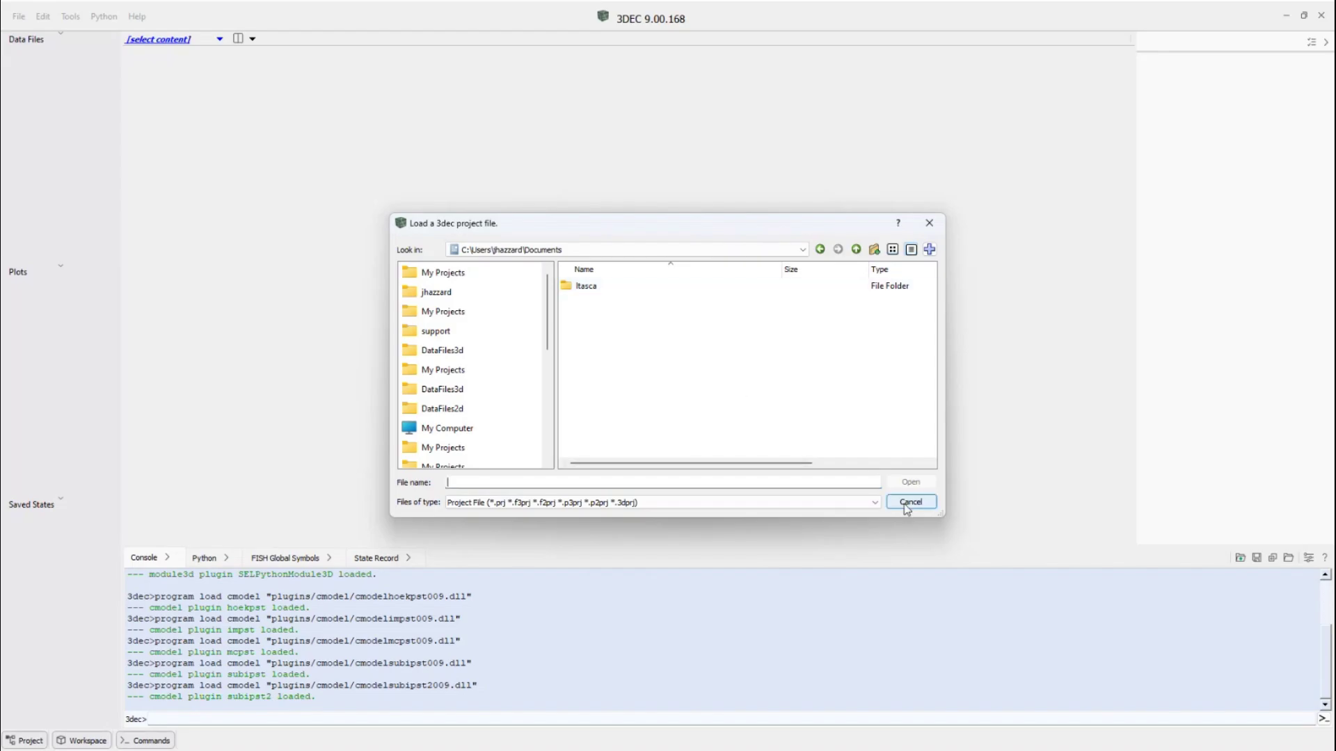
scroll(626, 390, "down", 2)
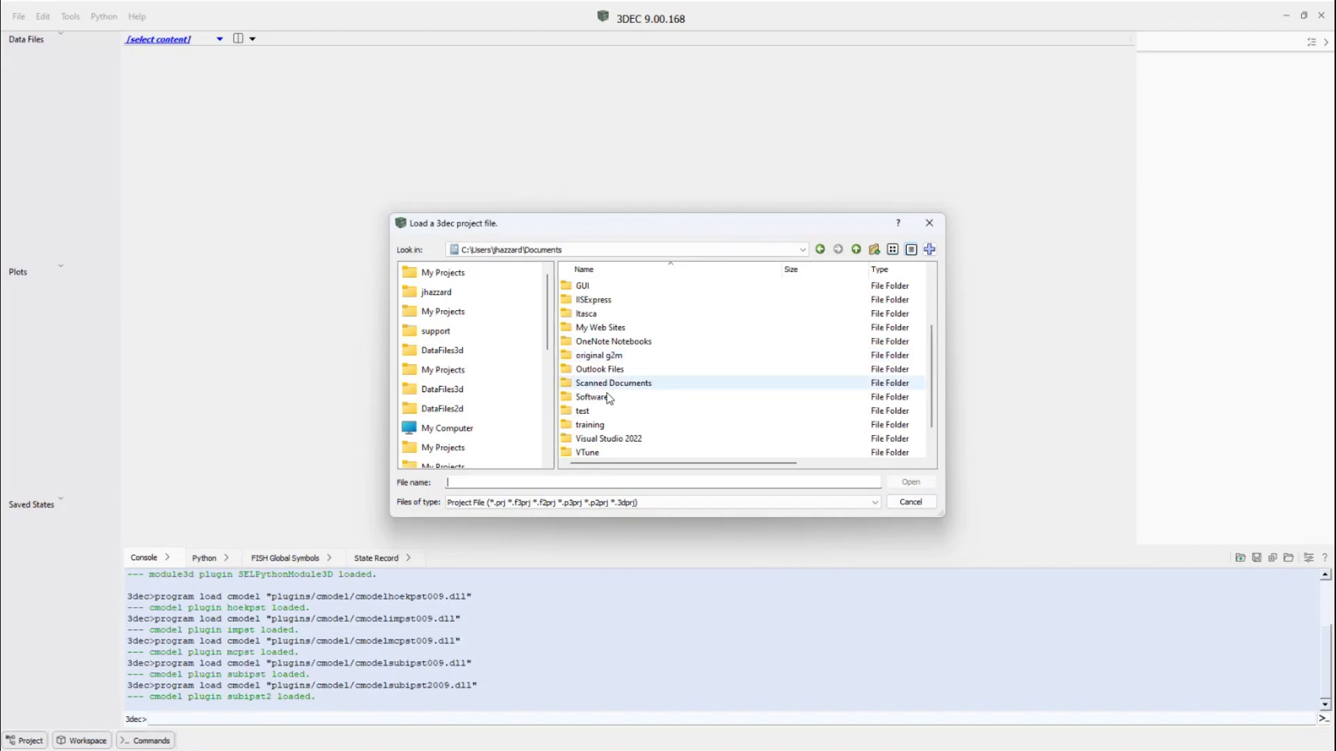
double_click(591, 434)
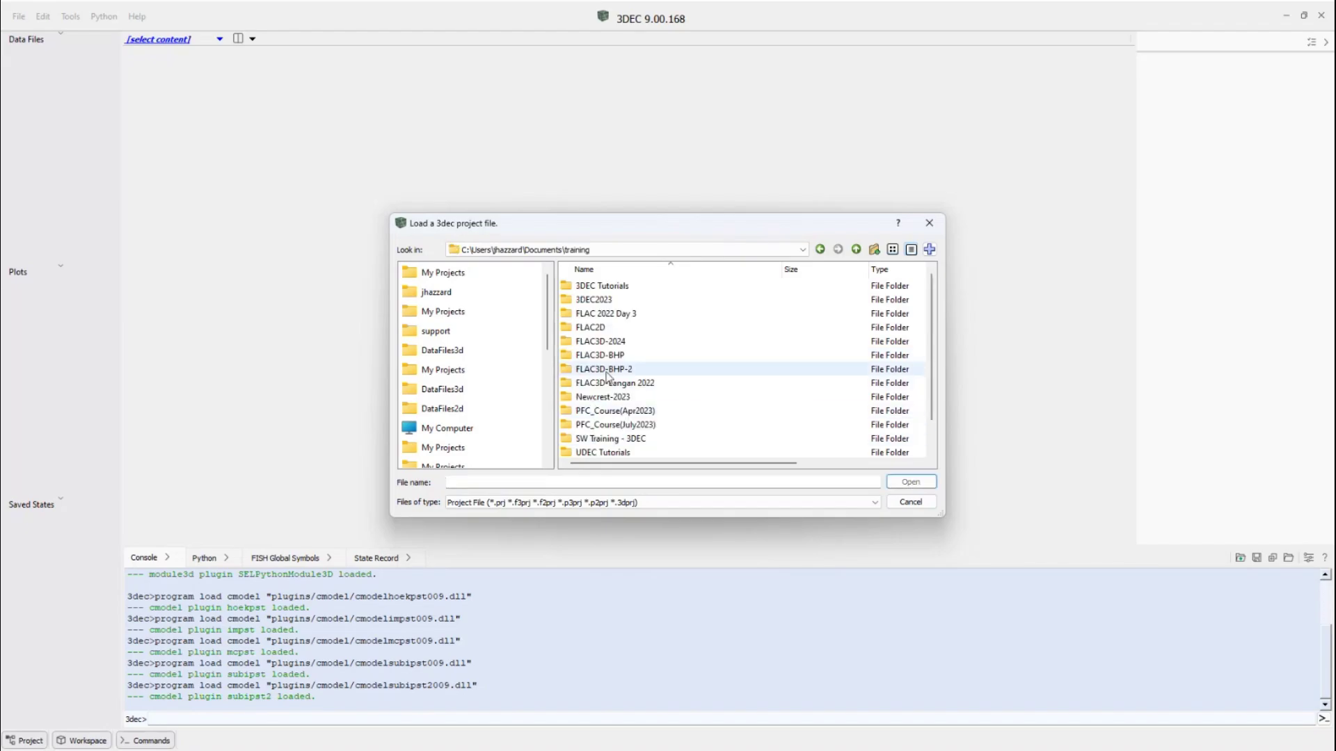
scroll(611, 379, "down", 1)
double_click(612, 412)
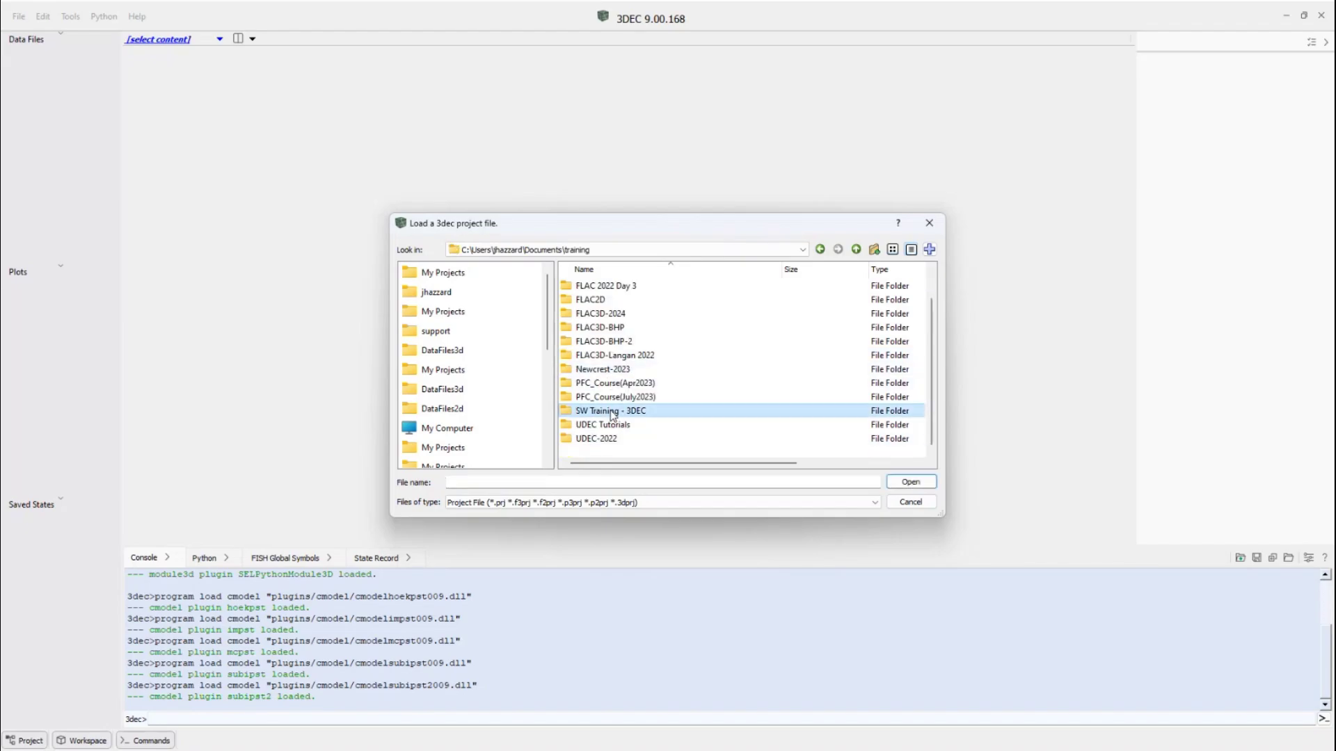
double_click(623, 288)
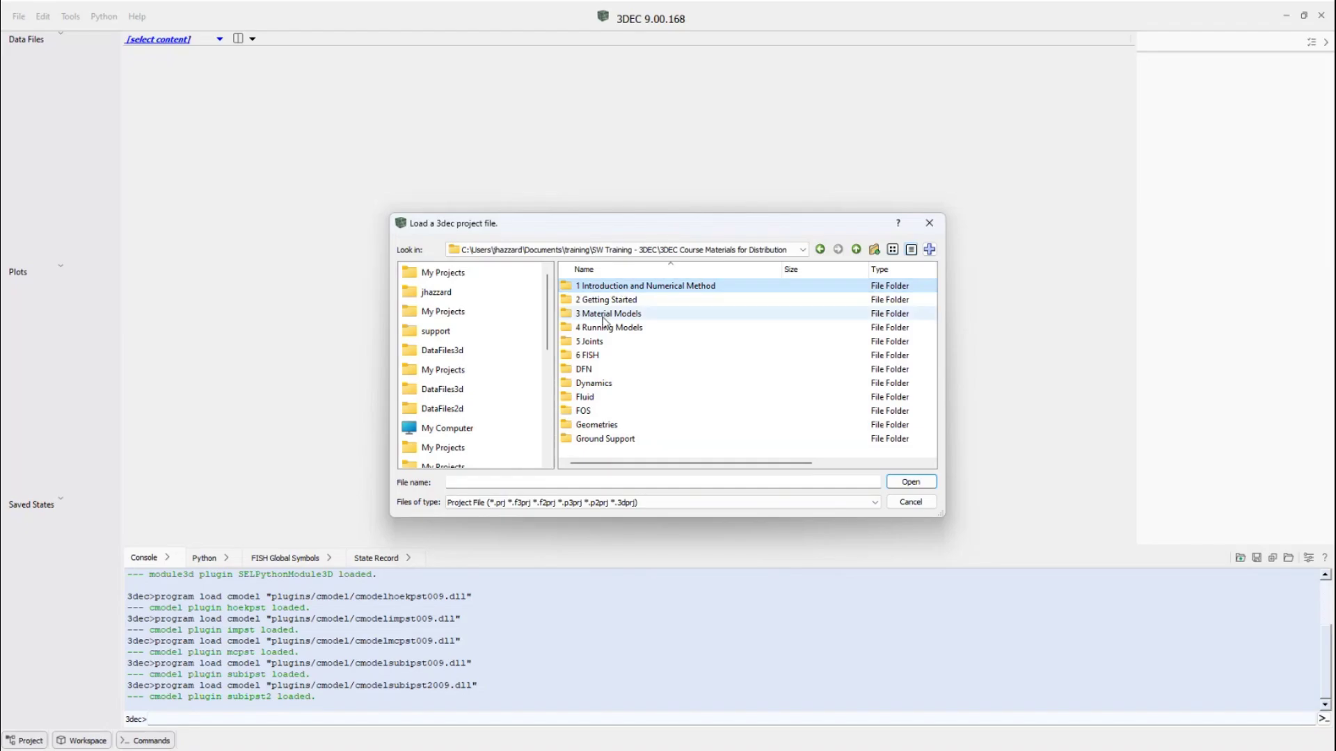
double_click(592, 398)
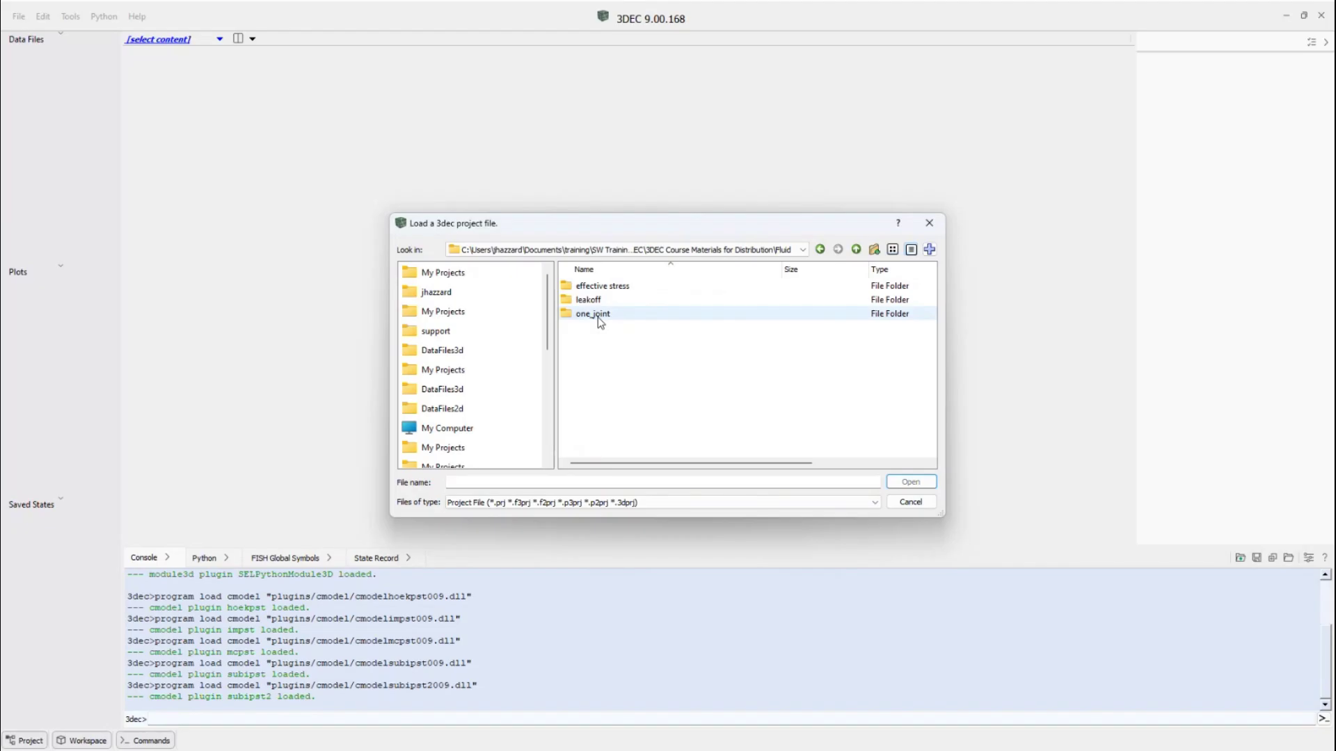
double_click(598, 318)
left_click(595, 290)
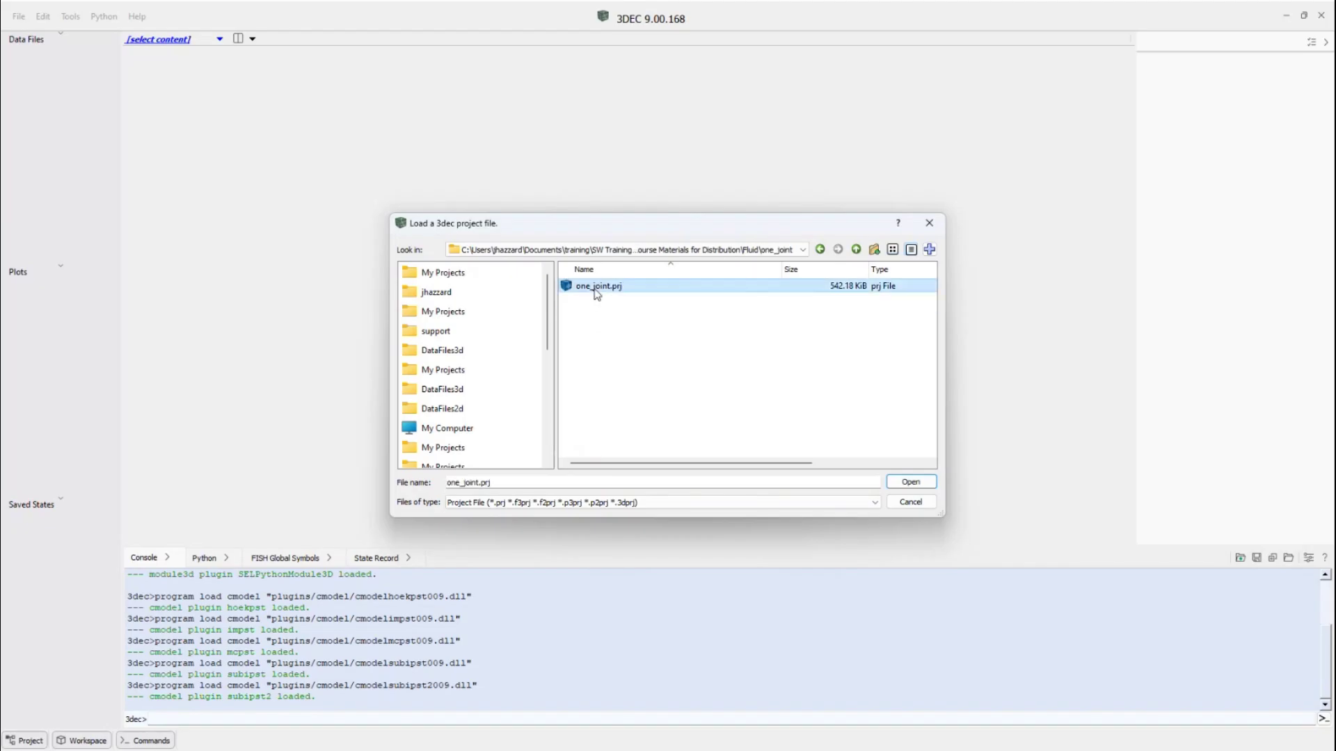
left_click(856, 249)
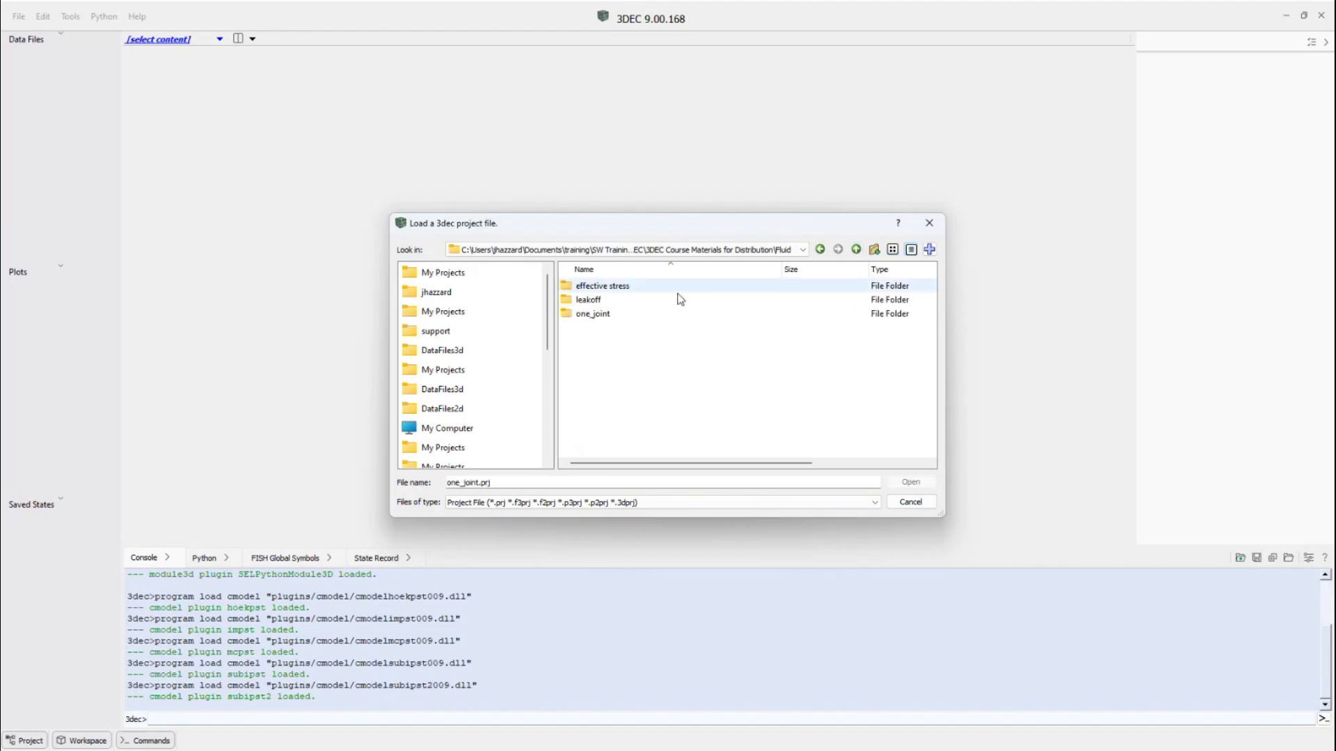
Open effective_stress.prj from the effective stress folder without restoring the joint.sav state.
double_click(602, 287)
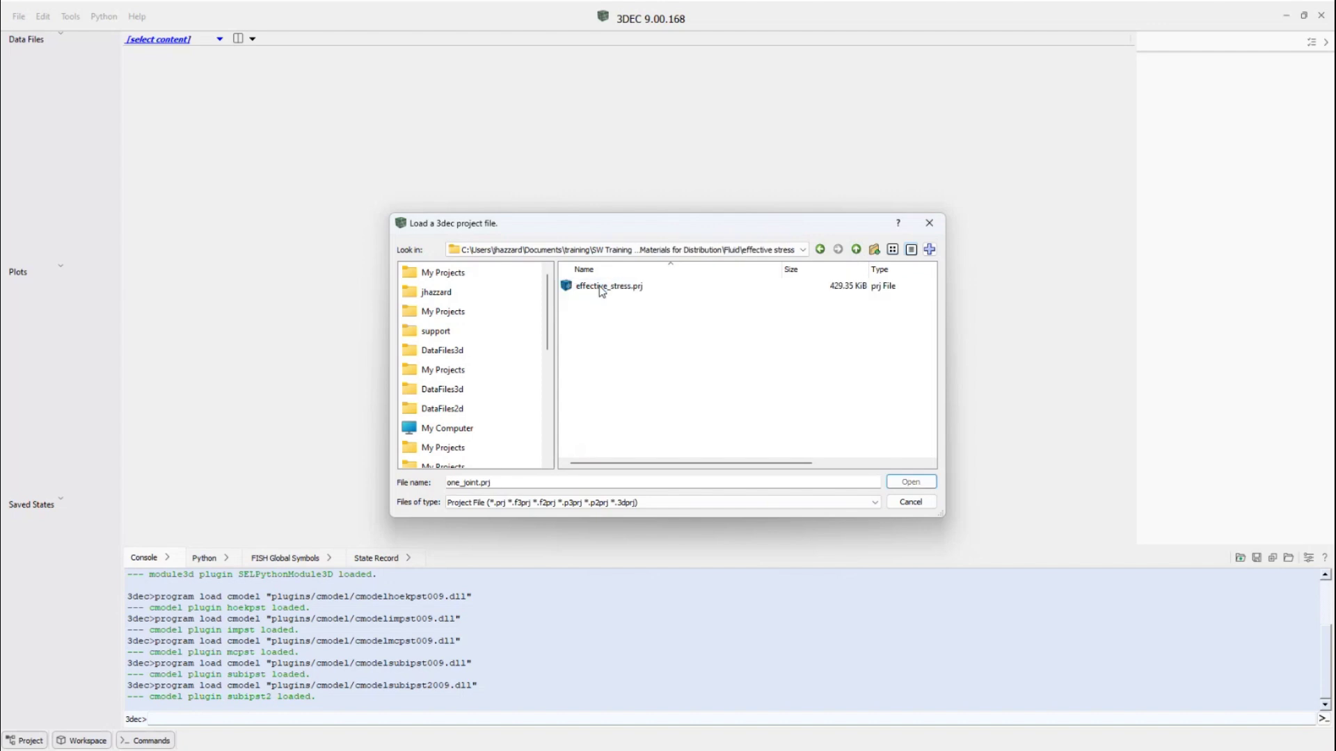
left_click(610, 291)
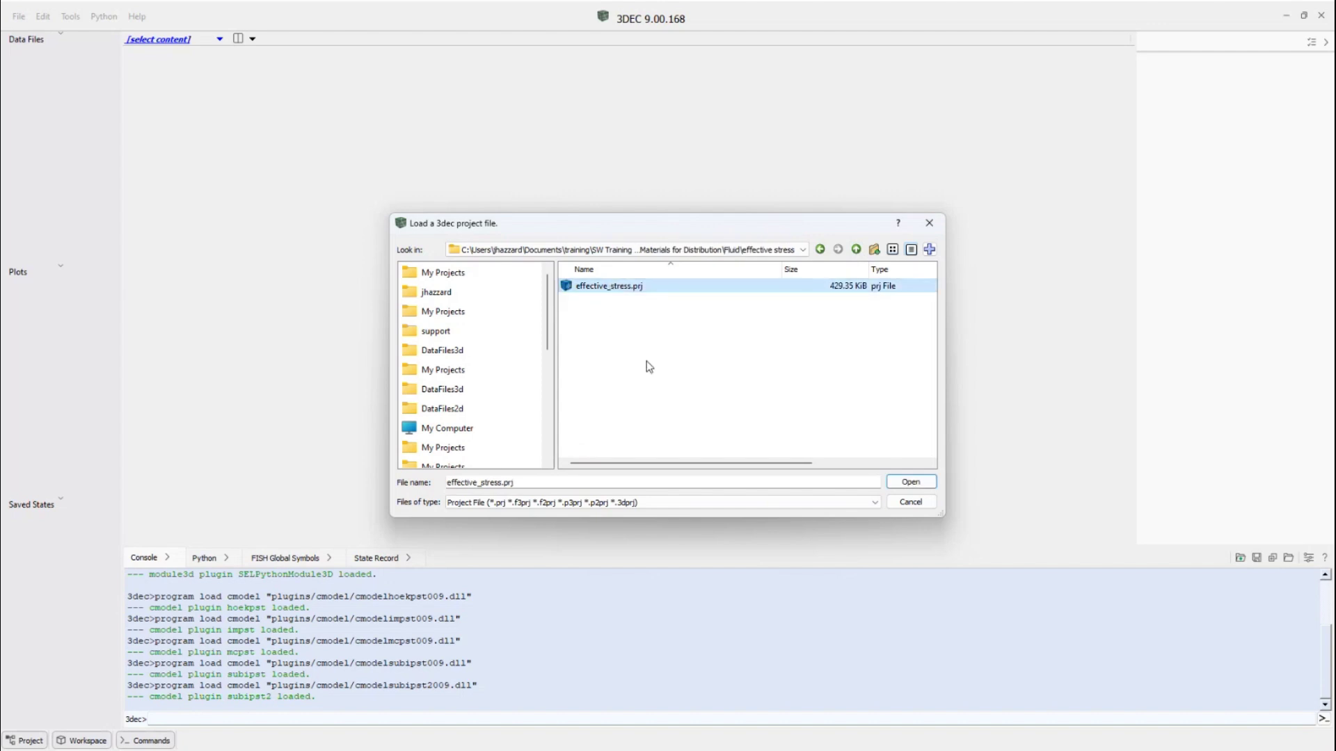
left_click(908, 482)
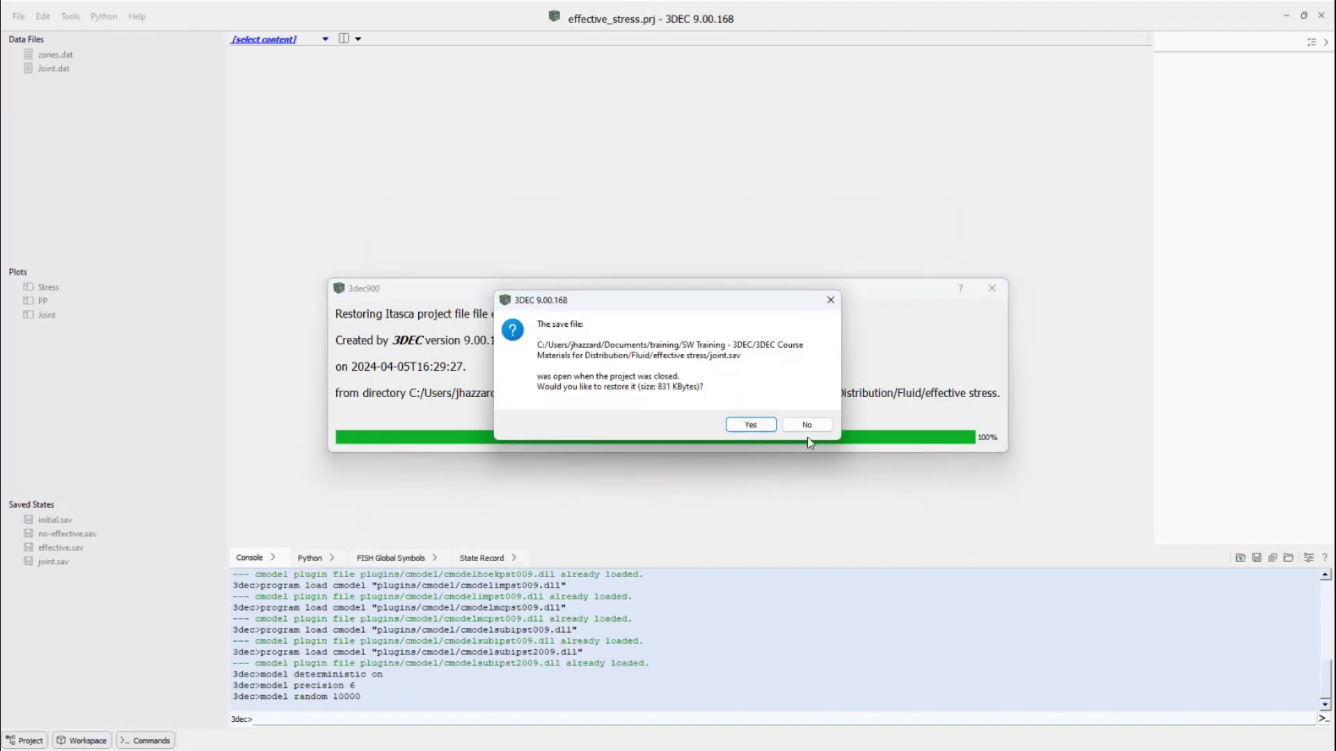
left_click(807, 425)
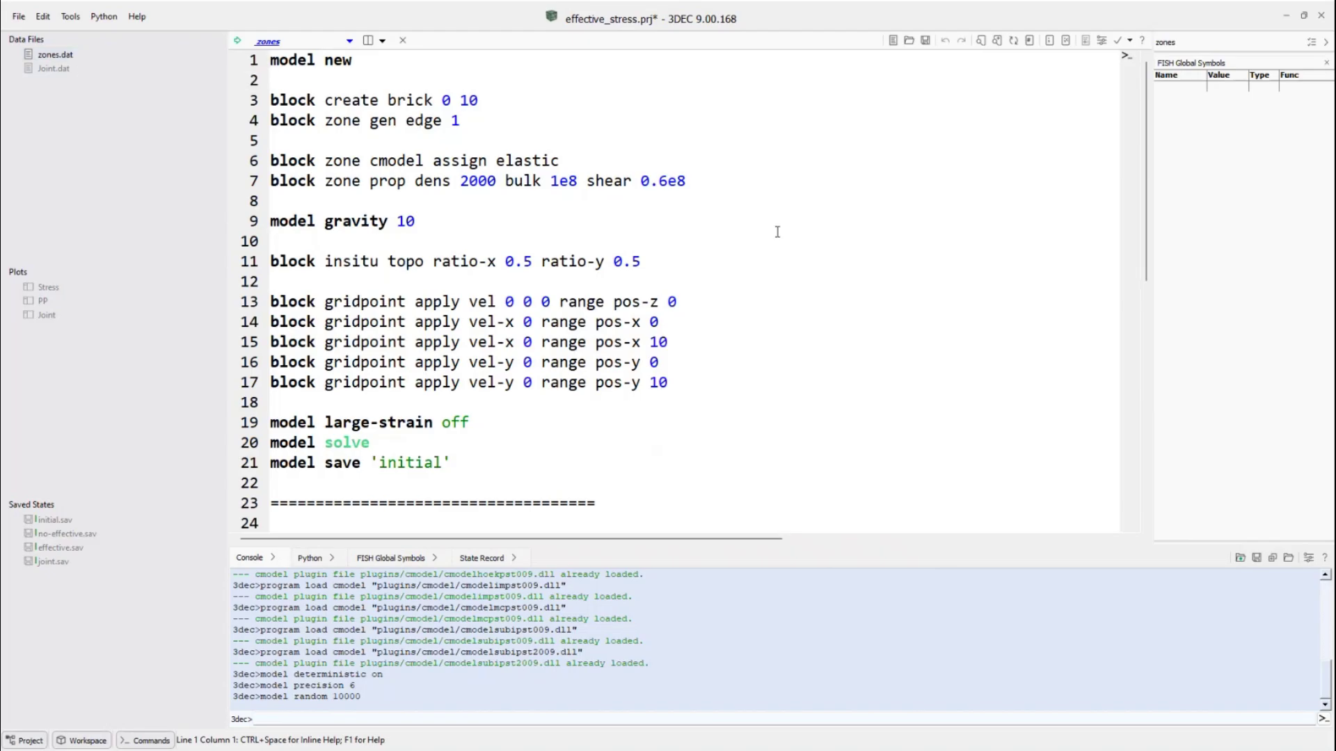
Run only lines 1 to 21 of zones.dat, from model new to model save 'initial', overwriting the existing initial.sav.
scroll(777, 231, "up", 2, "ctrl")
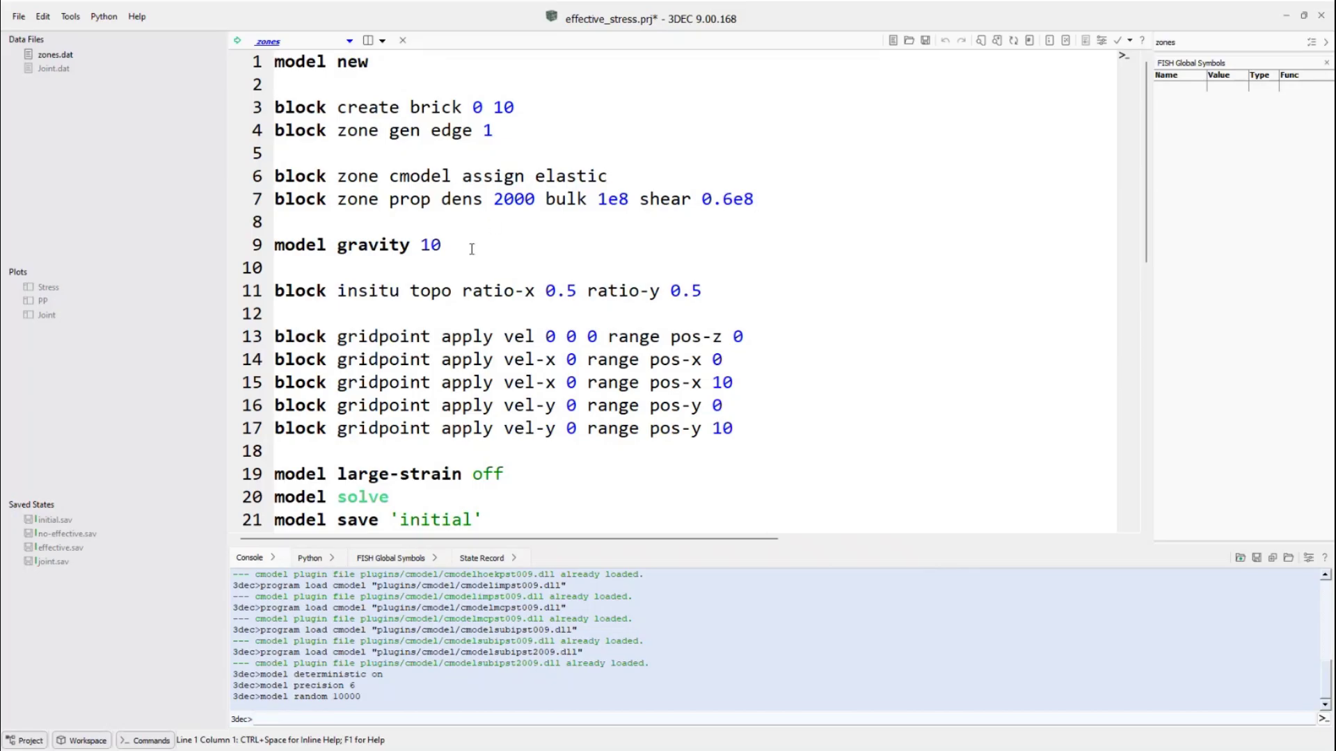
scroll(472, 249, "down", 2)
scroll(322, 165, "up", 1)
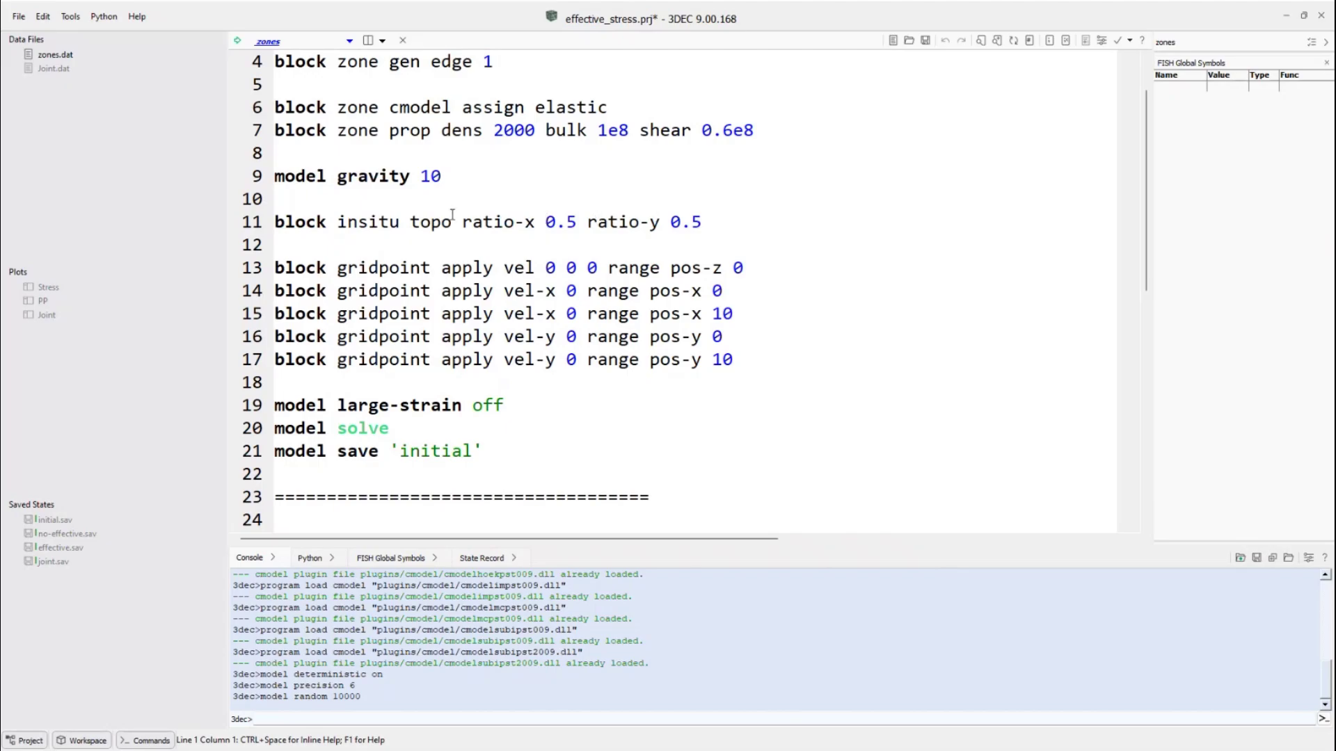
scroll(459, 167, "down", 1)
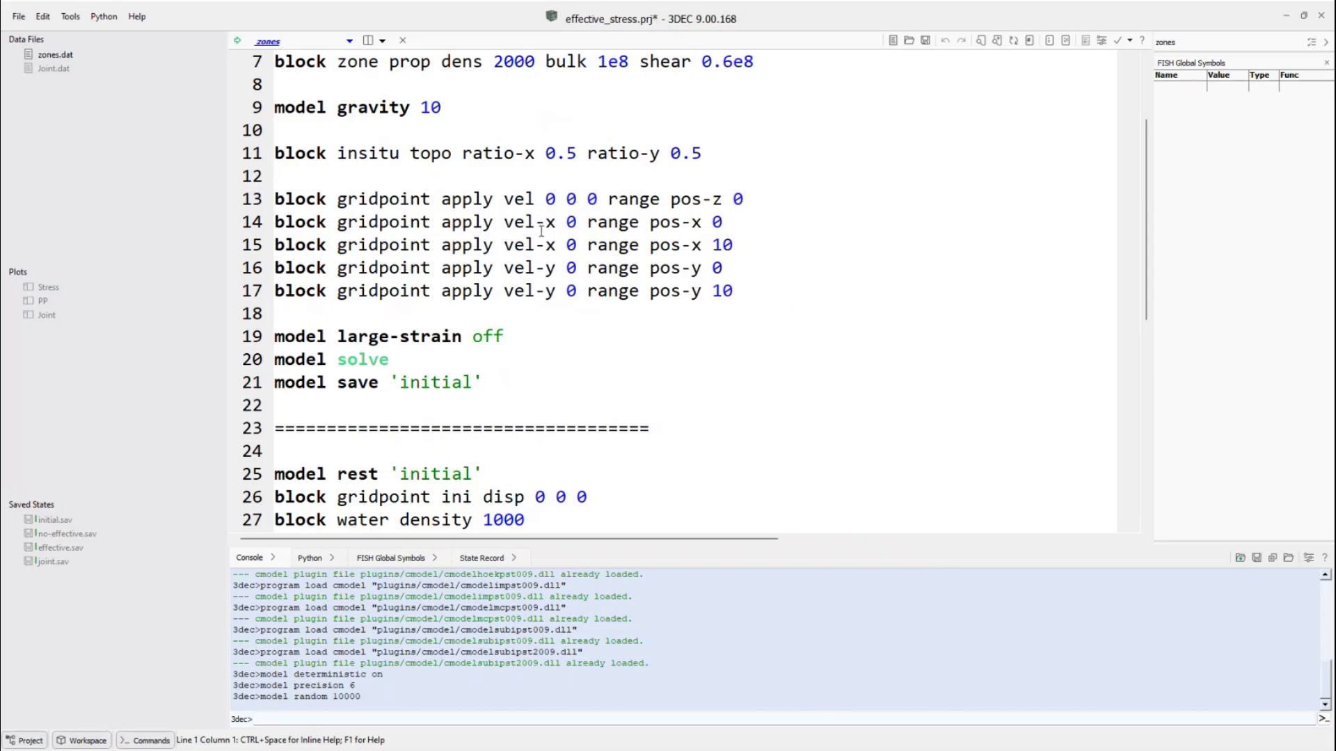
scroll(382, 273, "down", 1)
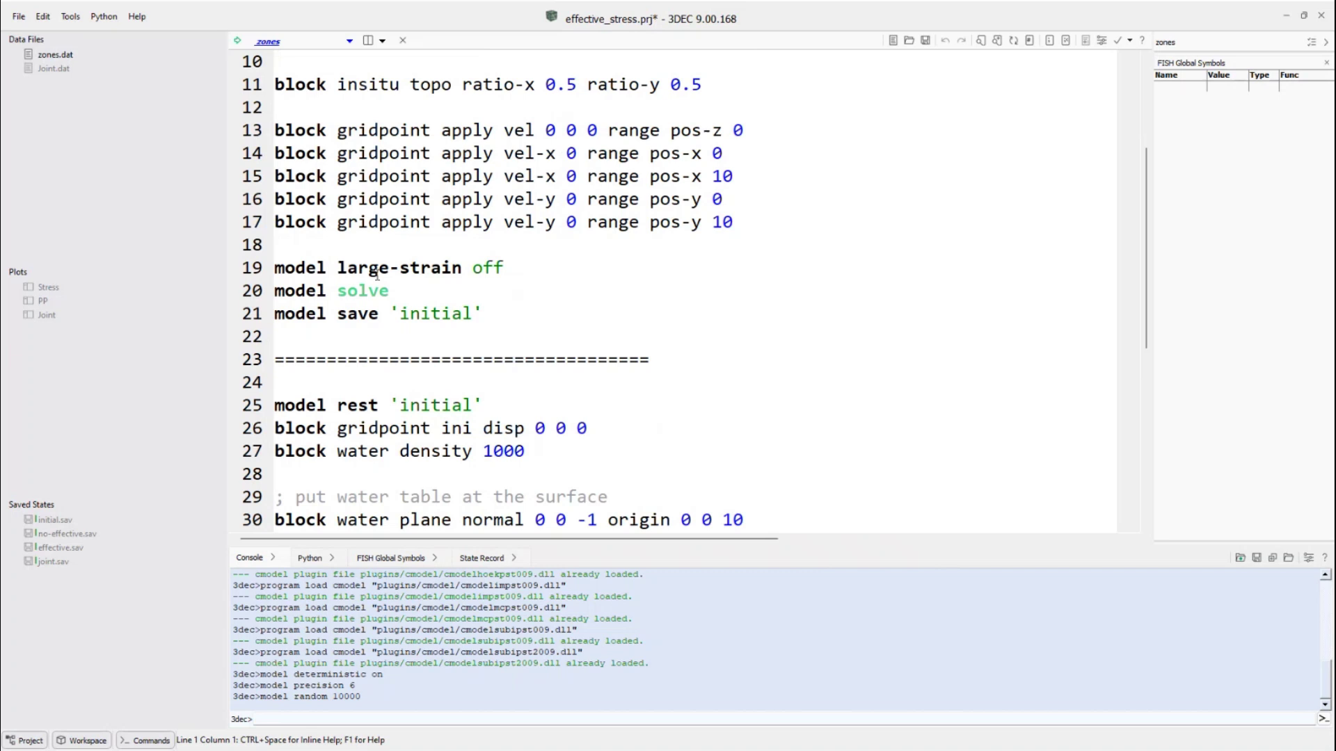
left_click_drag(492, 317, 274, 267)
key("shift+Up")
key("shift+Up")
key("shift+Up")
key("shift+Up")
key("shift+Up")
key("shift+Up")
key("shift+Up")
key("shift+Up")
key("shift+Up")
key("shift+Up")
key("shift+Up")
key("shift+Up")
key("shift+Up")
key("shift+Up")
key("shift+Up")
key("shift+Up")
key("shift+Up")
key("shift+Up")
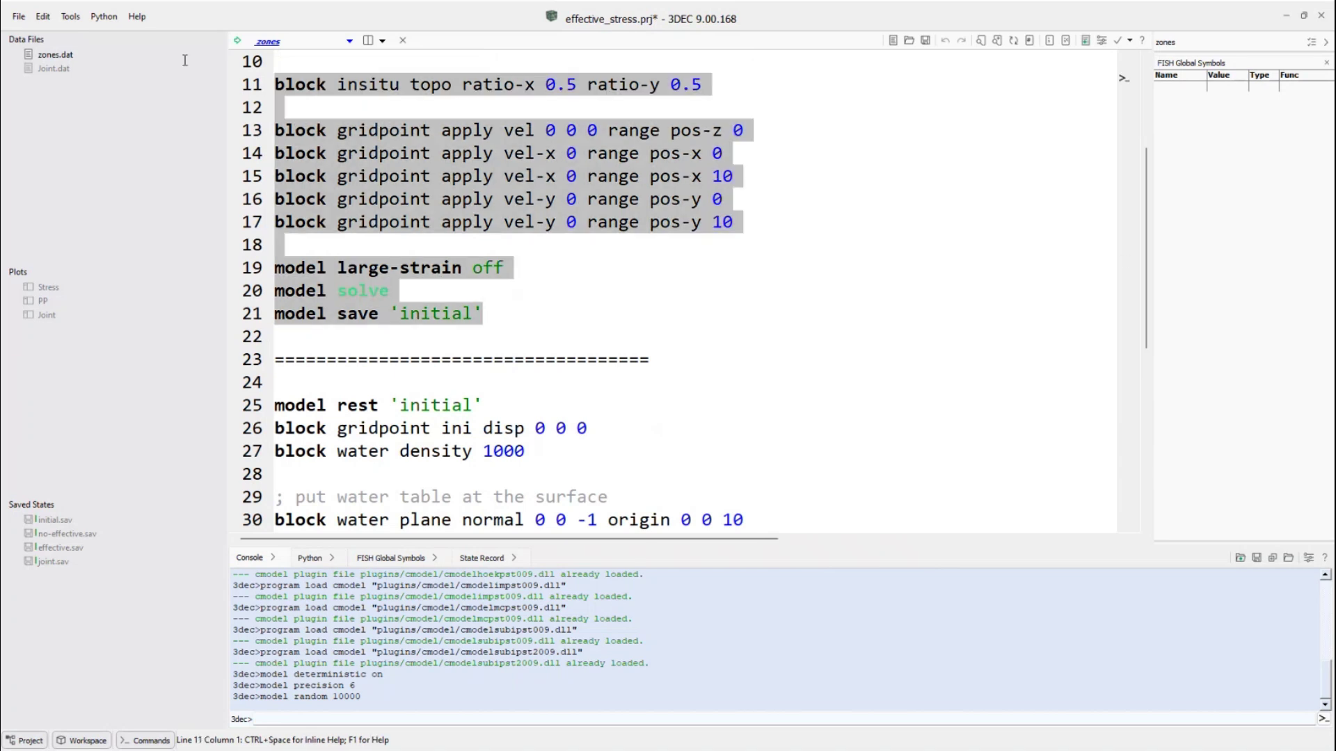
right_click(423, 111)
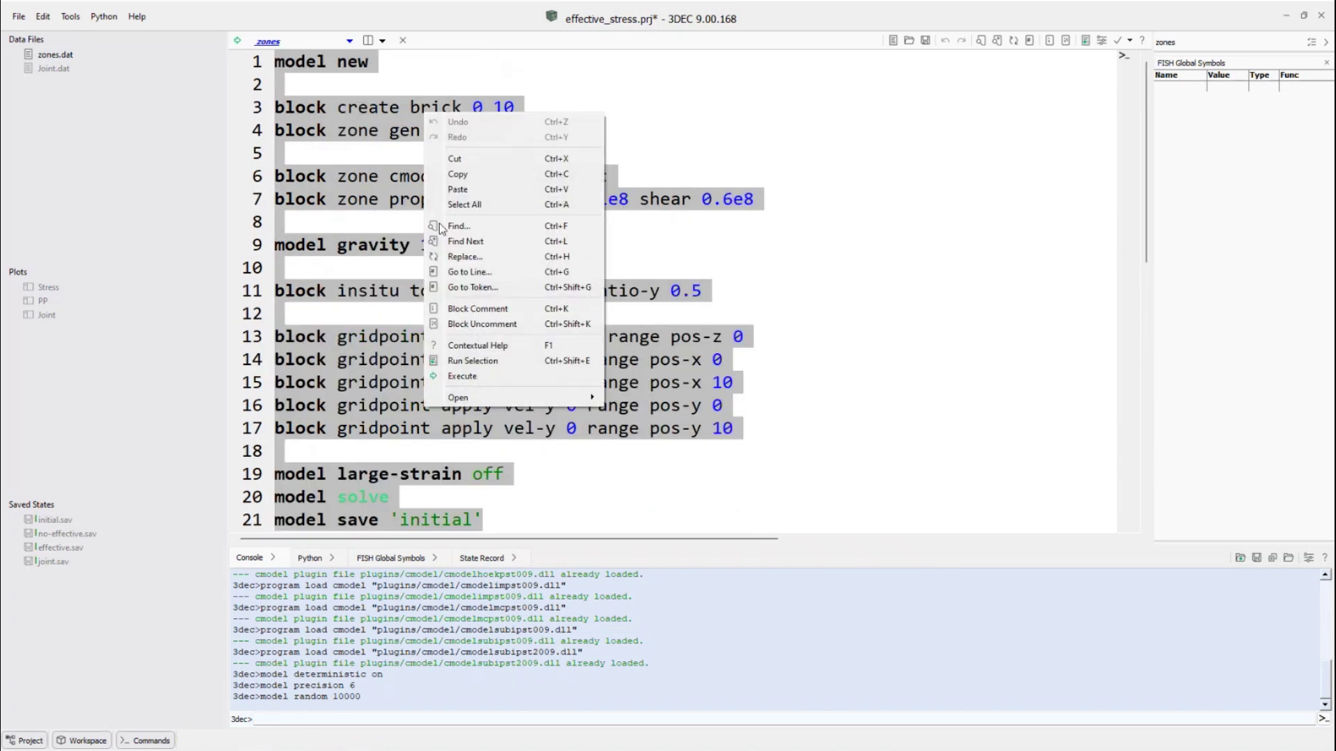
left_click(475, 361)
scroll(540, 327, "down", 2)
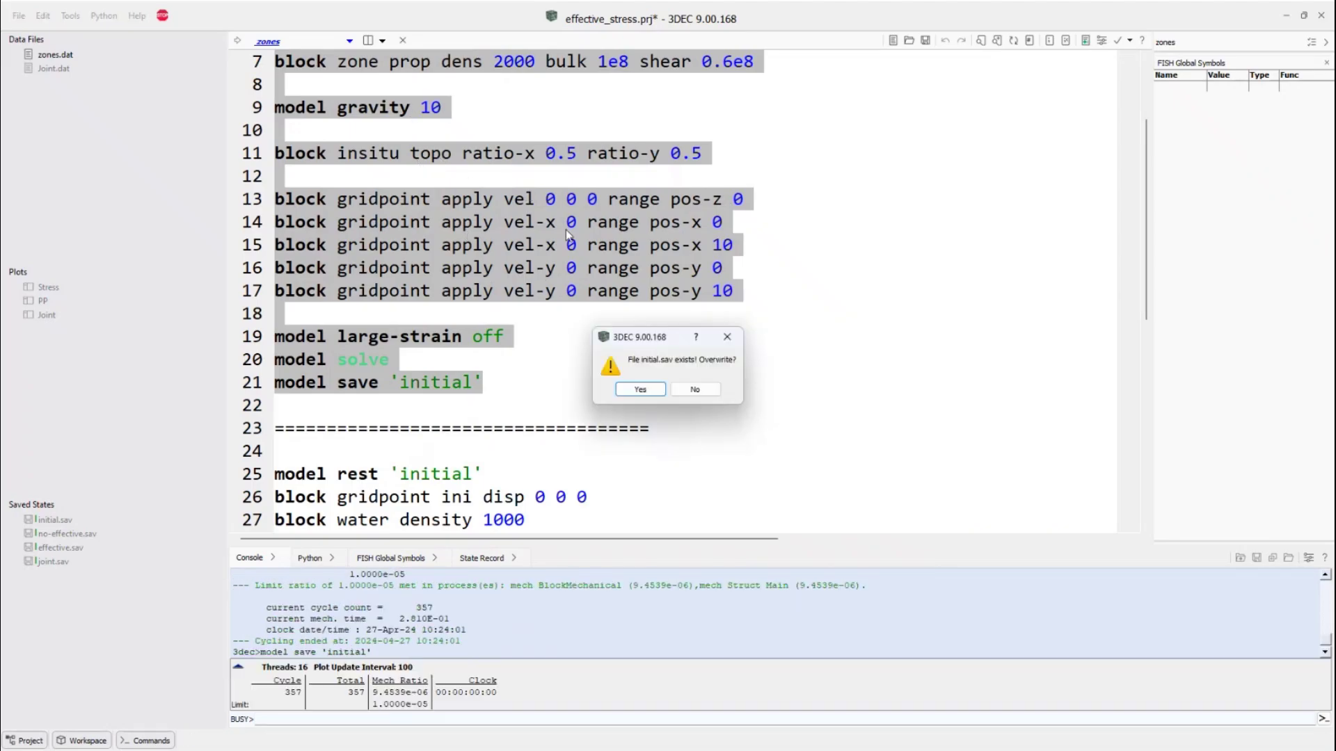
left_click(640, 390)
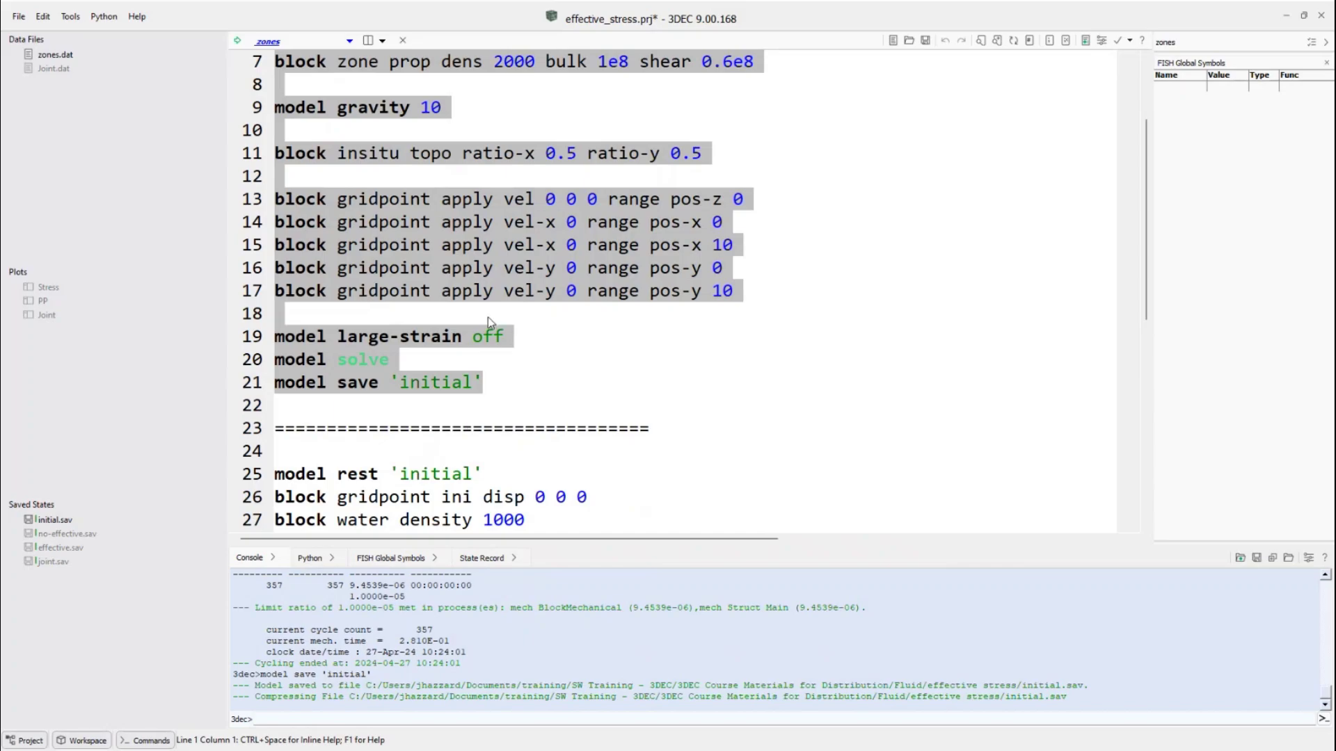
Display the Stress plot and set the block contour's value to Stress instead of effective stress.
left_click(63, 290)
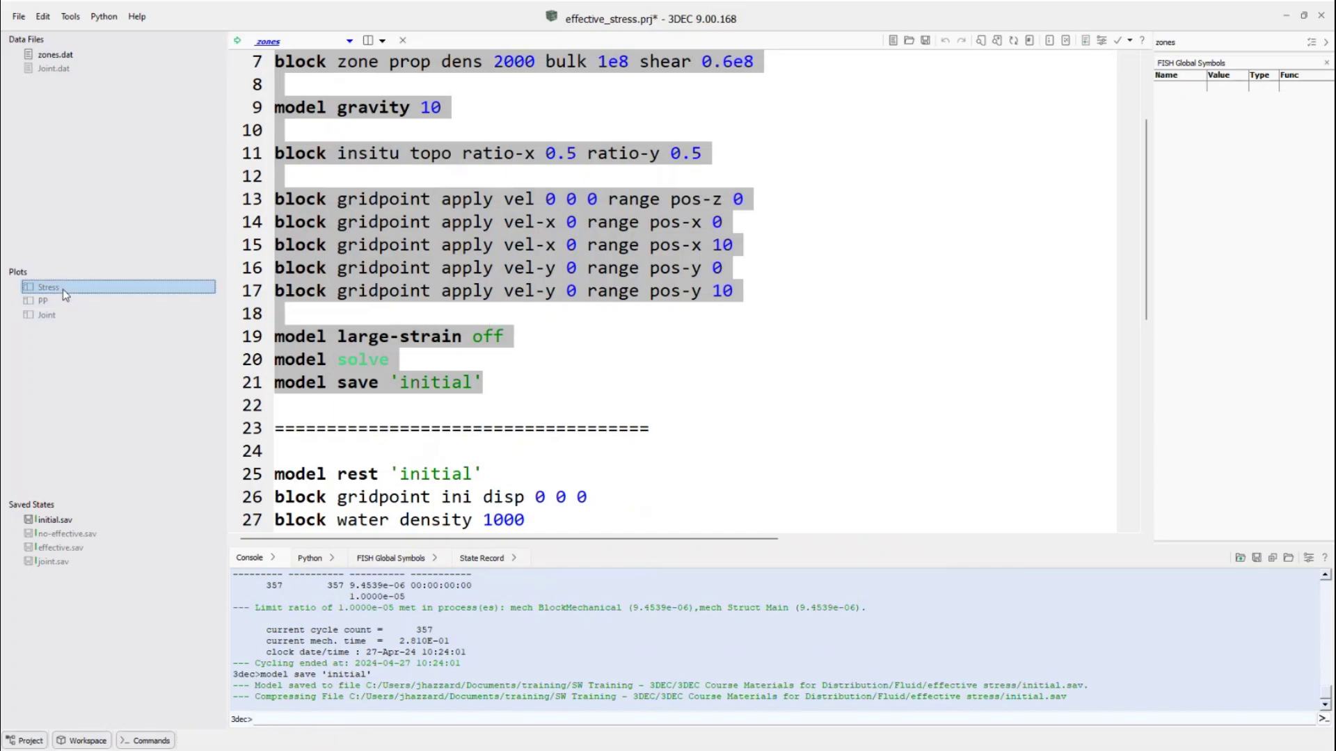
double_click(62, 290)
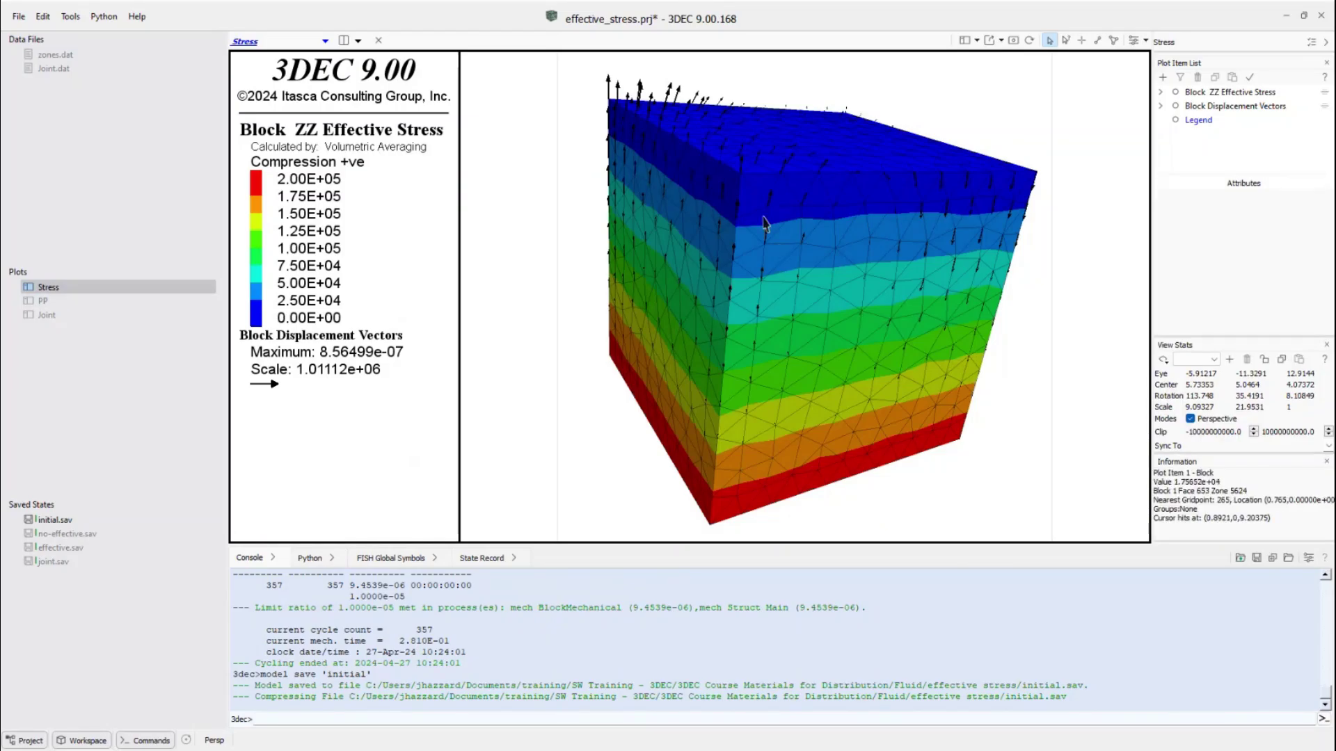
left_click(1231, 93)
left_click(1267, 208)
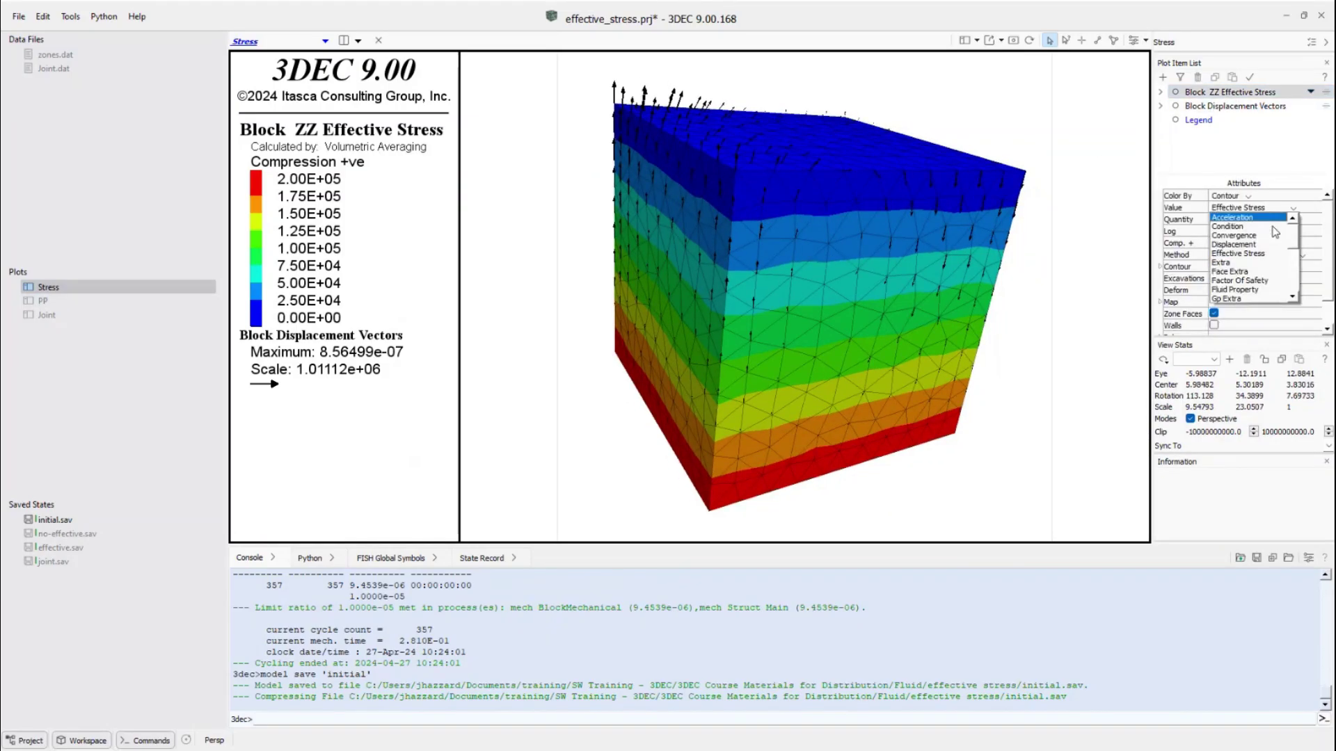
scroll(1276, 244, "down", 4)
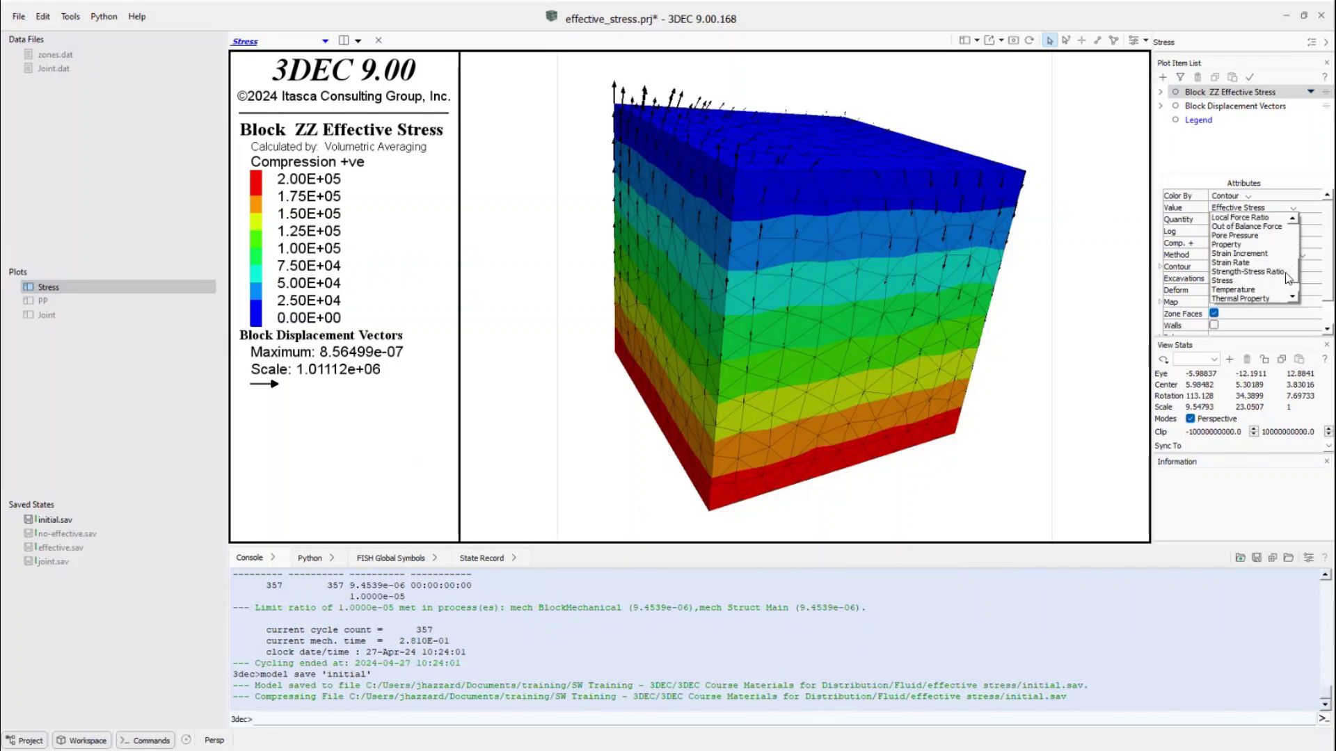
left_click(1286, 281)
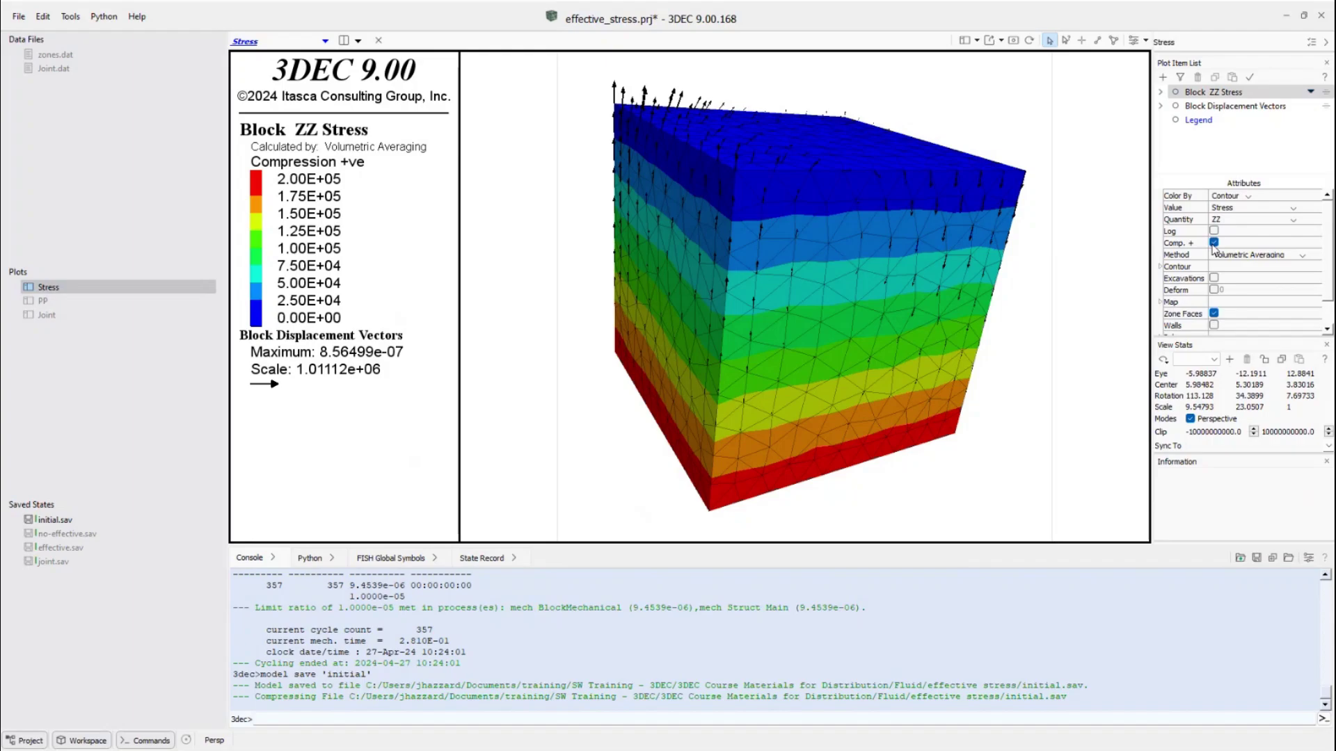
left_click(984, 256)
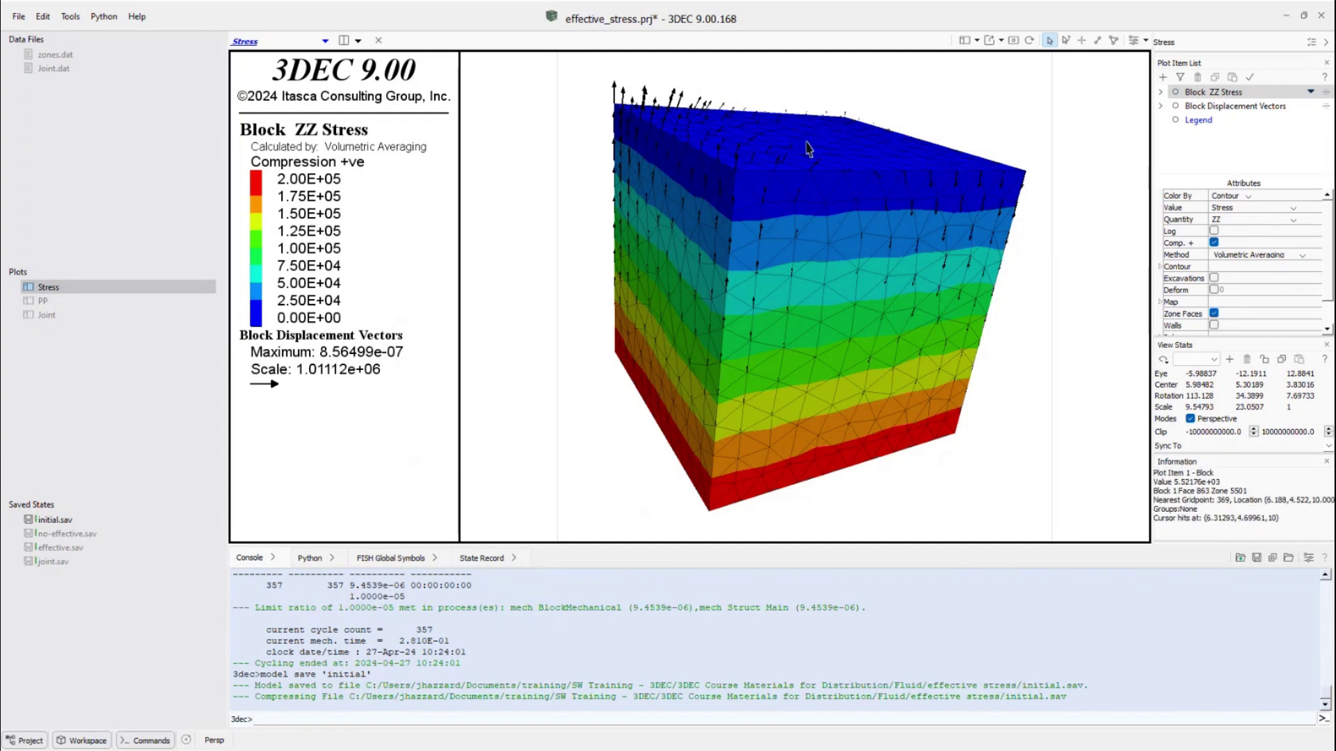
mouse_move(795, 197)
left_mouse_down()
mouse_move(769, 179)
mouse_move(801, 186)
left_mouse_up()
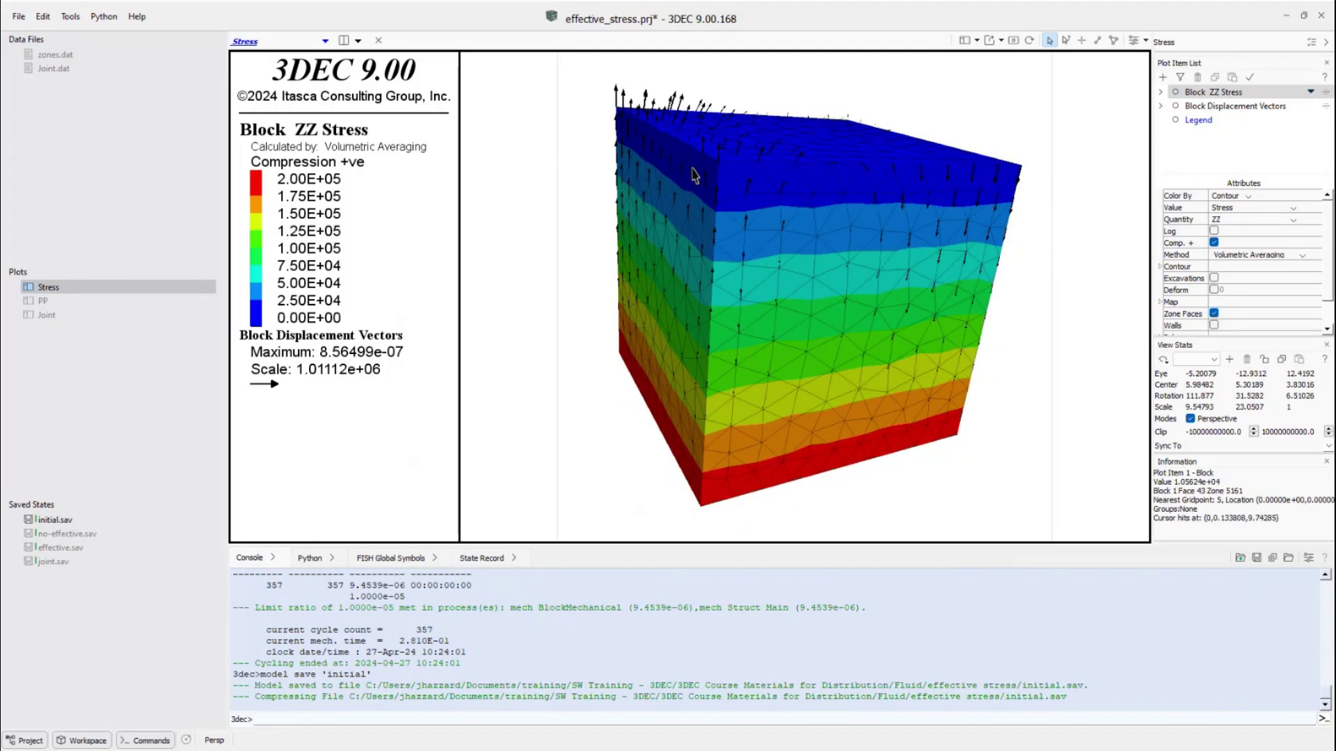
Return to zones.dat and look up the documentation for the block water plane command on line 30.
double_click(69, 60)
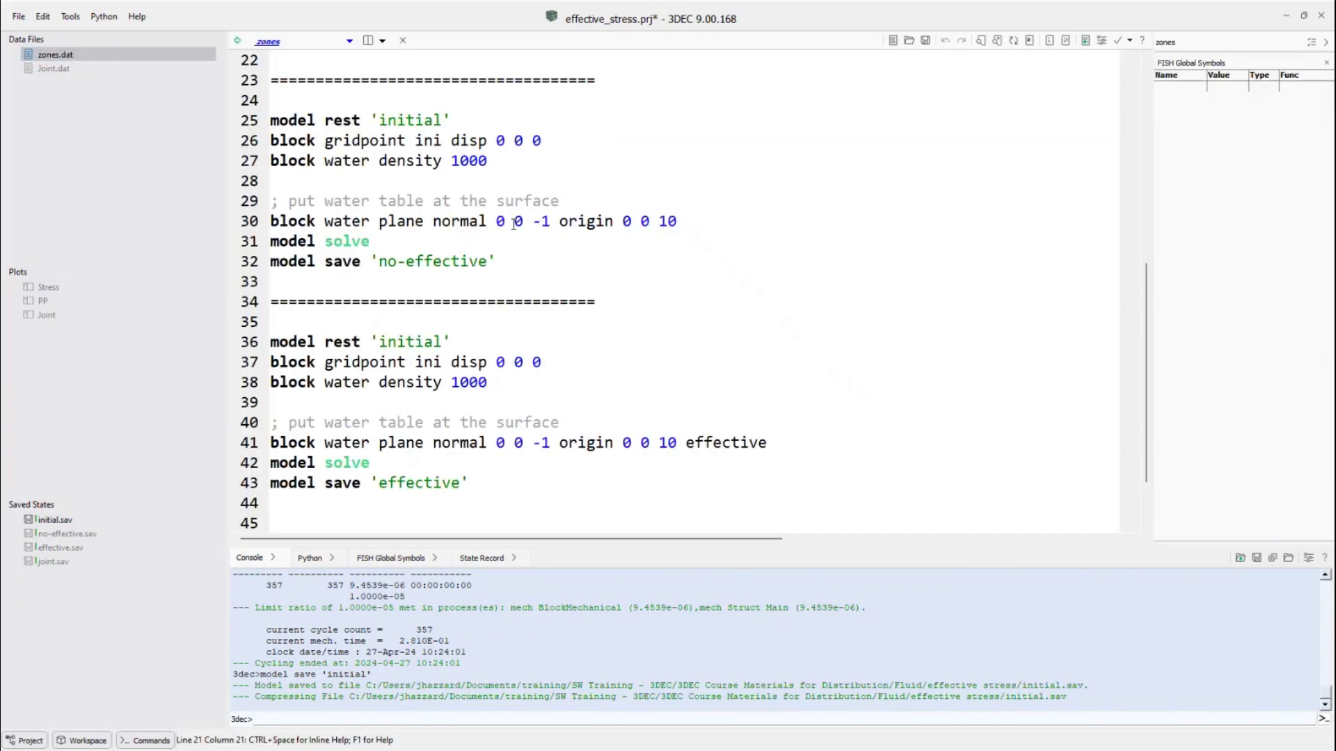
scroll(518, 214, "down", 1)
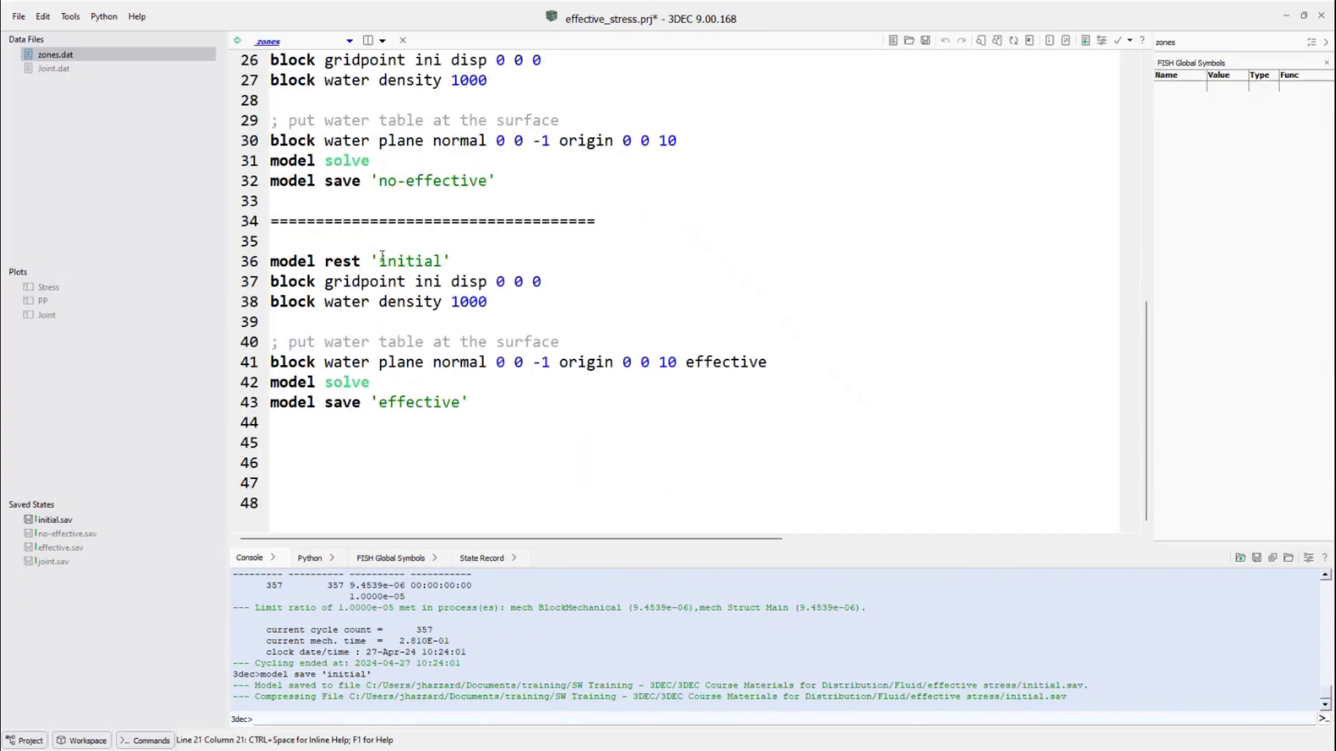
scroll(420, 184, "up", 3)
scroll(421, 185, "up", 2)
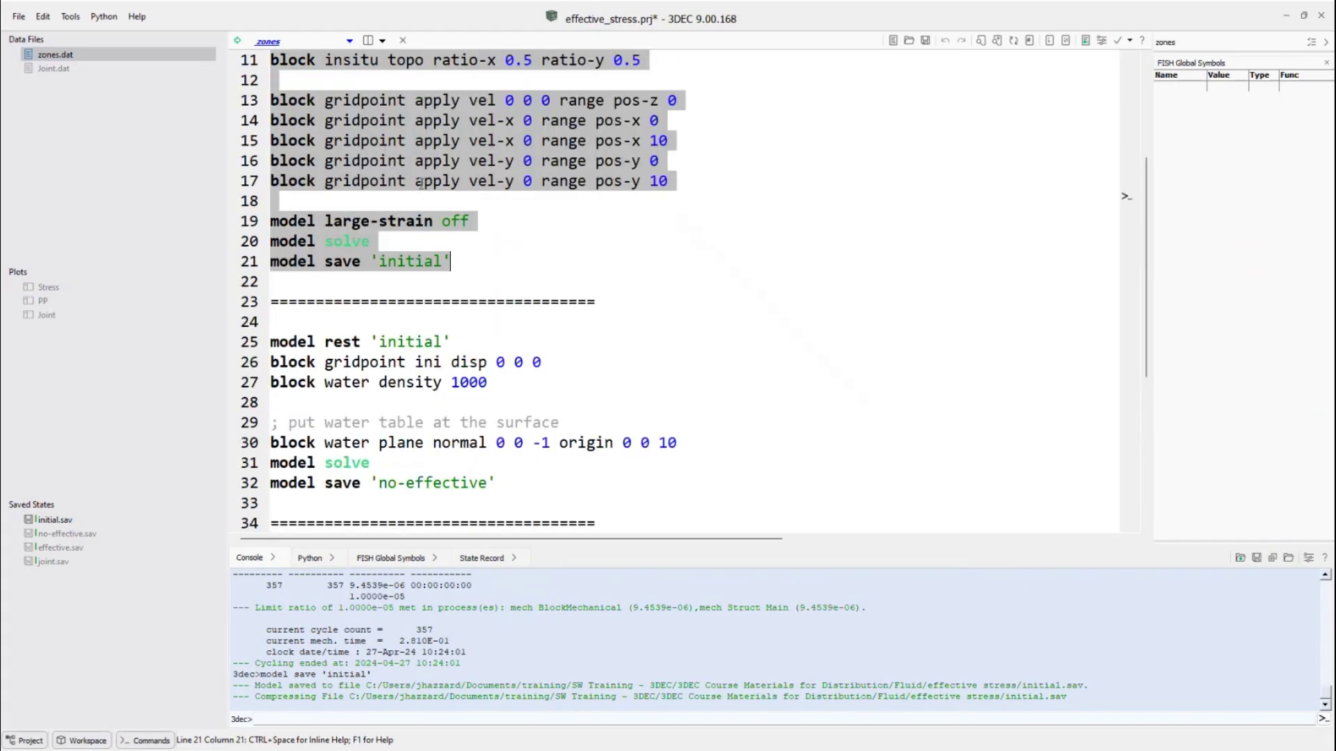
scroll(410, 276, "down", 2)
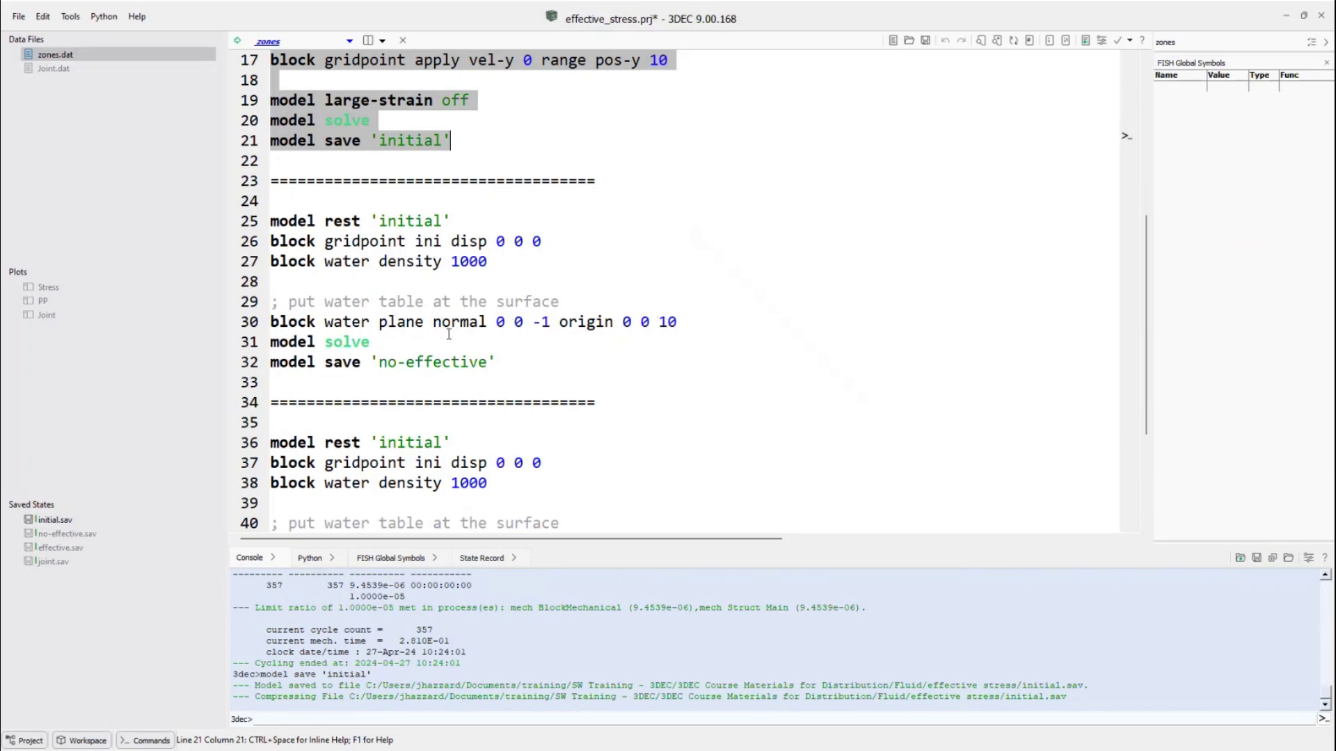
left_click(425, 322)
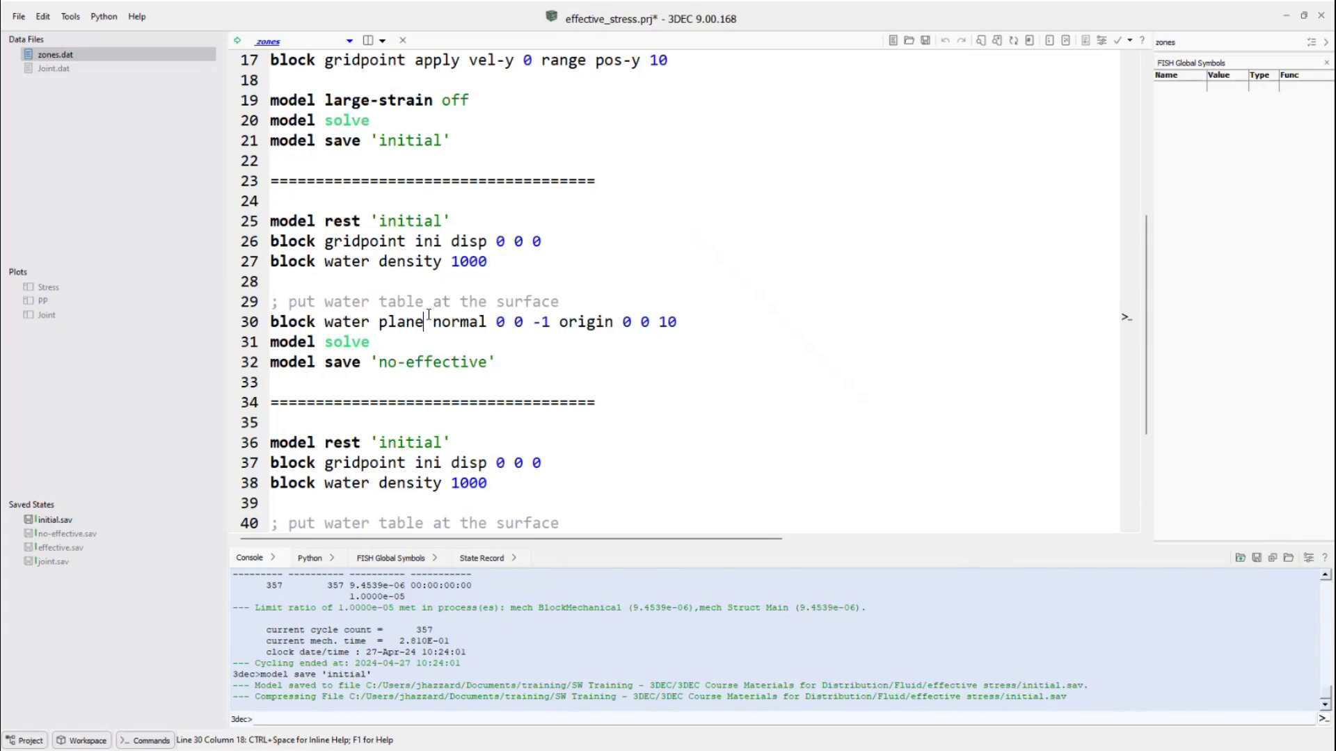
key("F1")
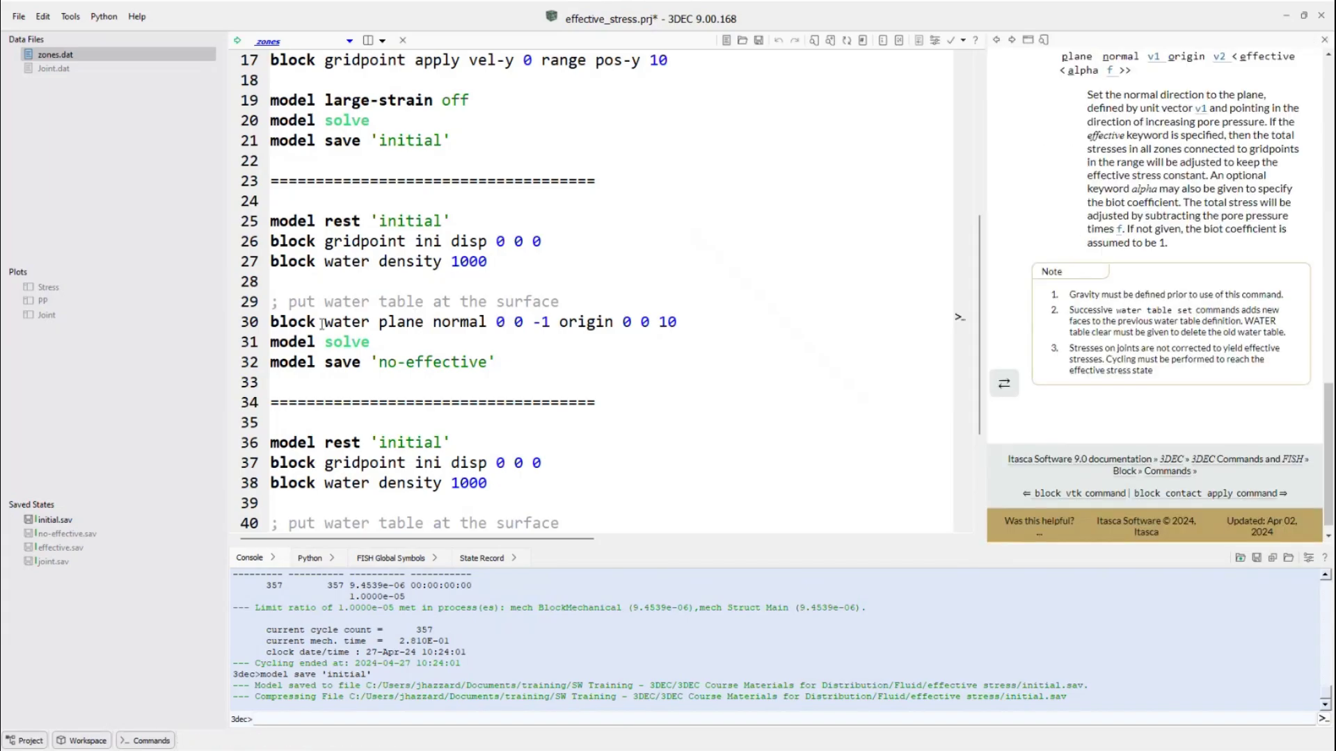
scroll(1148, 177, "up", 1)
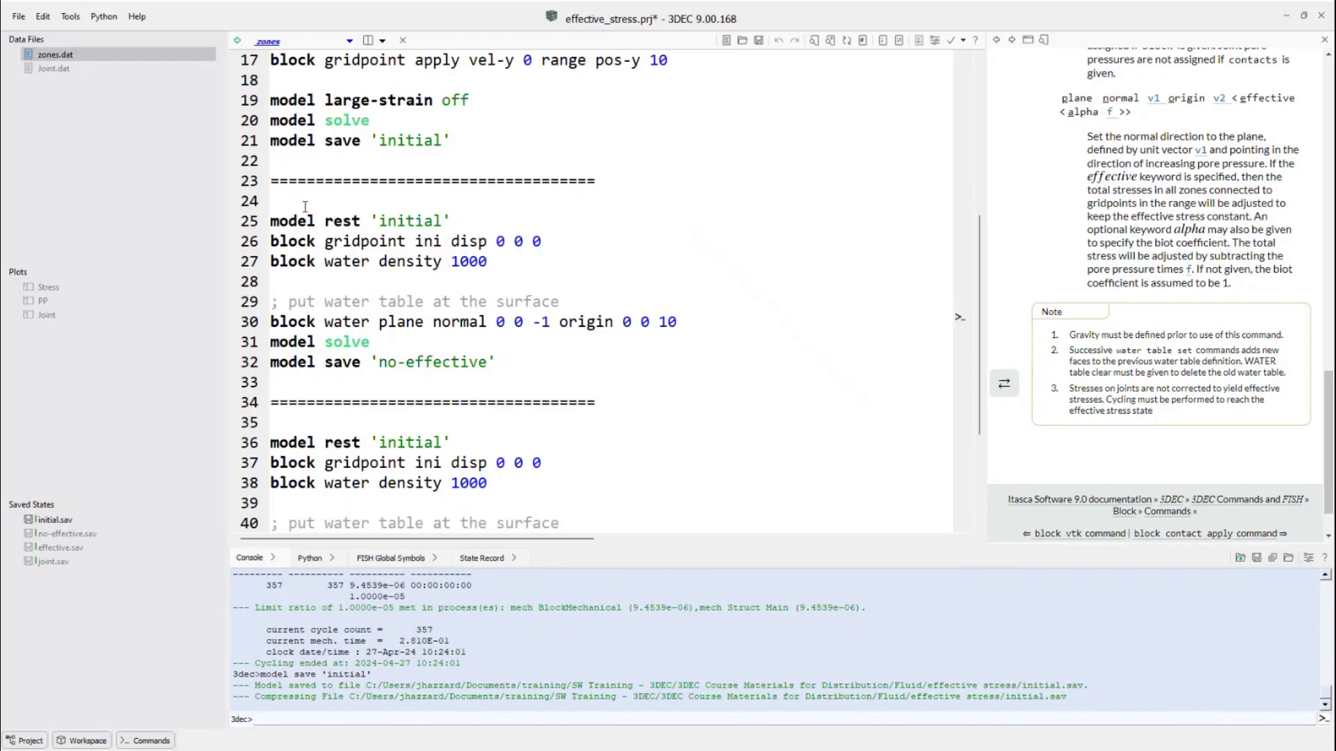
Run only lines 25 to 32 of zones.dat, overwriting the existing no-effective.sav, and close the documentation pane.
left_click_drag(270, 221, 512, 363)
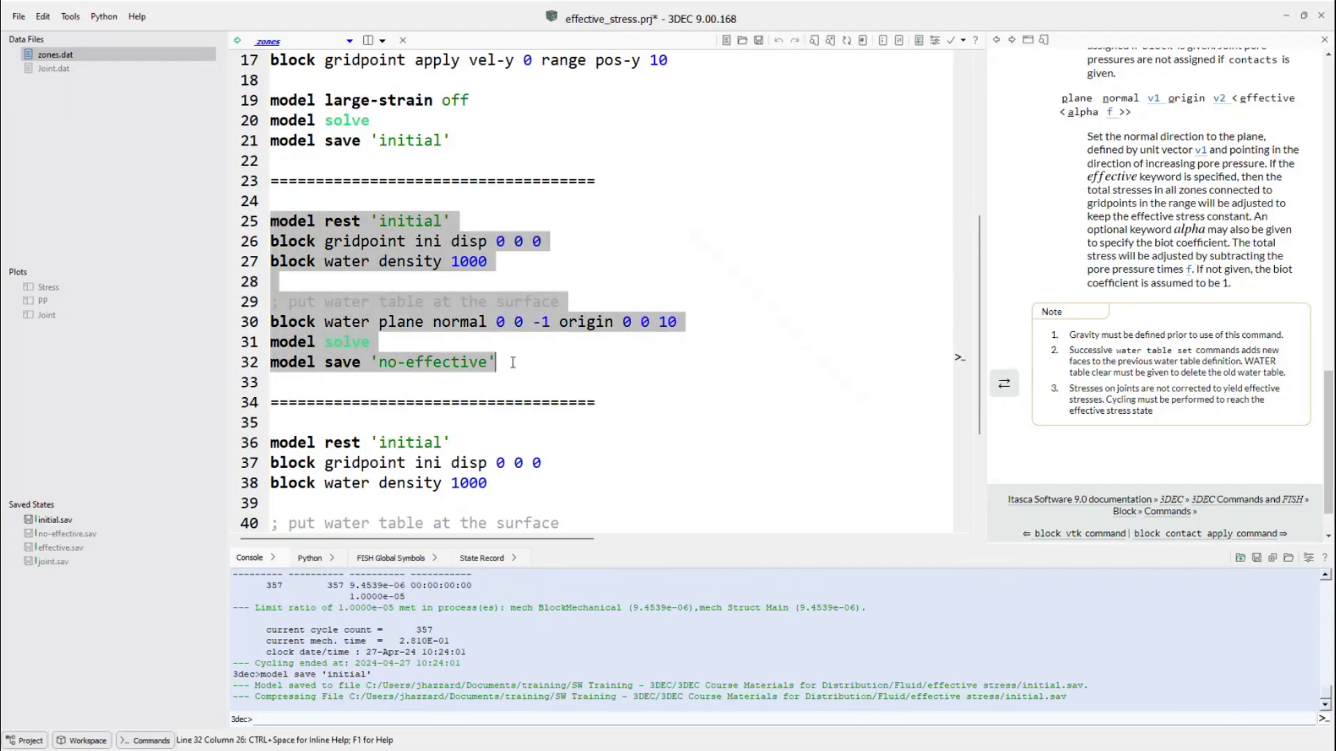
right_click(449, 313)
left_click(498, 551)
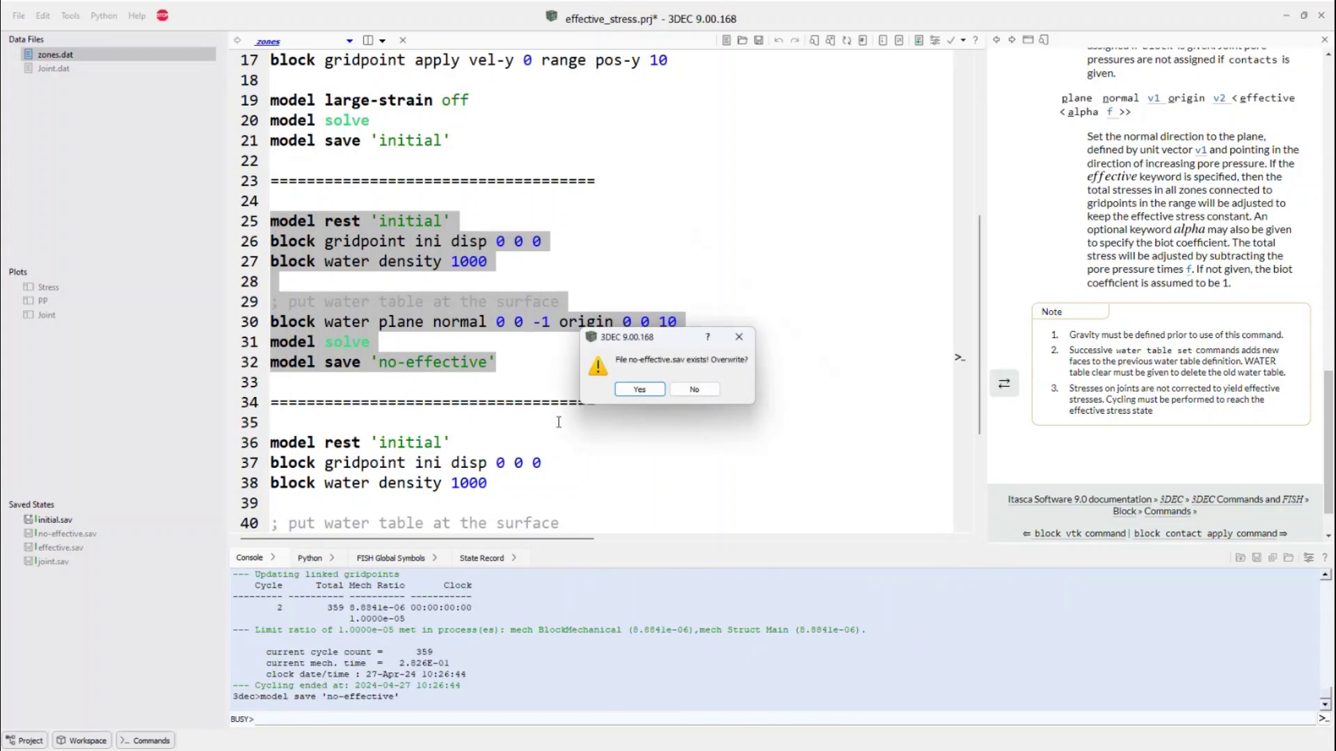
left_click(639, 389)
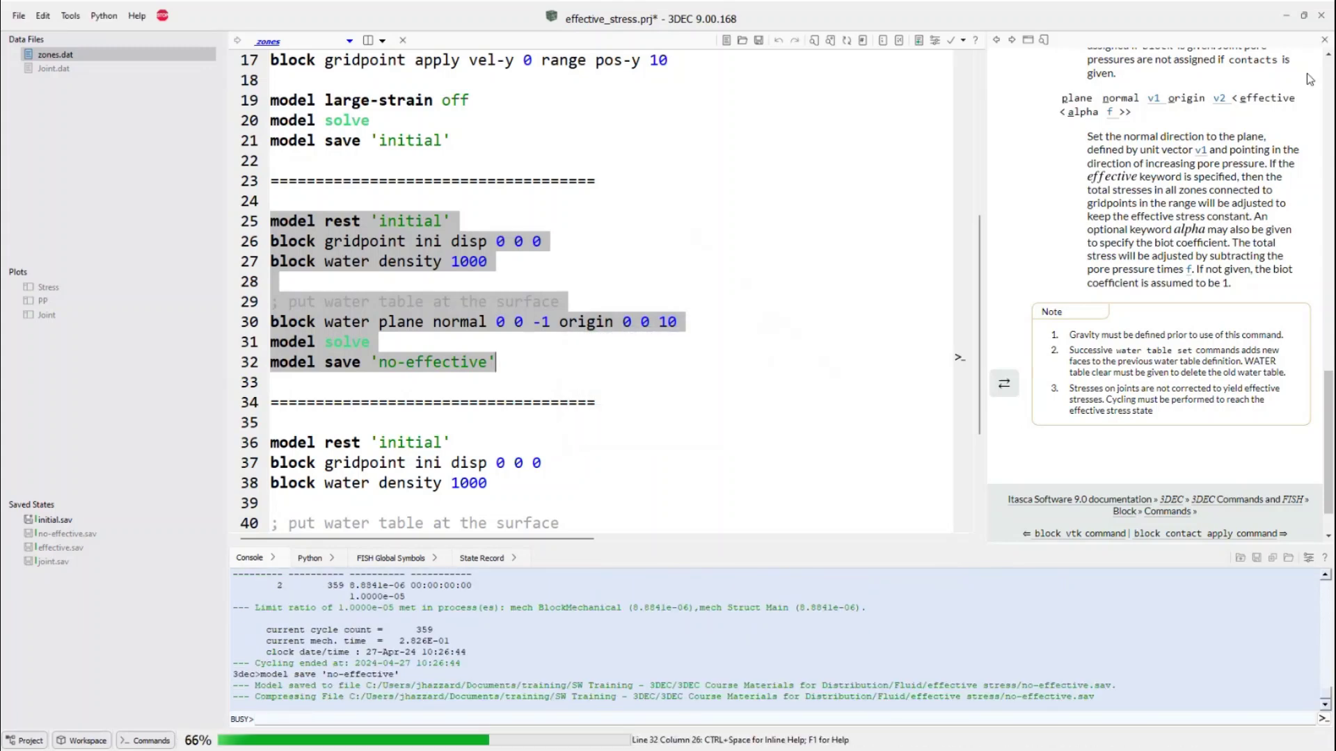
left_click(1324, 40)
scroll(405, 640, "up", 1)
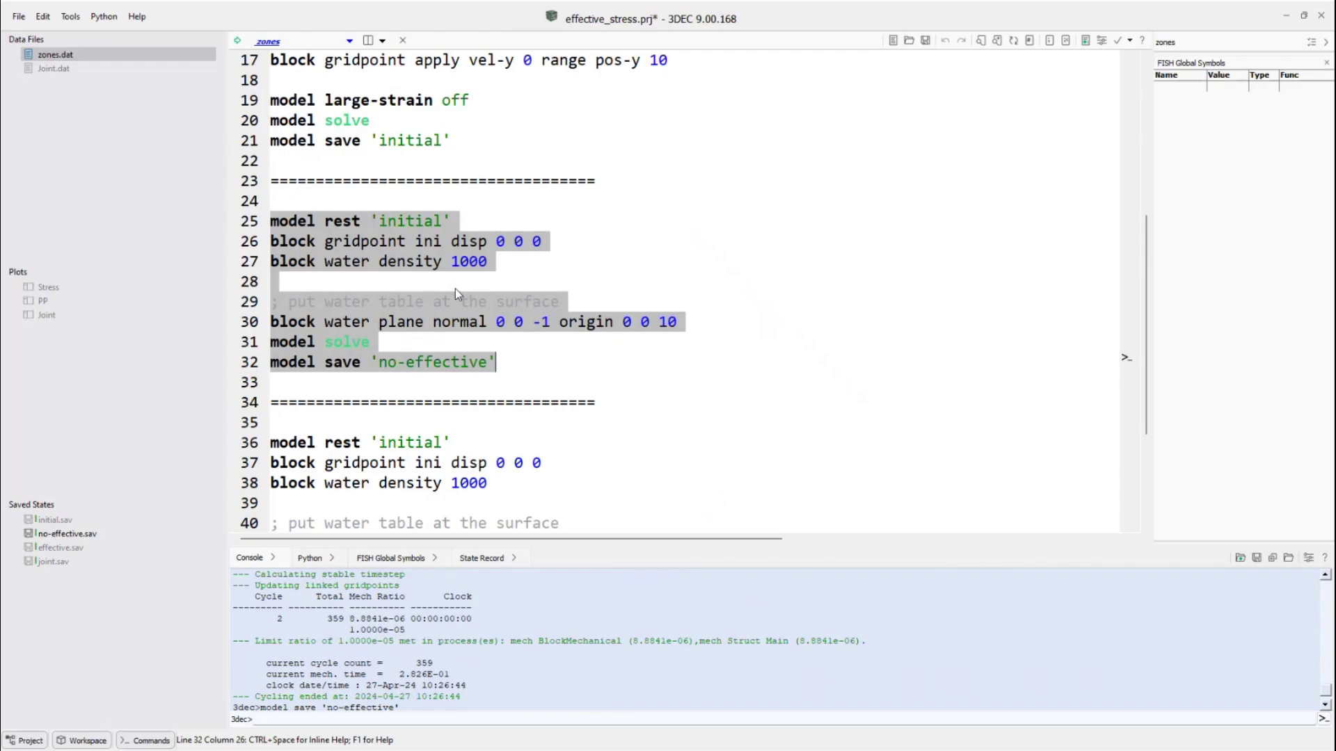
Inspect the Stress and PP plots, and set the Stress plot's block contour value to Effective Stress.
double_click(48, 288)
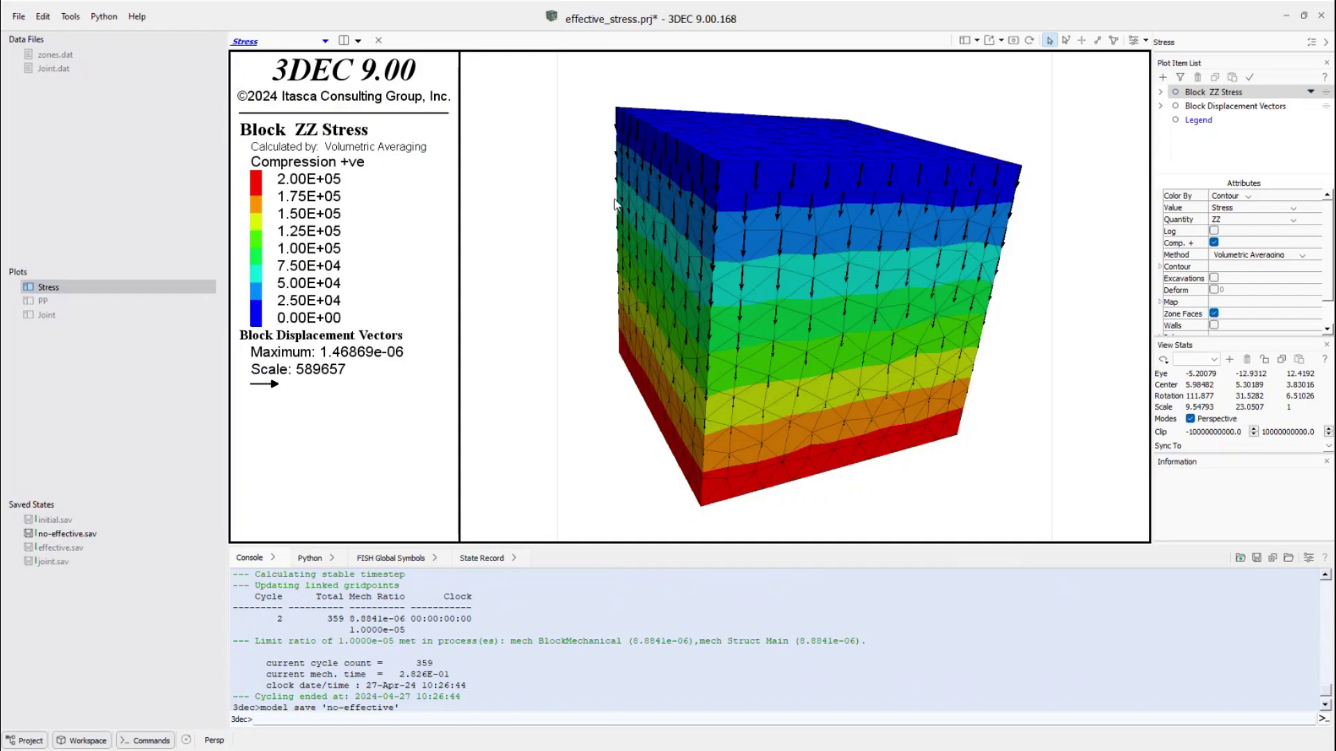
double_click(43, 303)
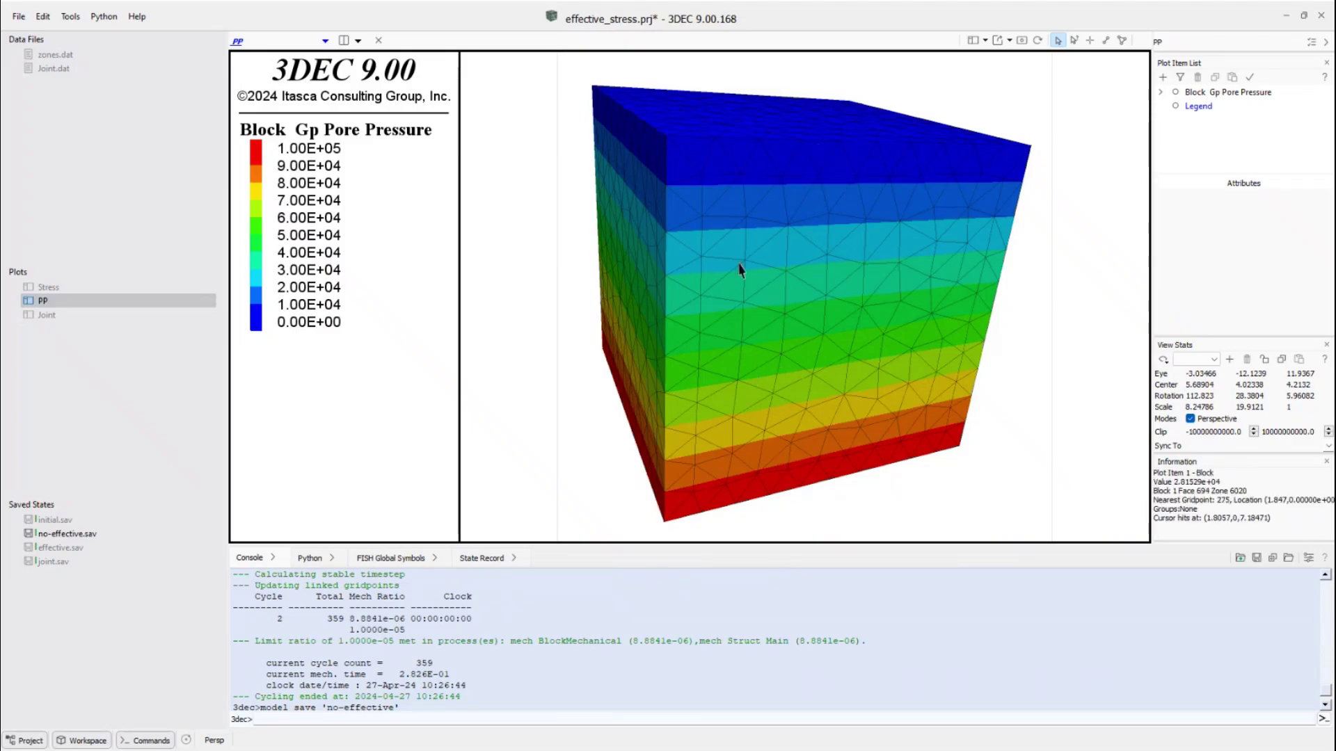
left_click(48, 288)
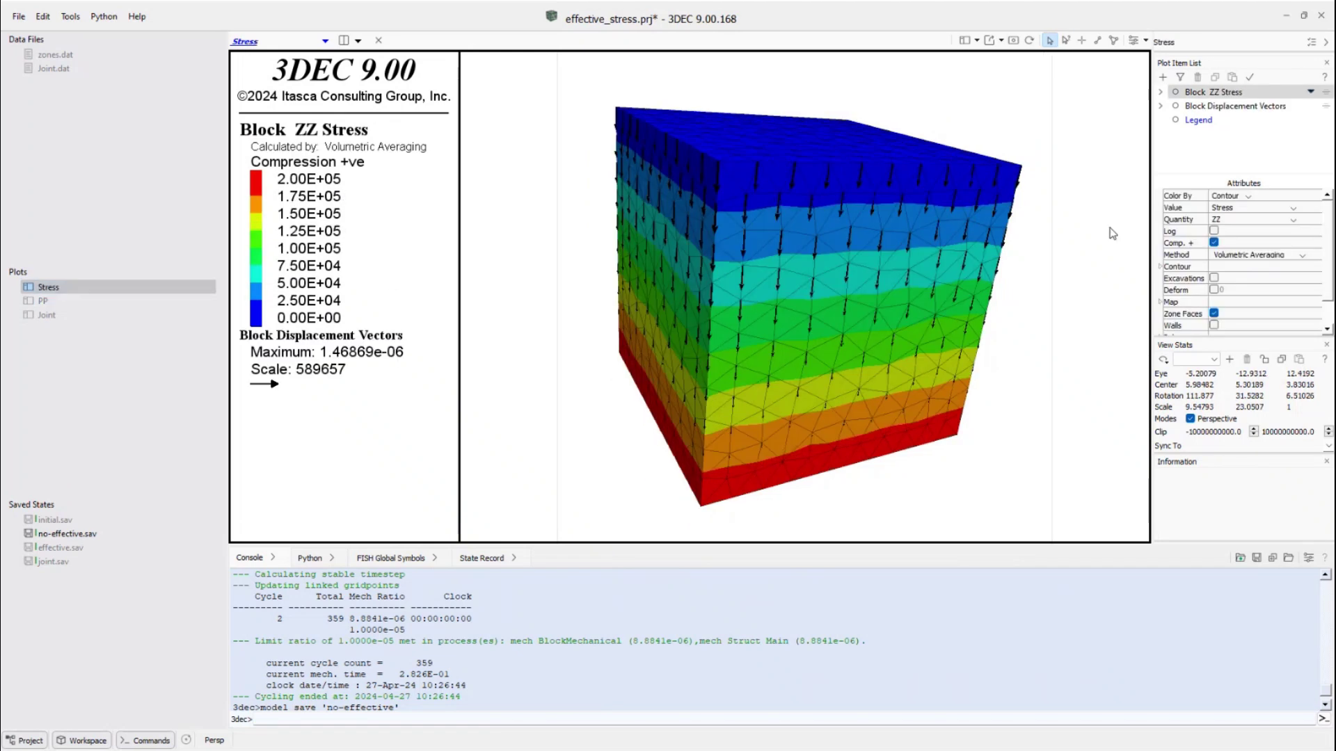
left_click(1293, 208)
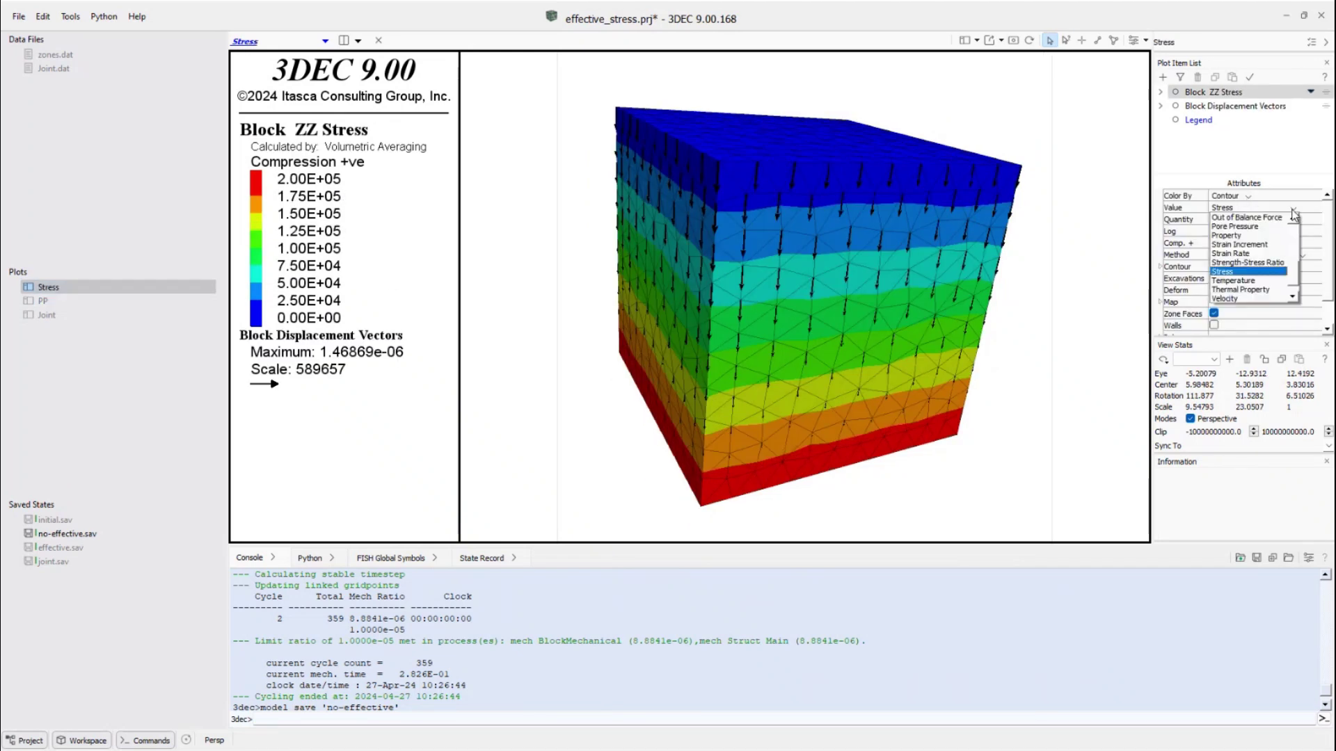
left_click_drag(1294, 275, 1294, 245)
left_click(1238, 235)
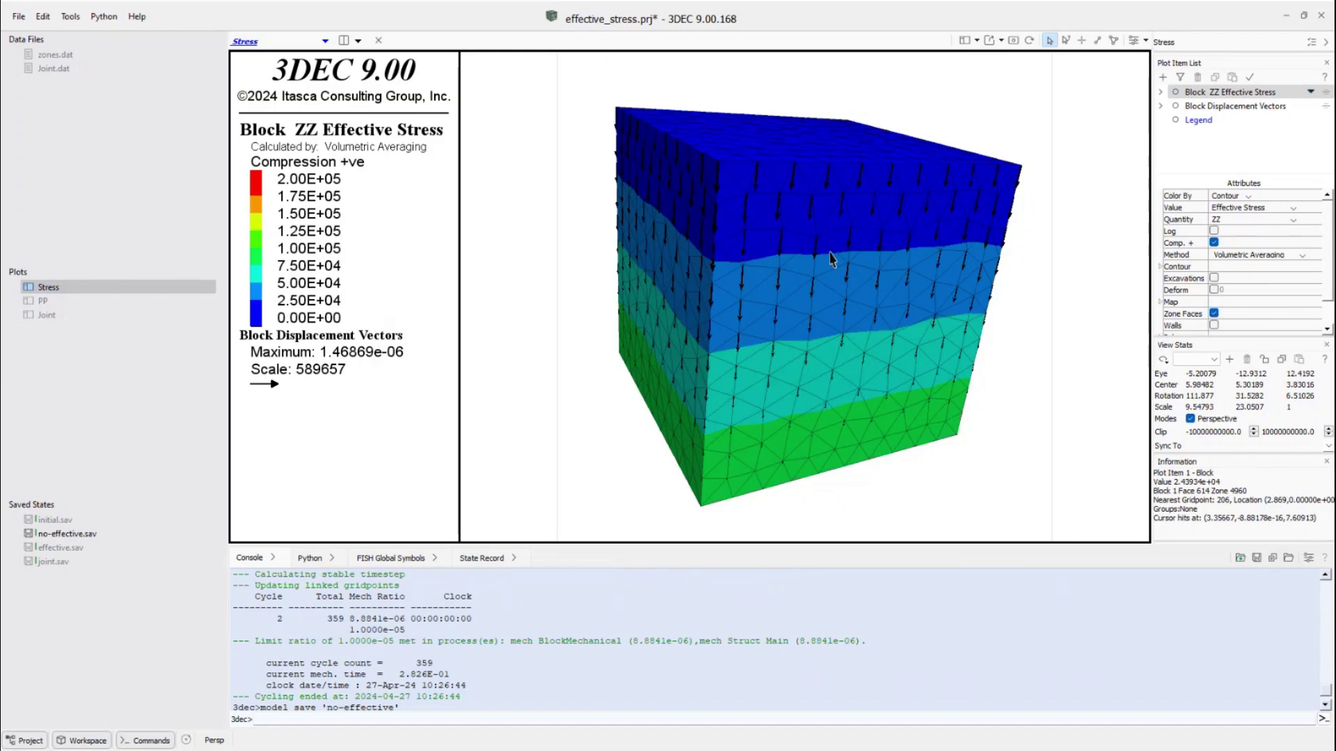
Run only lines 36 to 43 of zones.dat, overwriting effective.sav, and inspect the PP and Stress plots.
double_click(74, 57)
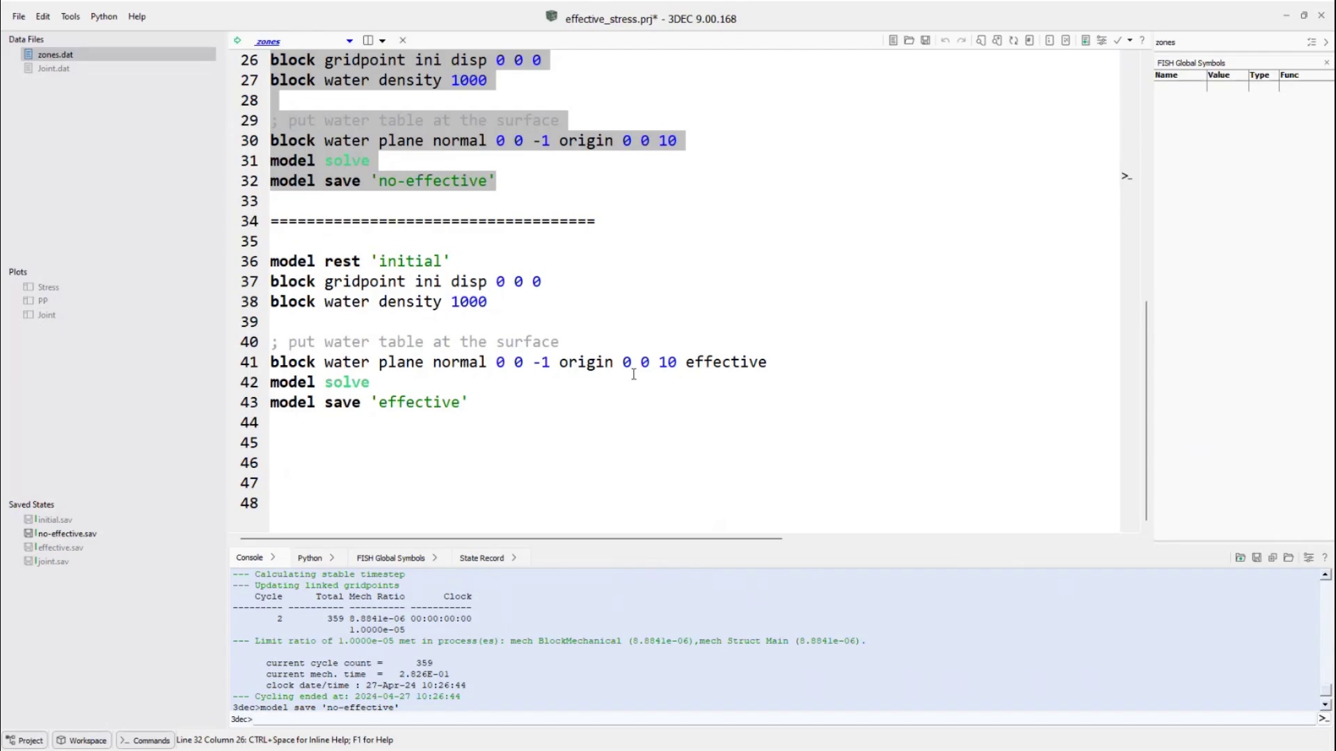
left_click(687, 363)
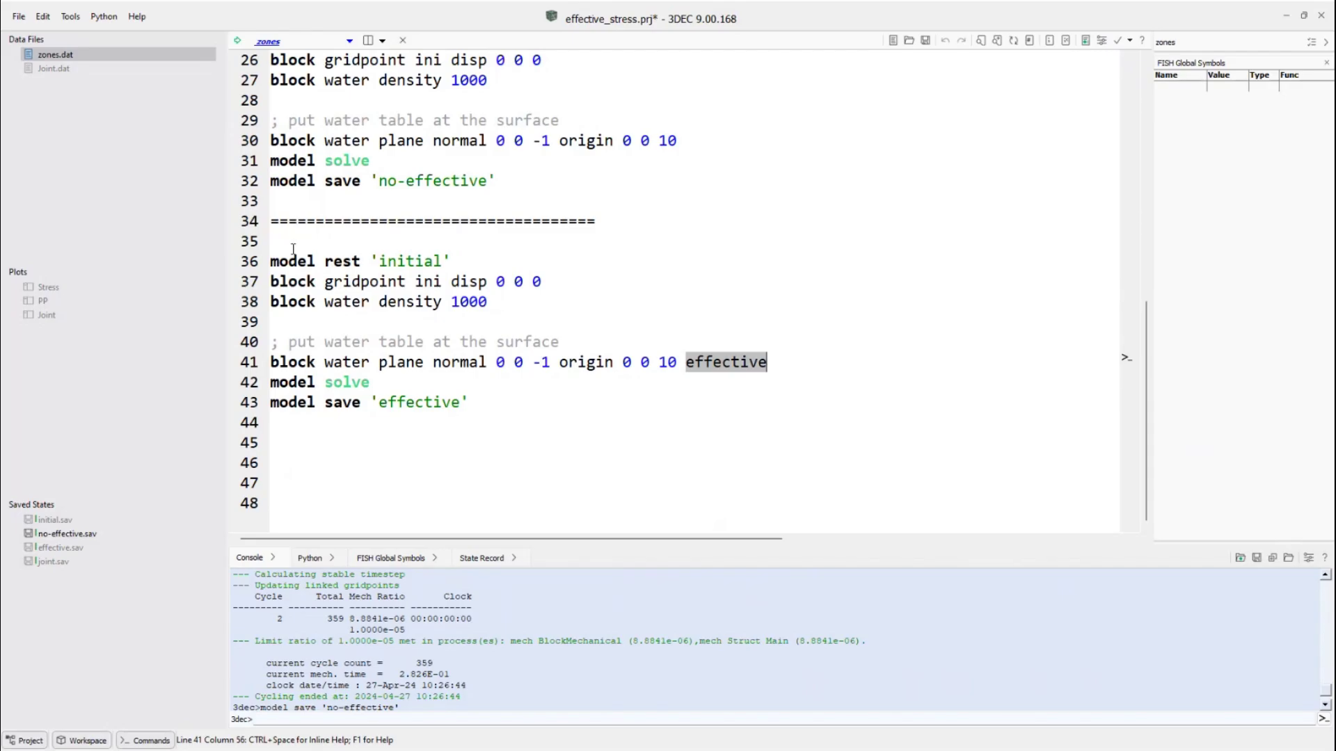
left_click_drag(274, 261, 477, 402)
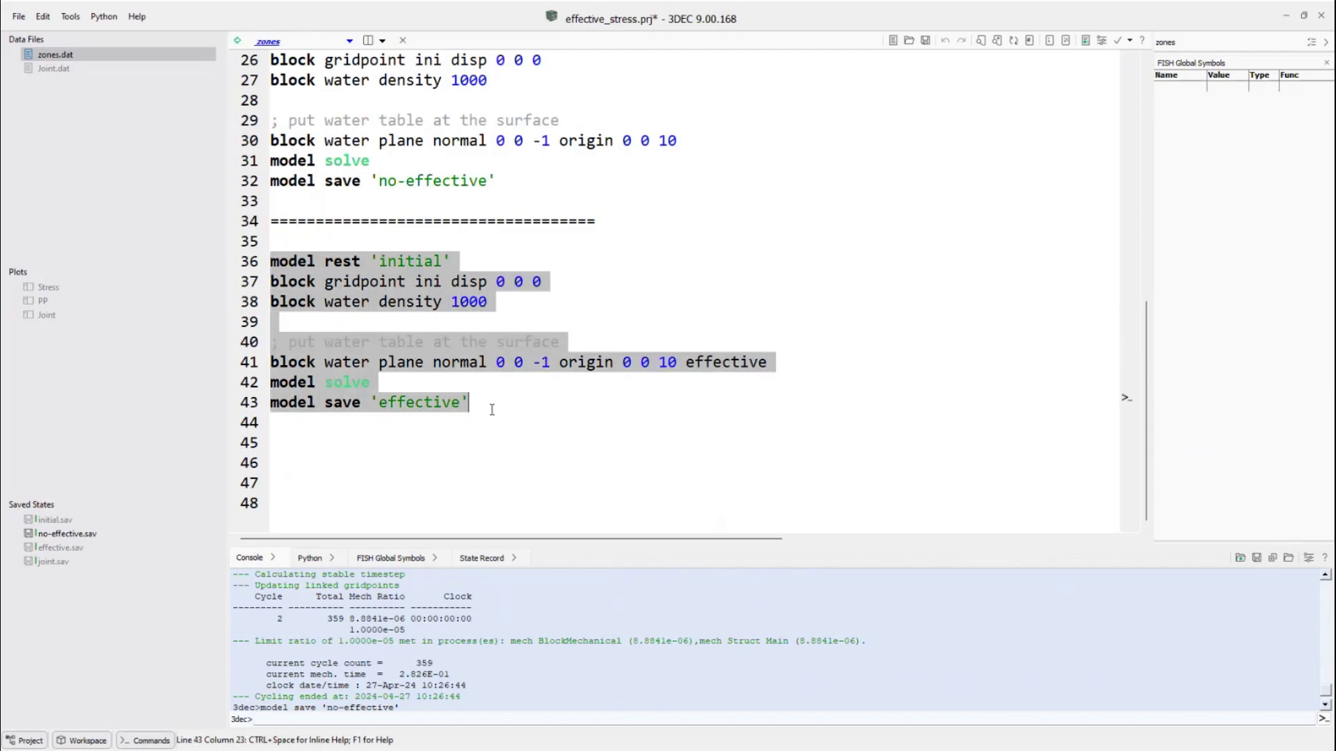
right_click(465, 355)
left_click(513, 600)
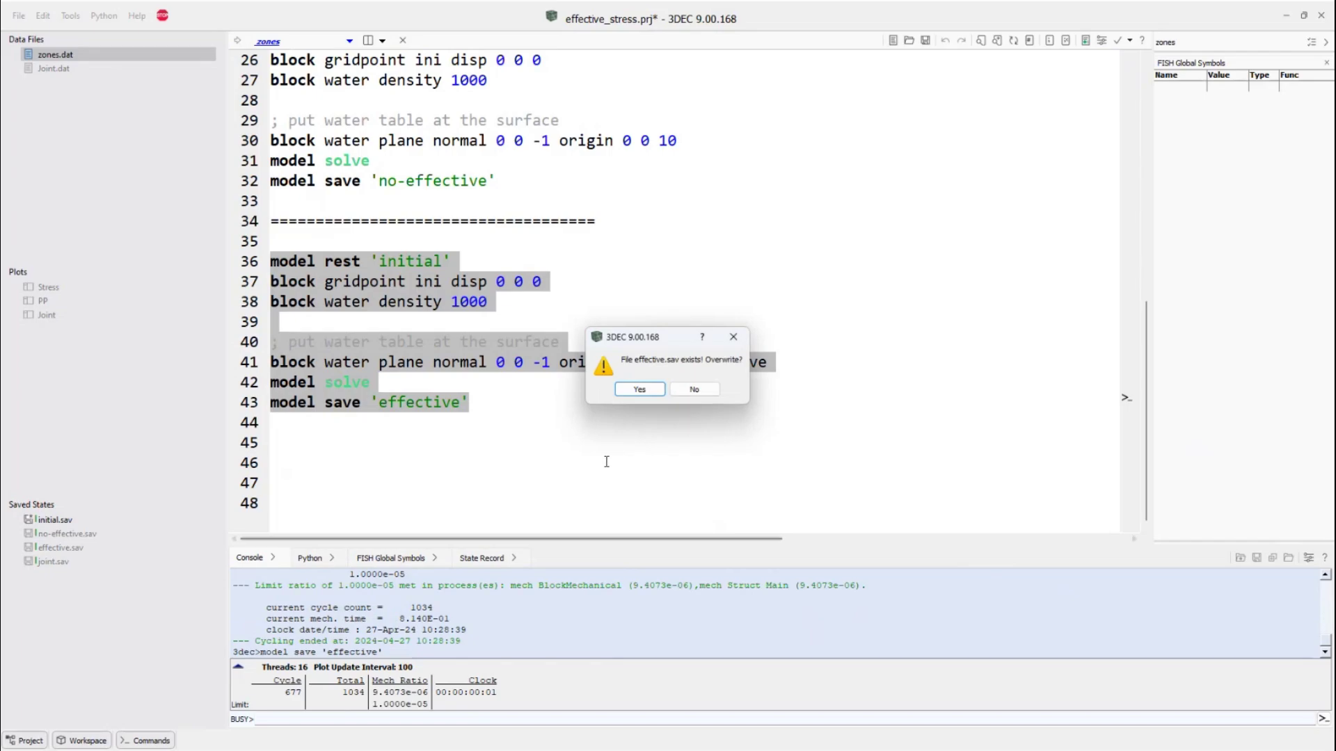
left_click(641, 389)
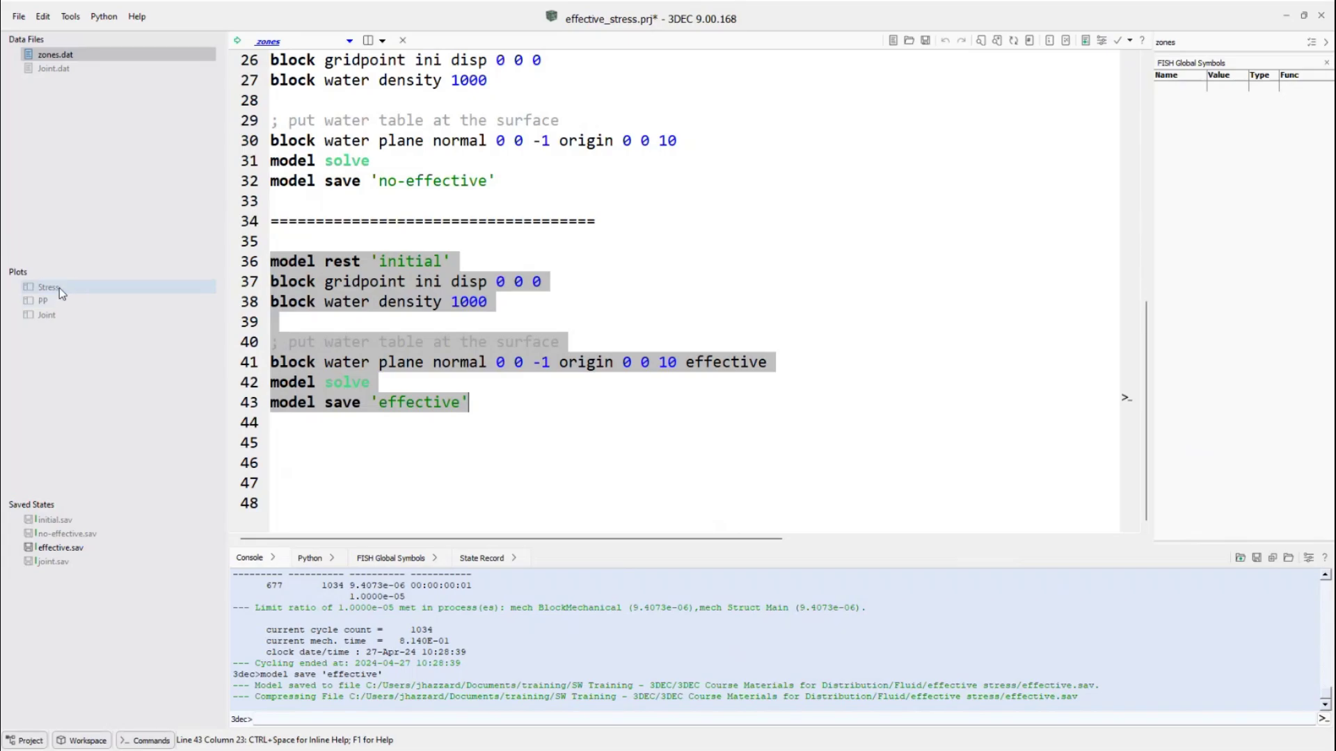
double_click(45, 300)
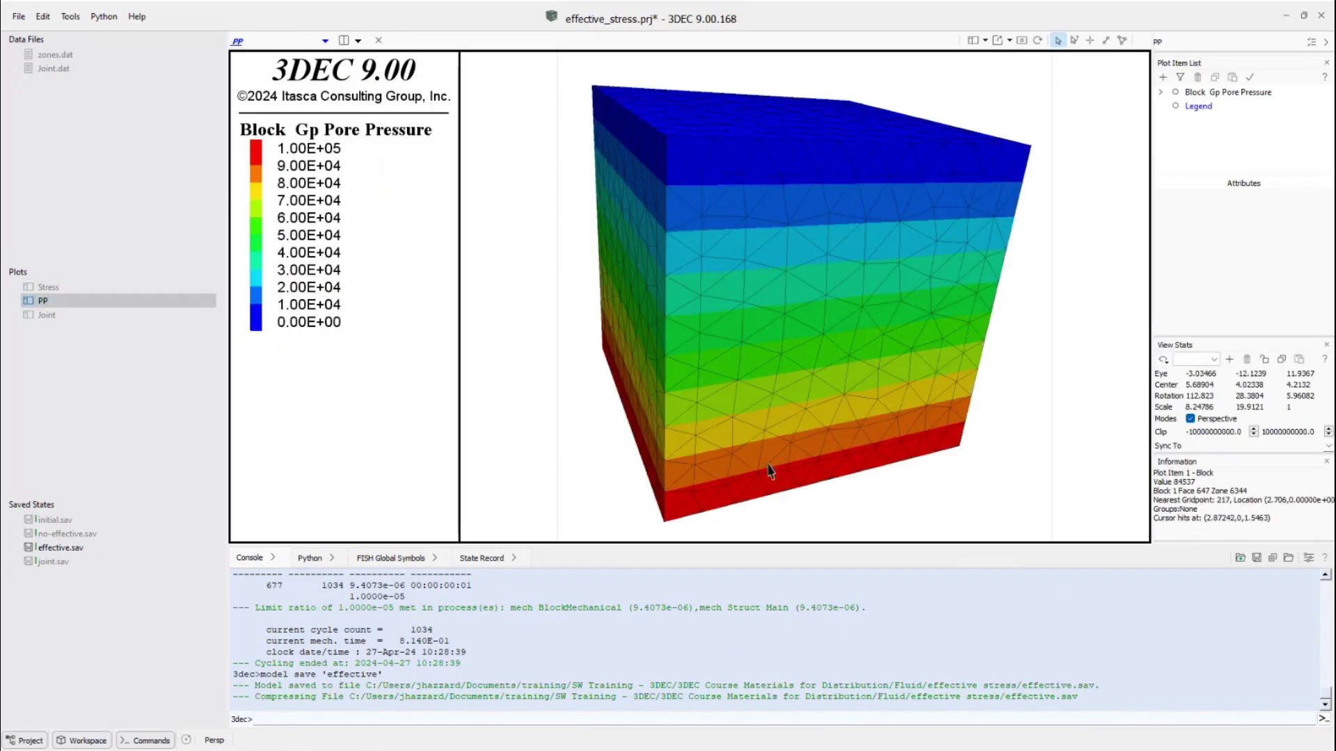
double_click(55, 290)
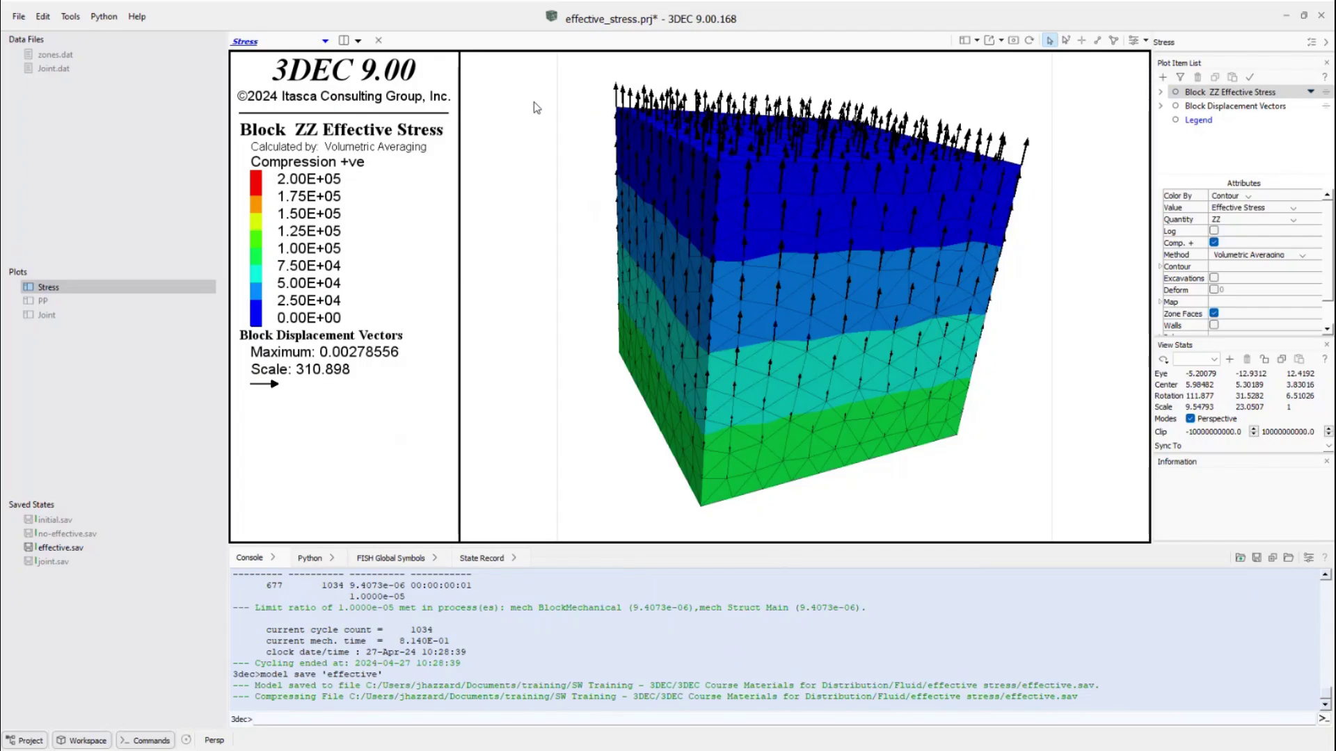
Open Joint.dat and run only lines 1 to 24, from model new to the first model solve.
double_click(61, 70)
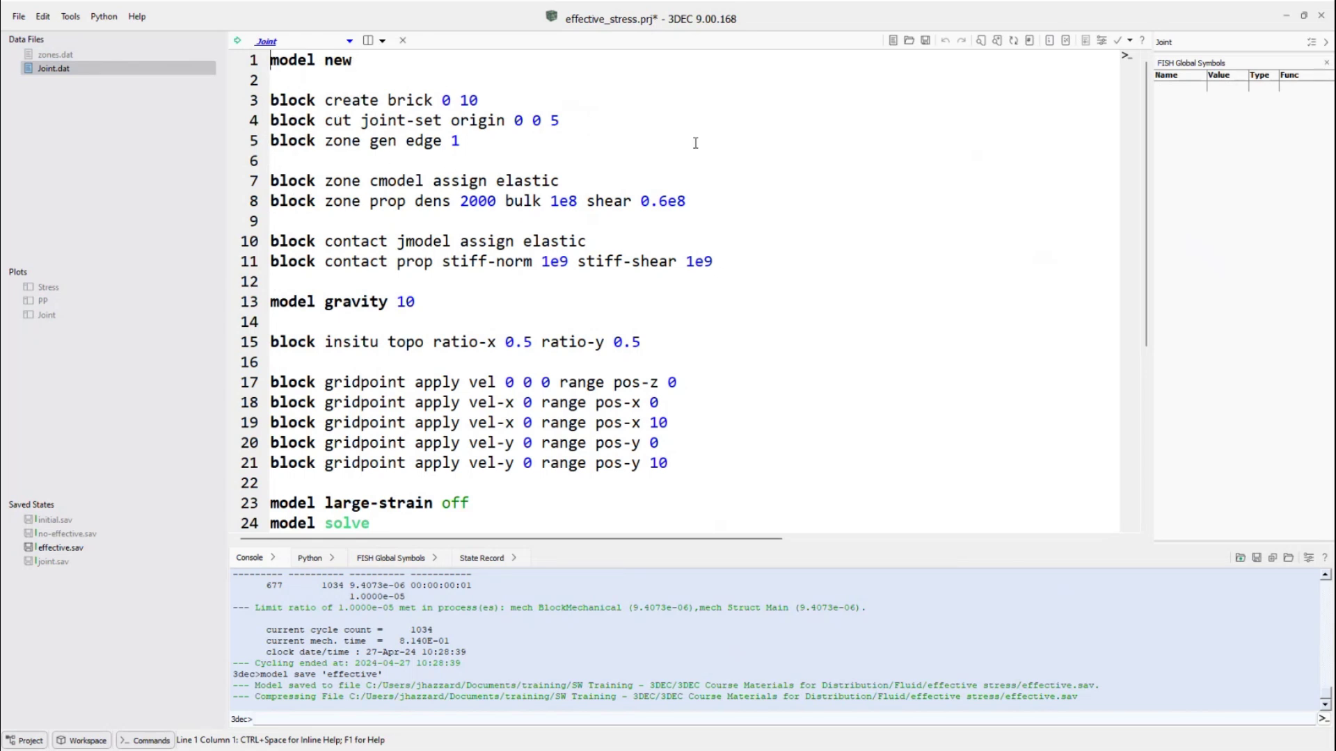
scroll(715, 143, "up", 2, "ctrl")
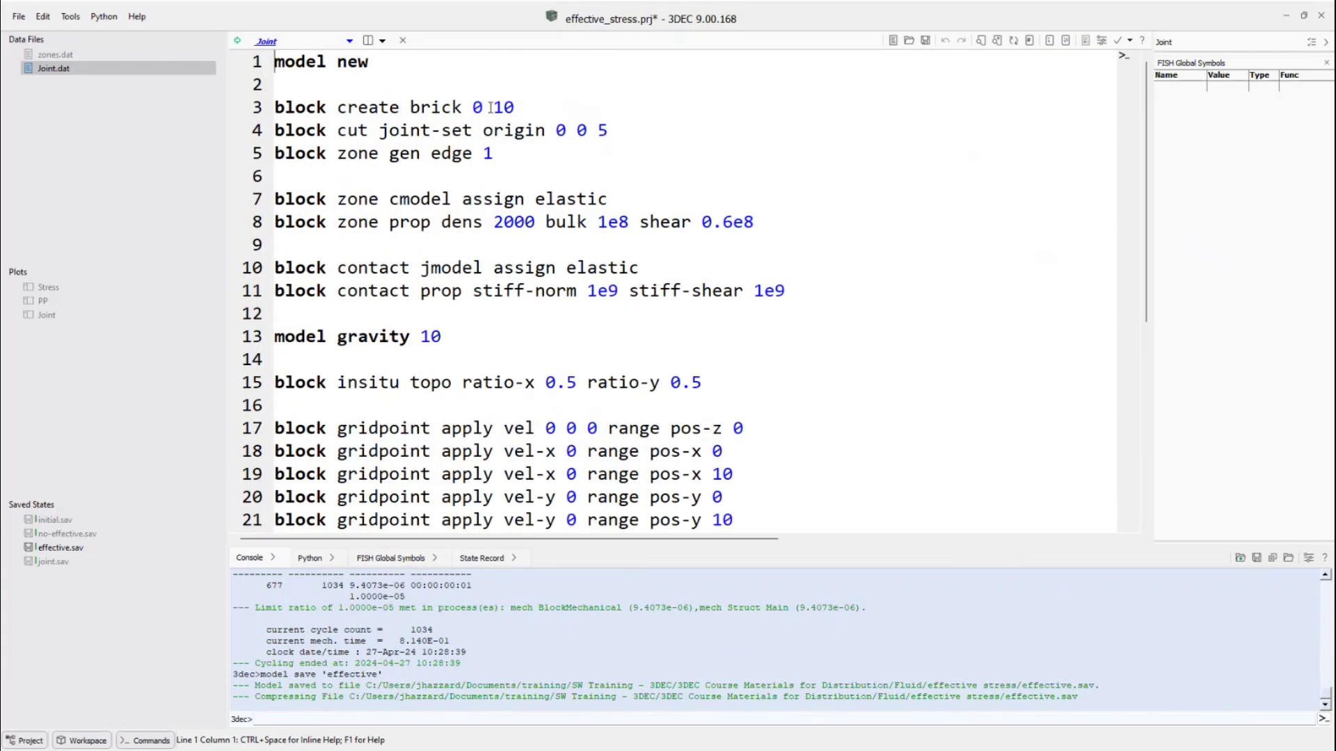
scroll(513, 105, "down", 1)
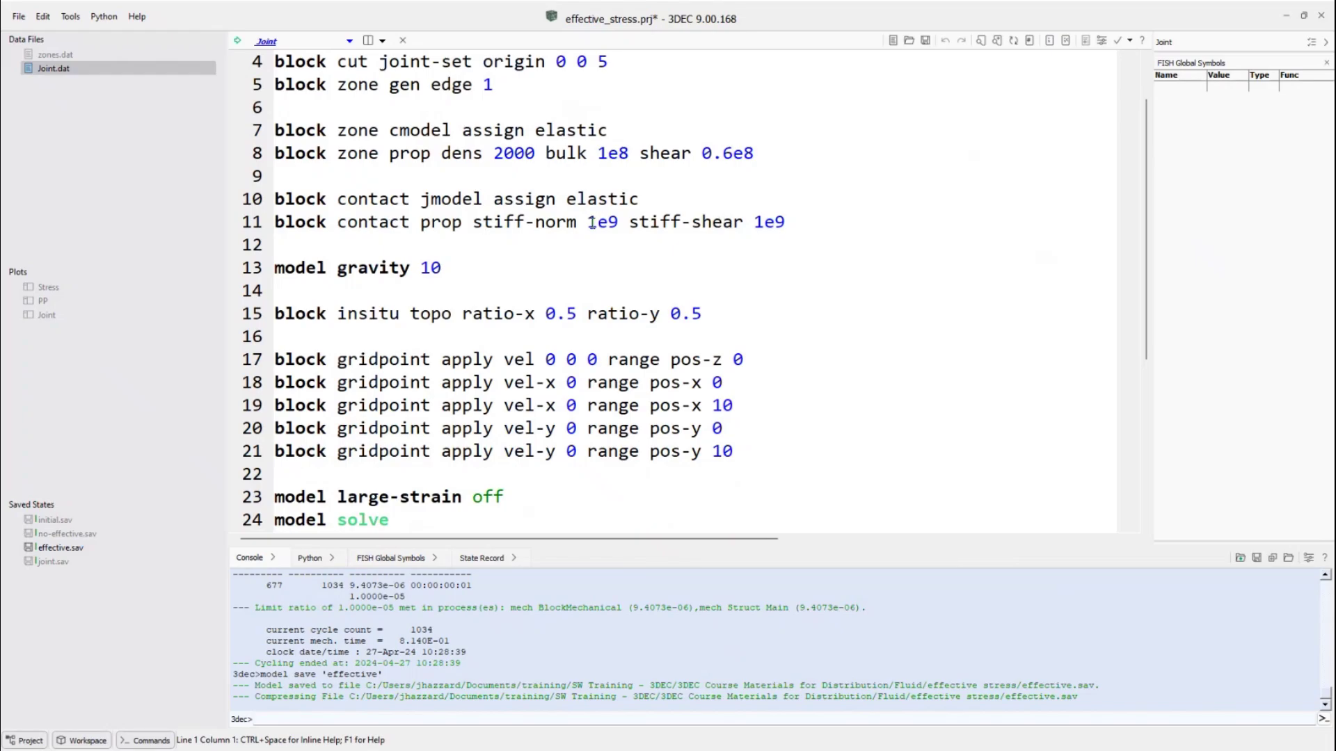
scroll(529, 218, "down", 1)
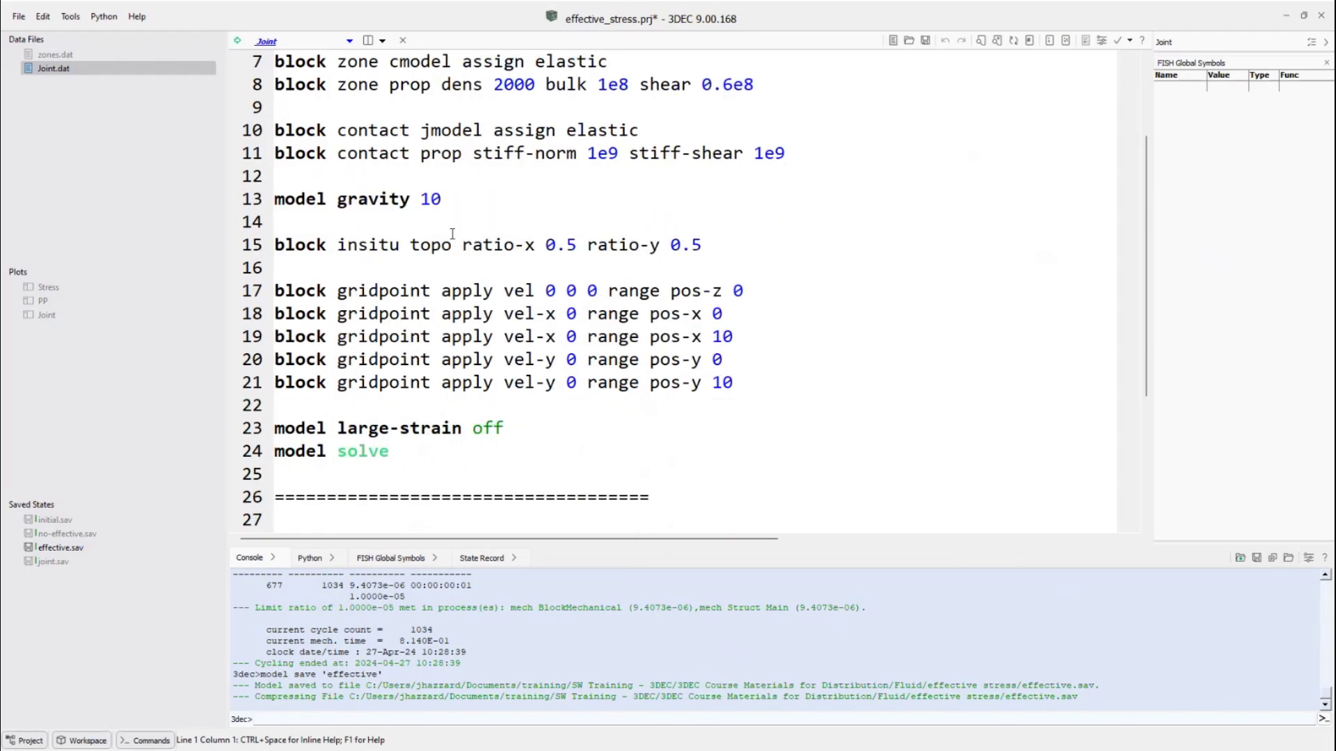
scroll(428, 285, "down", 1)
double_click(401, 387)
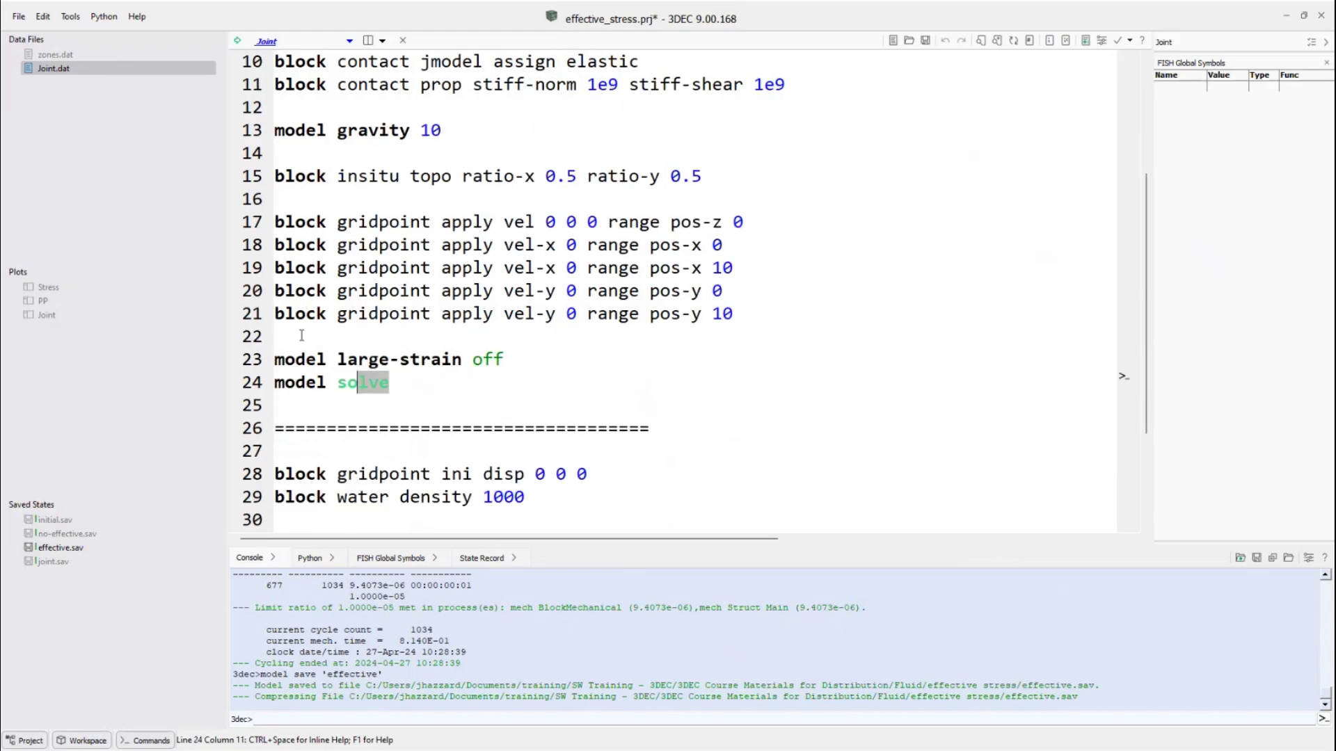
key("ctrl+a")
right_click(361, 136)
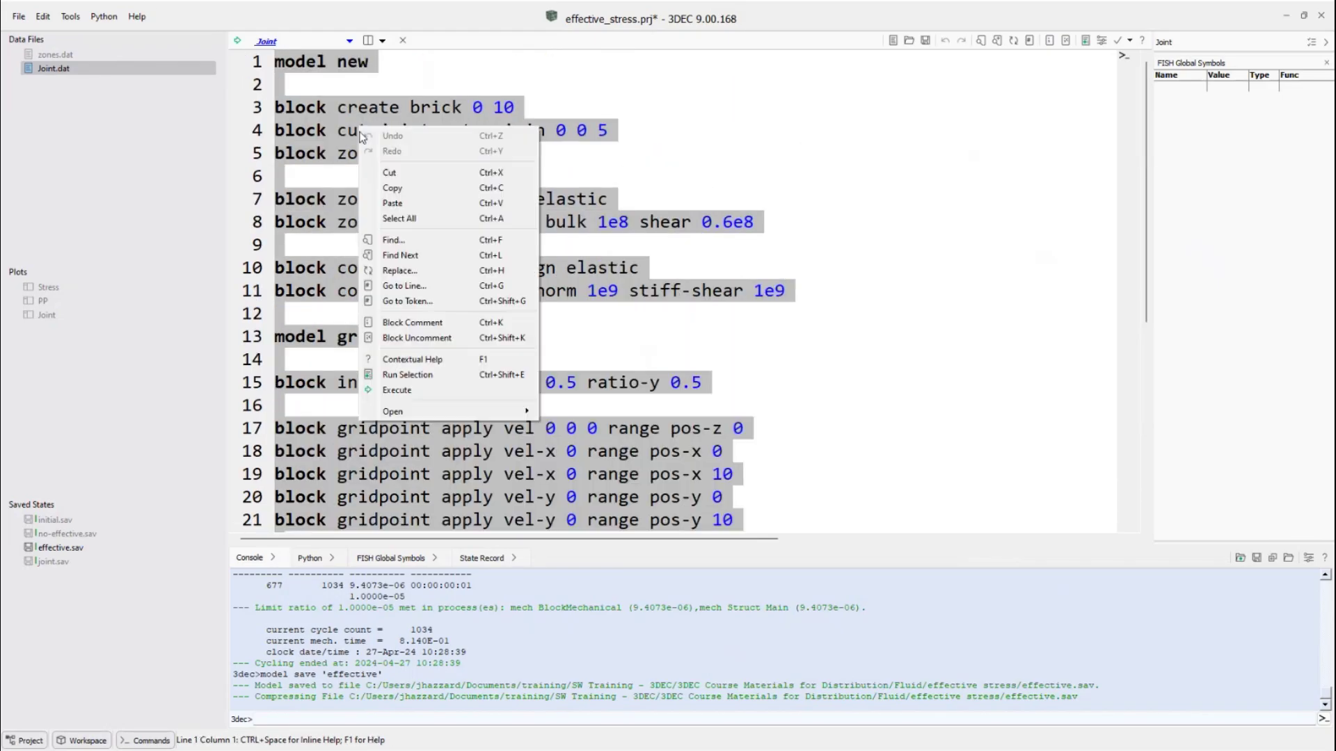
left_click(407, 374)
scroll(470, 282, "down", 4)
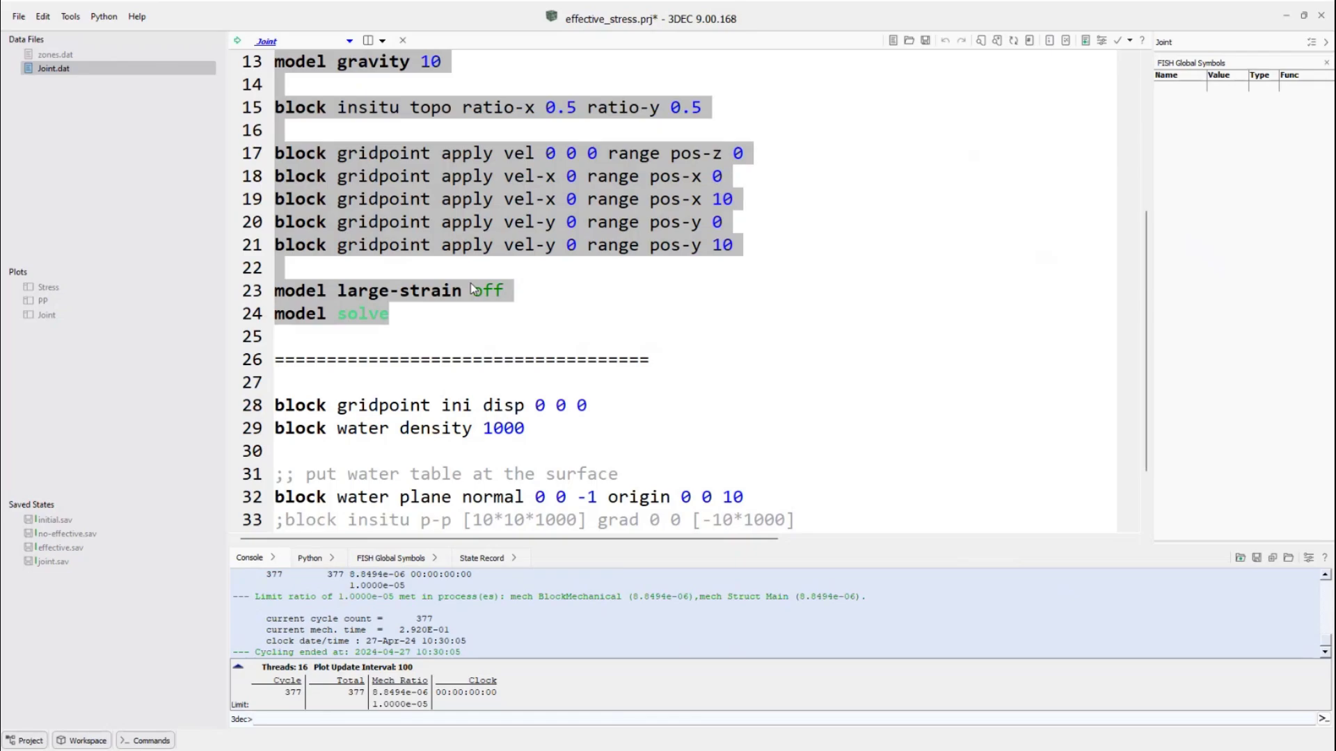
Check the Stress and PP plots, and set the Joint plot's joint plane contour value to Normal Stress.
double_click(49, 288)
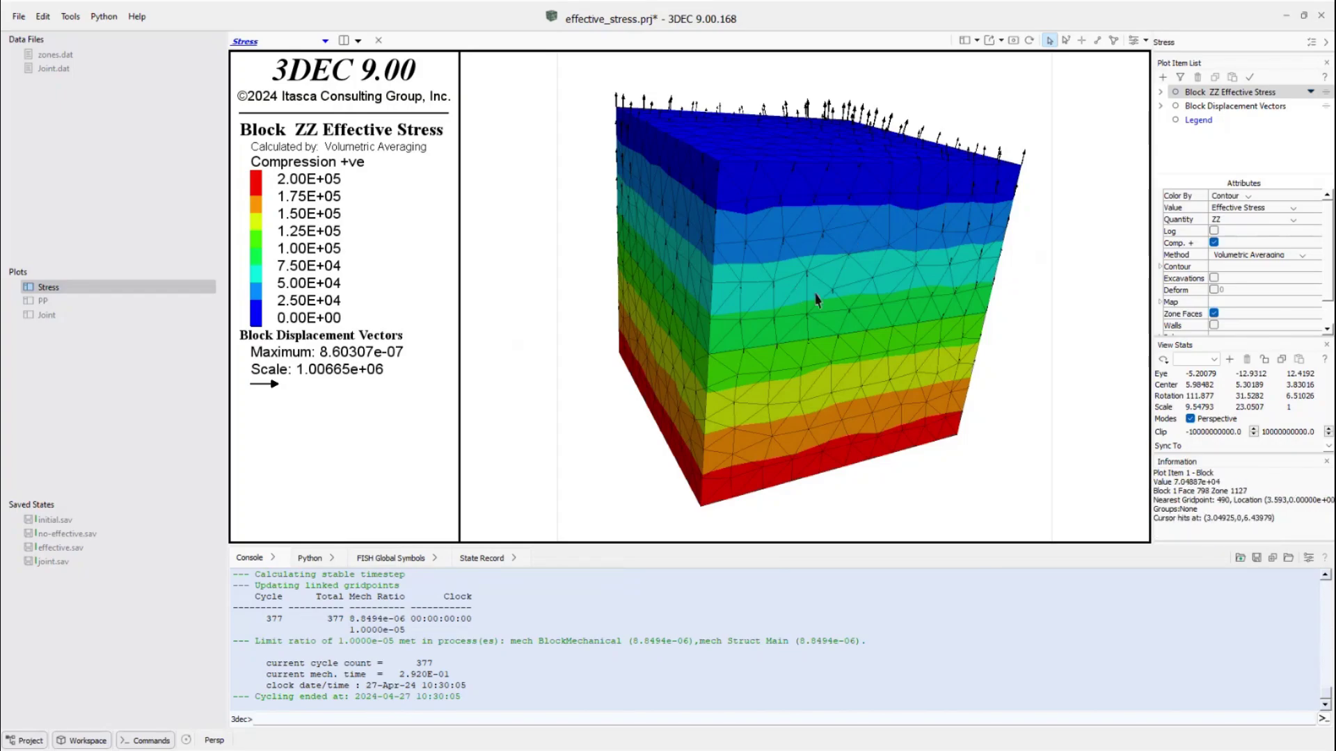
left_click(43, 300)
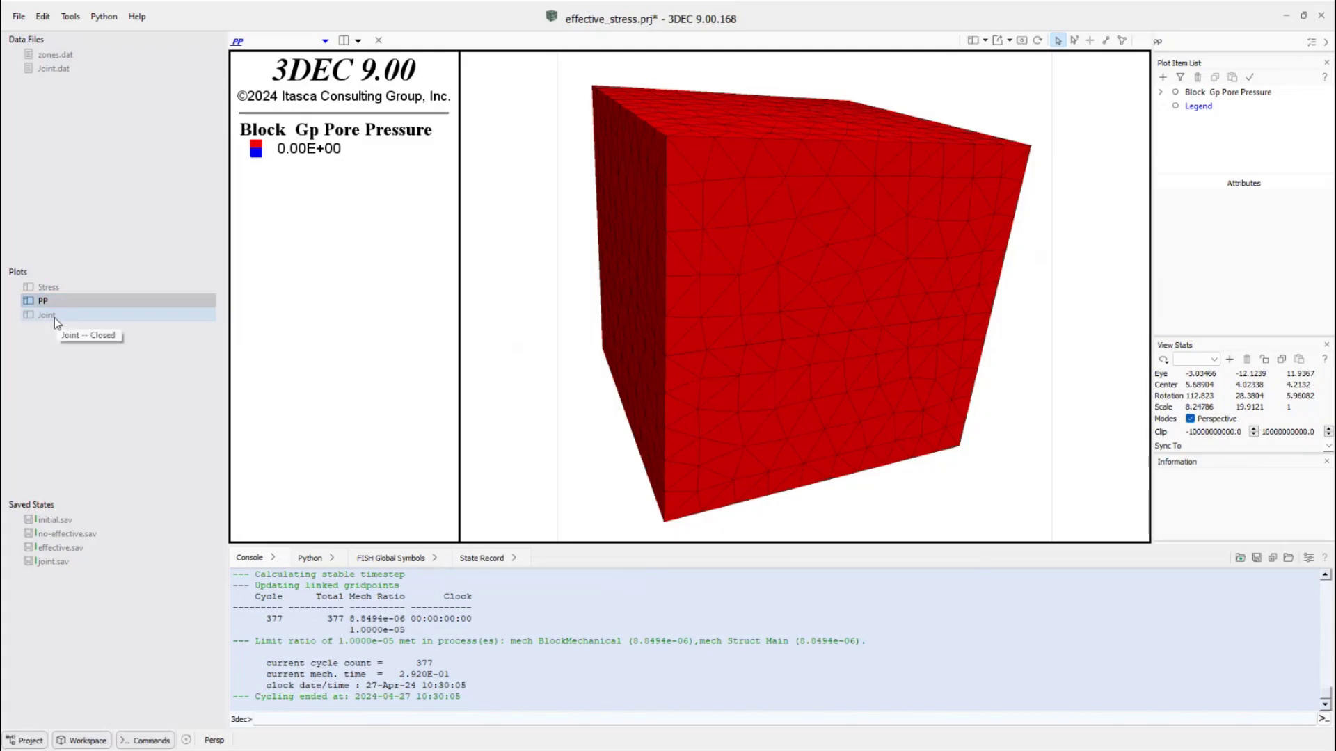
left_click(54, 318)
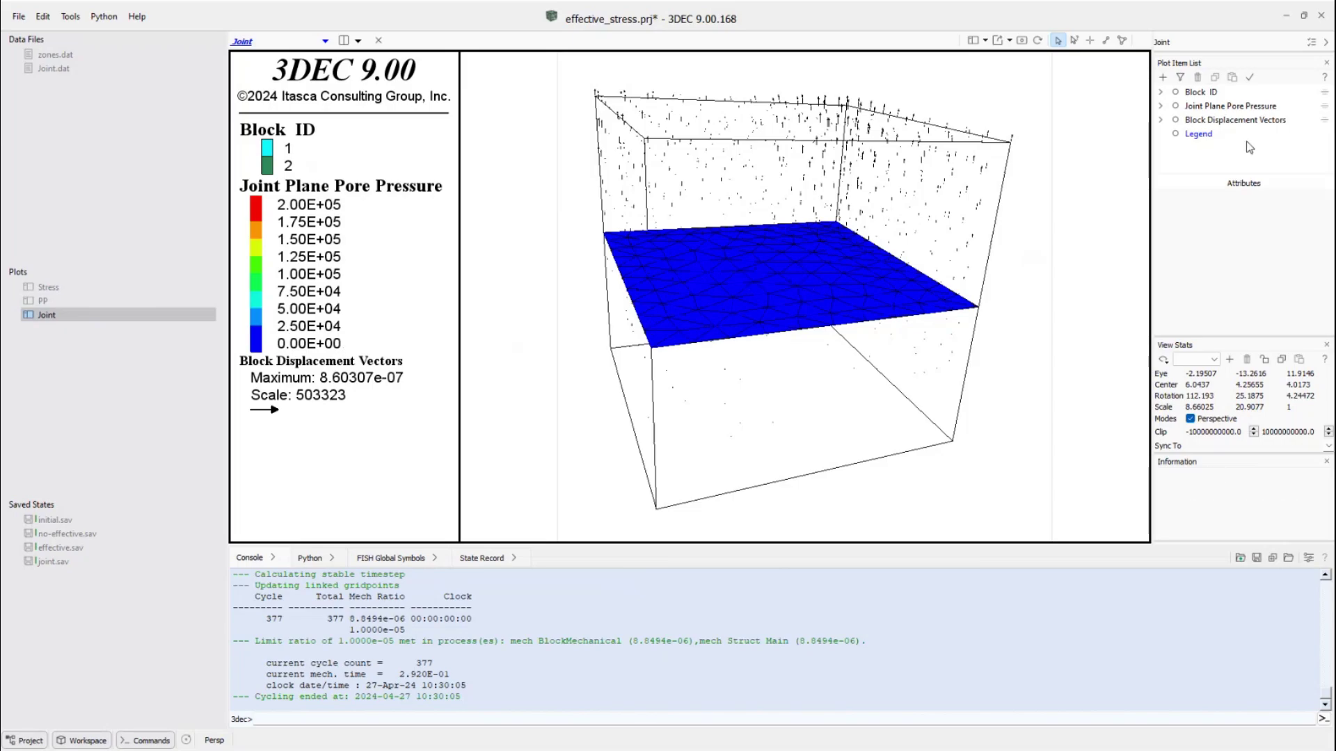
left_click(1256, 107)
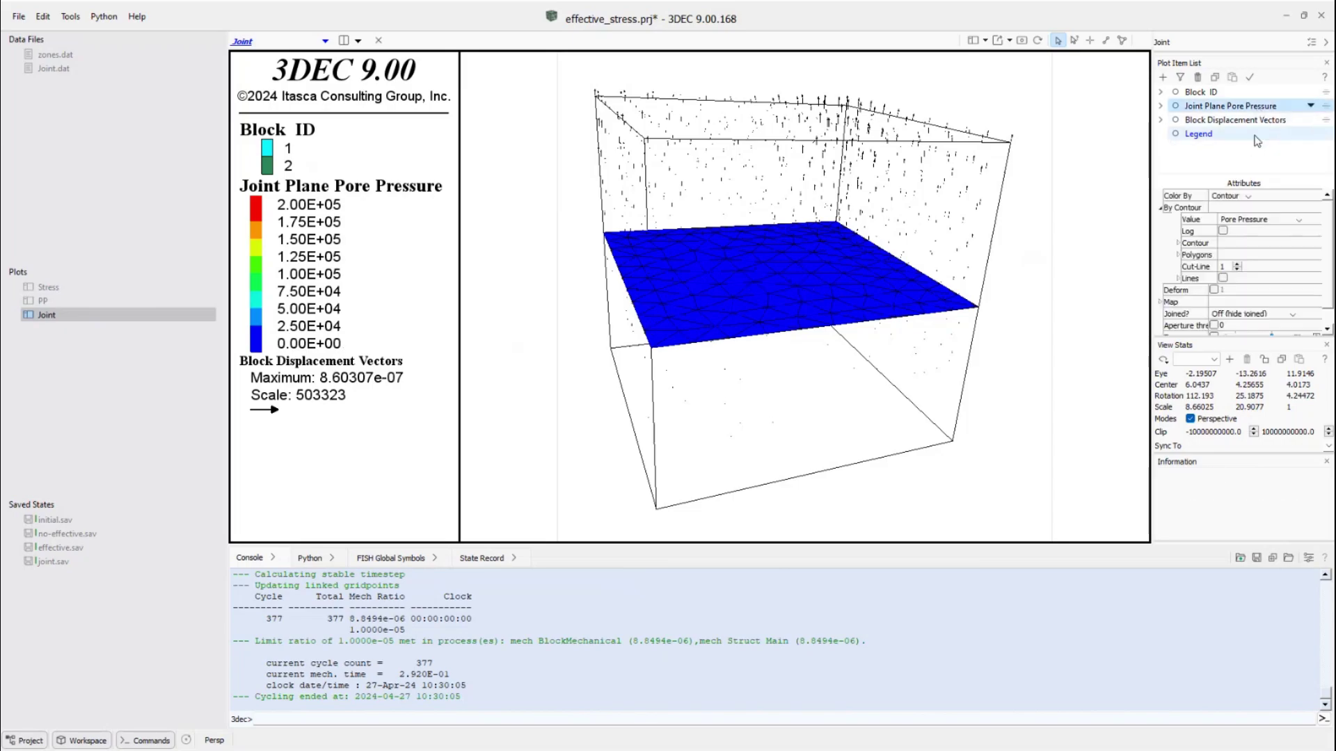
left_click(1264, 219)
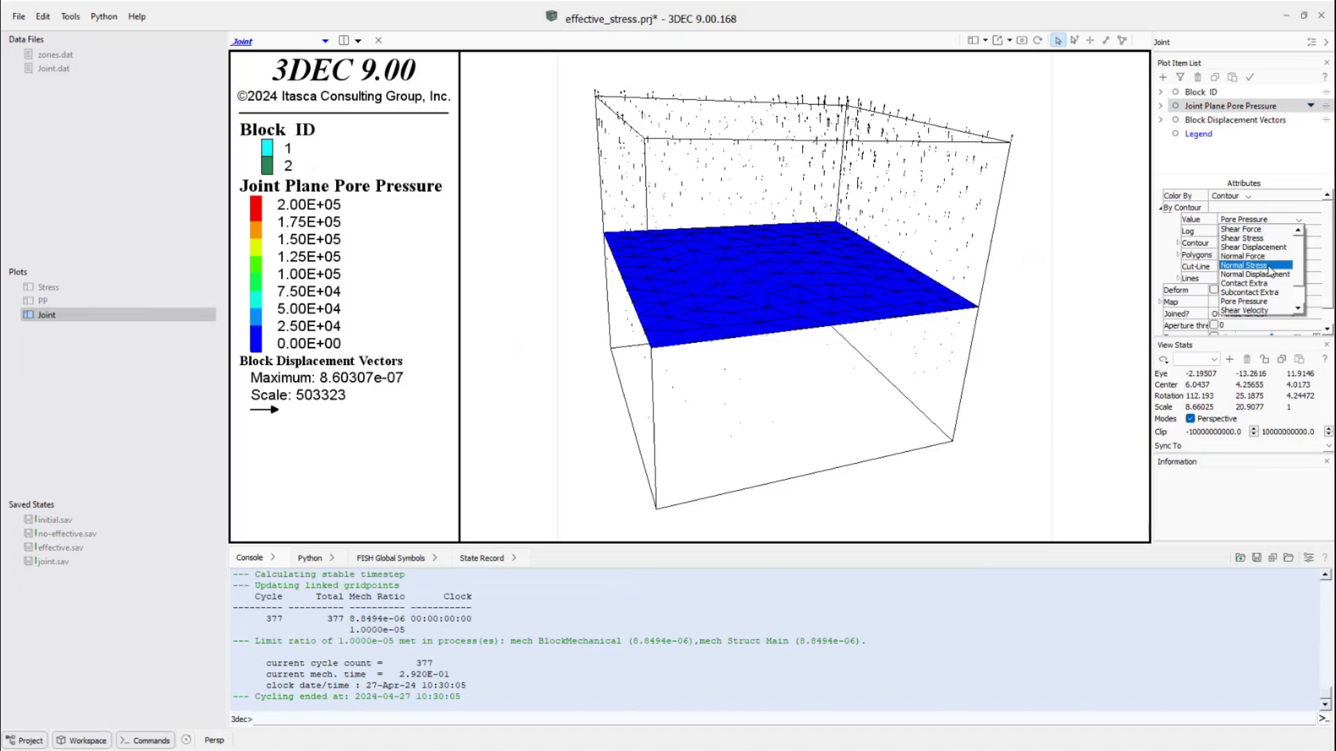
left_click(1245, 265)
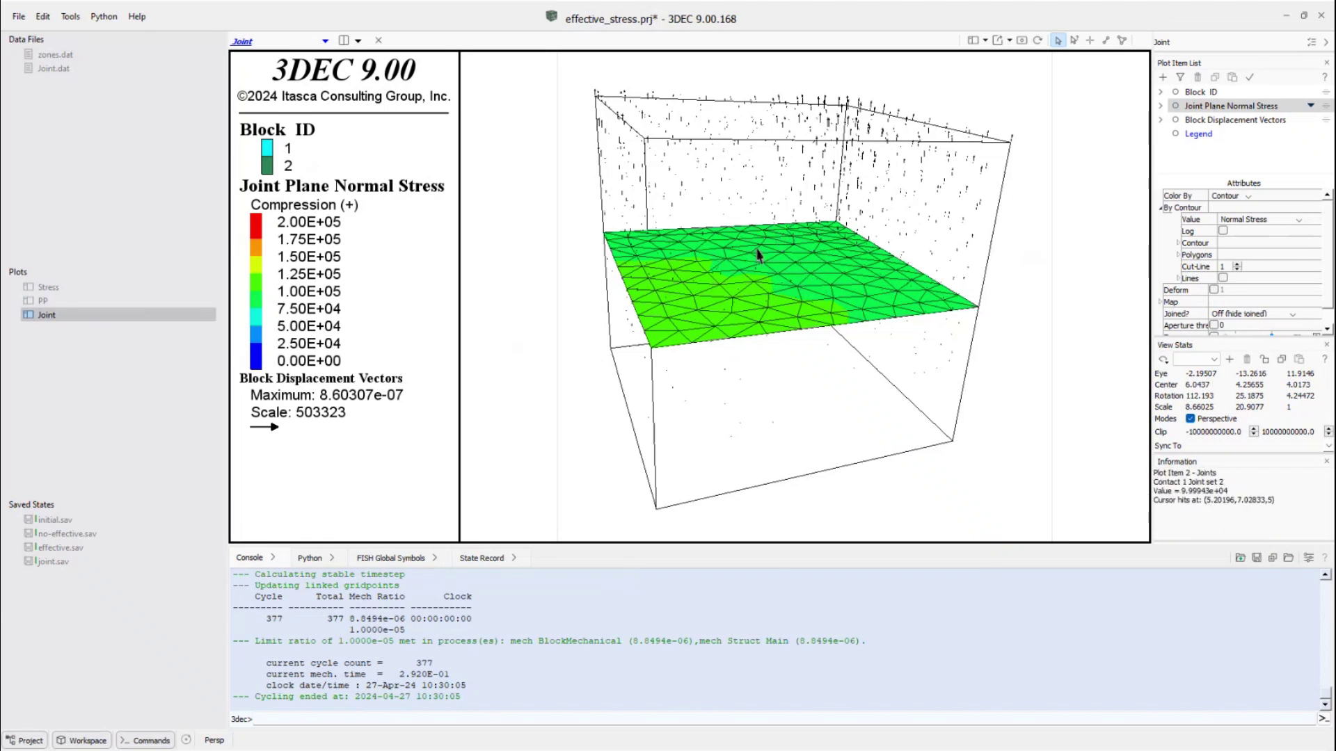
Return to Joint.dat and run only lines 28 to 35, overwriting the existing joint.sav.
left_click(59, 69)
double_click(58, 69)
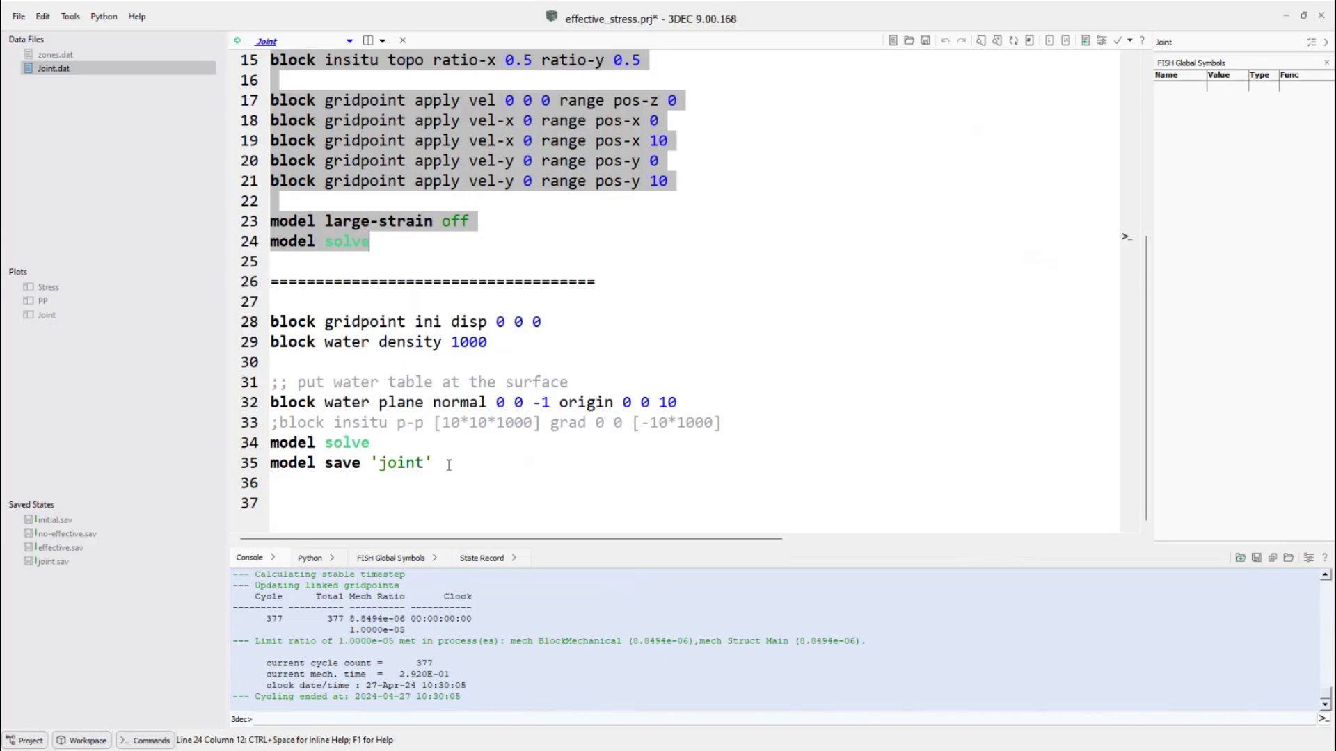
left_click_drag(451, 465, 332, 334)
right_click(332, 334)
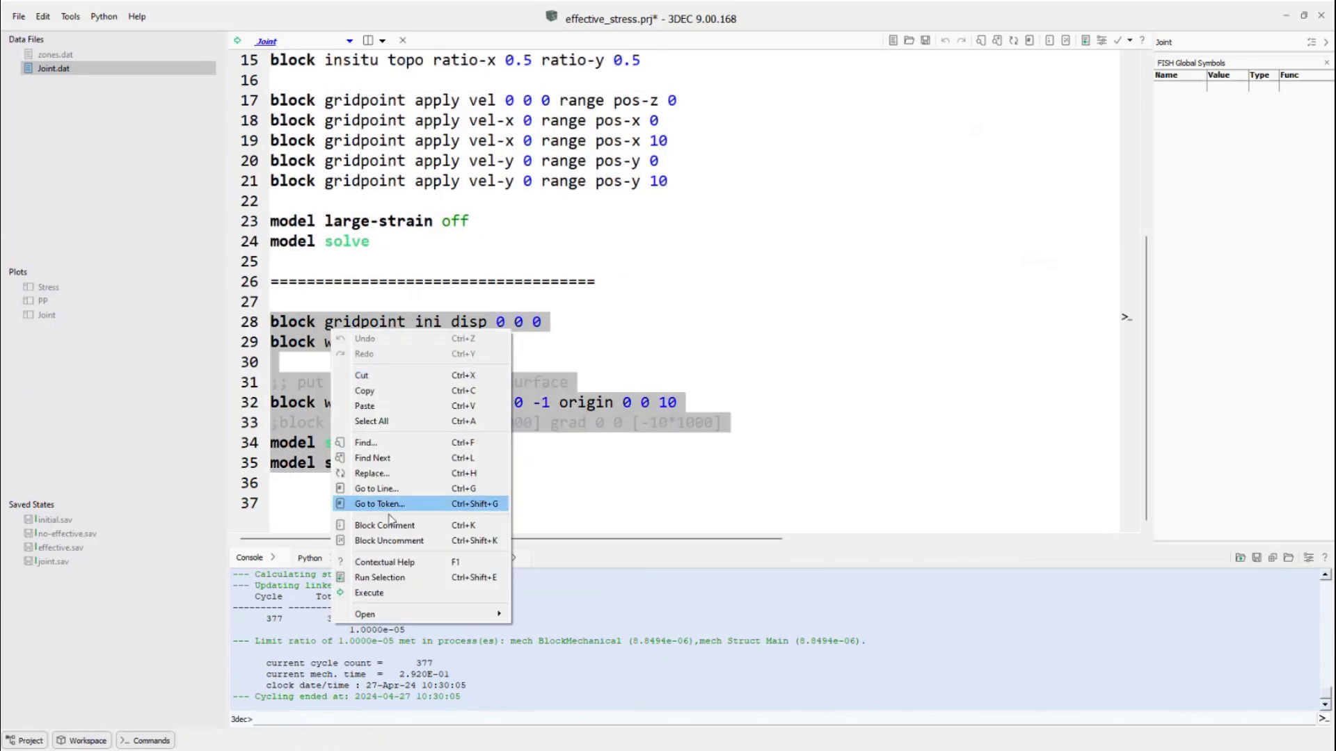
left_click(390, 579)
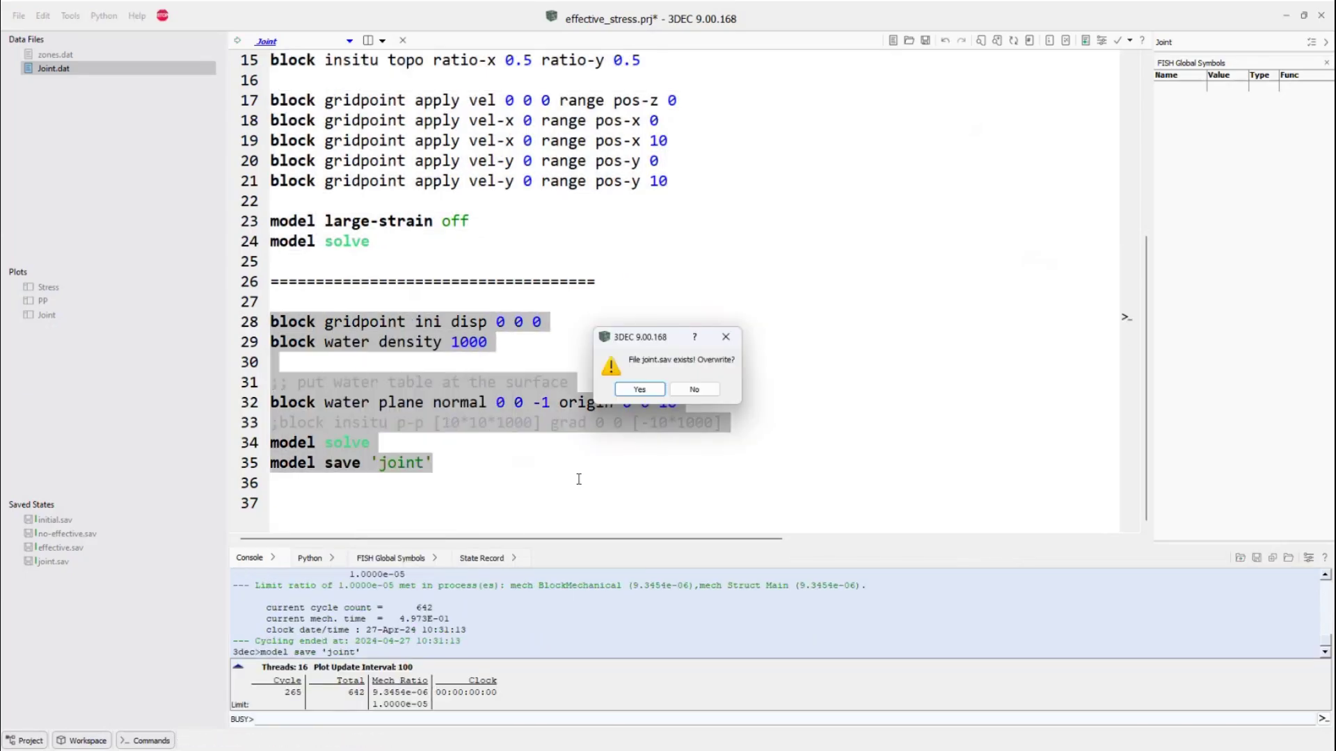
left_click(636, 391)
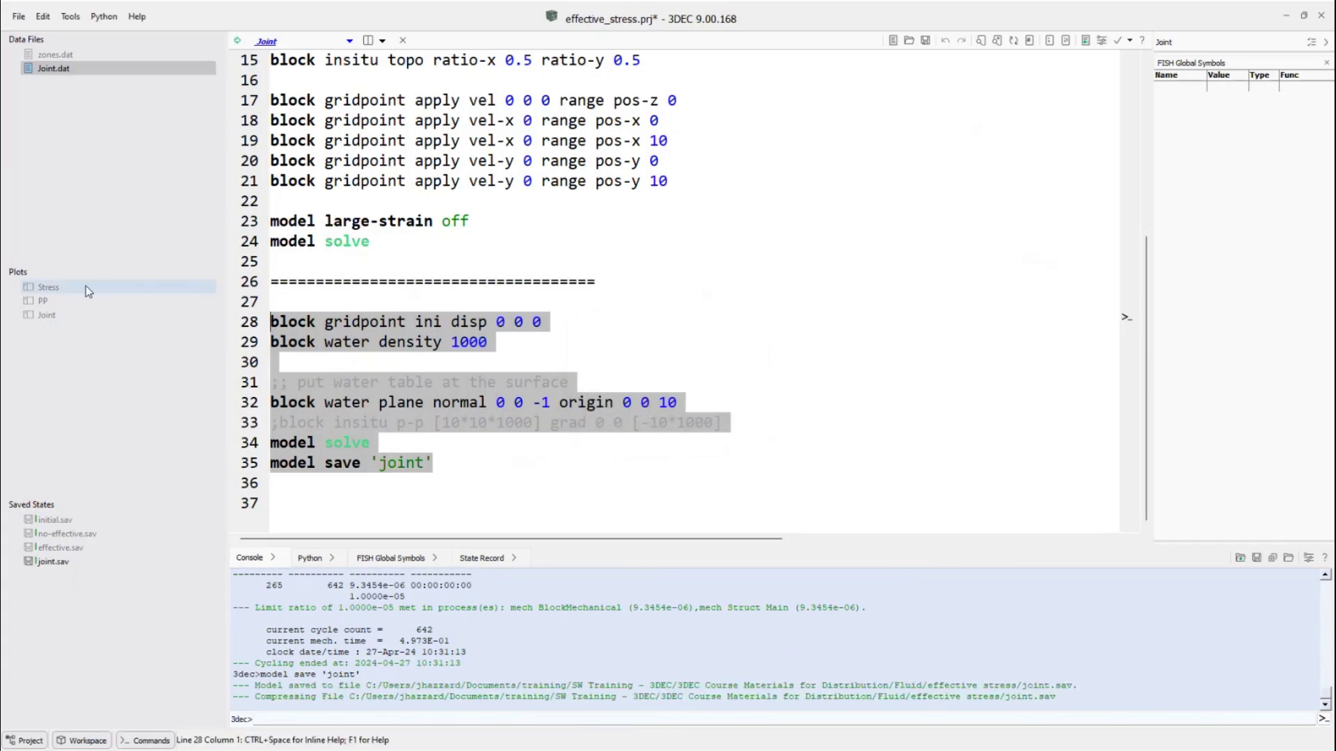
Check the PP plot, set the Joint plot's joint plane contour value to Pore Pressure, and inspect the joint.
double_click(46, 300)
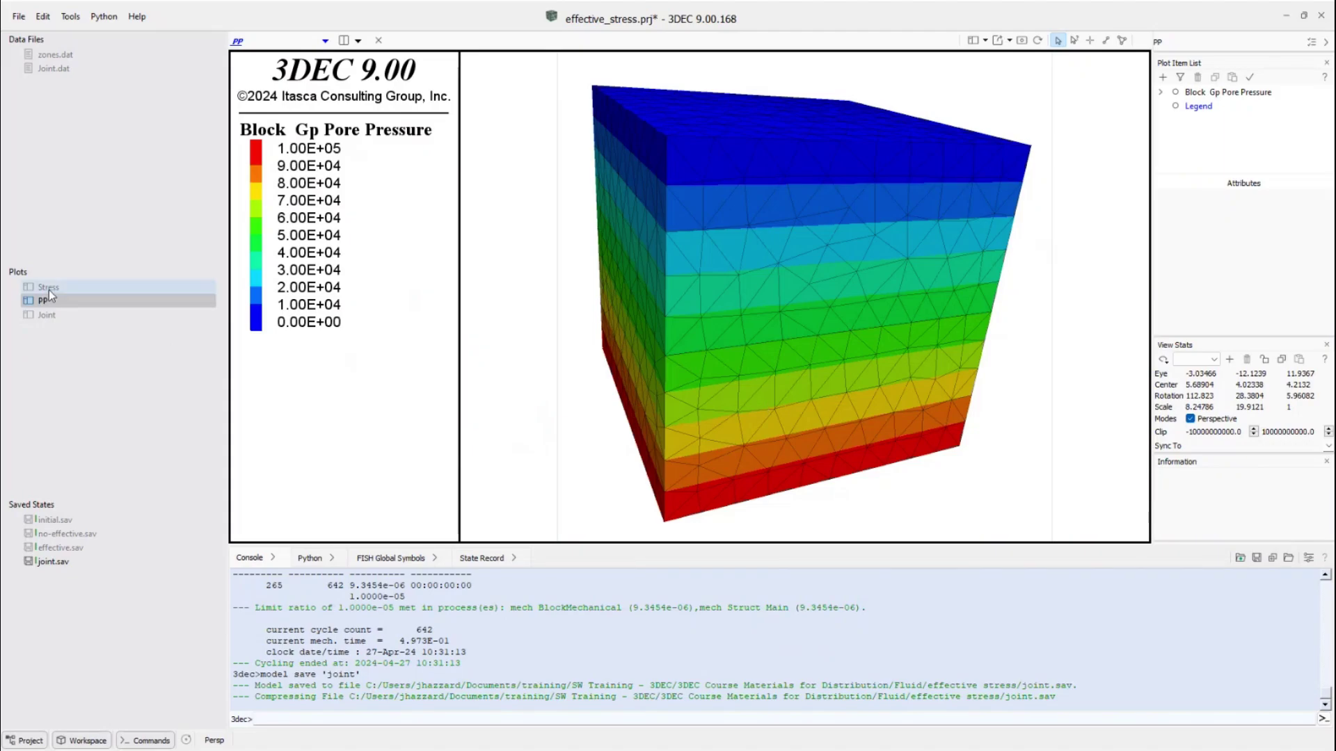
double_click(48, 316)
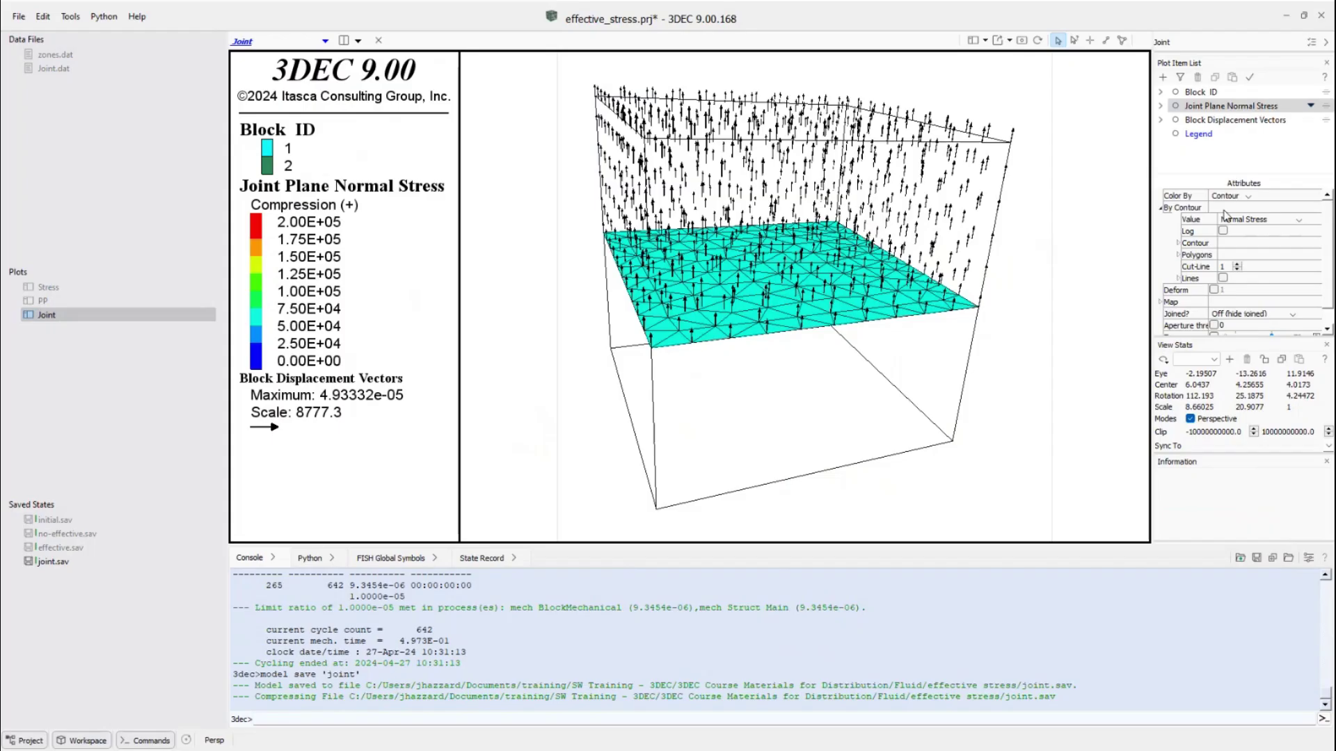
left_click(1271, 223)
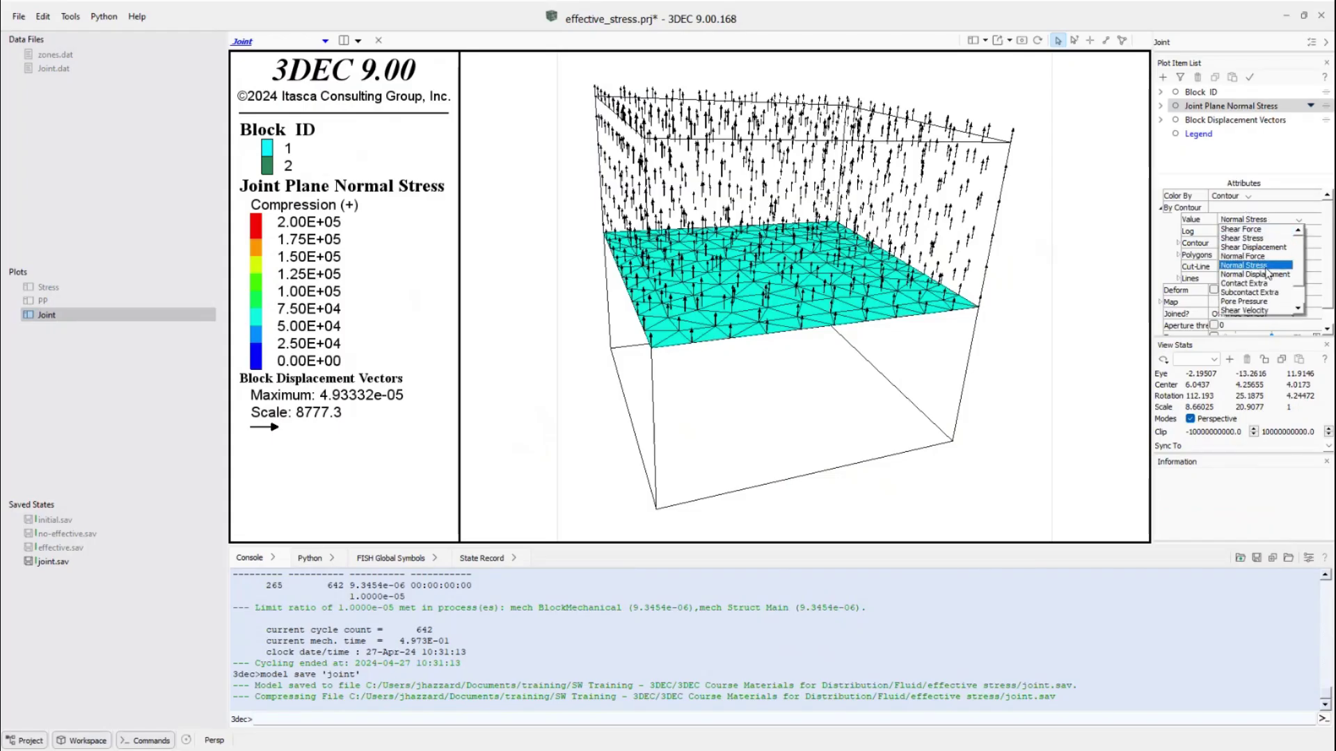
left_click(1264, 301)
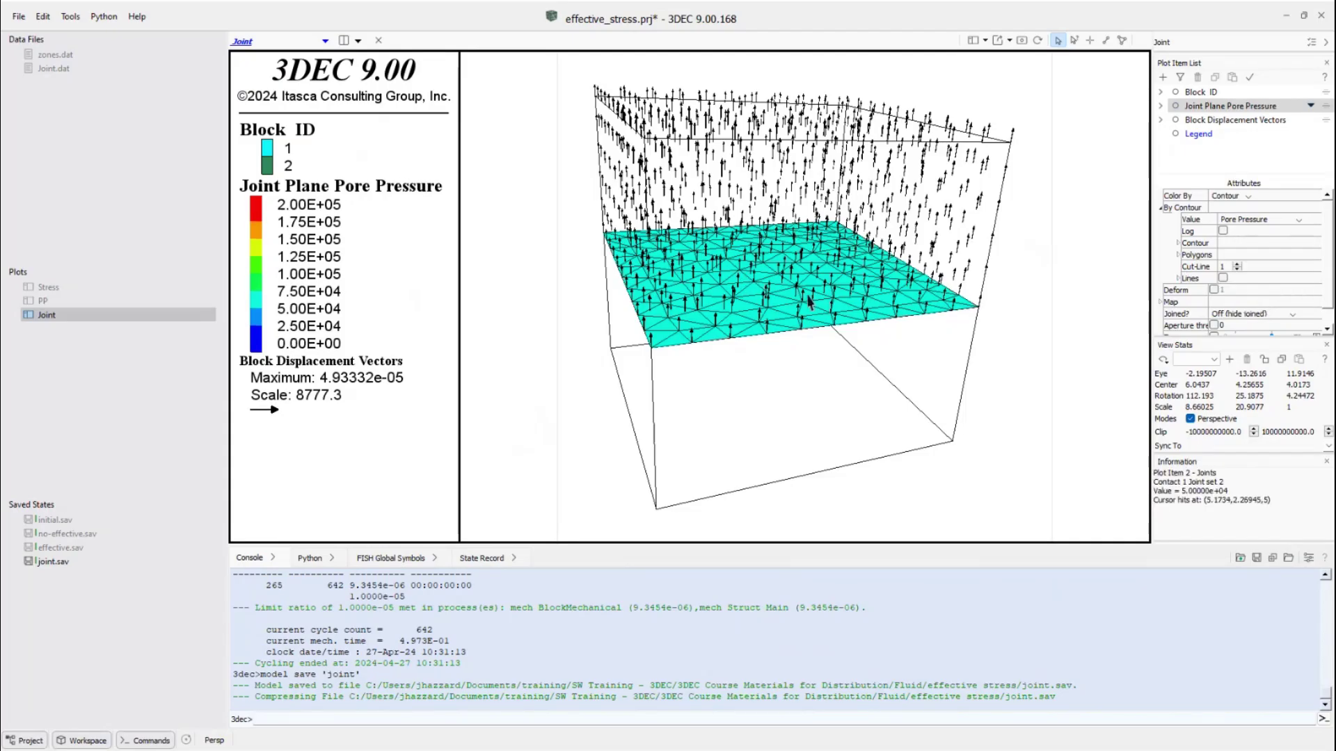
mouse_move(797, 288)
left_click_drag(954, 249, 752, 153)
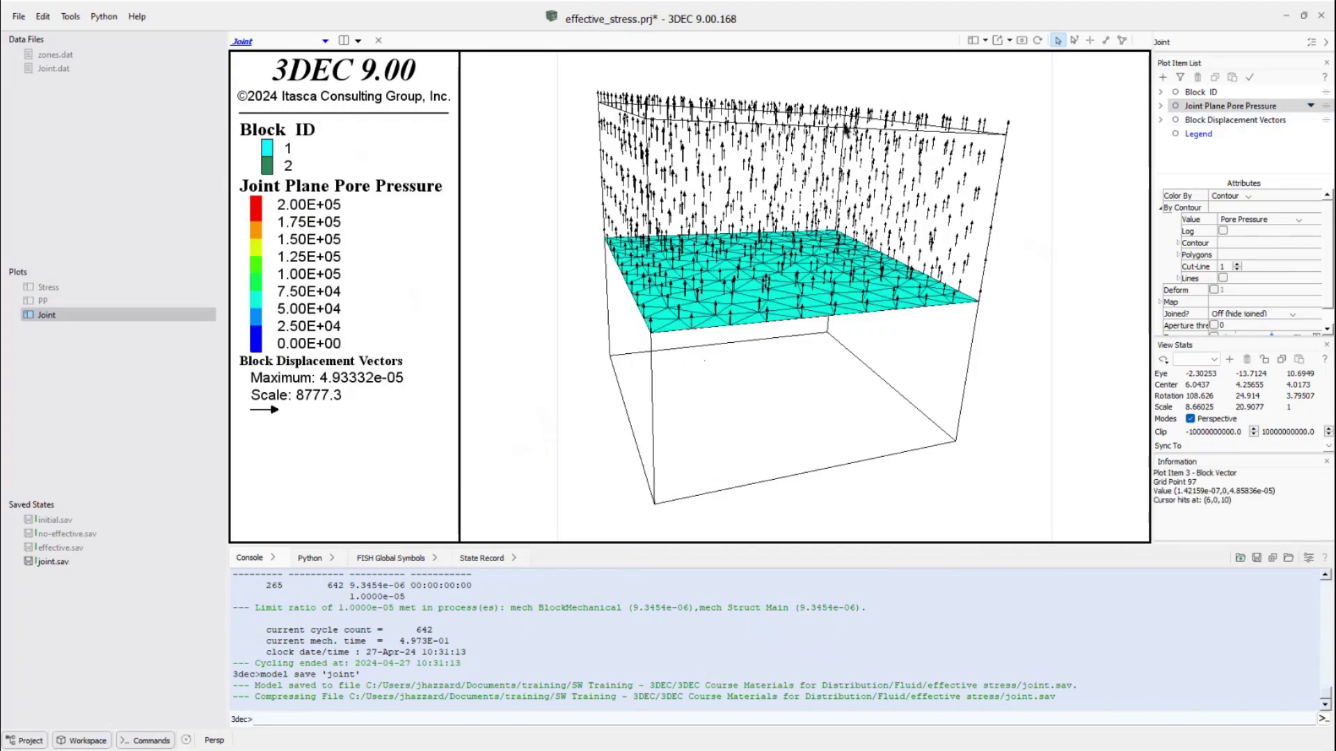
right_click_drag(724, 260, 757, 267)
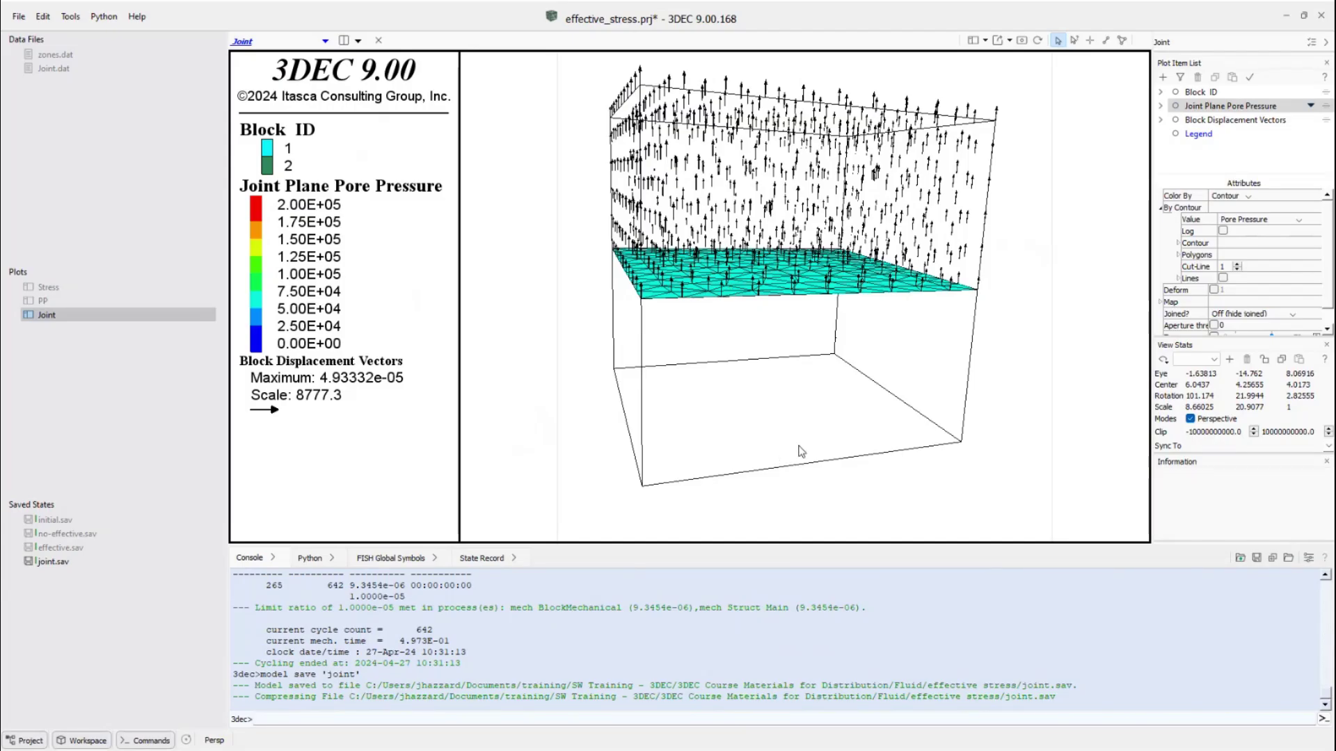
mouse_move(764, 290)
Inspect the zone ZZ effective stress contours and displacement vectors in the Stress plot, and switch to the Water Table slides.
left_click(87, 286)
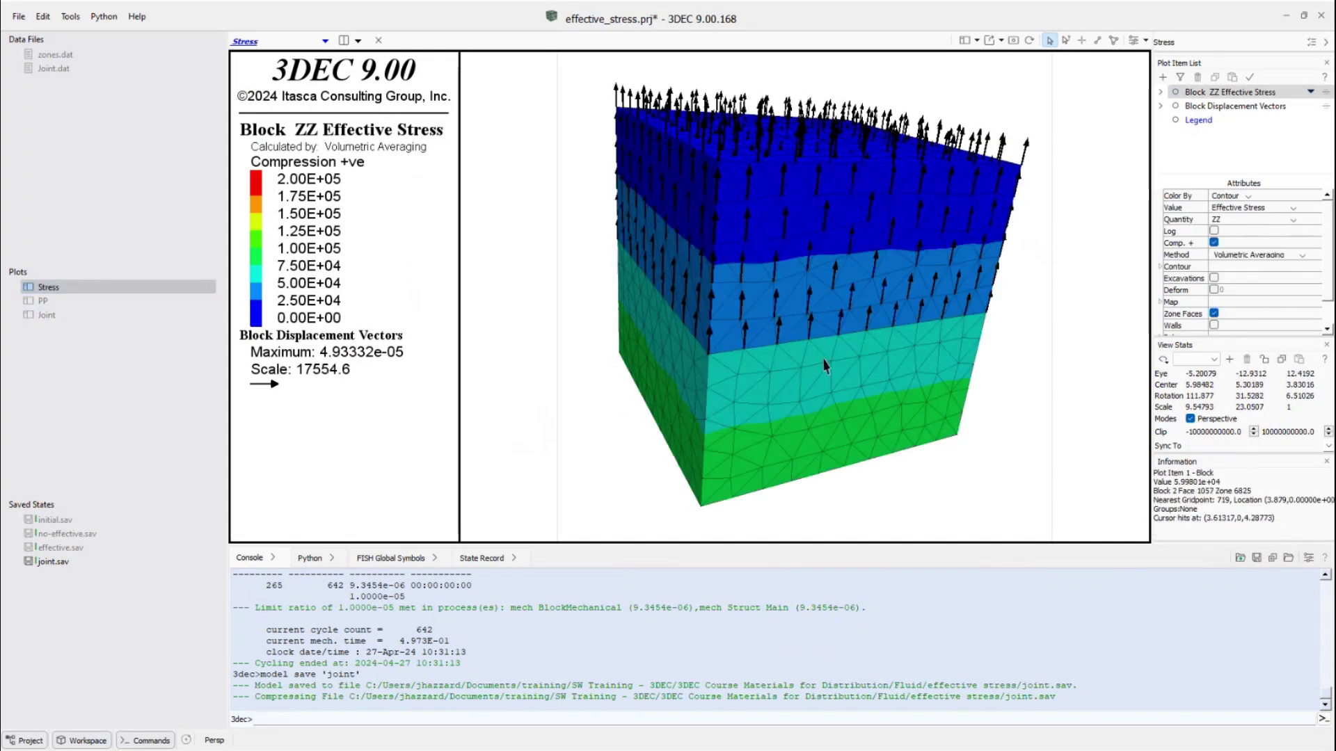
left_click_drag(825, 362, 807, 357)
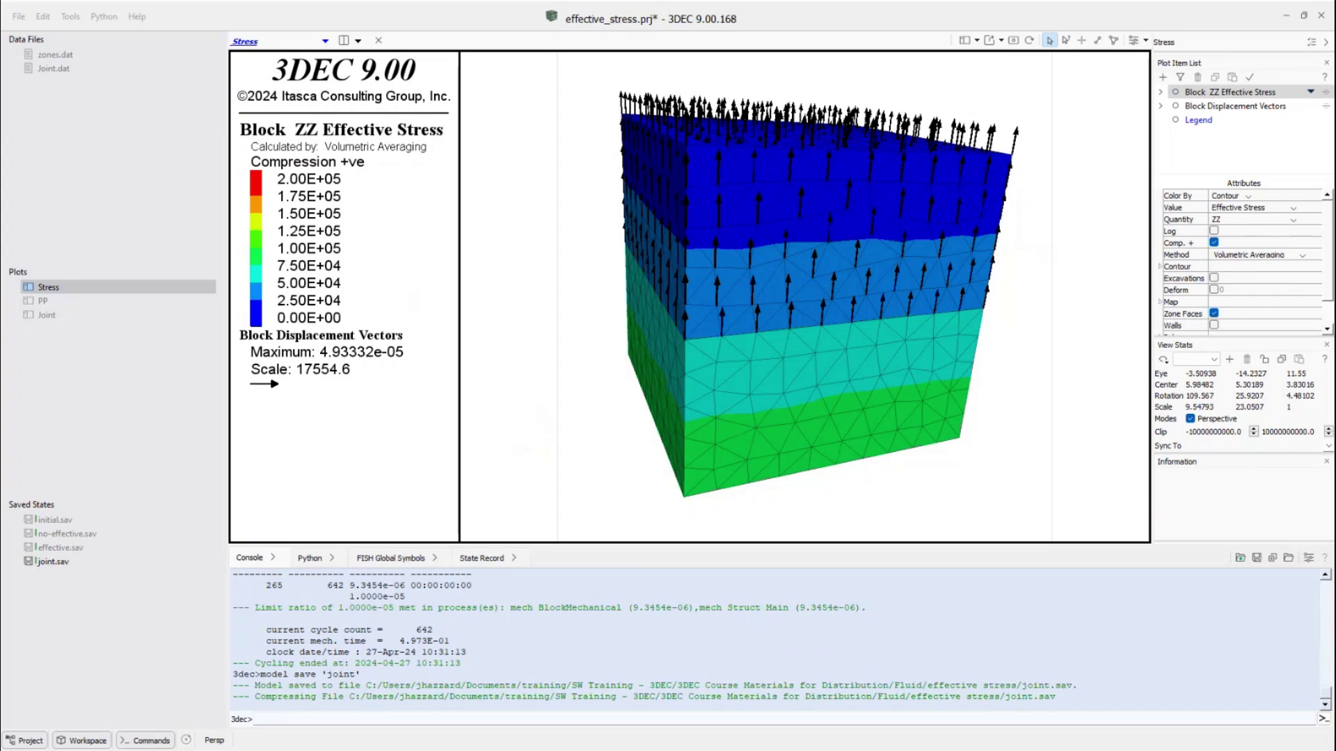
key("alt+Tab")
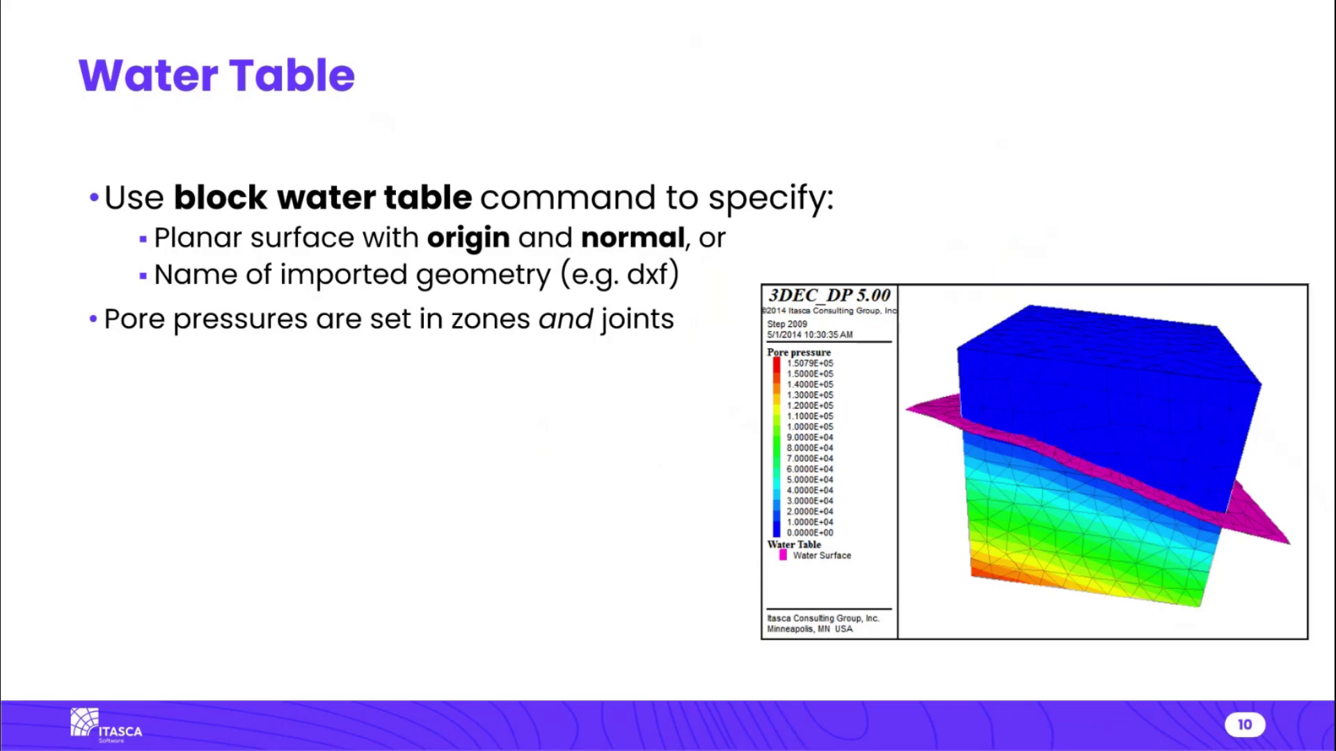
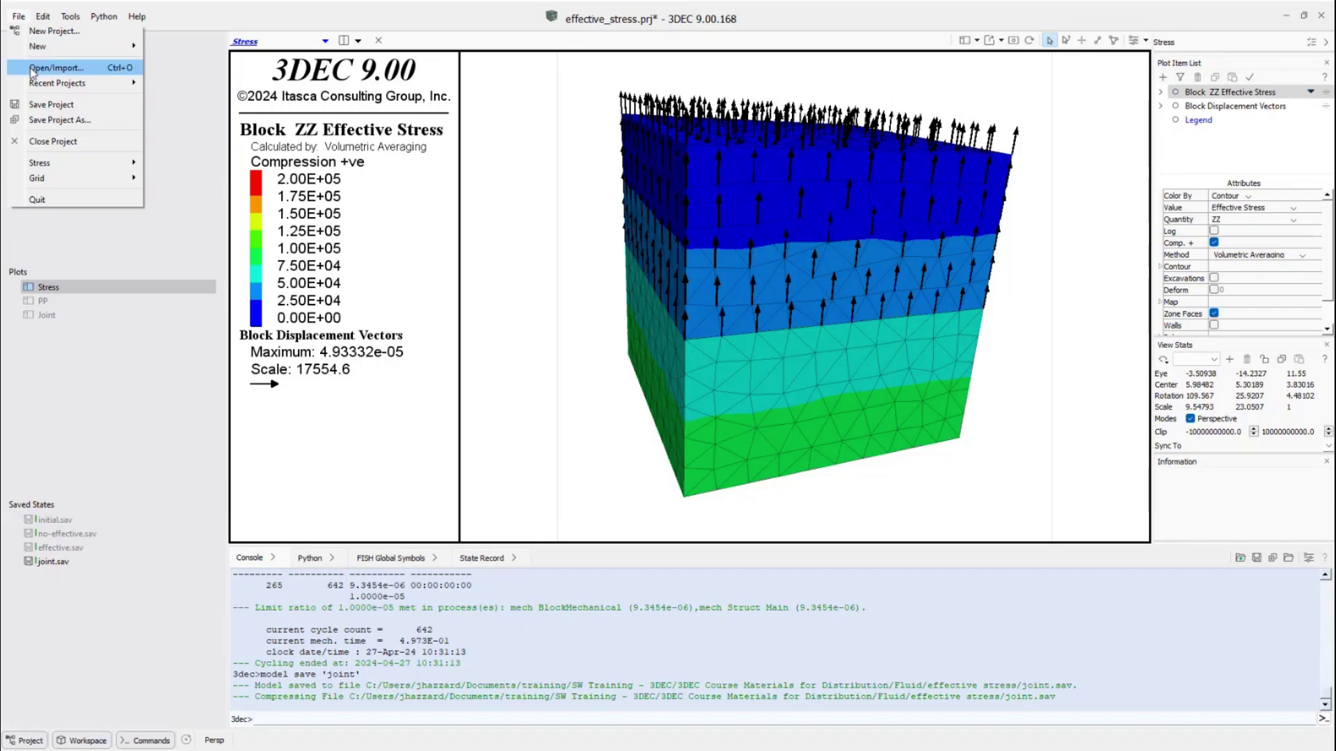
Open the project one_joint.prj from the one_joint folder under Fluid, discarding the changes to the effective_stress project.
left_click(56, 68)
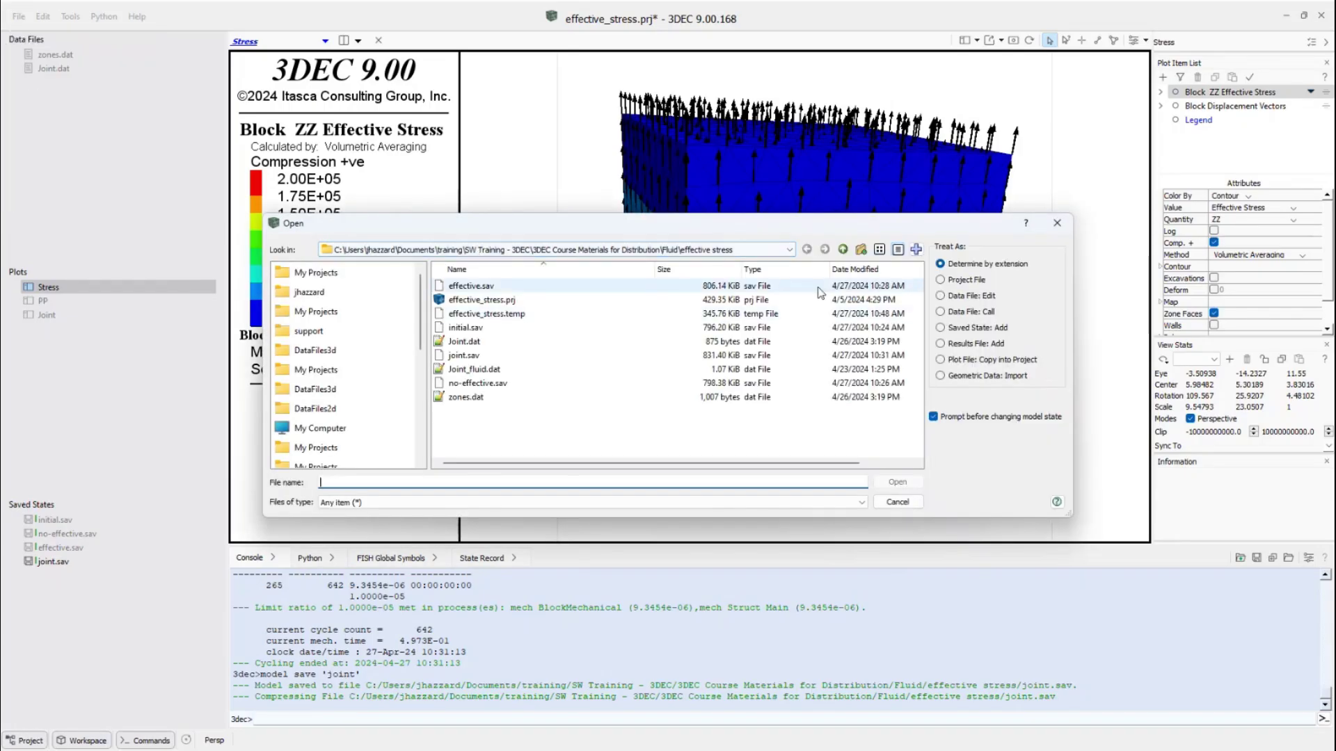
left_click(842, 249)
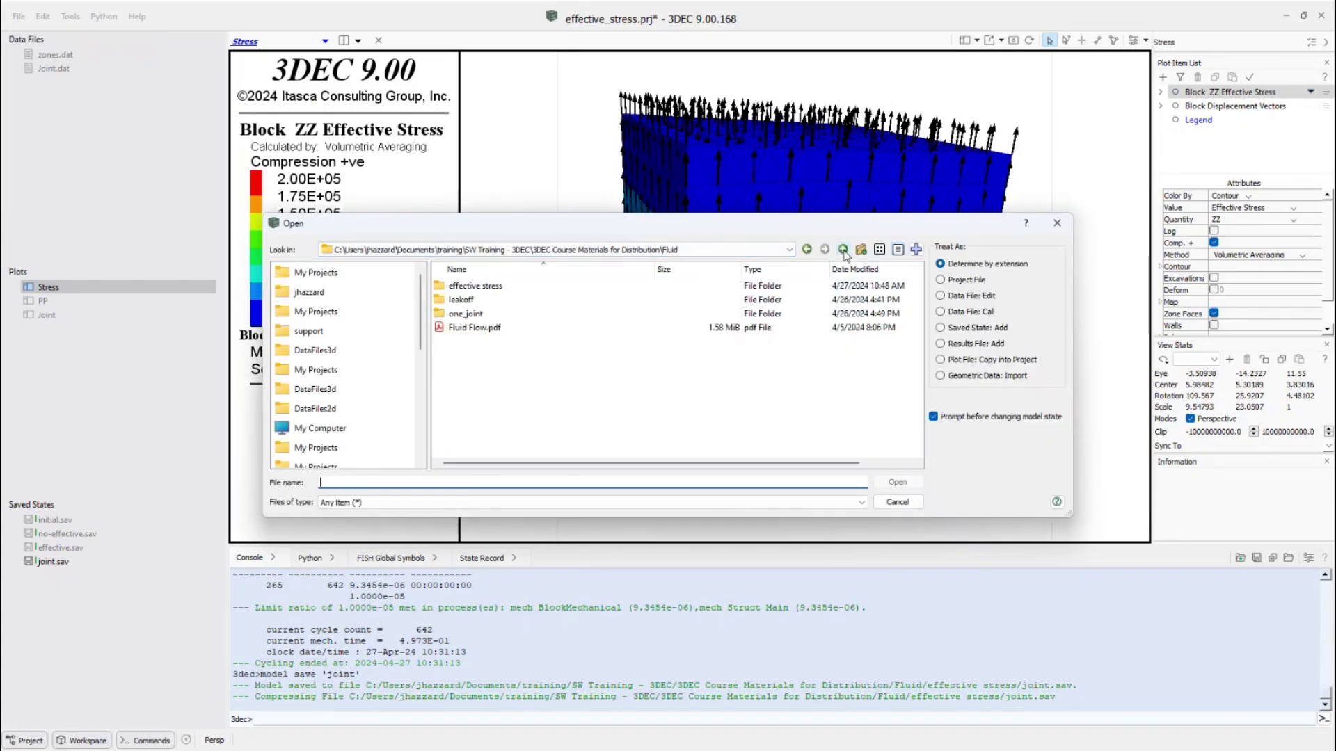
double_click(465, 314)
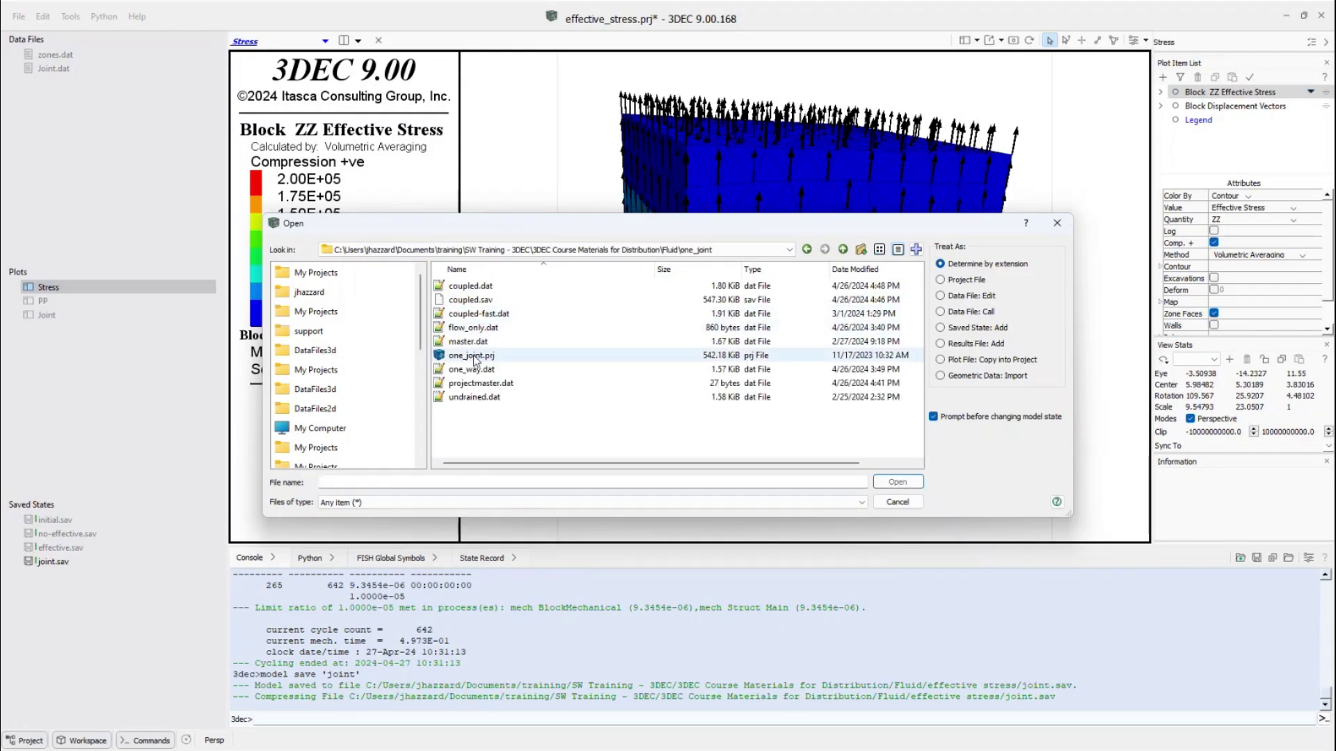
left_click(473, 356)
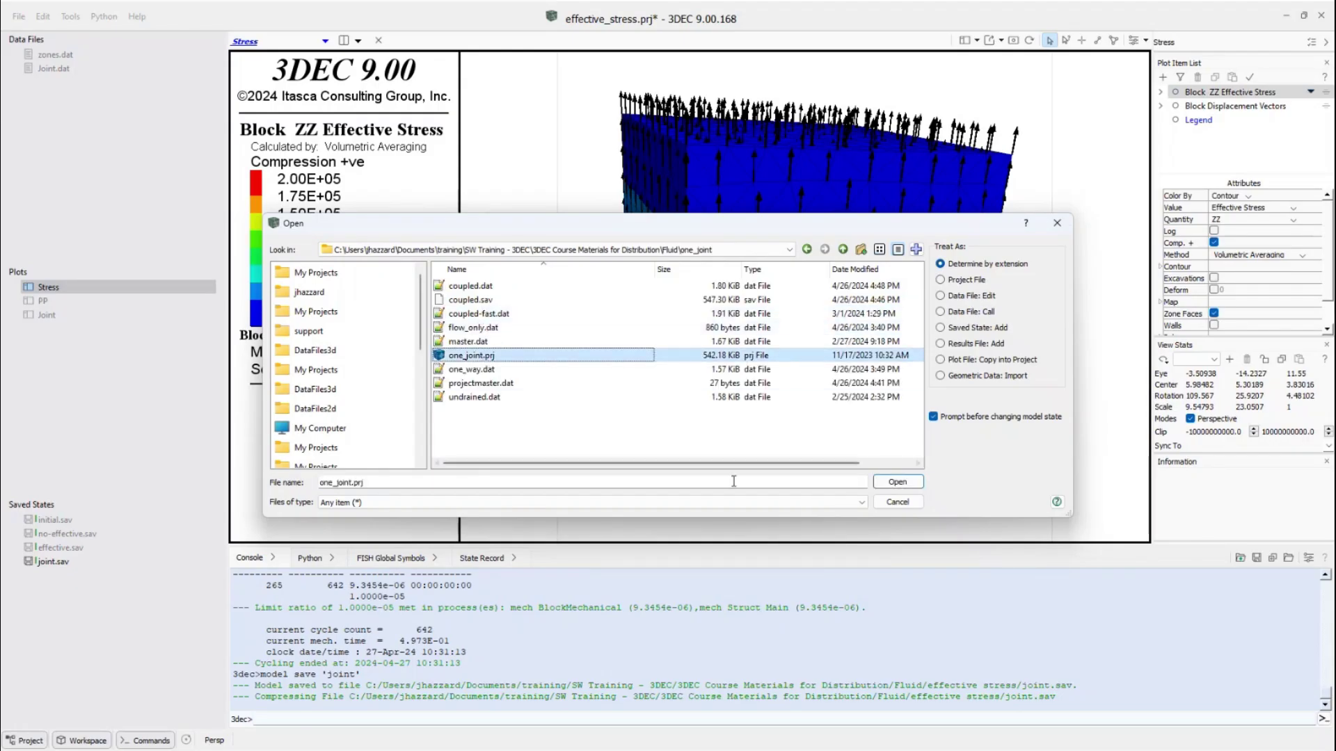
left_click(896, 482)
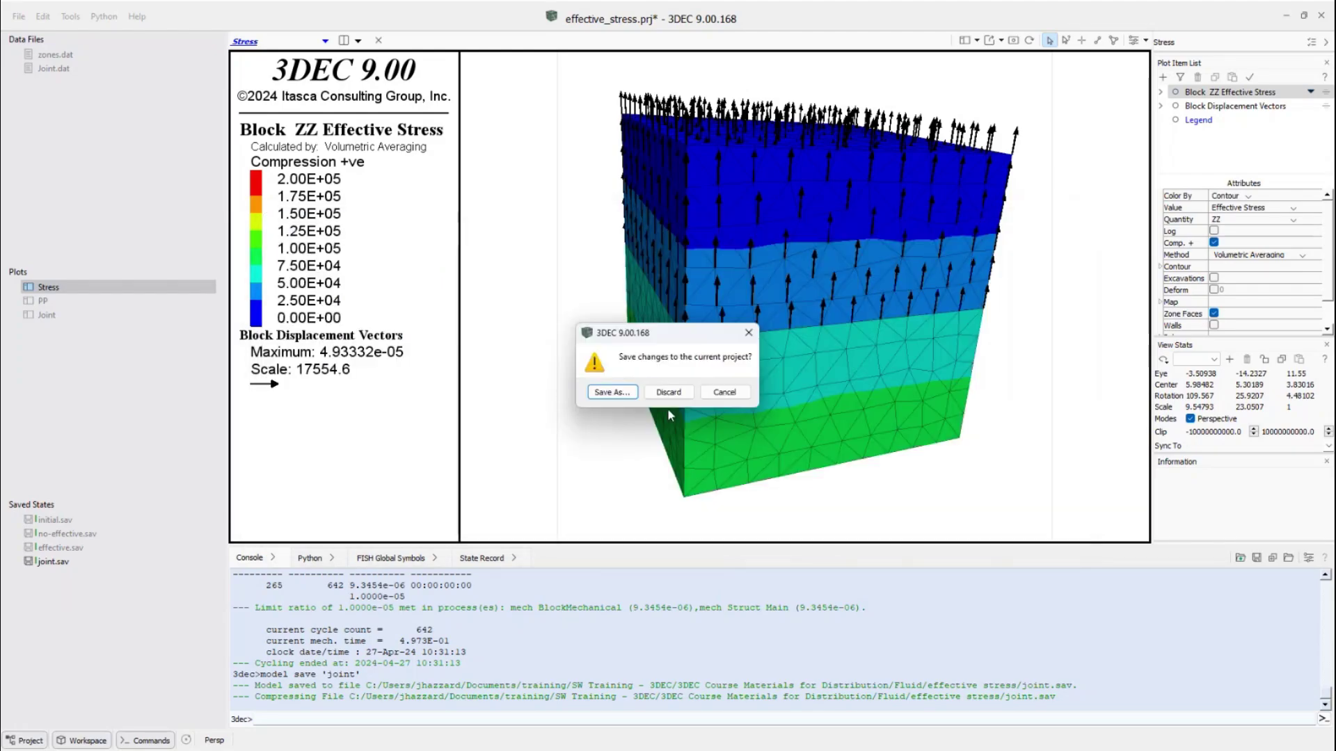
left_click(669, 393)
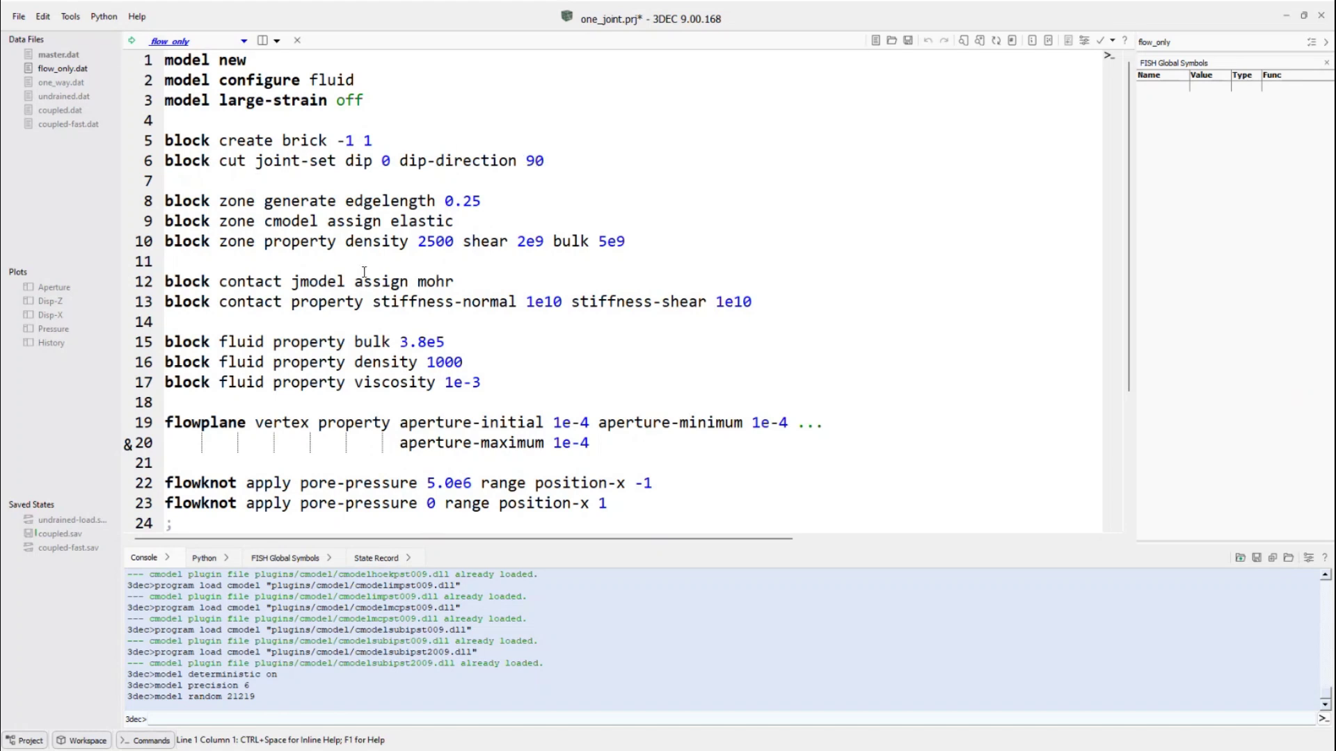
Review flow_only.dat, covering the fluid configuration, block and joint setup, fluid properties, apertures, pore-pressure boundaries, history and cycling commands.
scroll(264, 185, "down", 1)
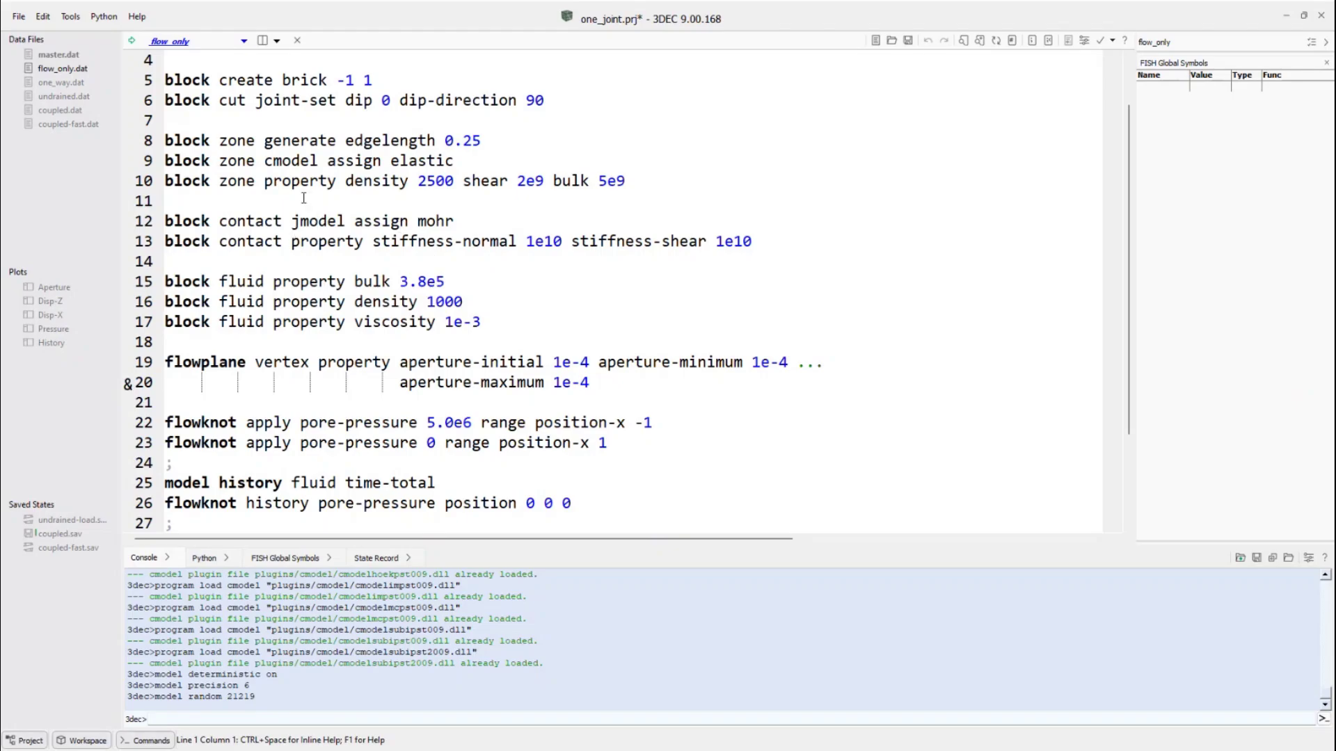
scroll(303, 198, "down", 1)
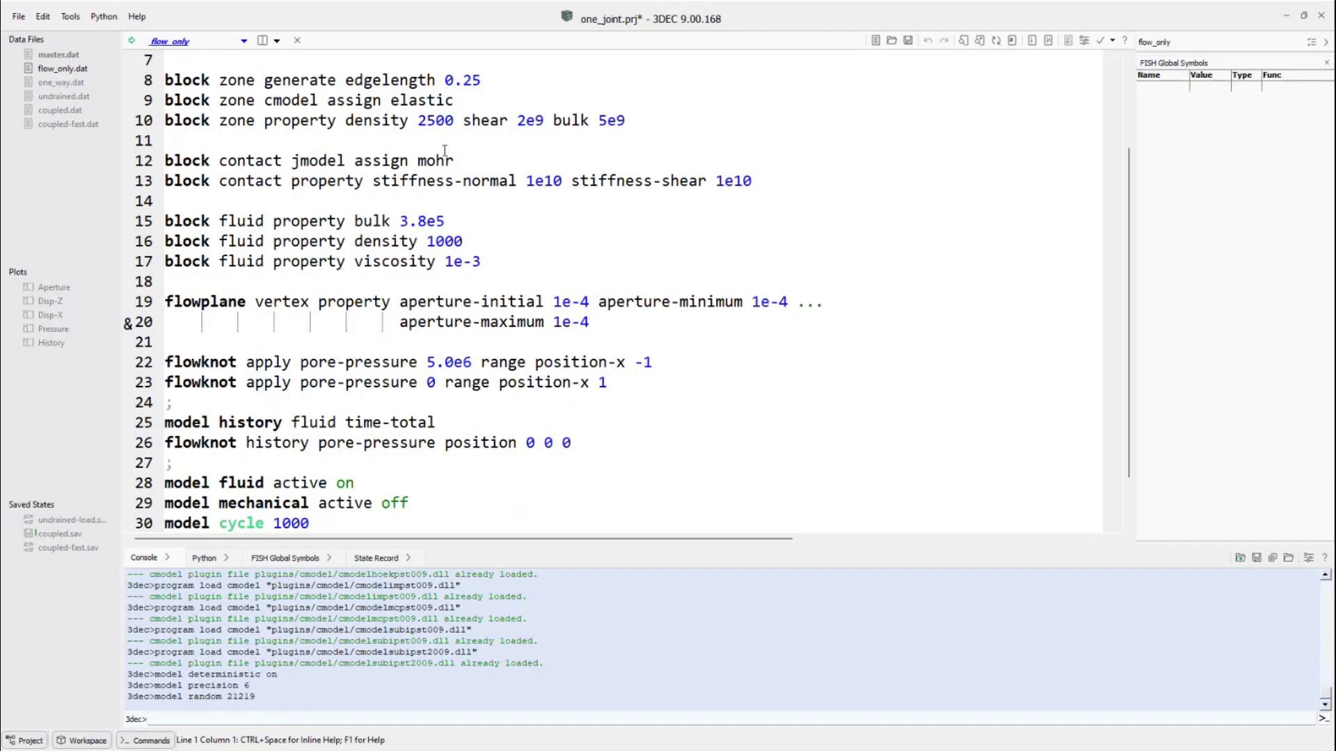
scroll(453, 214, "up", 2)
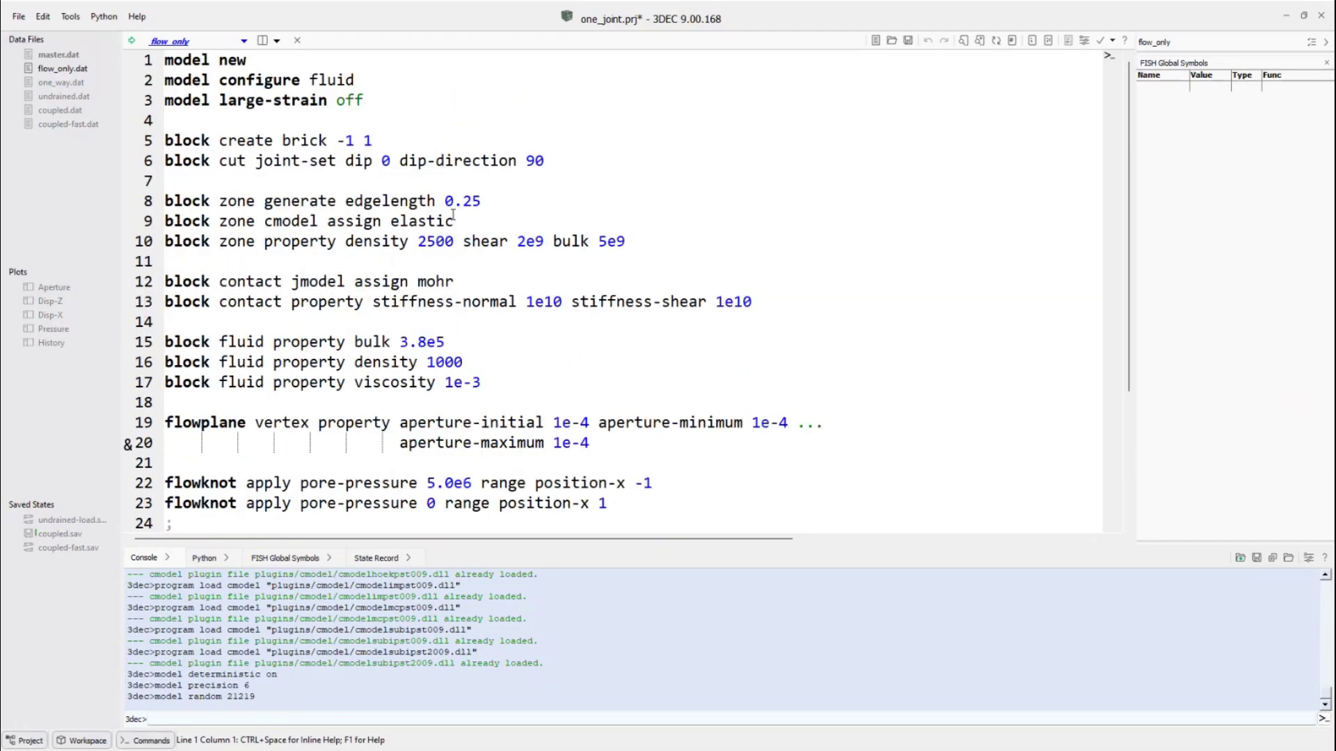
scroll(452, 214, "down", 1)
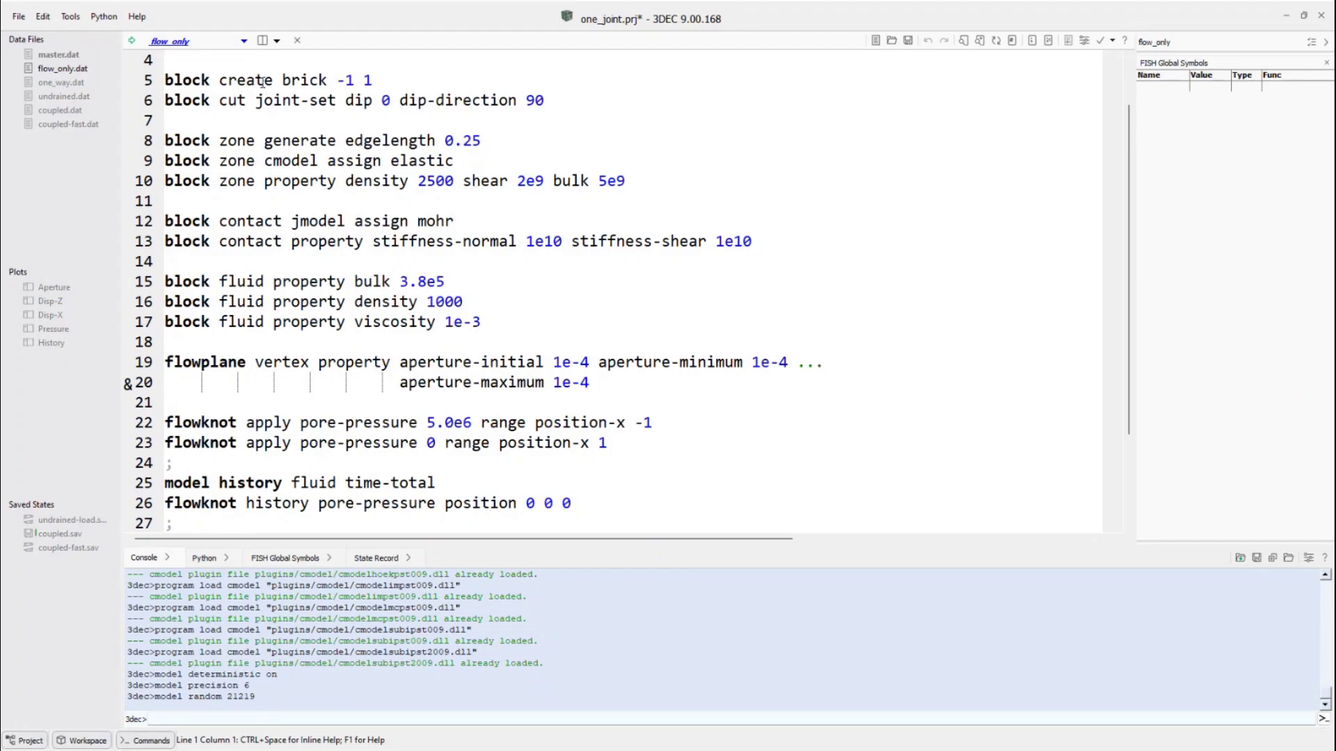
scroll(263, 82, "down", 1)
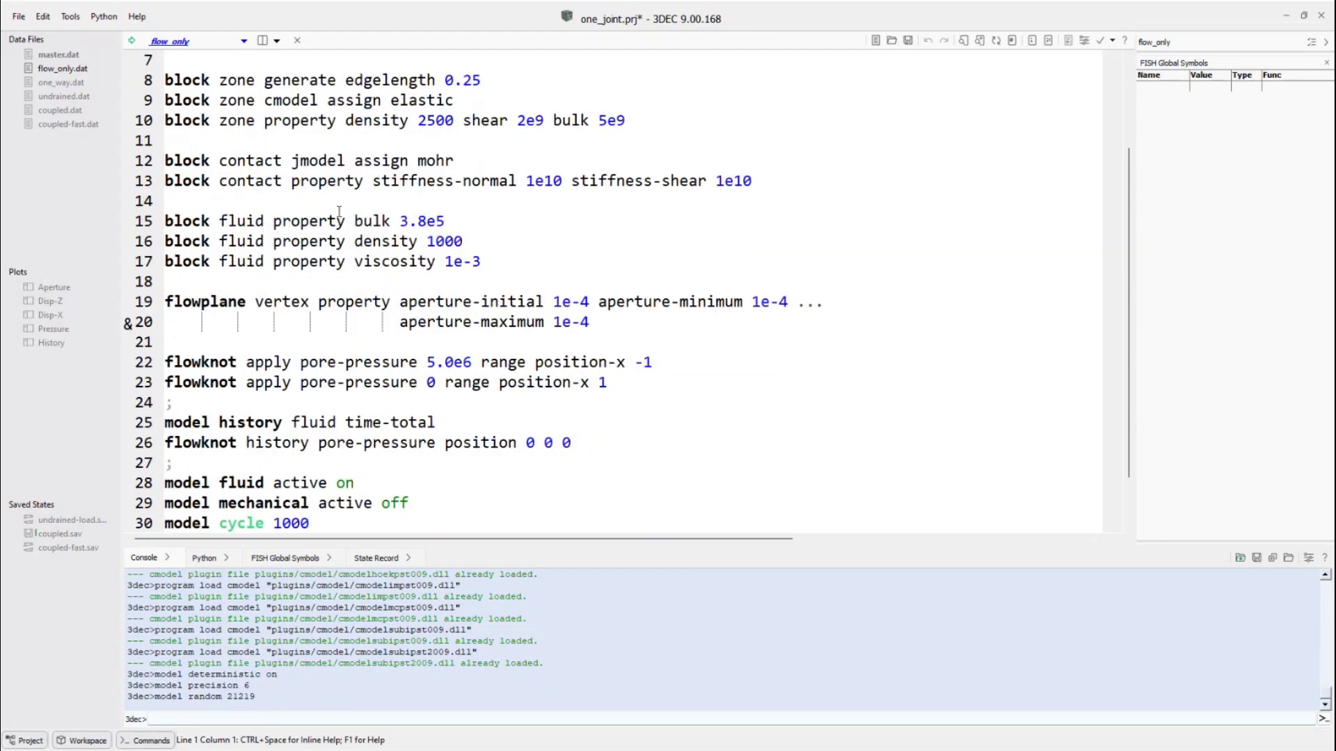
scroll(339, 223, "up", 2)
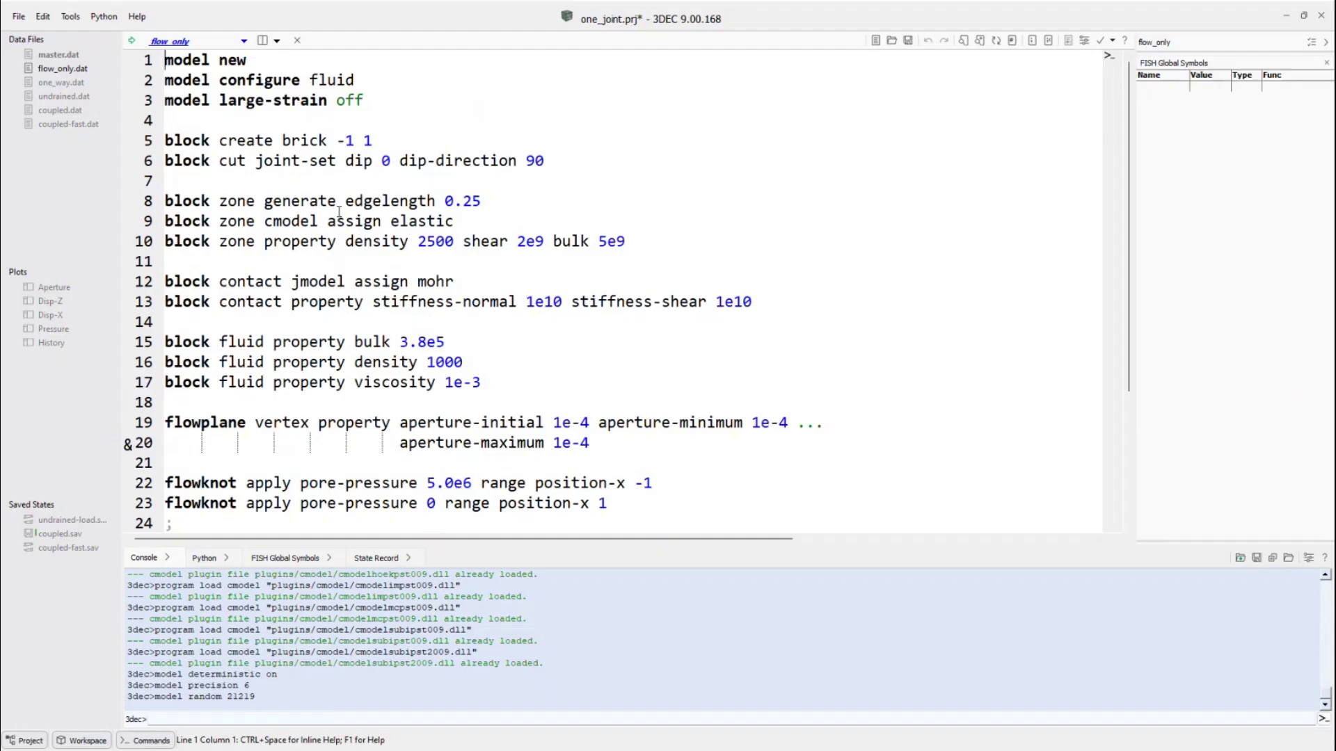
scroll(339, 212, "down", 1)
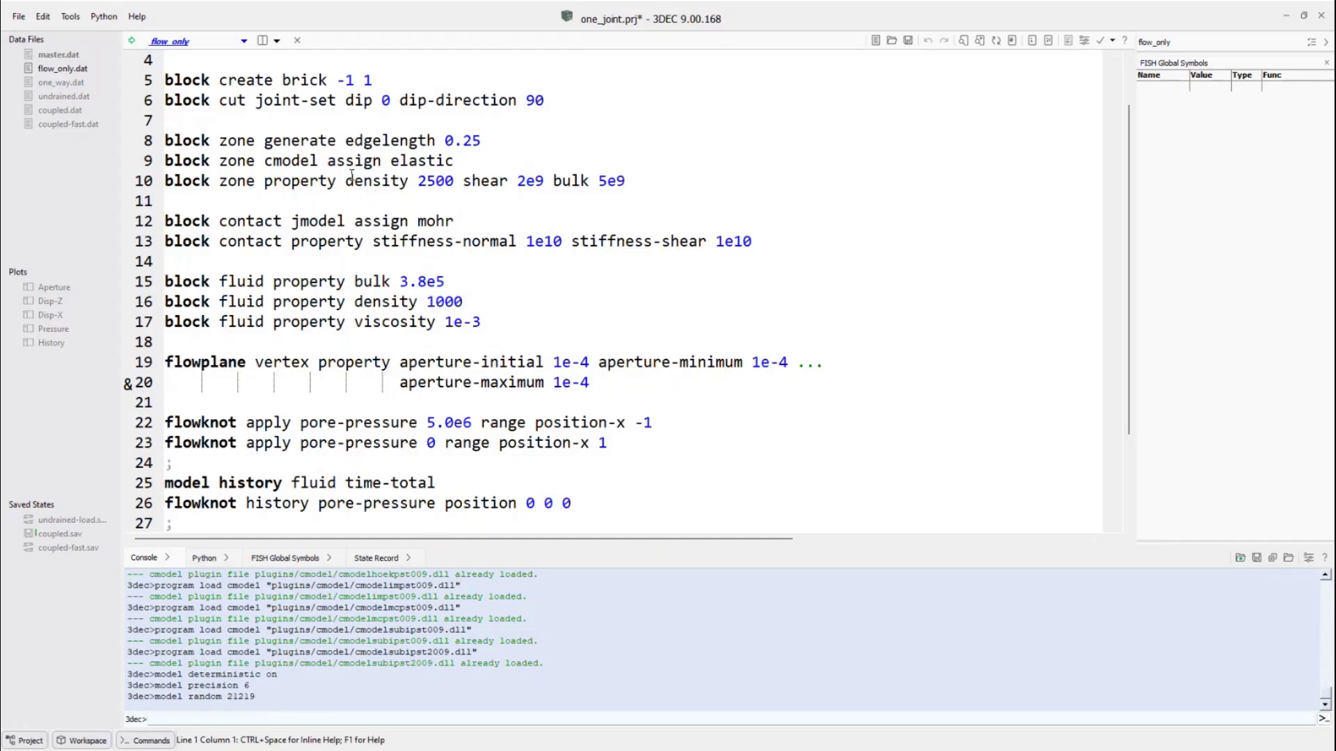
scroll(352, 176, "down", 1)
scroll(352, 175, "down", 1)
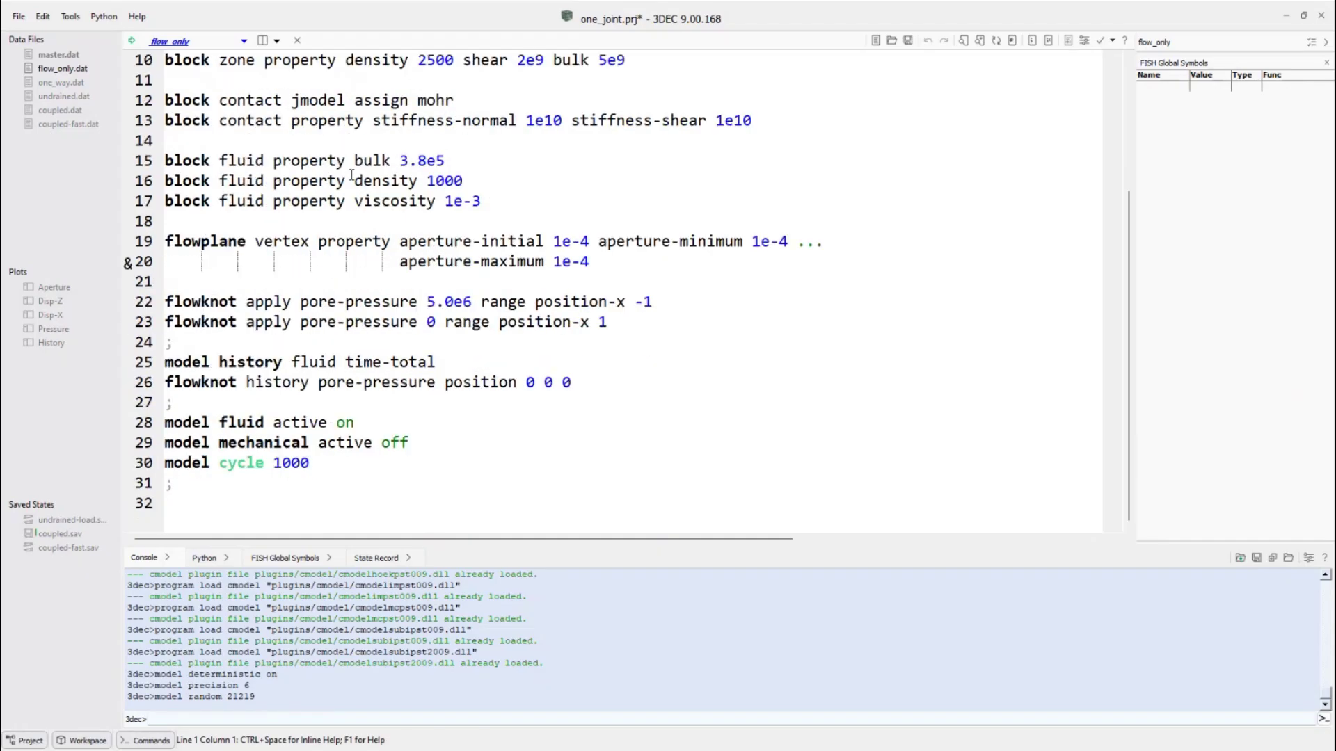
scroll(351, 175, "up", 1)
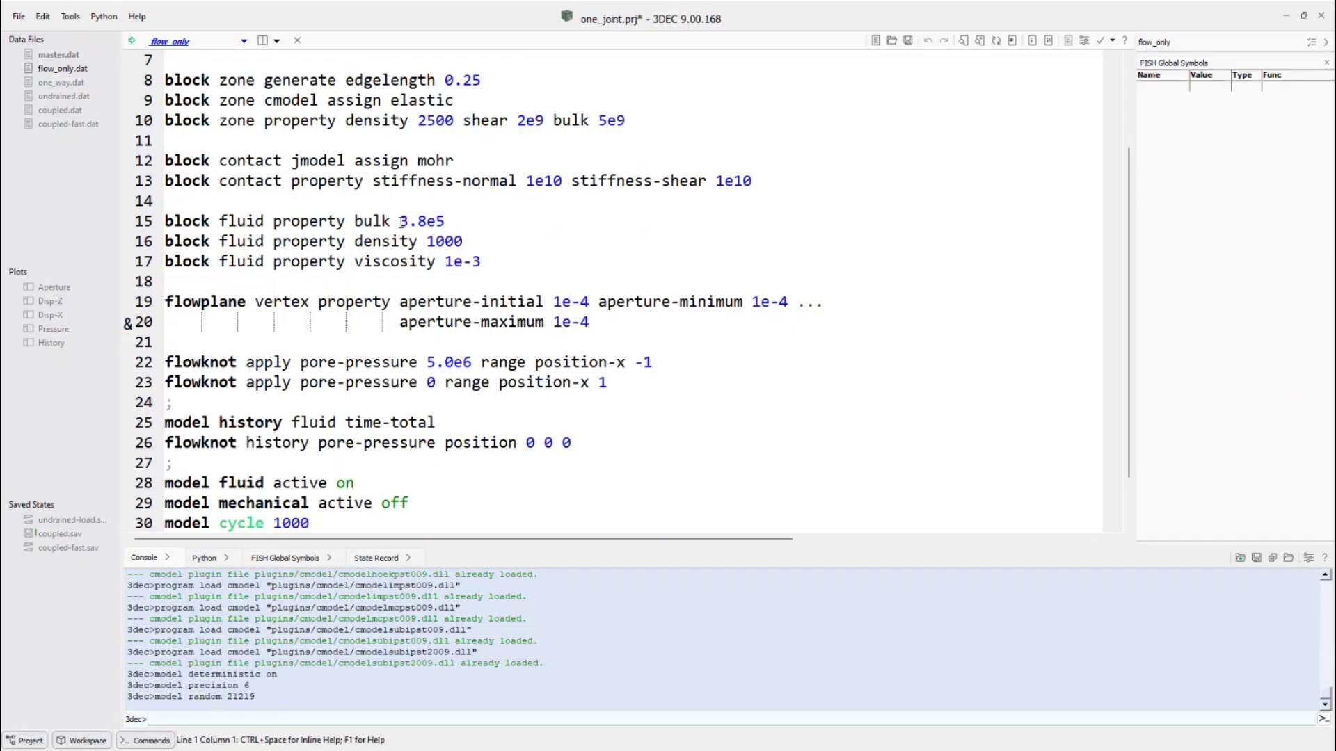
scroll(402, 221, "down", 1)
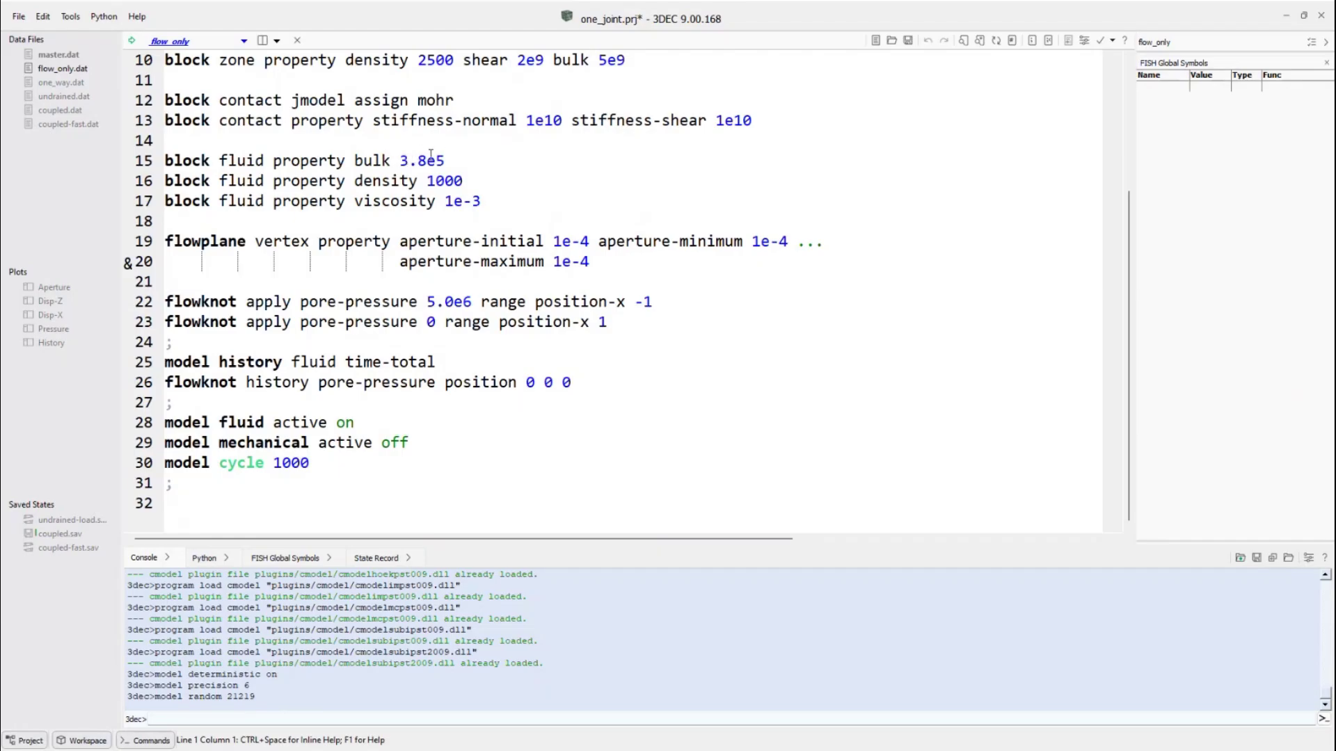
scroll(428, 150, "up", 2)
scroll(427, 150, "down", 2)
scroll(346, 337, "up", 3)
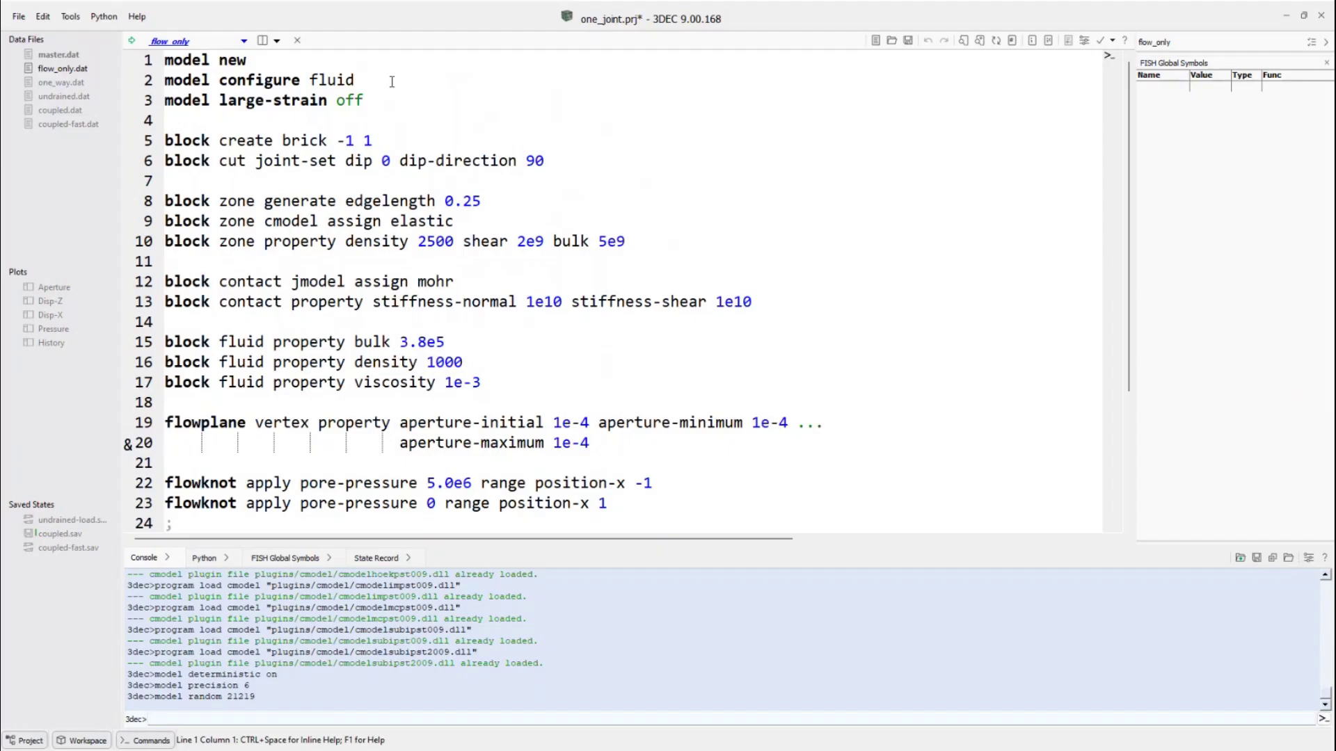
scroll(392, 81, "down", 3)
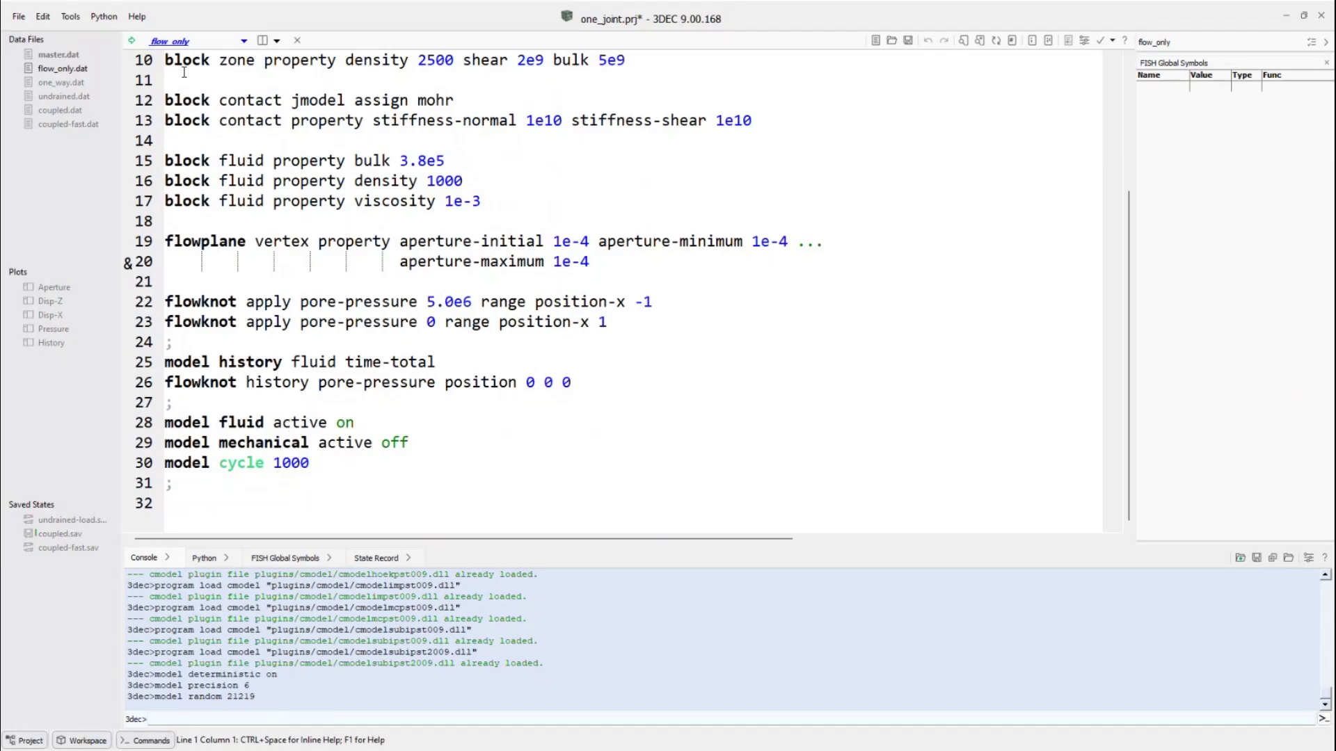
Run the whole flow_only.dat file to cycle the fluid-only joint flow model.
left_click(131, 40)
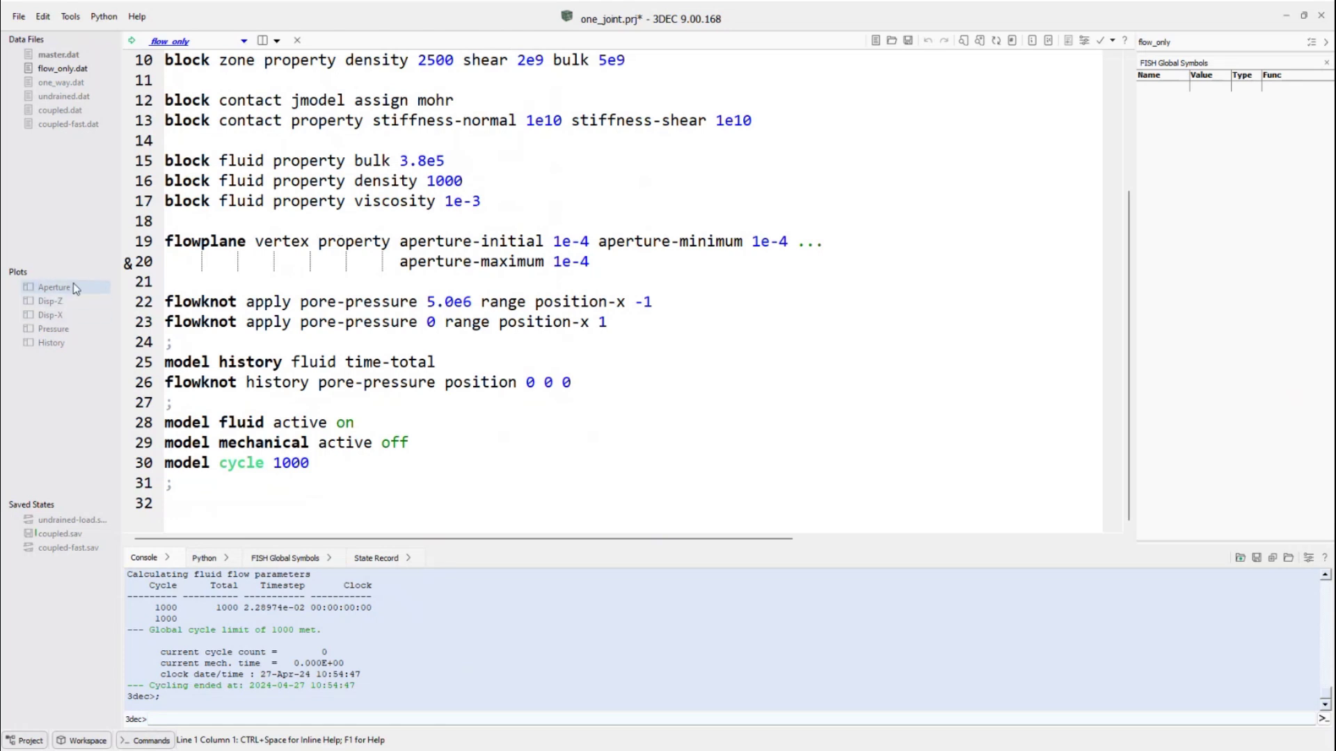
Create a new plot named pressure2 and add a Flow Planes item to it.
left_click(244, 42)
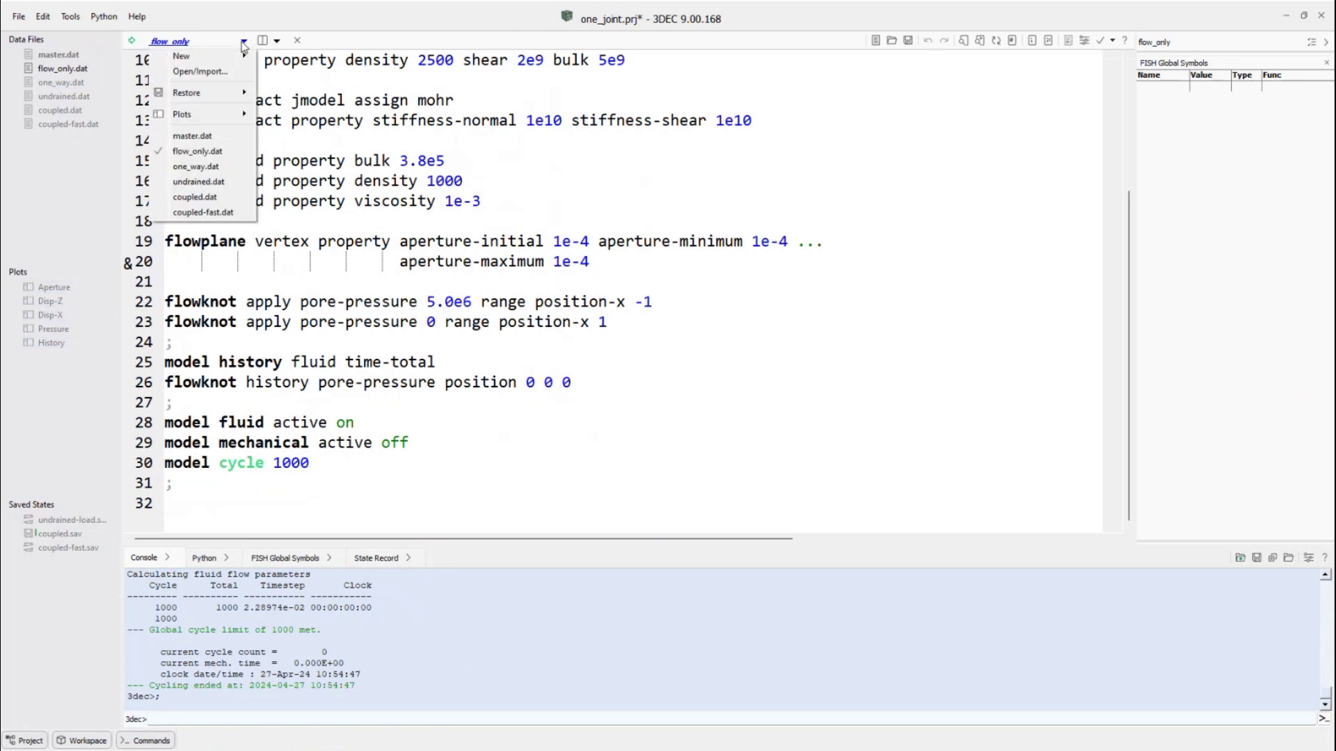
mouse_move(223, 56)
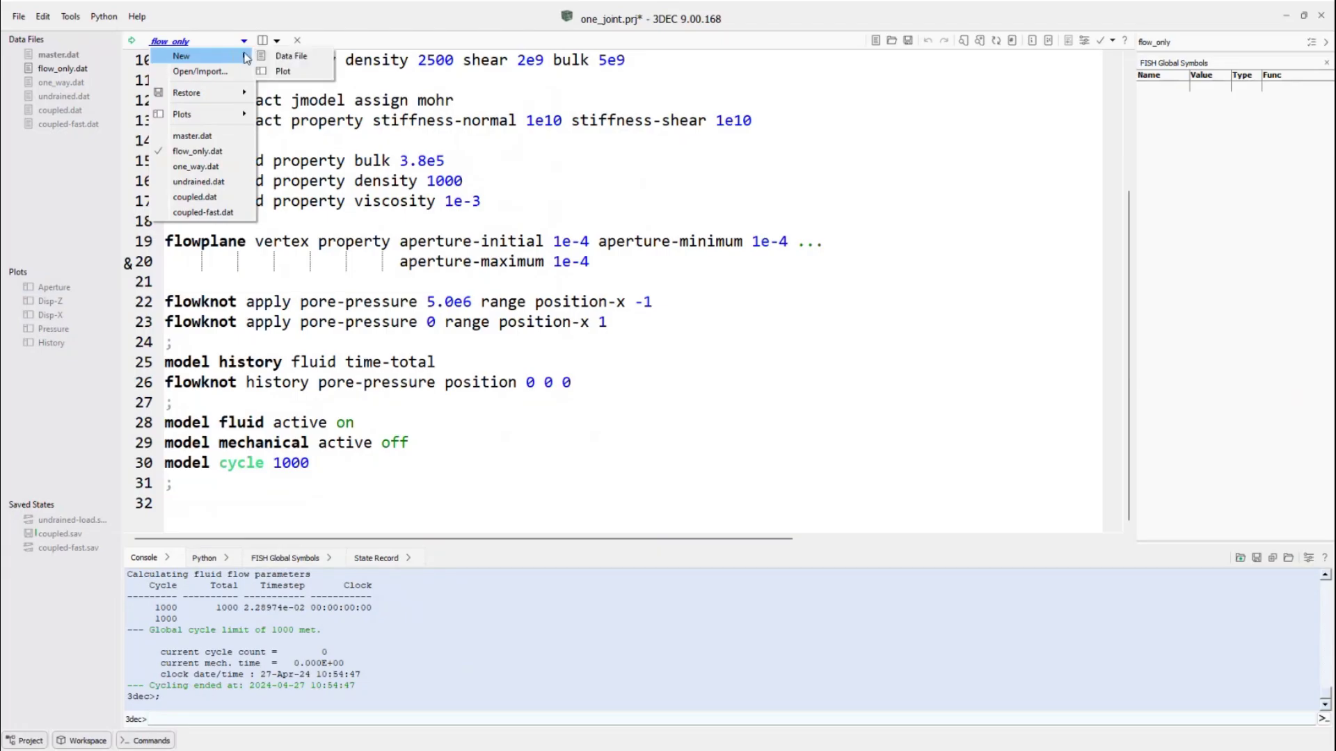
left_click(281, 71)
type("pressure2")
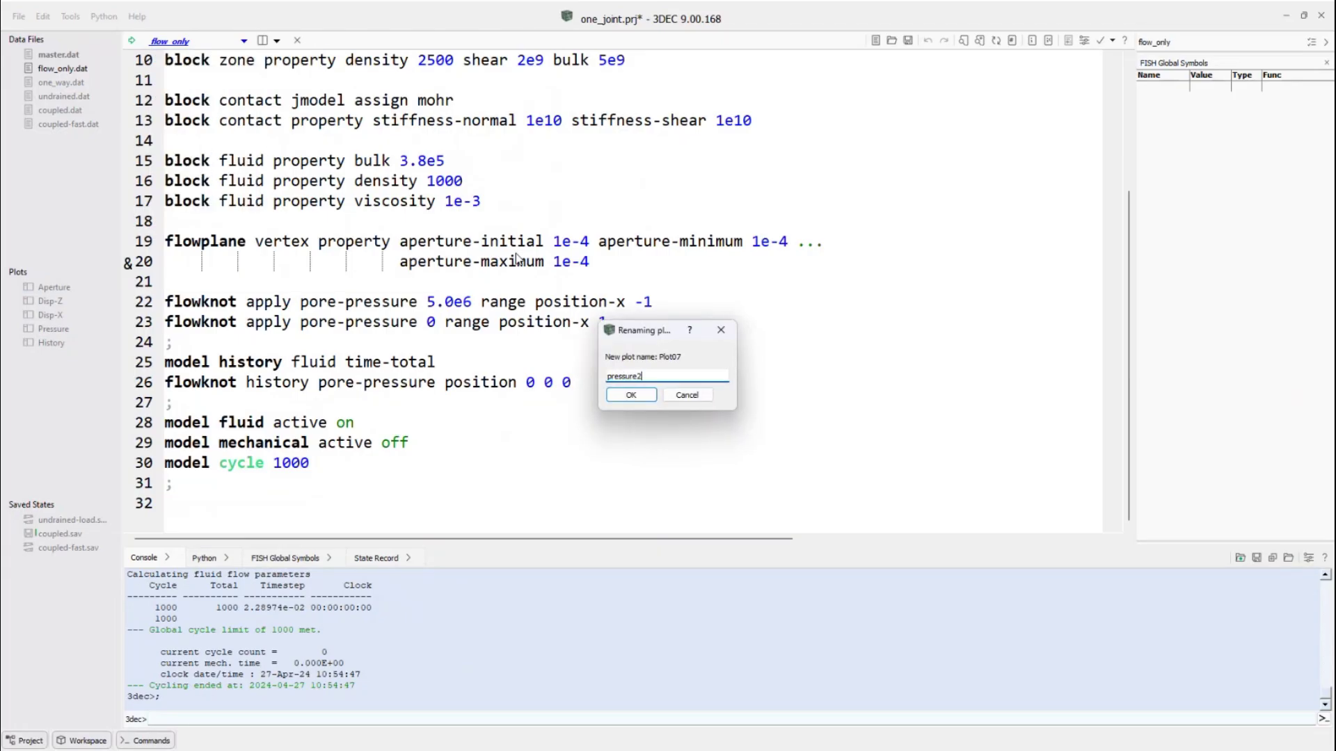
key("Return")
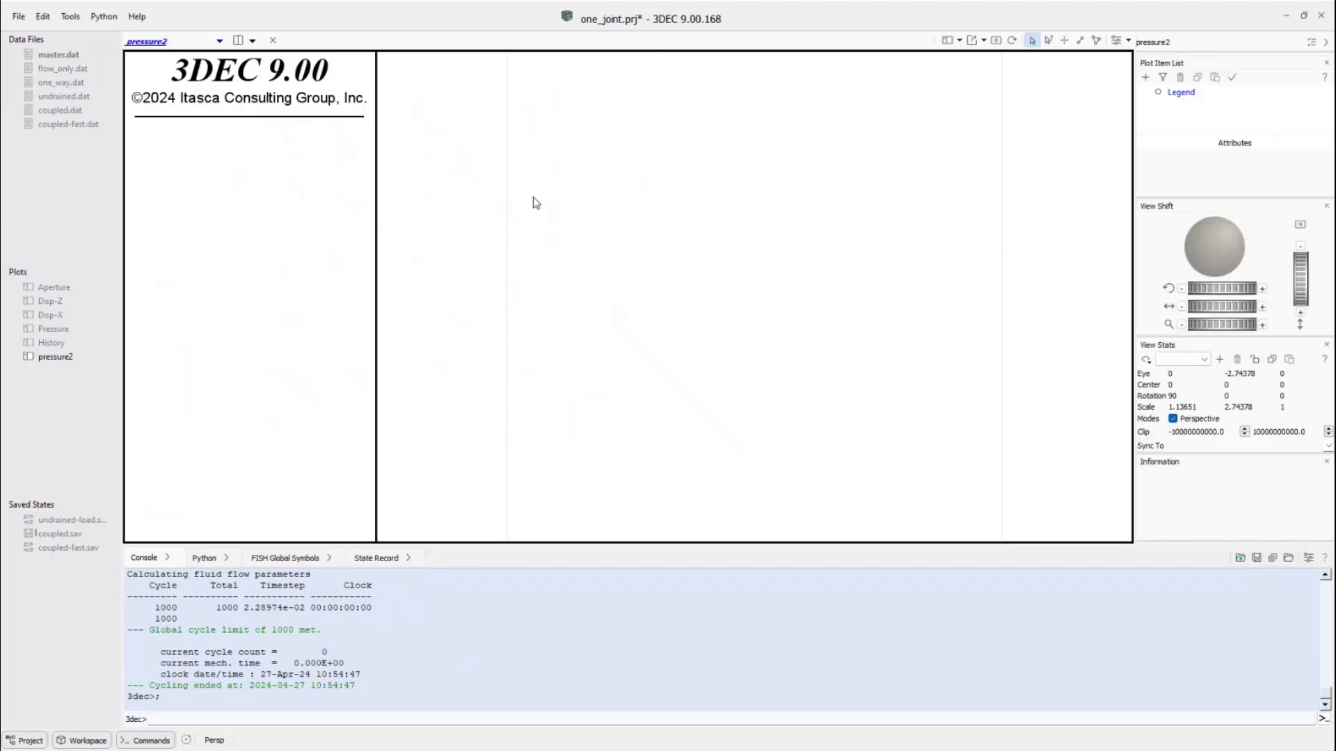
left_click(1145, 78)
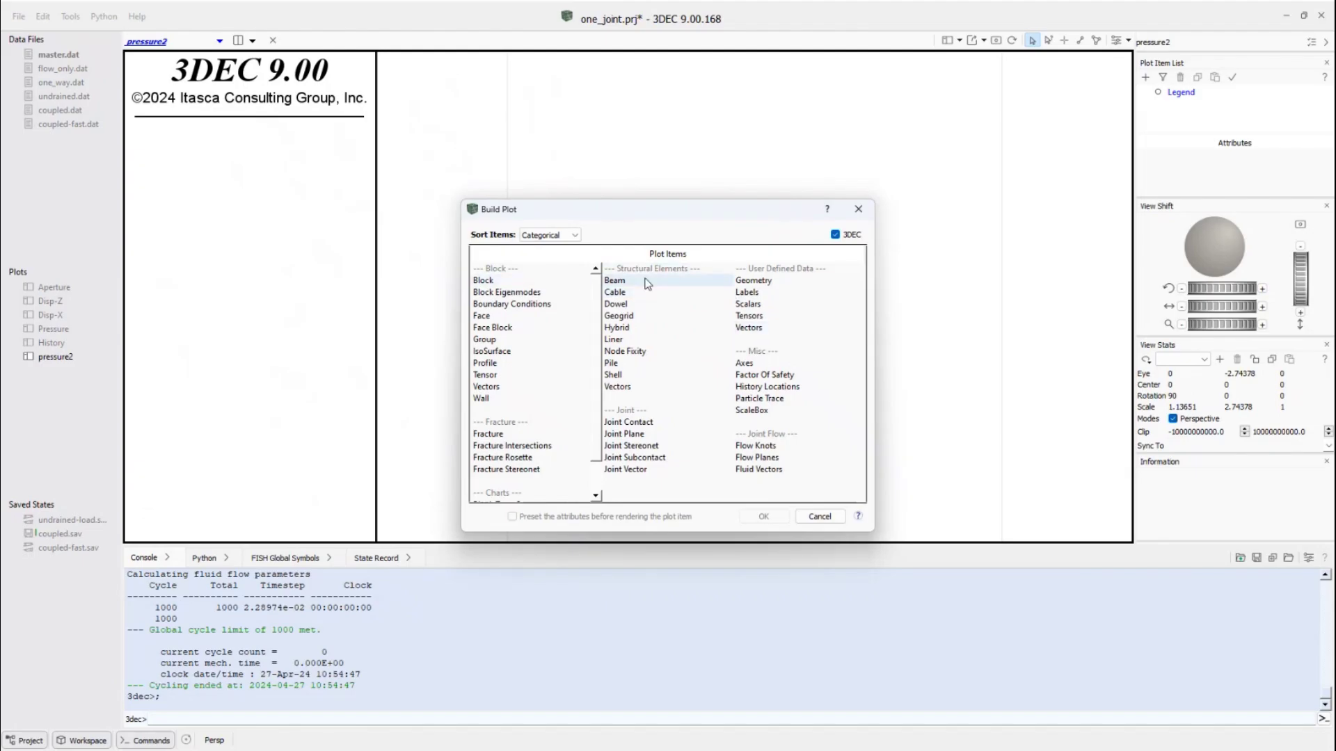
double_click(757, 457)
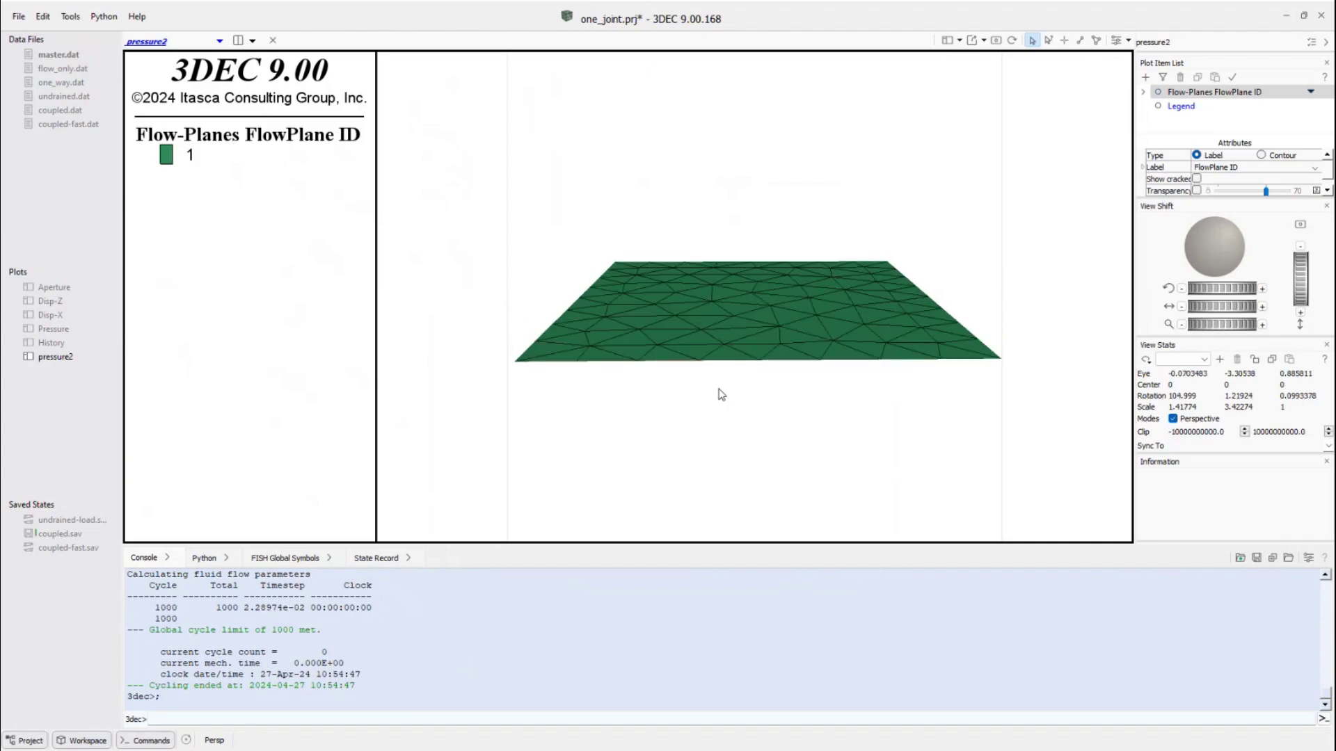
Display the flow planes in the pressure2 plot as contours of joint pore pressure.
left_click_drag(722, 394, 721, 438)
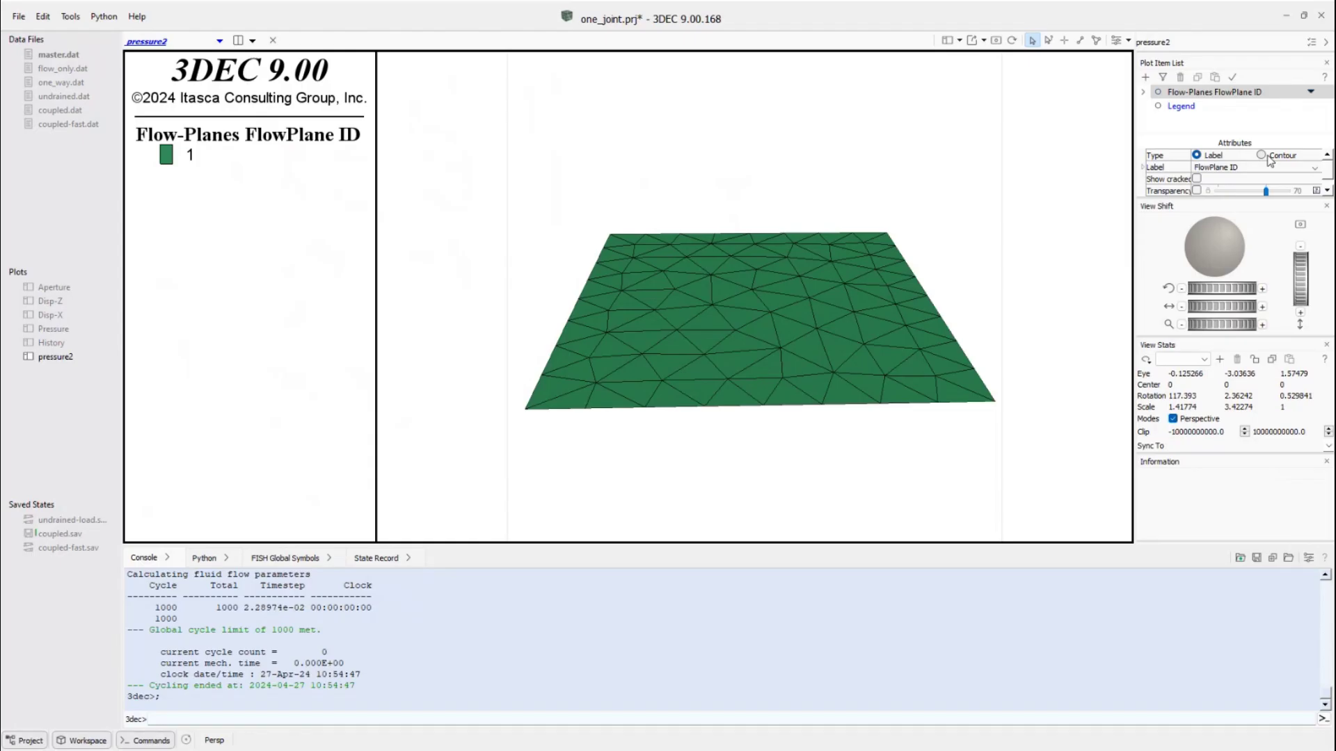
left_click(1261, 155)
left_click(1264, 167)
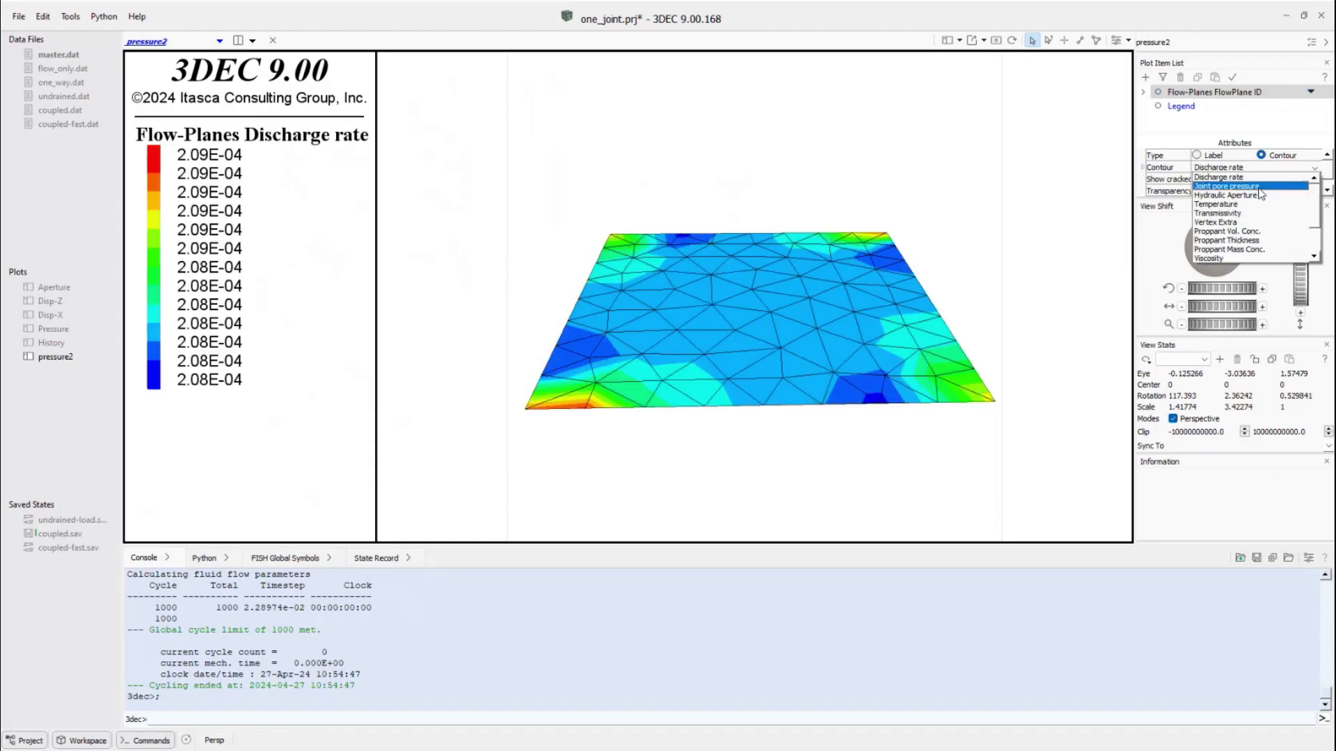
left_click(1257, 186)
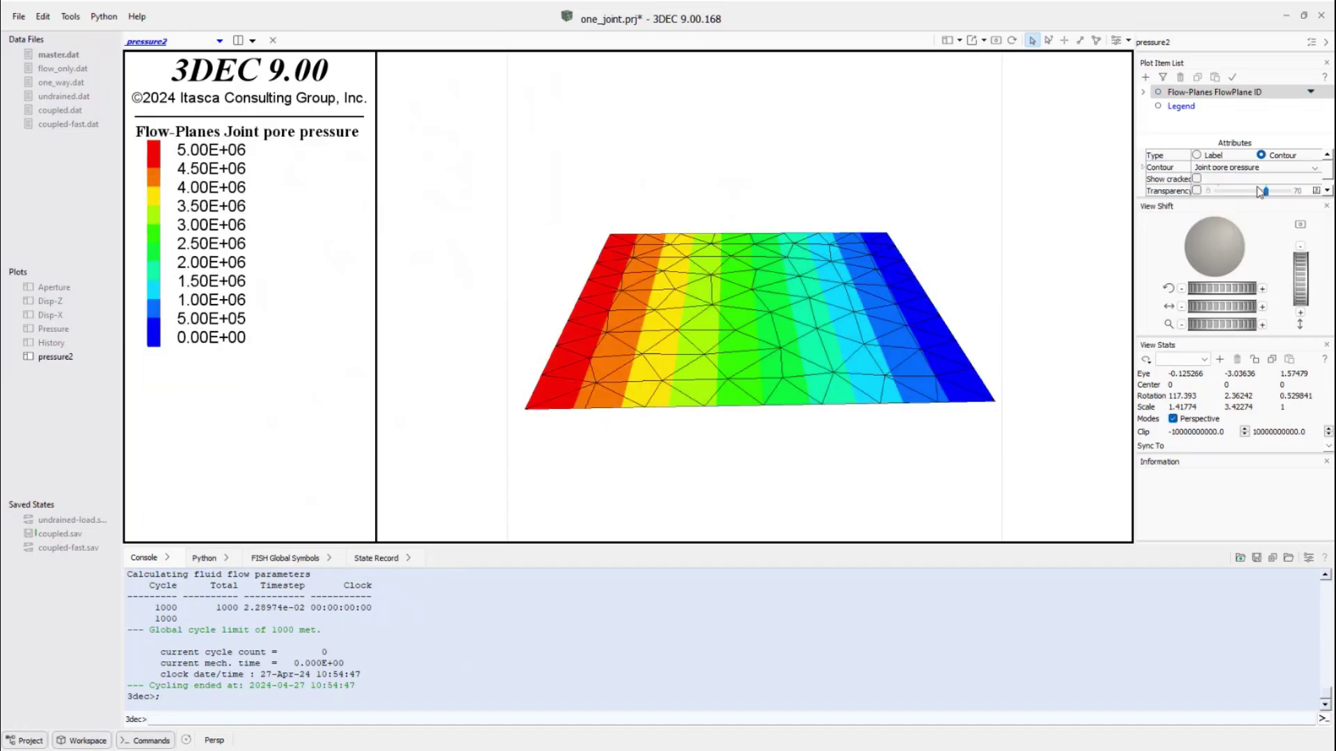
Add a Fluid Vectors item to the pressure2 plot to show the discharge vectors over the pore-pressure contours.
left_click_drag(805, 167, 811, 202)
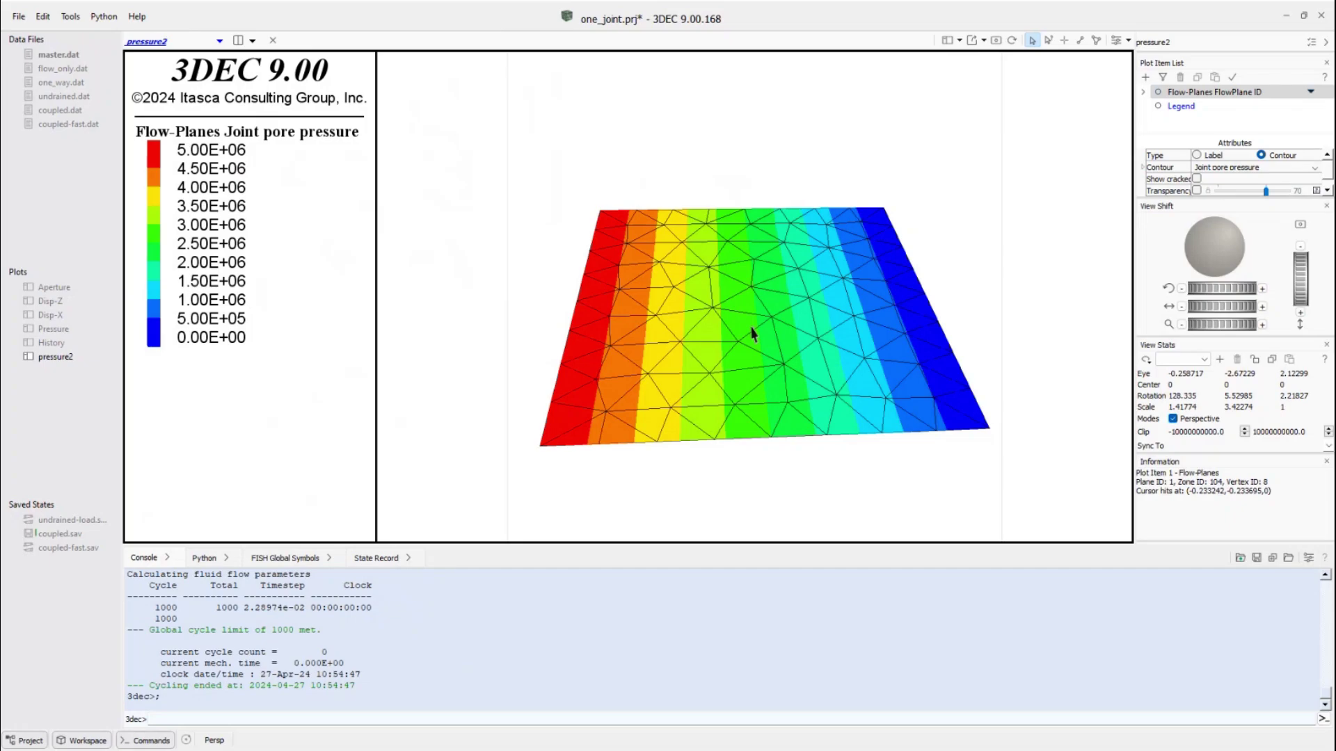
left_click(1145, 82)
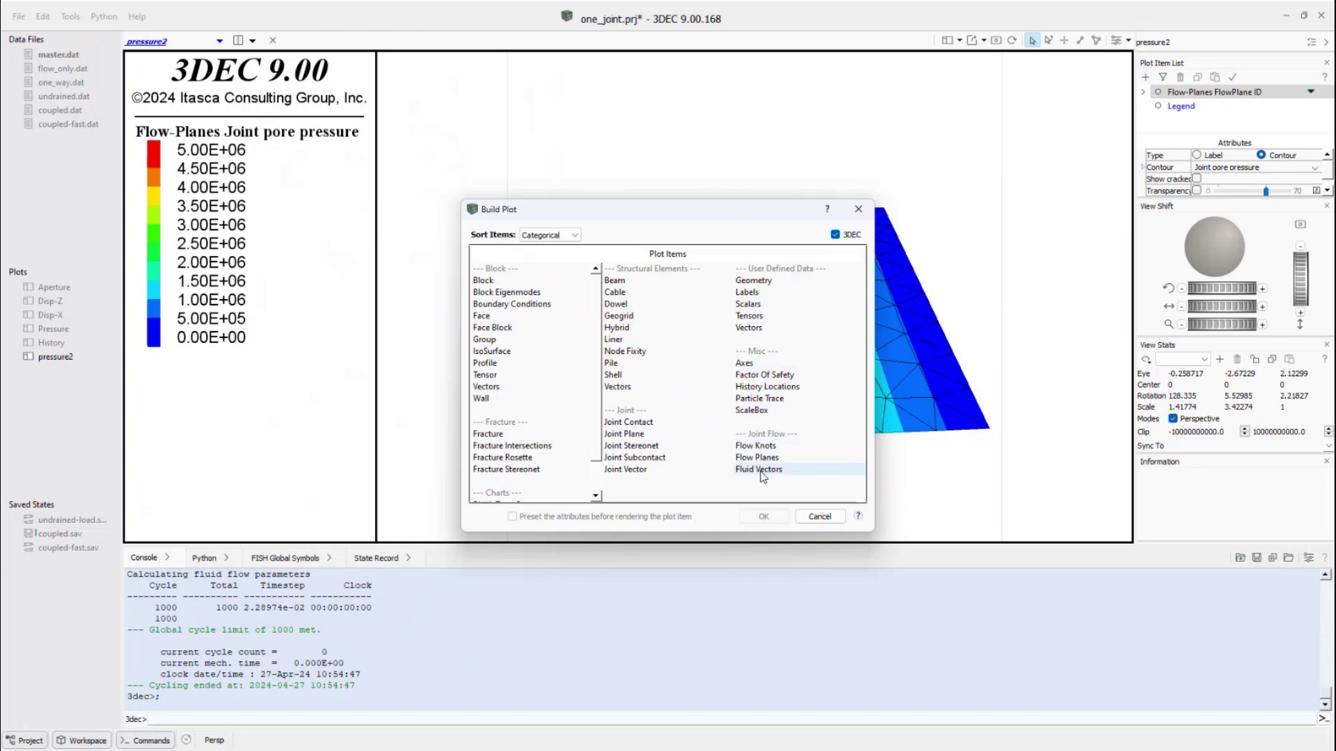
double_click(760, 470)
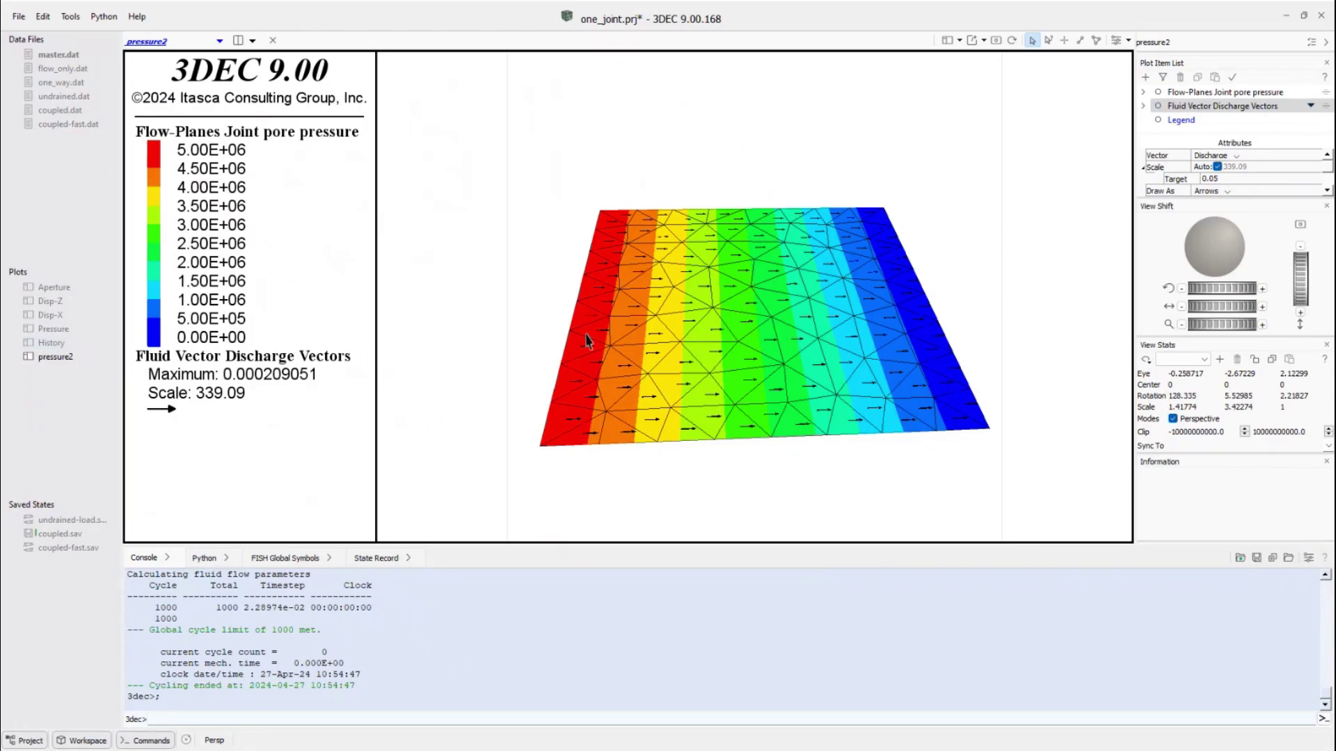
Examine the History plot and the Disp-Z block displacement plot for the fluid-only run.
double_click(52, 345)
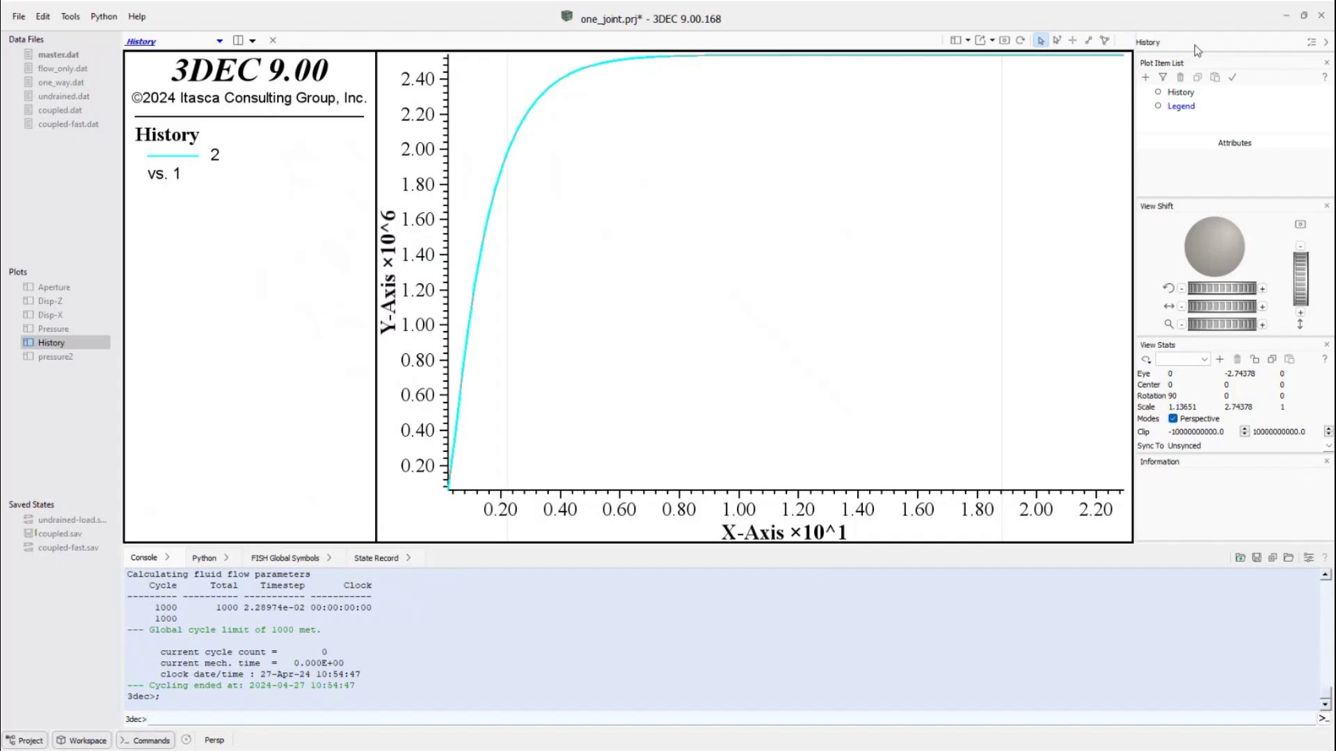
left_click(53, 304)
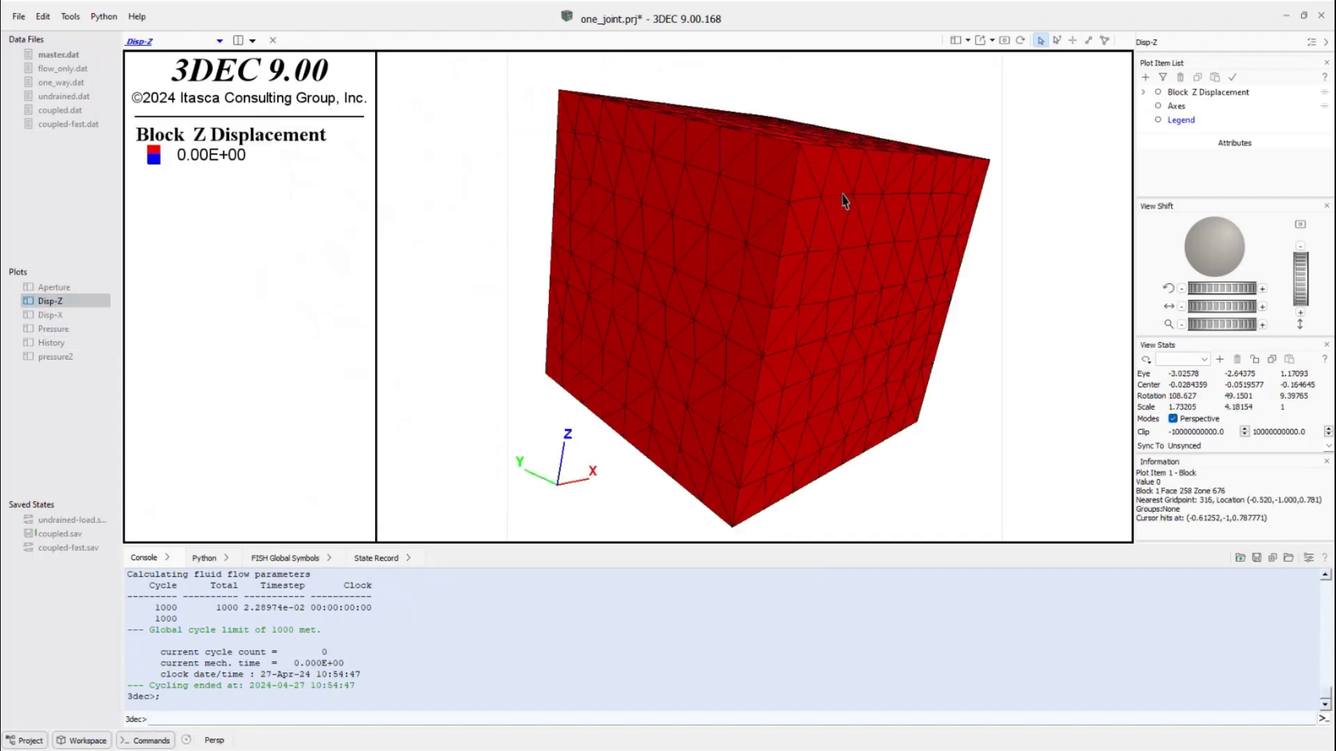
mouse_move(844, 201)
left_mouse_down()
mouse_move(758, 215)
mouse_move(828, 216)
left_mouse_up()
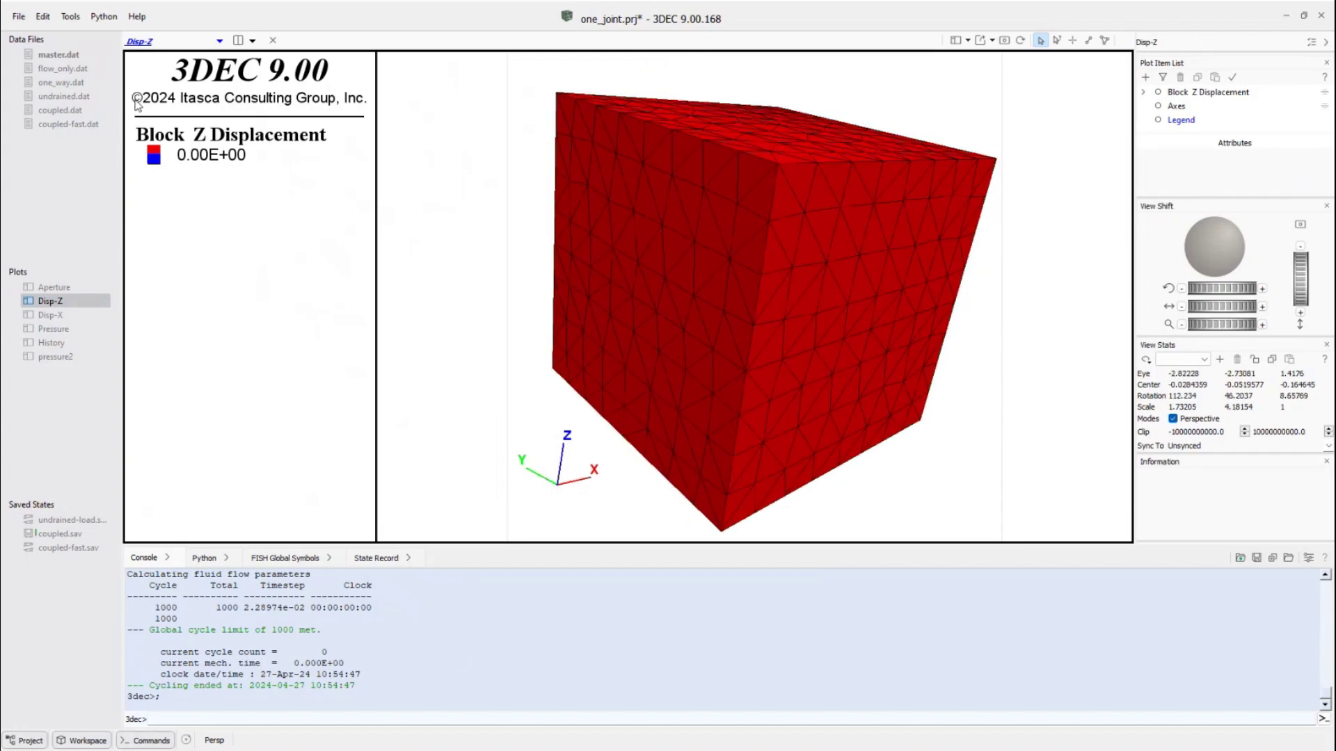
Open one_way.dat and review its block, joint and fluid properties, apertures, fixed-velocity boundaries and in-situ stress command with the nodis option.
left_click(75, 84)
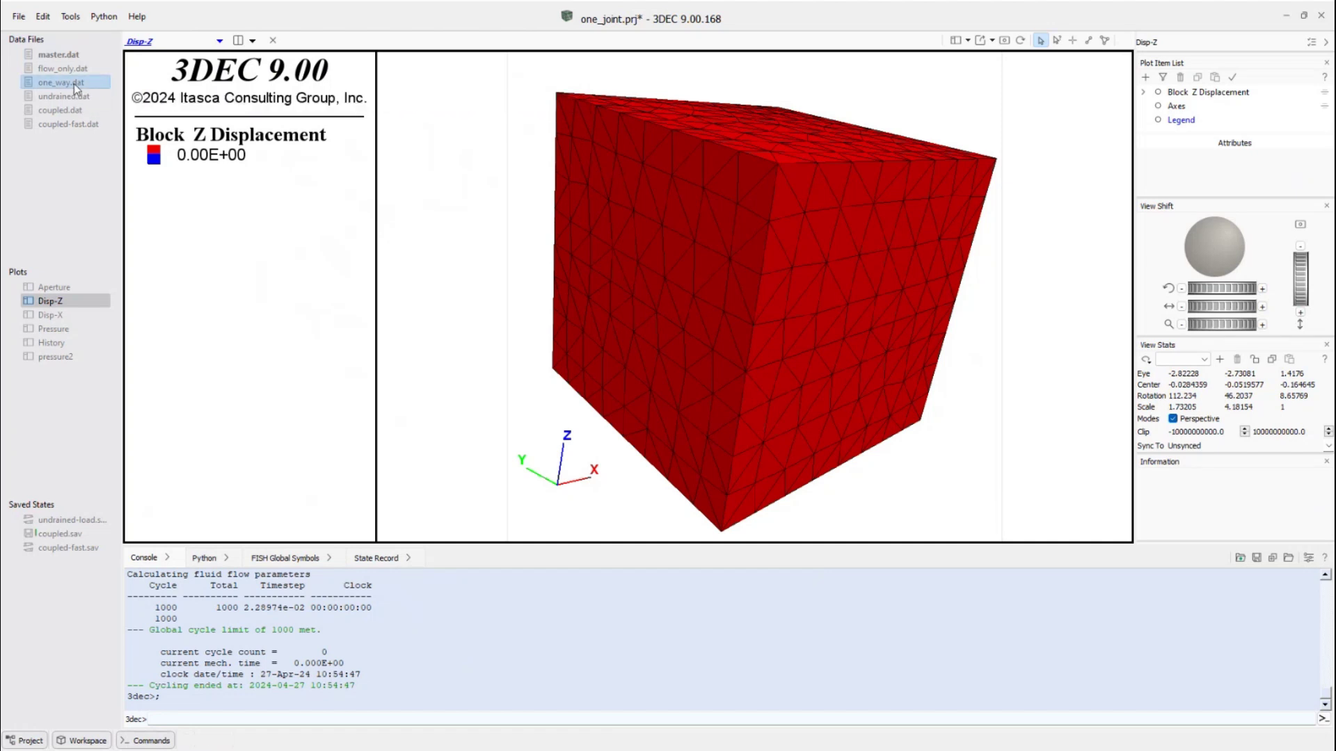
double_click(76, 86)
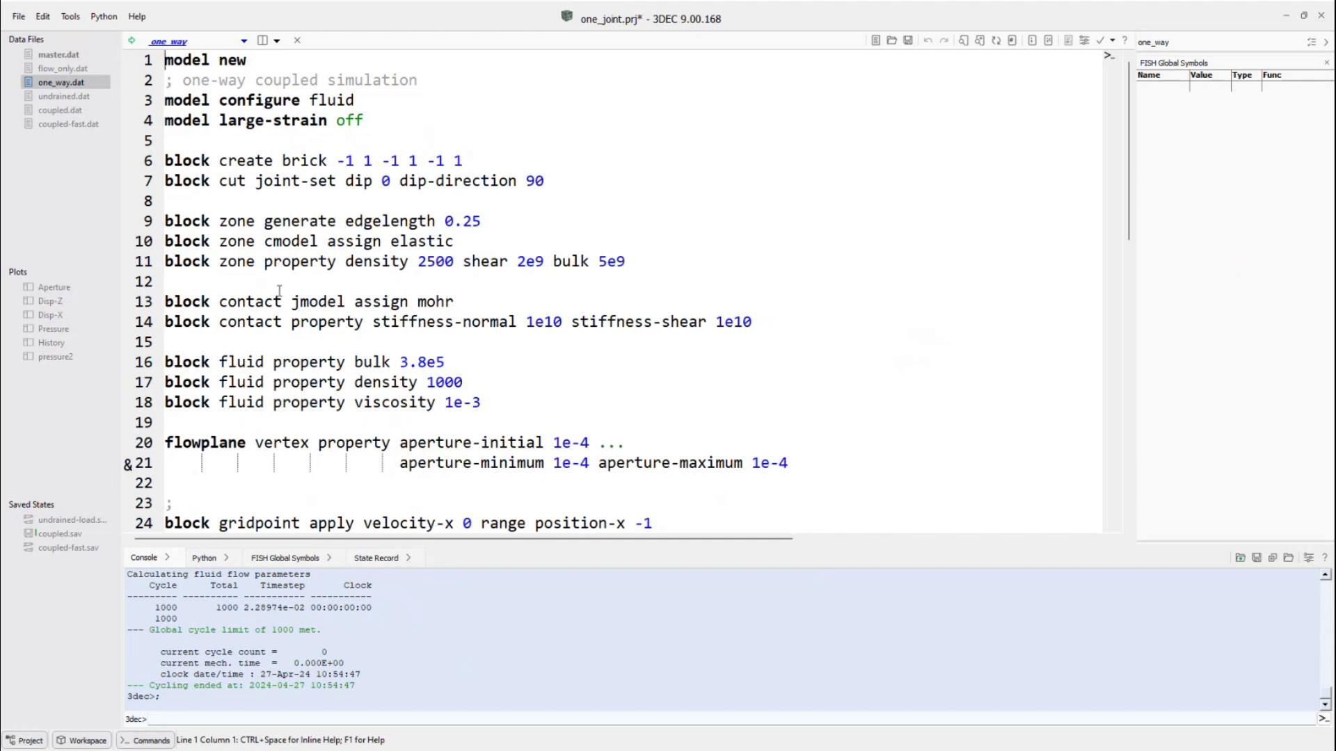
scroll(244, 320, "down", 3)
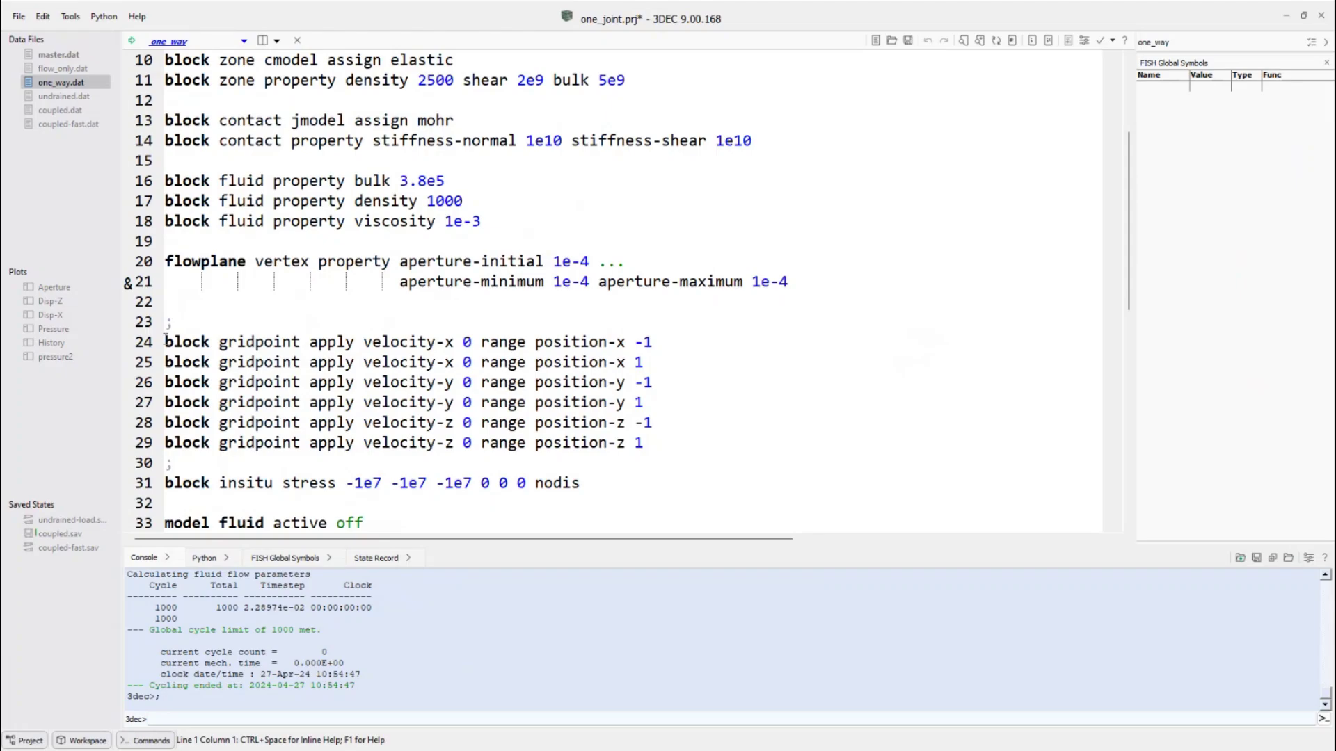
scroll(186, 331, "down", 2)
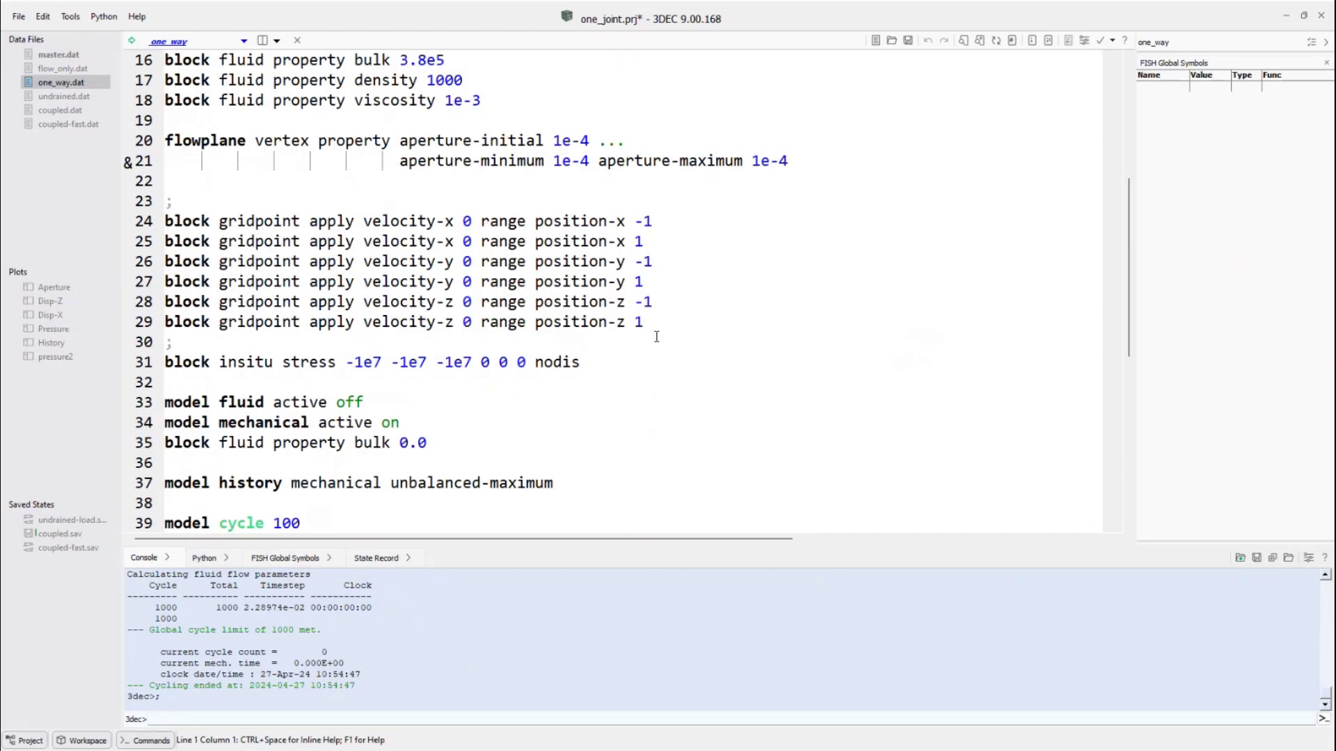
scroll(656, 336, "down", 2)
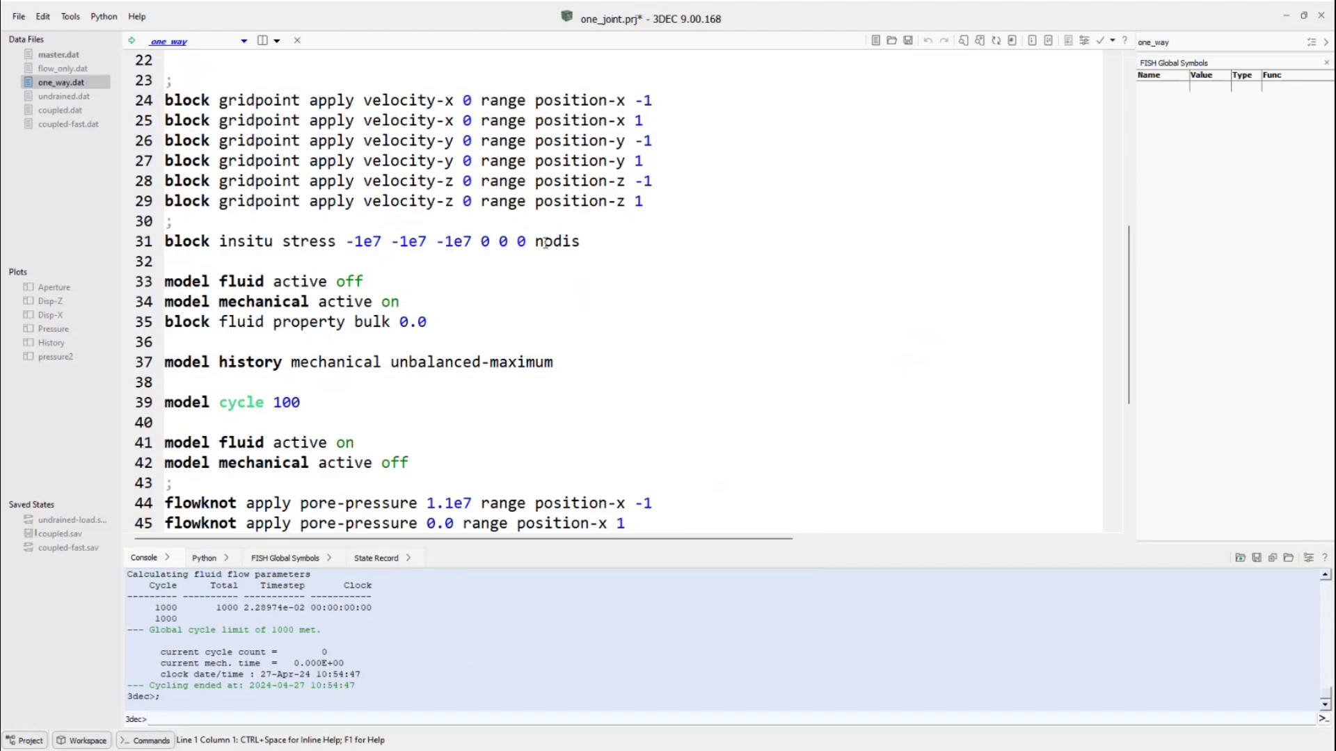
left_click_drag(534, 243, 582, 242)
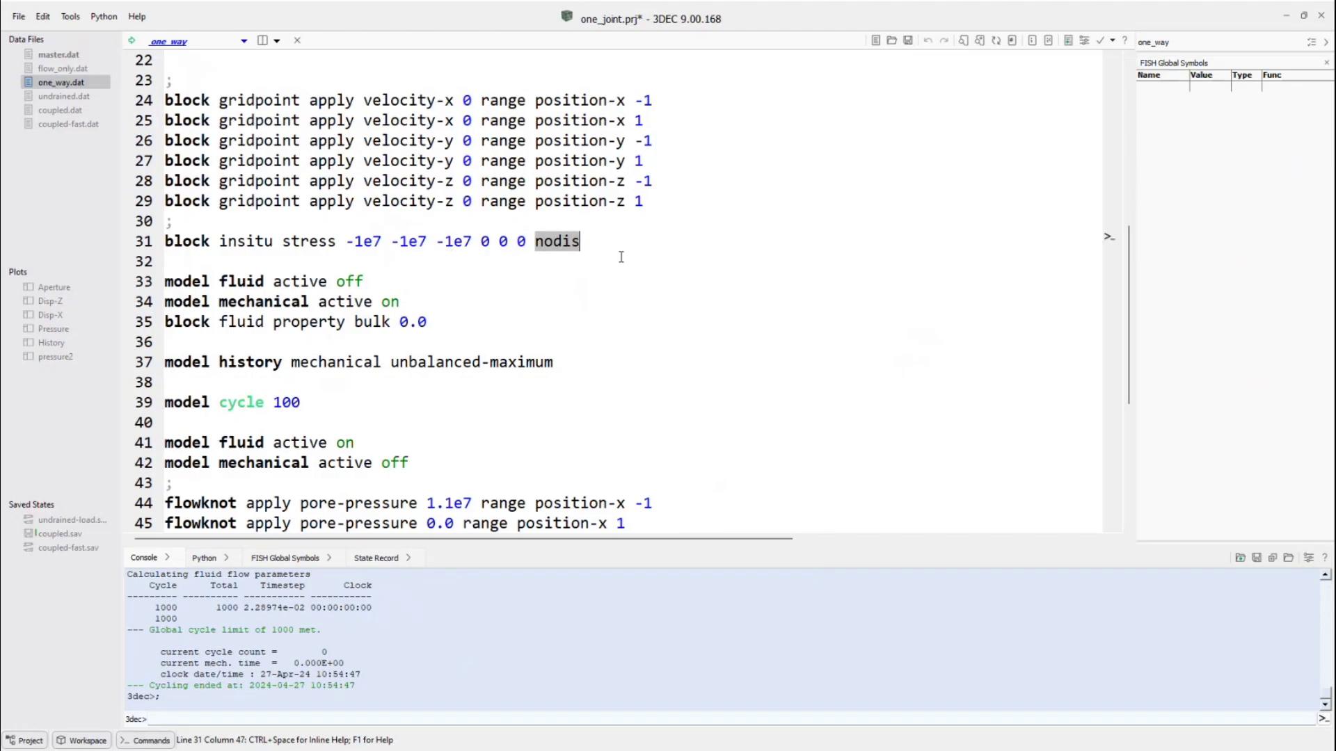
scroll(621, 256, "up", 2)
scroll(619, 257, "down", 2)
scroll(618, 256, "up", 2)
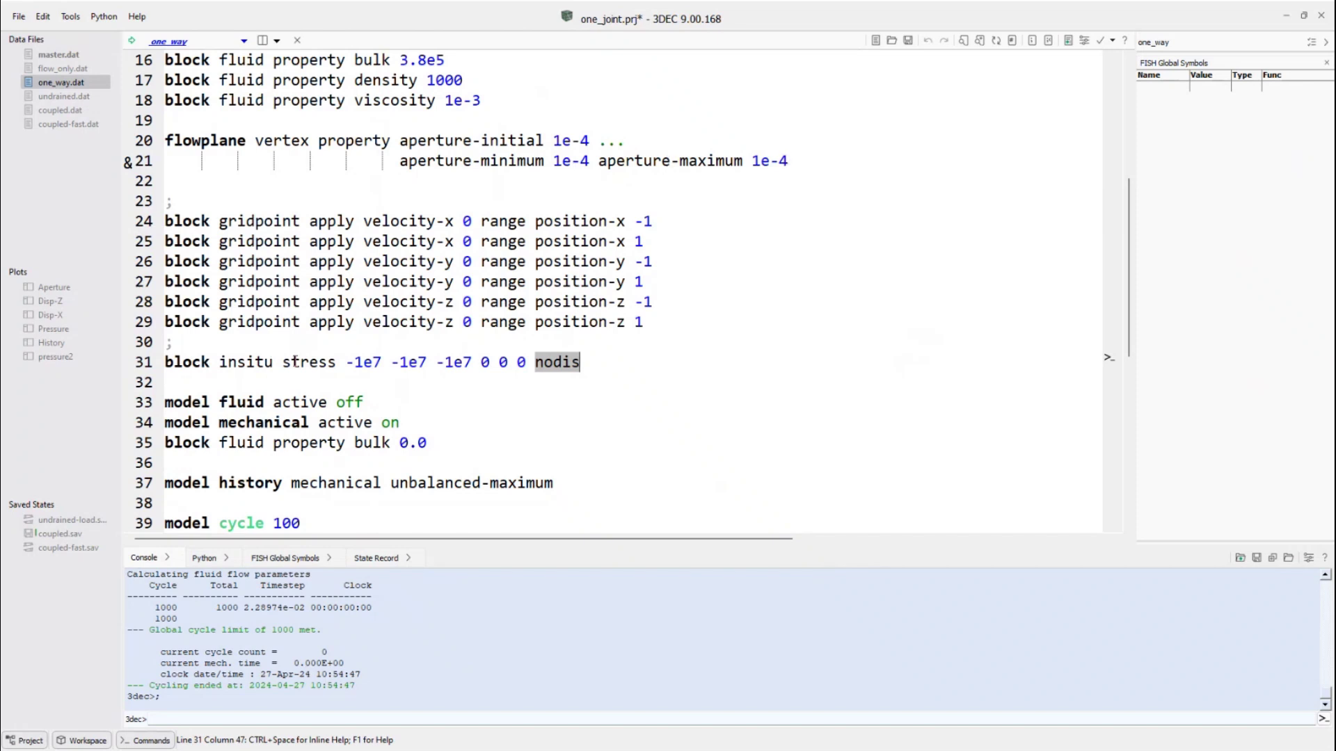
scroll(545, 369, "down", 1)
scroll(544, 364, "down", 1)
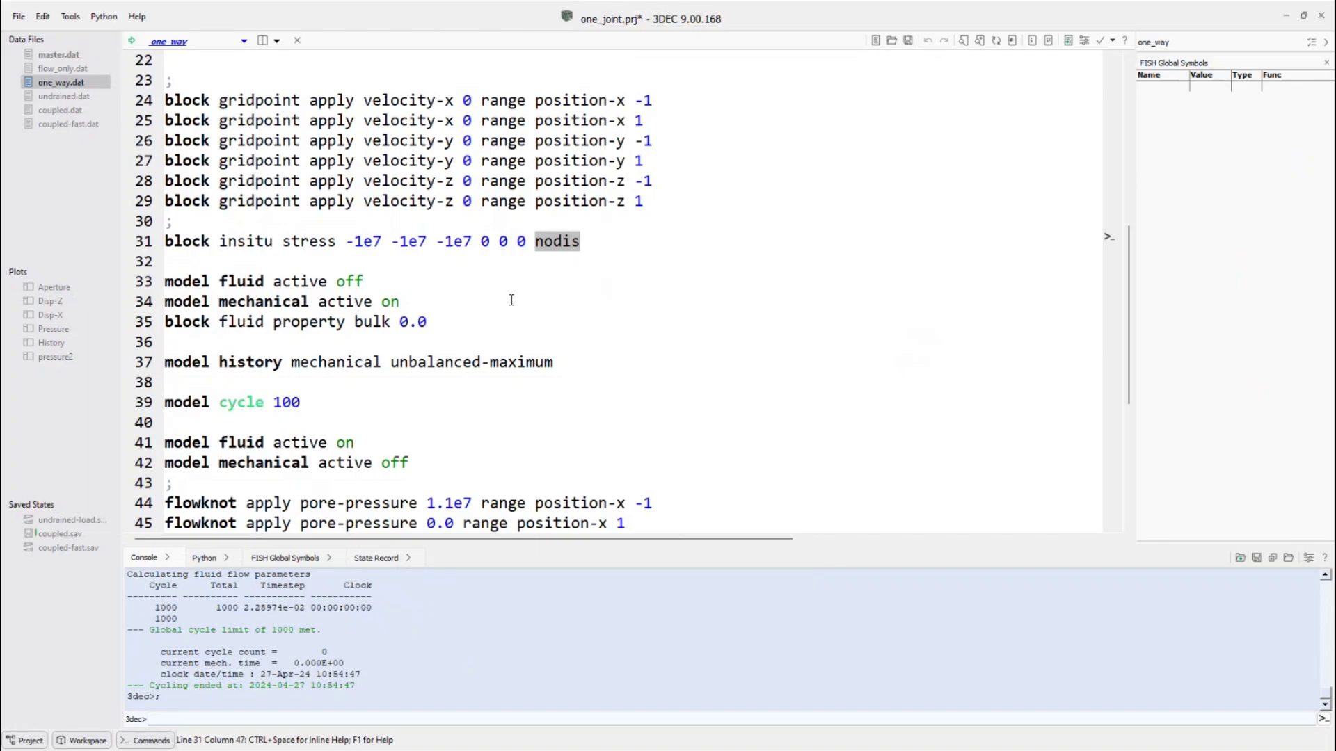
Review the staging in one_way.dat: mechanical-only cycling with zero fluid bulk, the fluid-only stage with applied pore pressures, and the final mechanical stage.
scroll(511, 300, "down", 1)
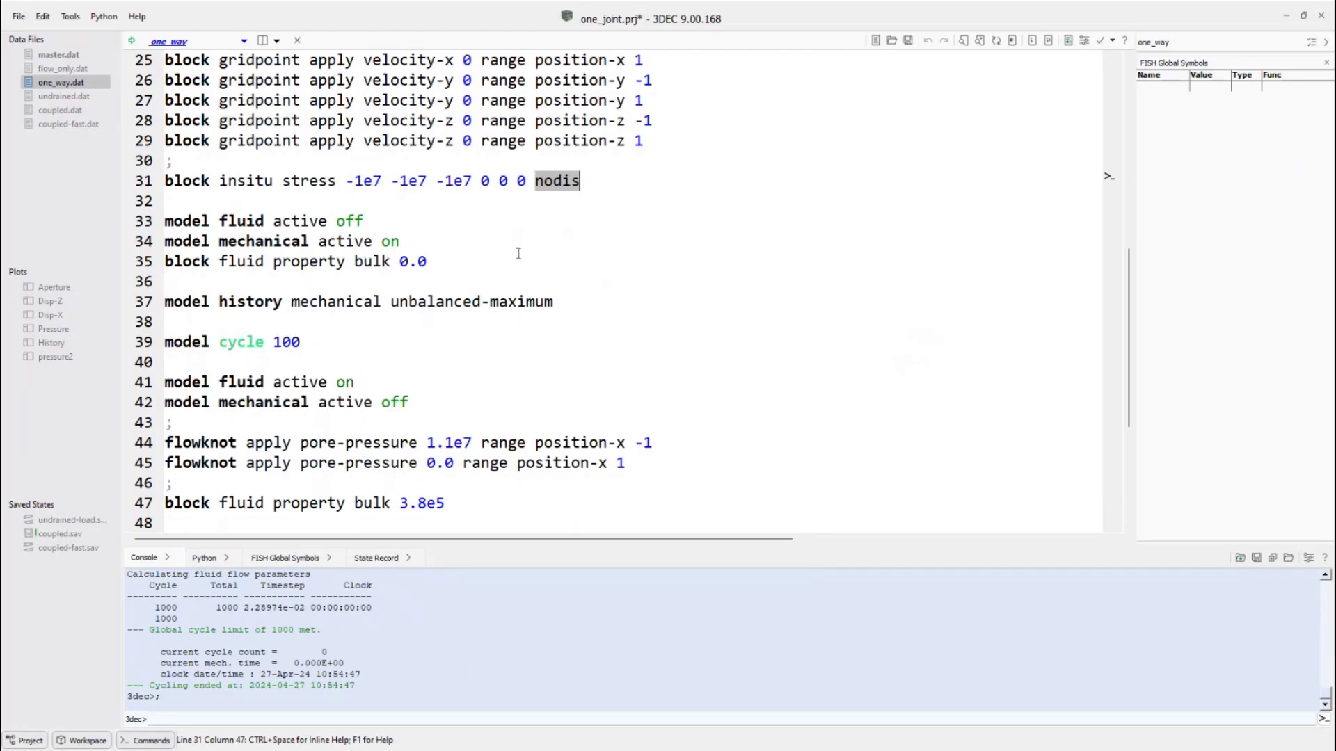
scroll(519, 254, "up", 1)
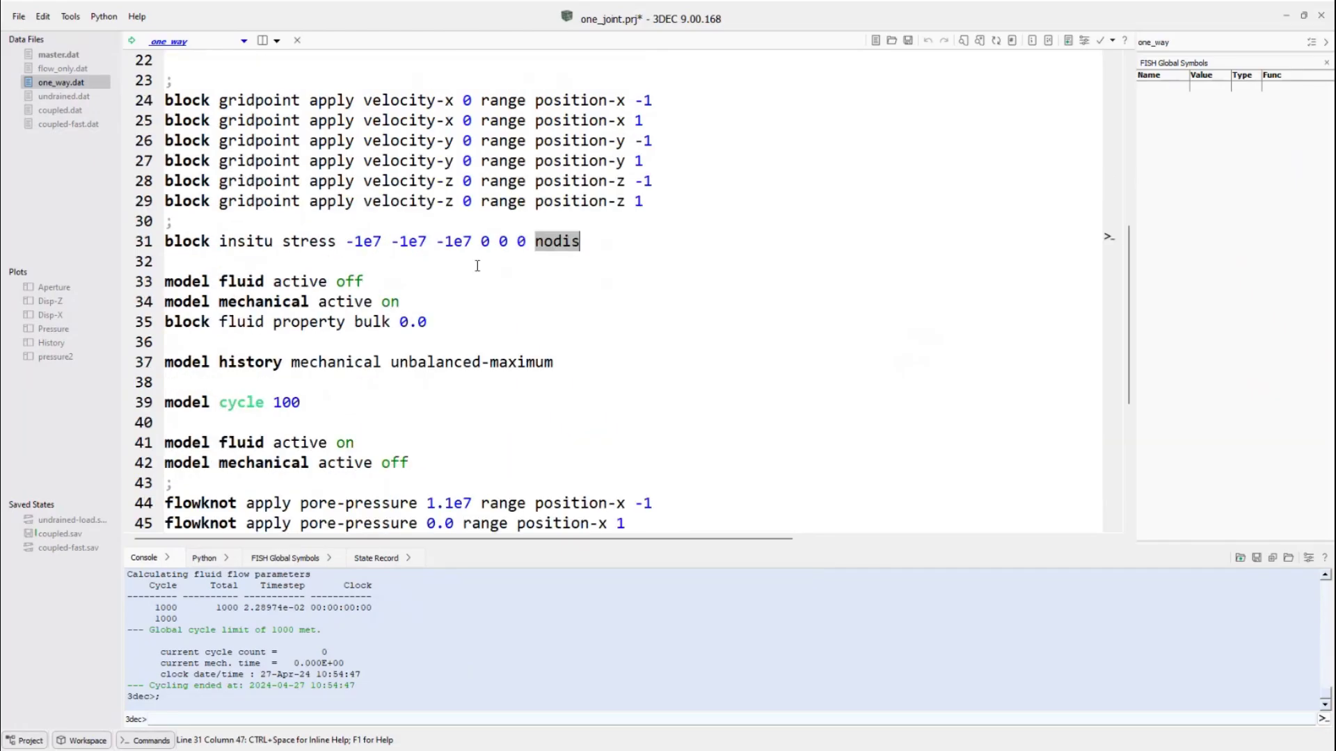
scroll(458, 260, "down", 2)
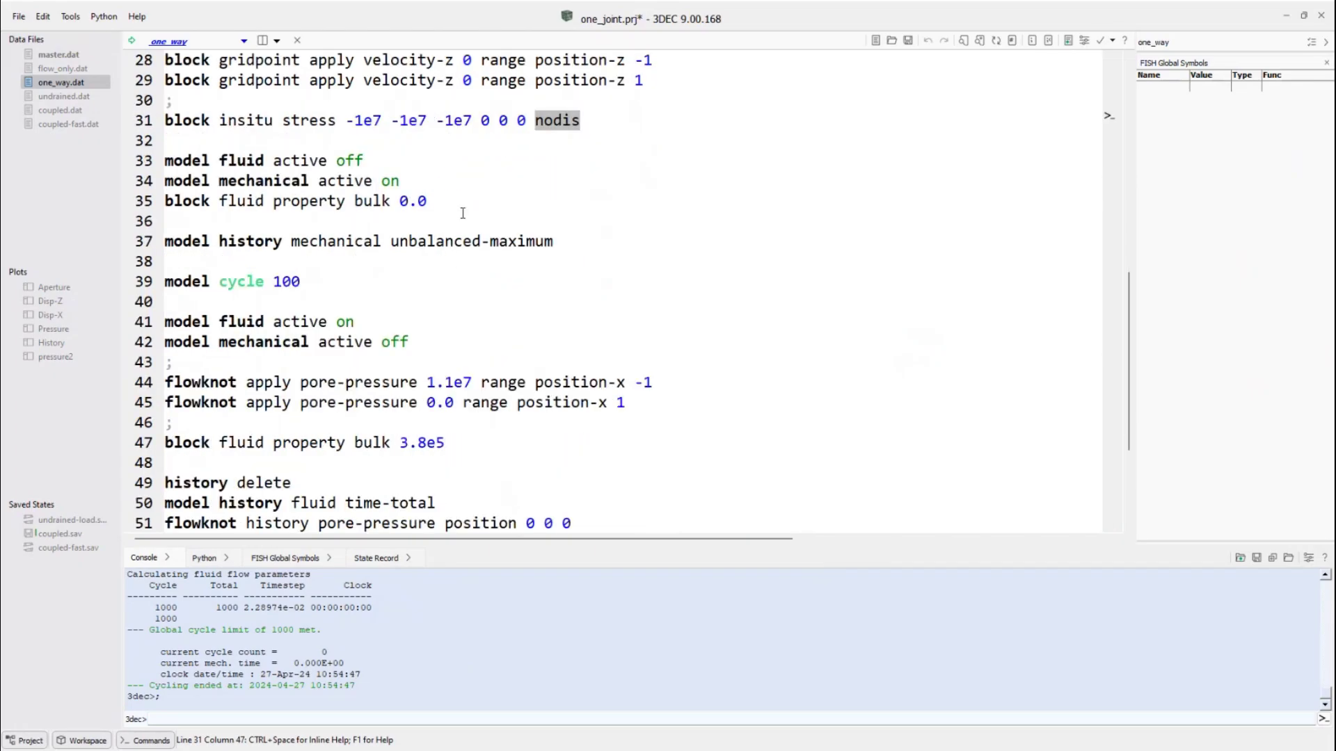
scroll(462, 213, "up", 1)
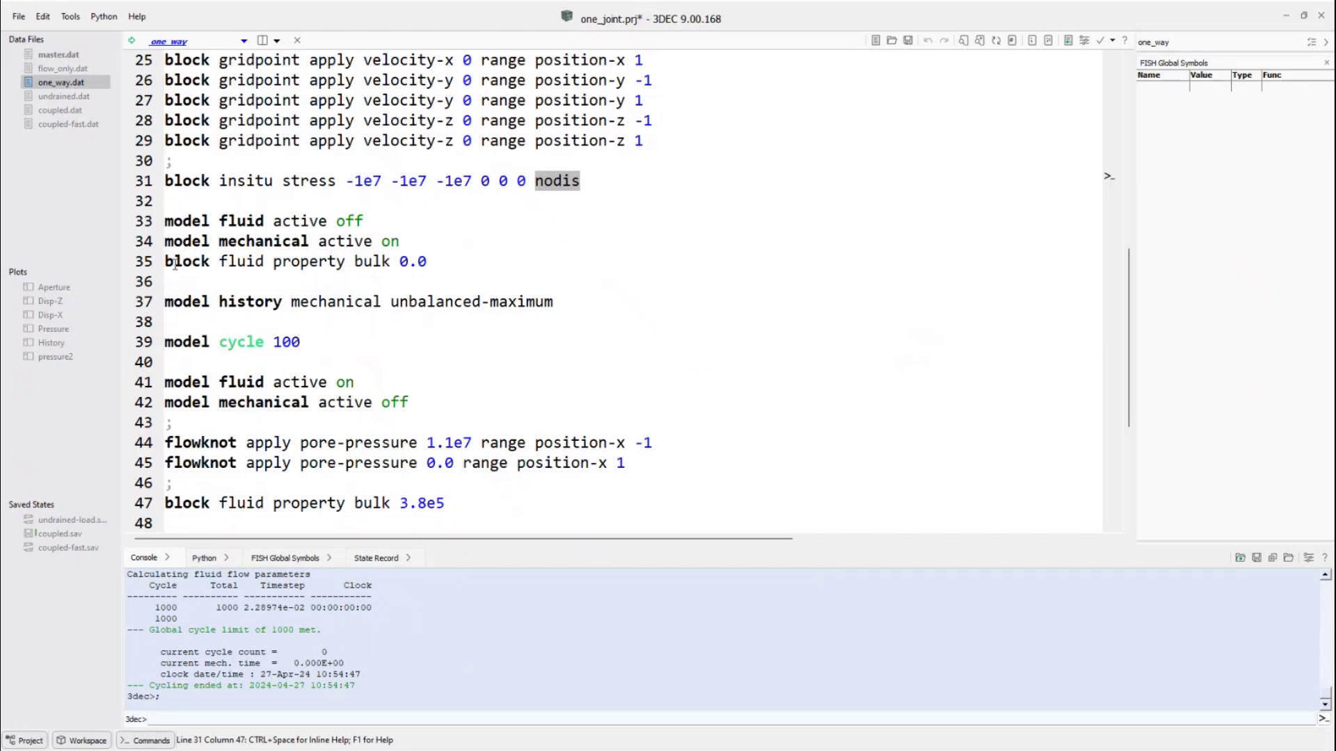
left_click_drag(165, 261, 439, 261)
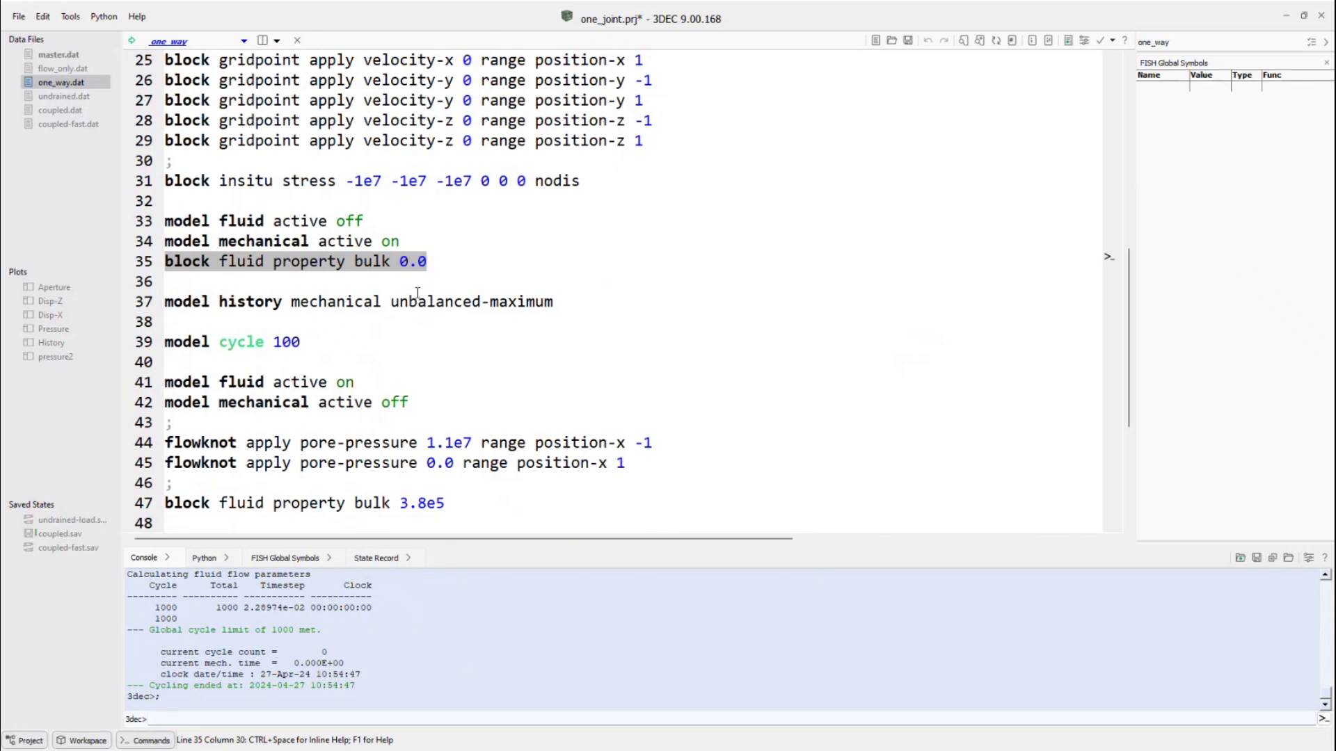
scroll(346, 363, "down", 2)
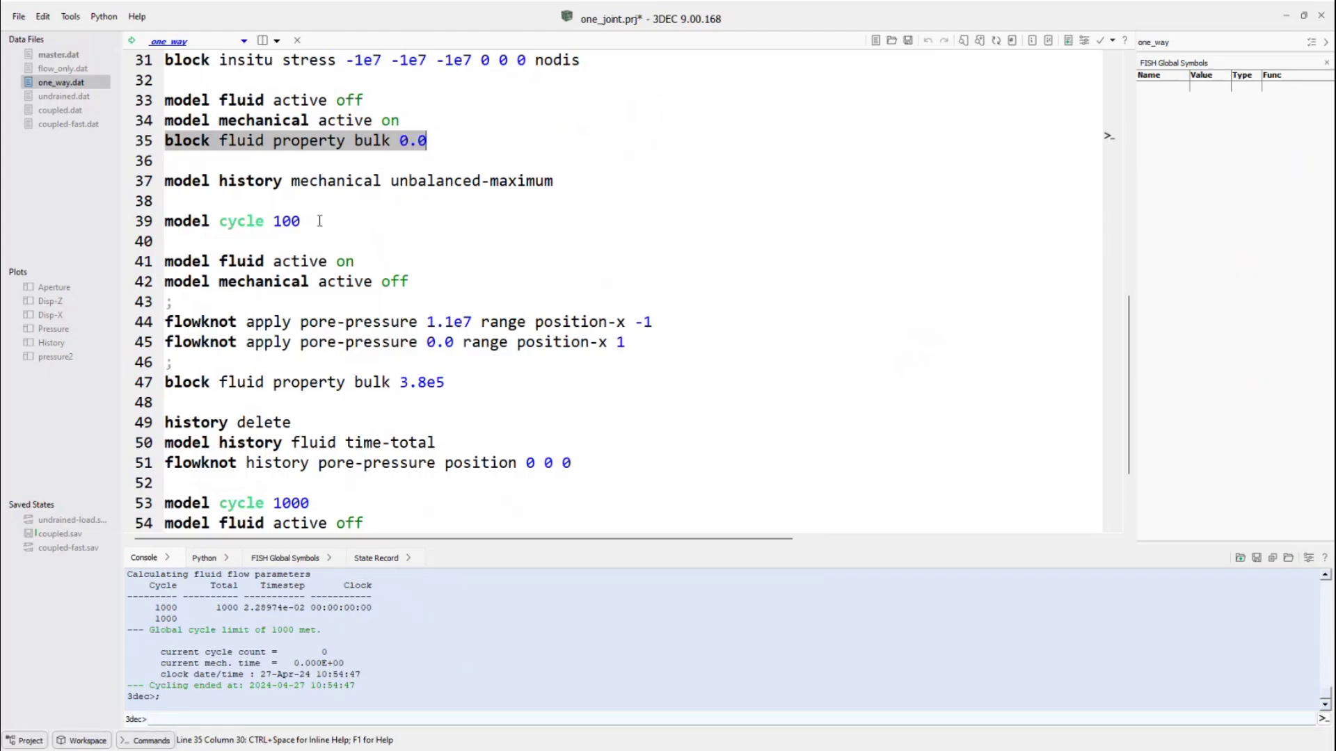
scroll(320, 220, "down", 2)
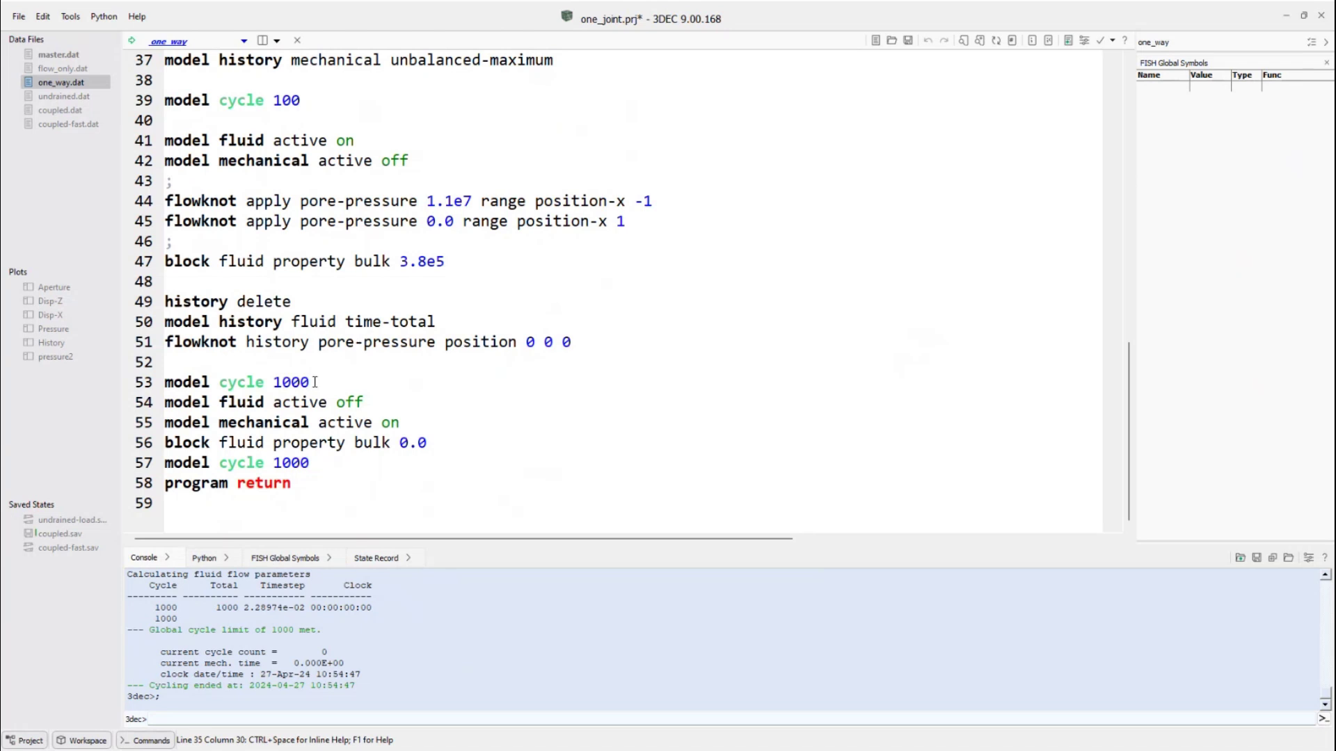
Run only lines 1 to 53 of one_way.dat, through the fluid-only model cycle 1000, discarding the unsaved model state.
left_click_drag(319, 384, 163, 27)
right_click(300, 99)
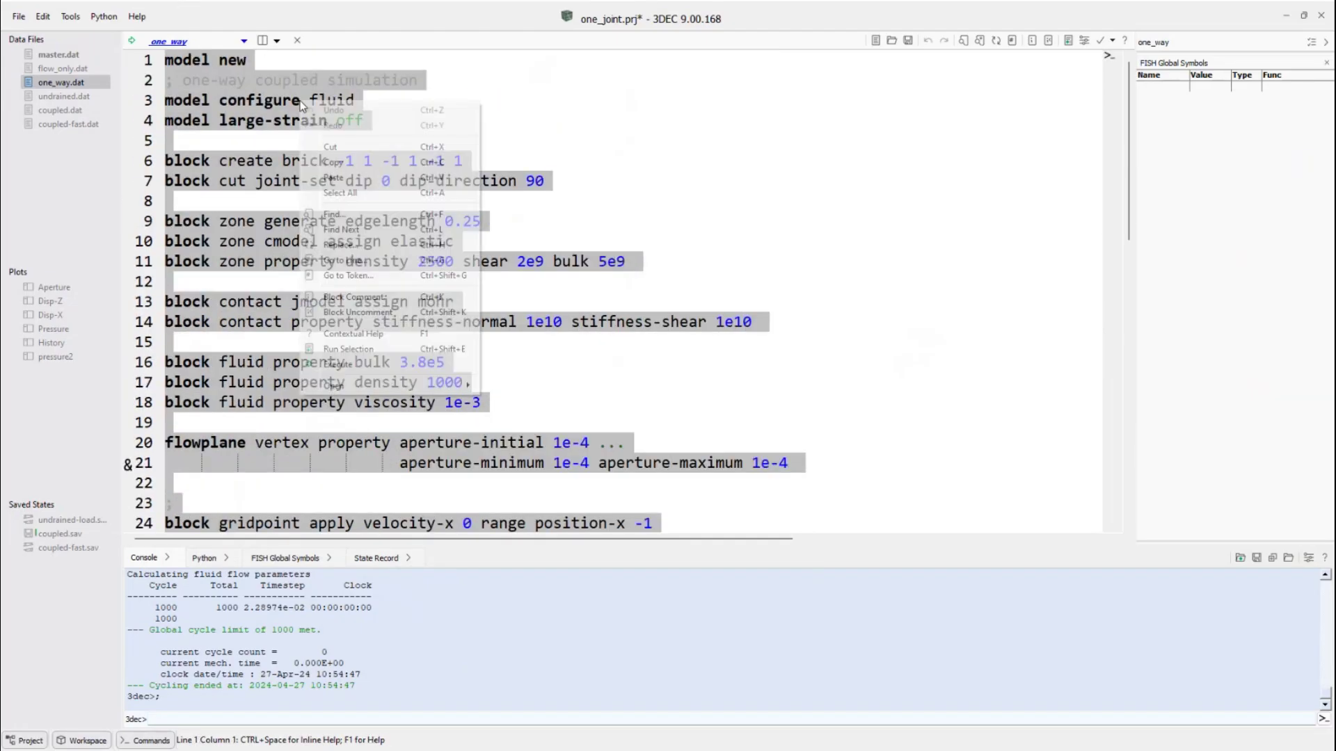
left_click(390, 333)
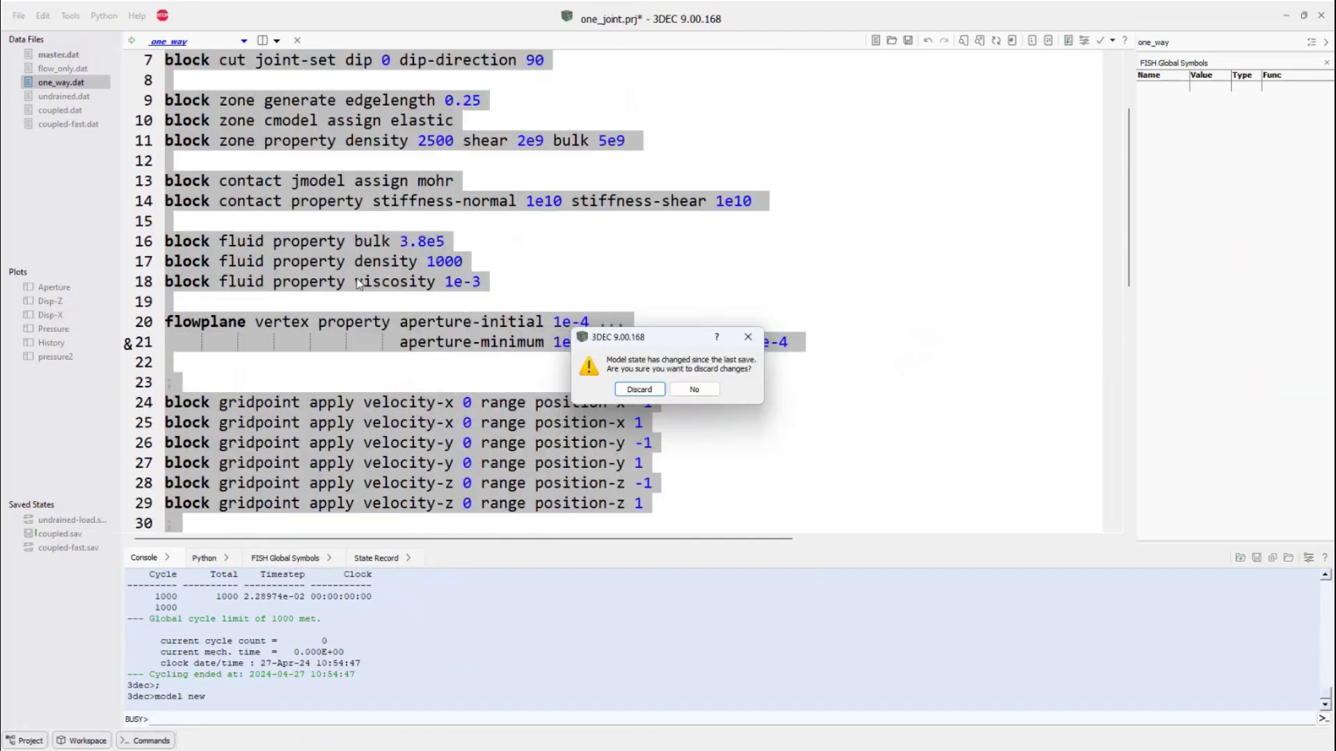
left_click(639, 389)
scroll(400, 276, "down", 6)
scroll(402, 278, "down", 4)
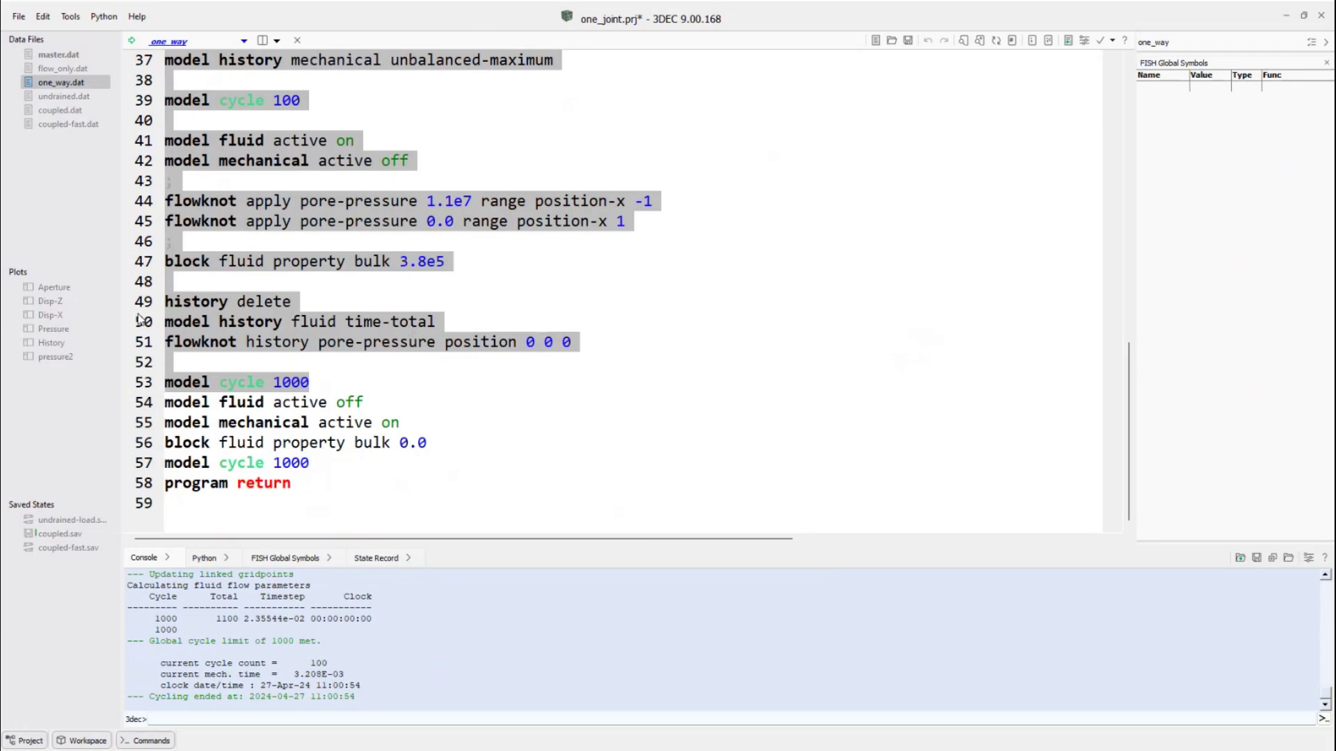
Inspect the Pressure, Disp-Z and History plots for the fluid-only stage of the one-way model.
double_click(61, 331)
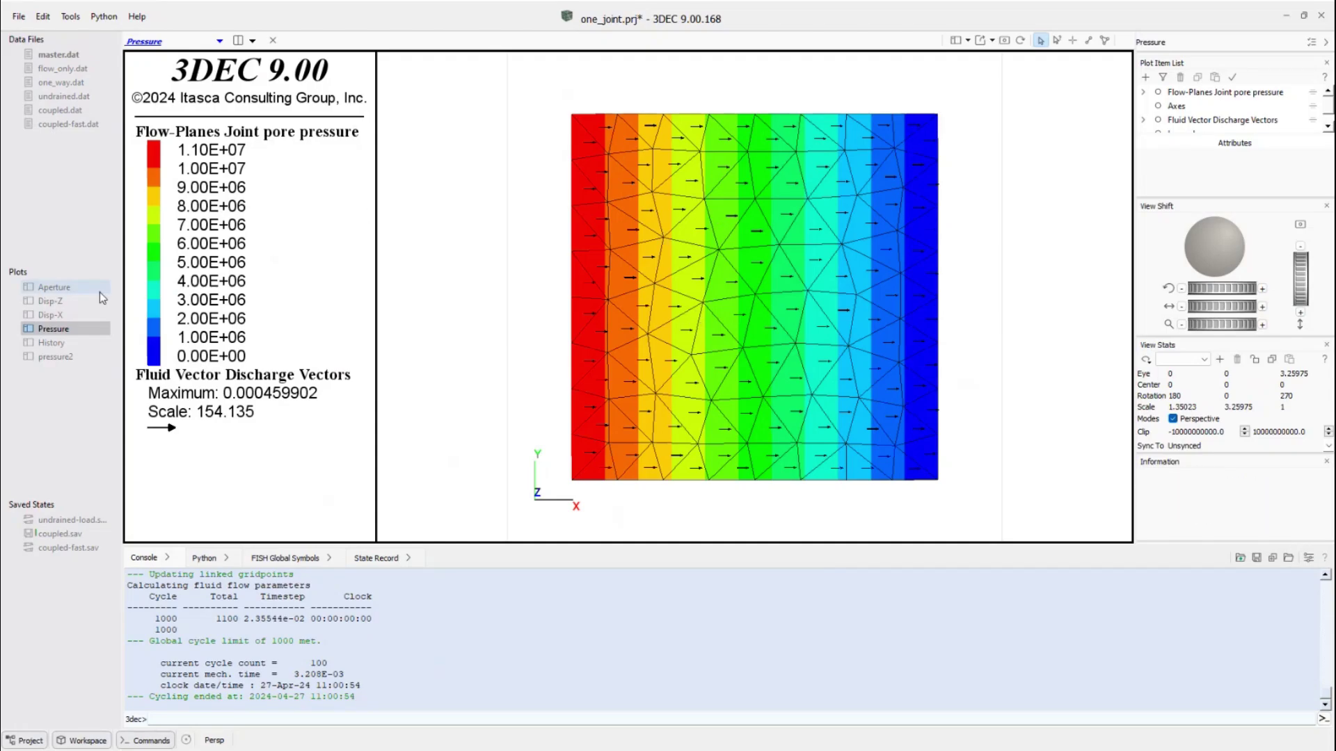
left_click(61, 302)
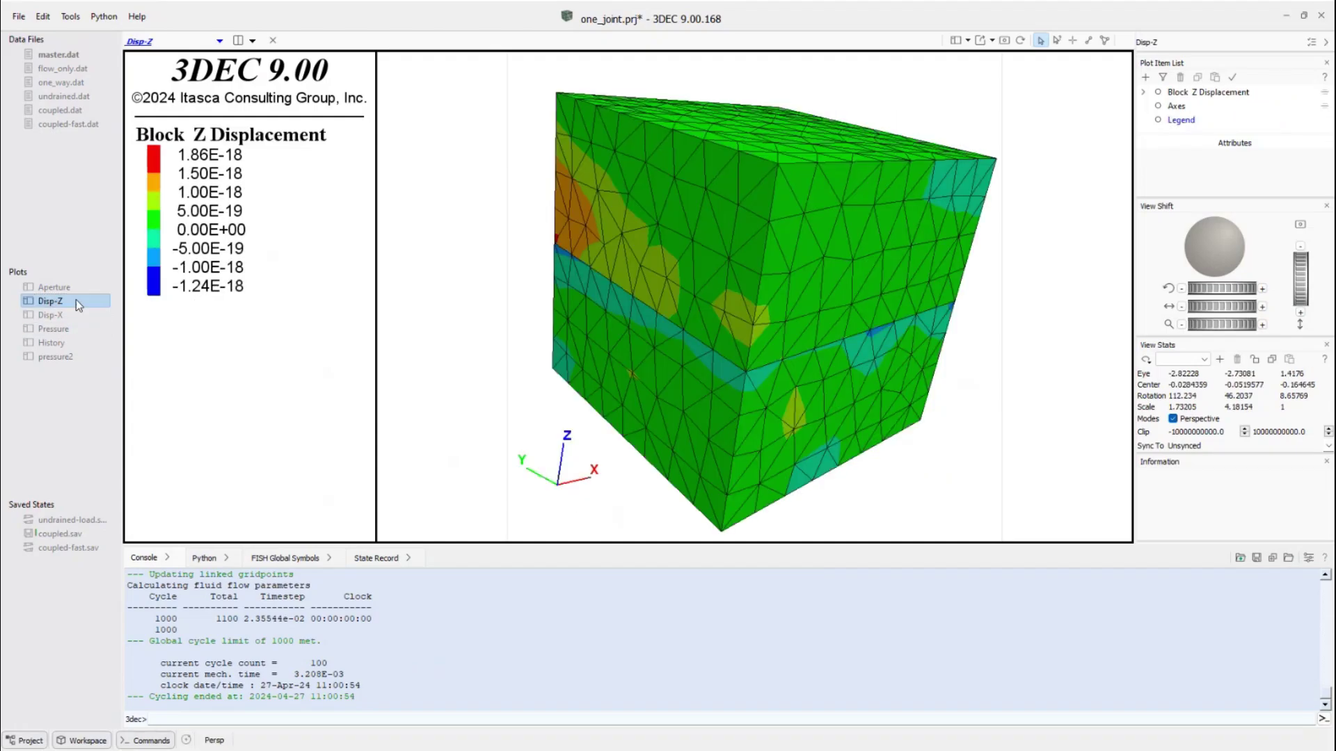
left_click_drag(719, 278, 552, 236)
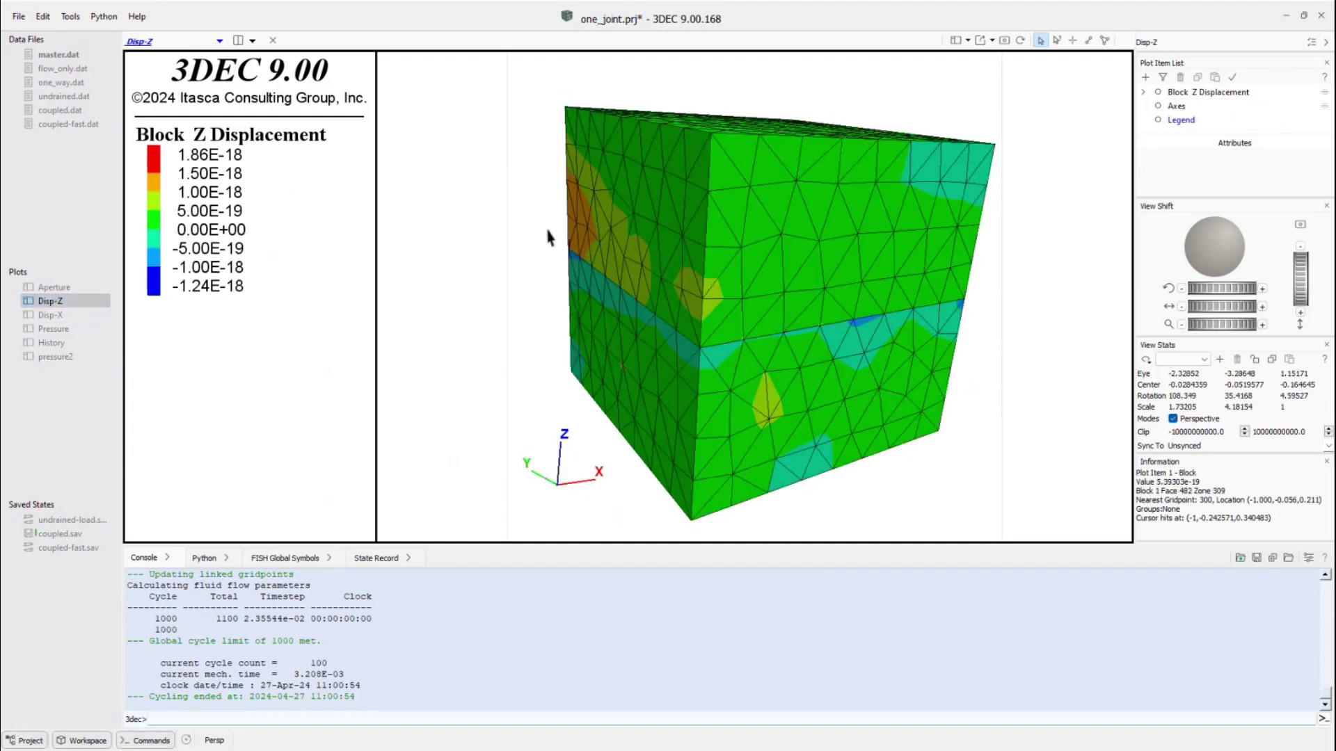
left_click_drag(715, 292, 721, 257)
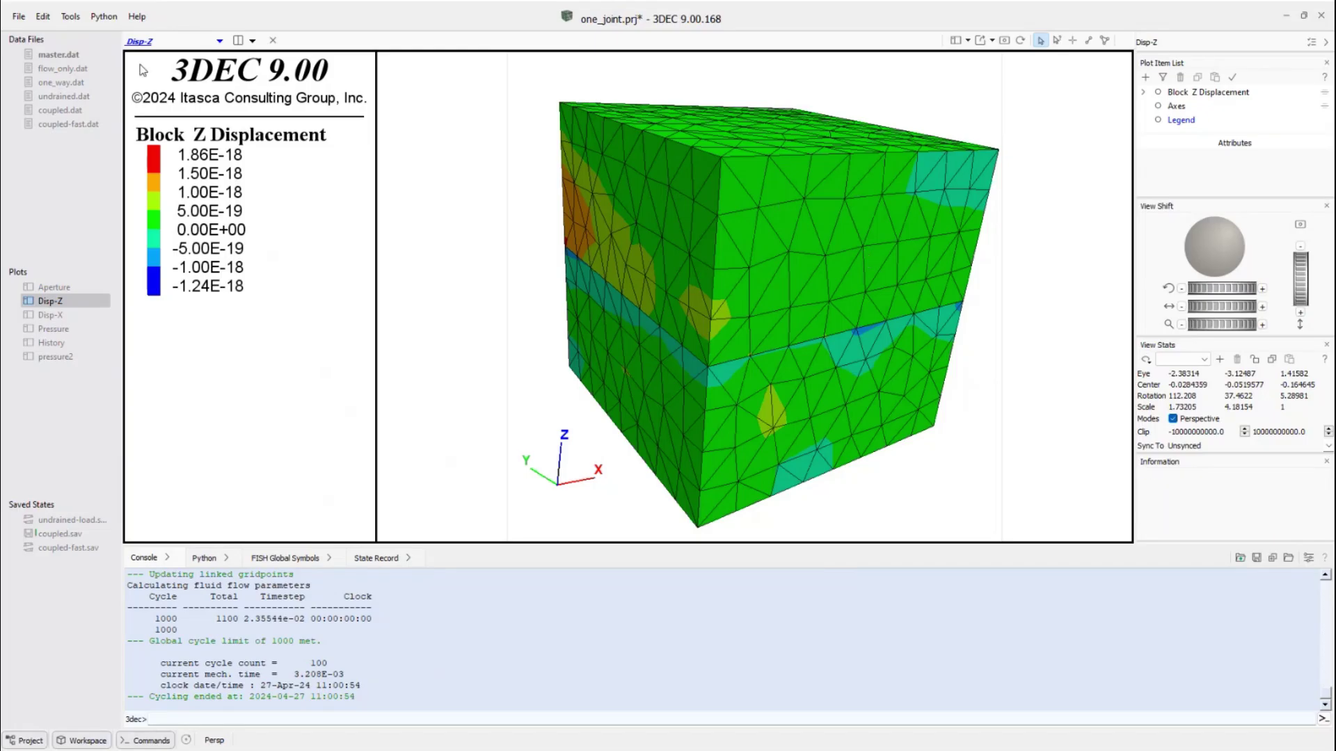
double_click(72, 81)
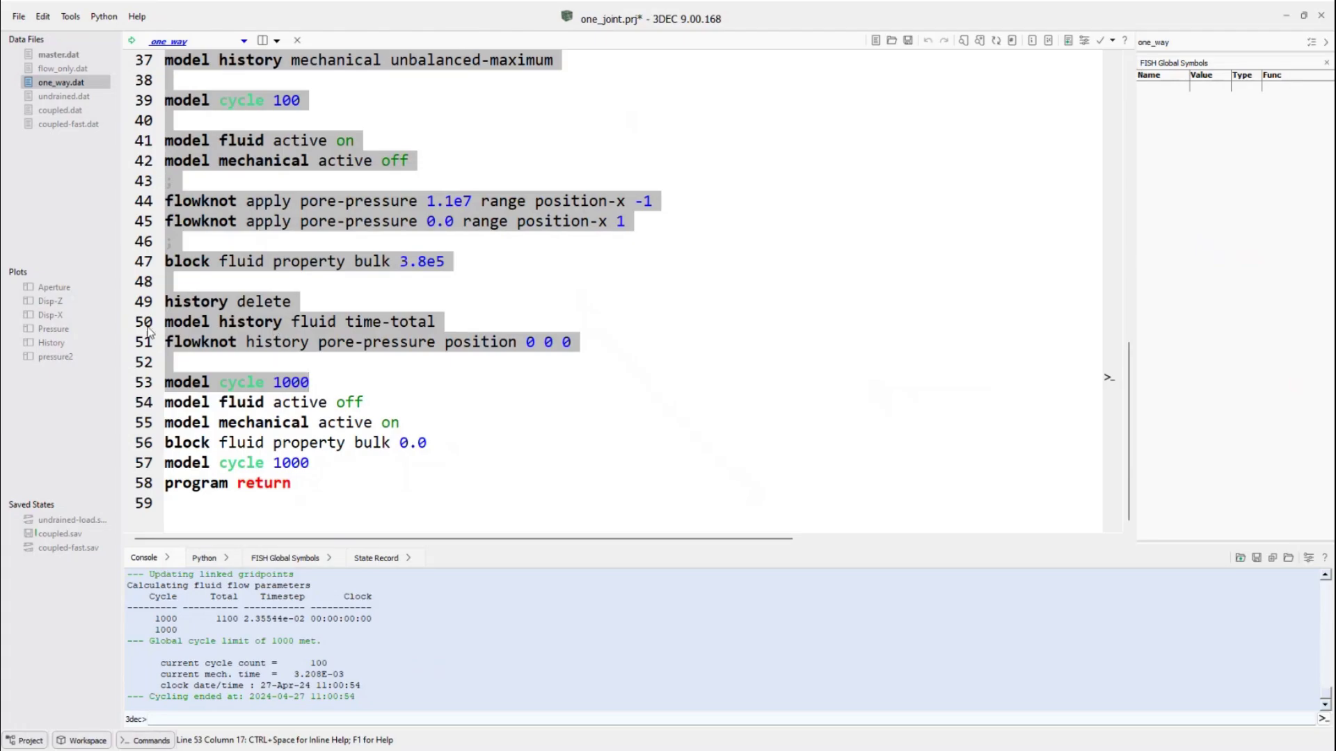
left_click(59, 344)
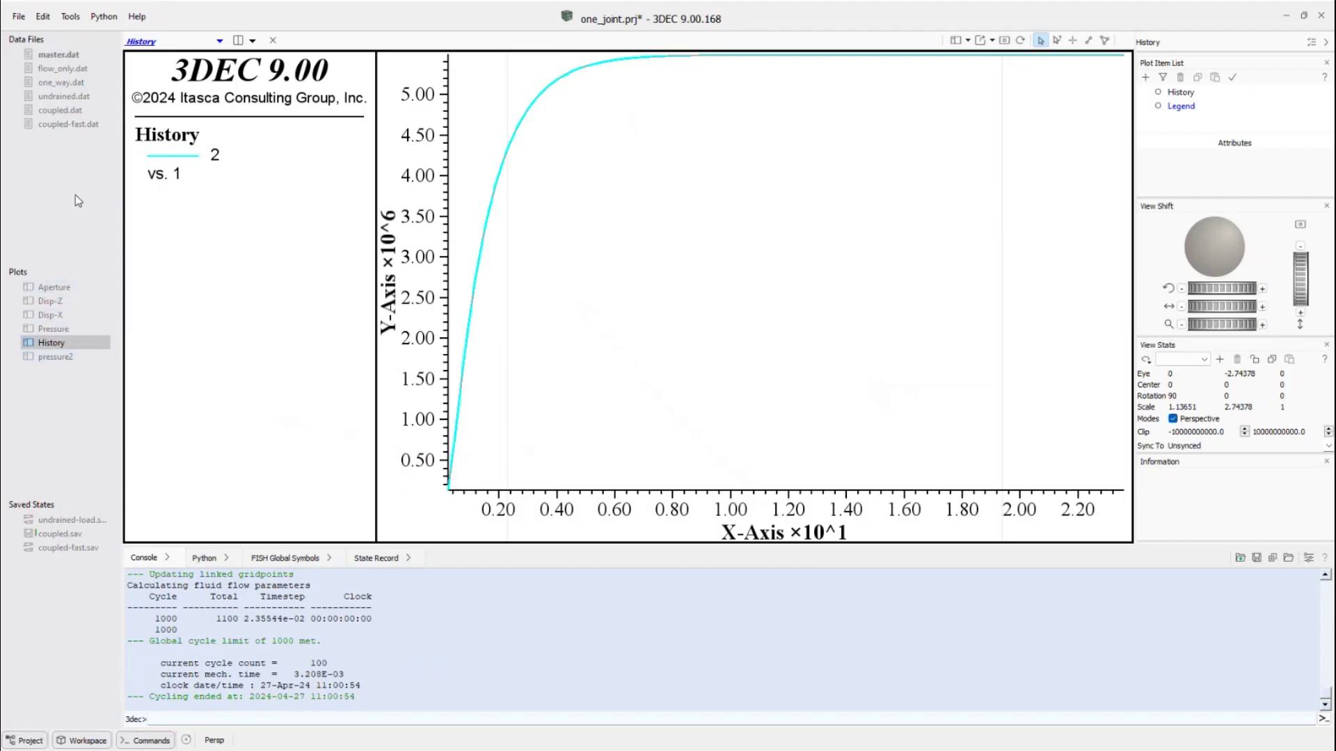
Run only lines 54 to 58 of one_way.dat, the final mechanical stage with fluid off, fluid bulk 0.0 and model cycle 1000.
double_click(39, 85)
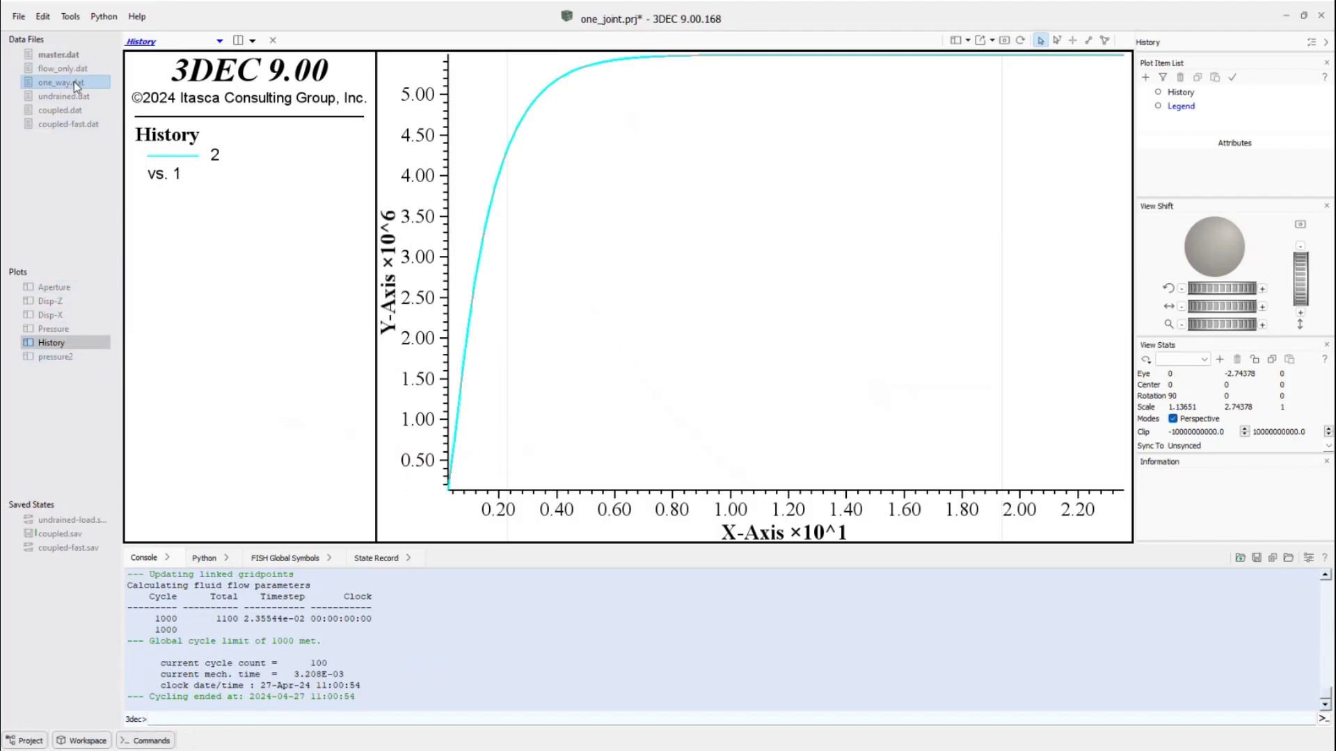
scroll(290, 324, "down", 1)
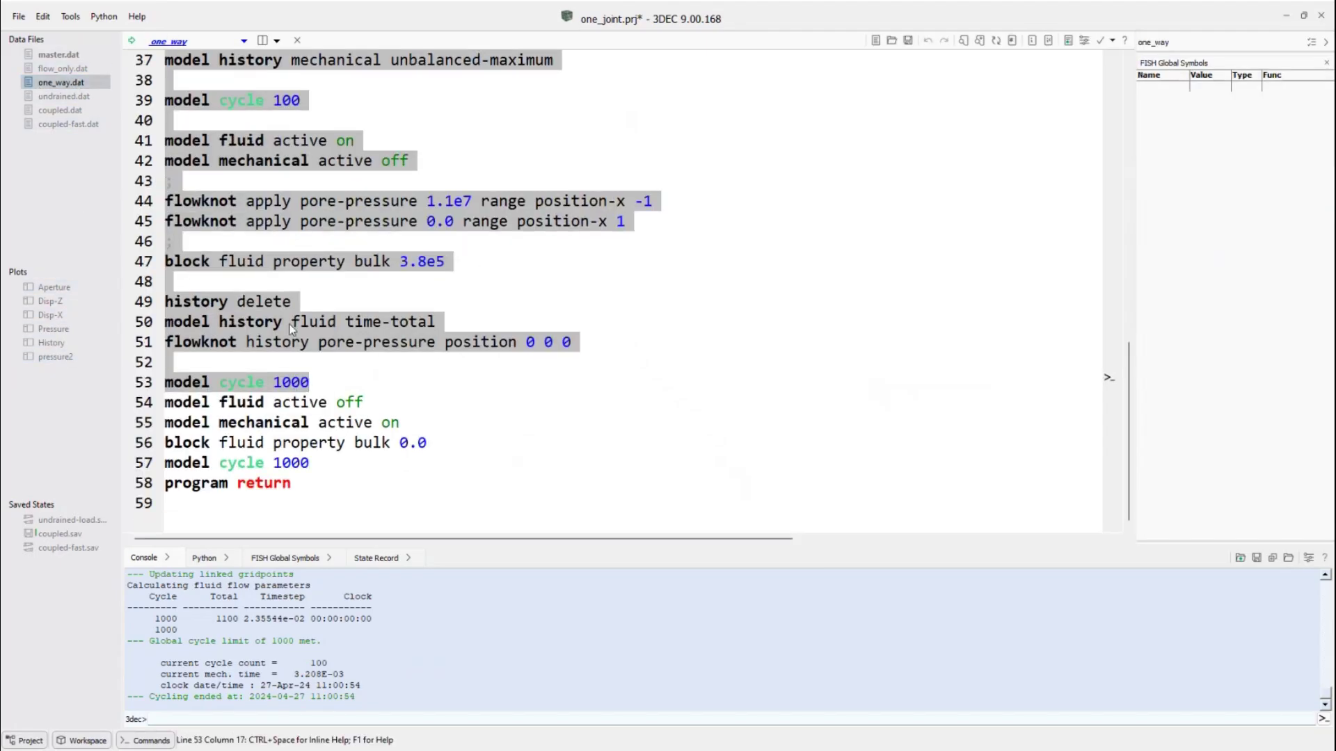
left_click(167, 402)
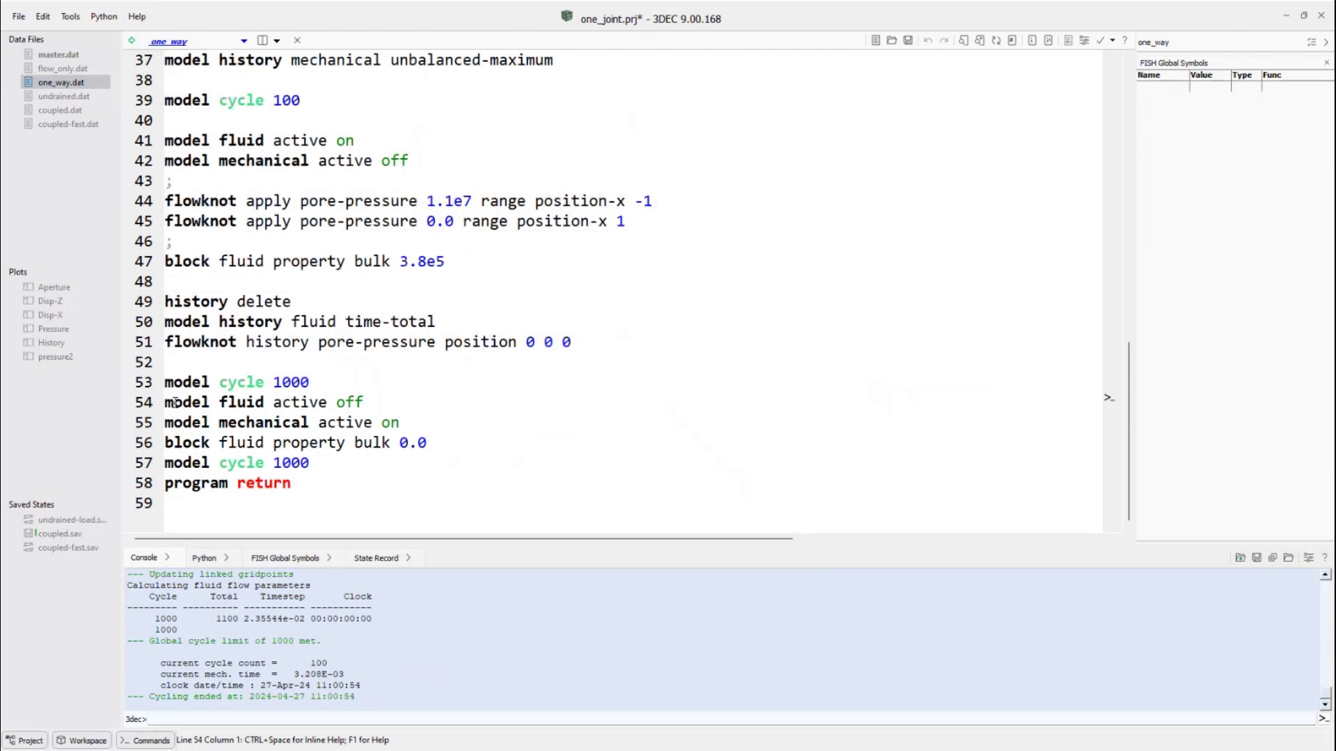
left_click_drag(167, 402, 439, 445)
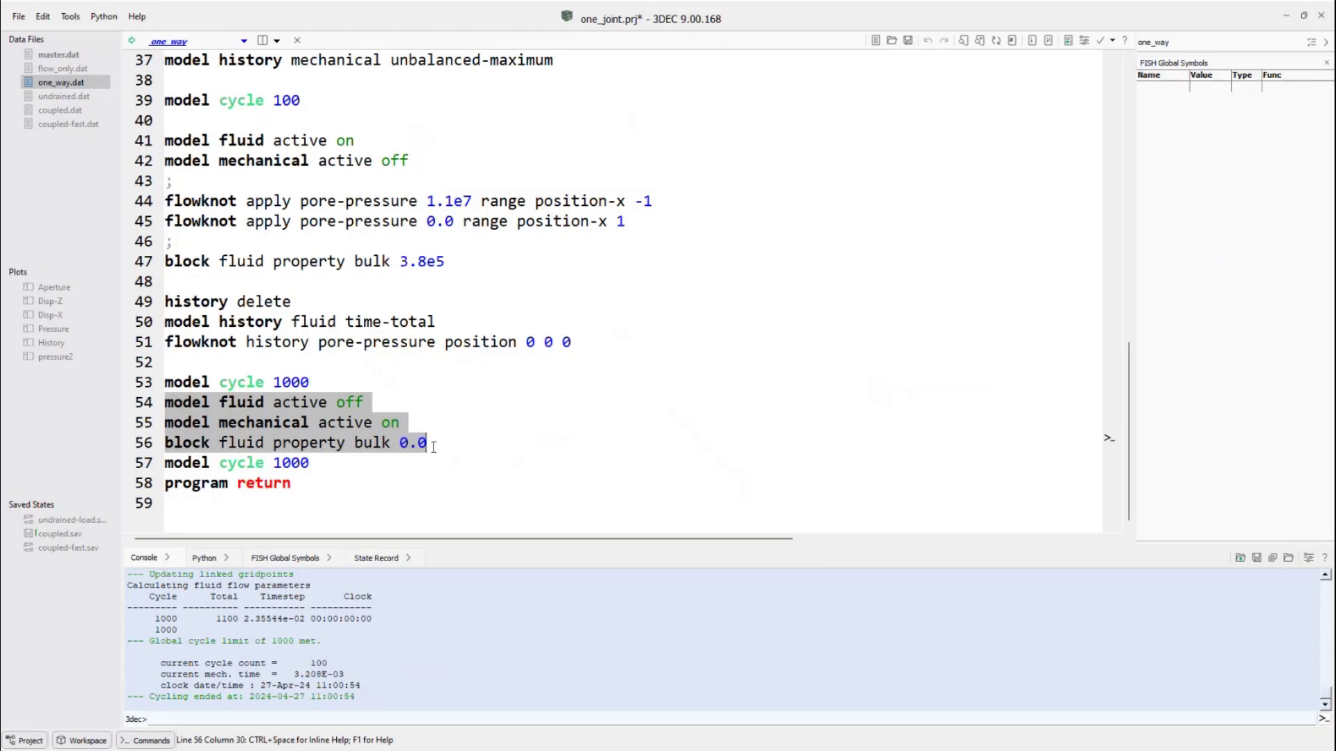
left_click(332, 435)
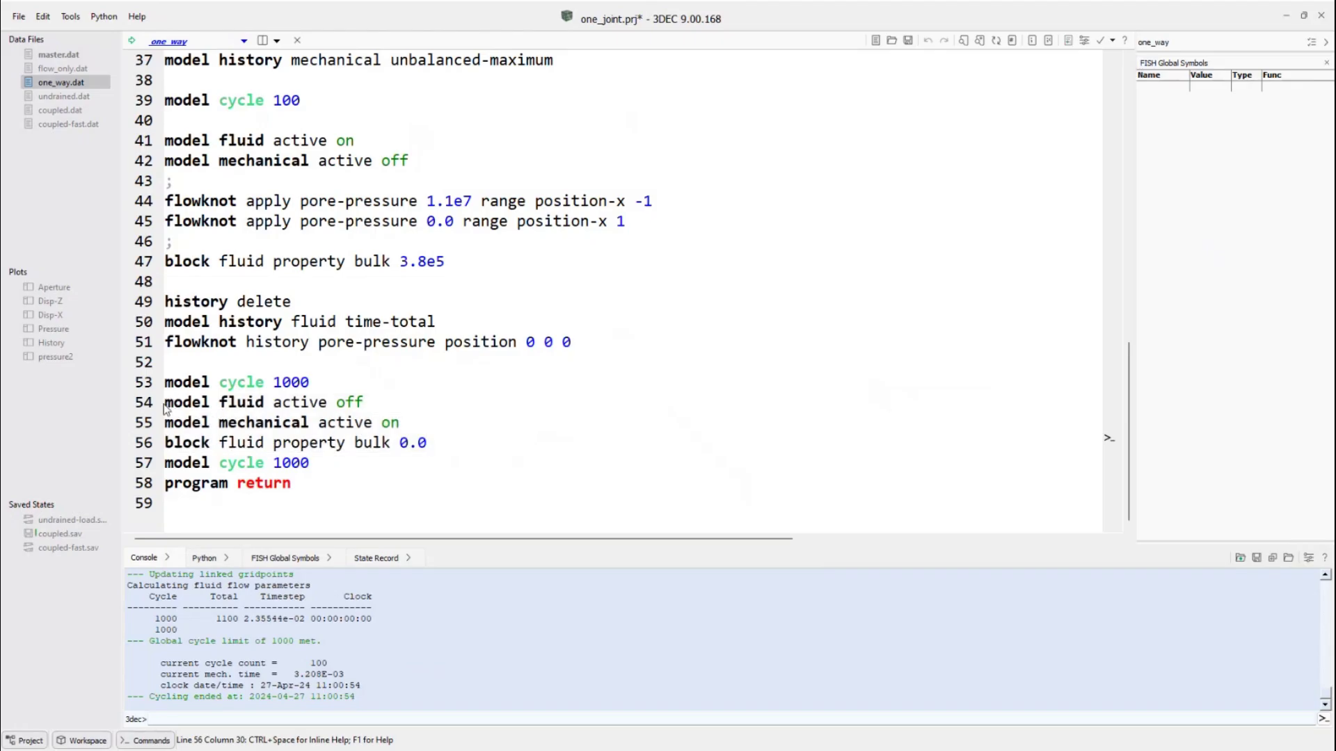
left_click_drag(169, 405, 320, 480)
right_click(310, 436)
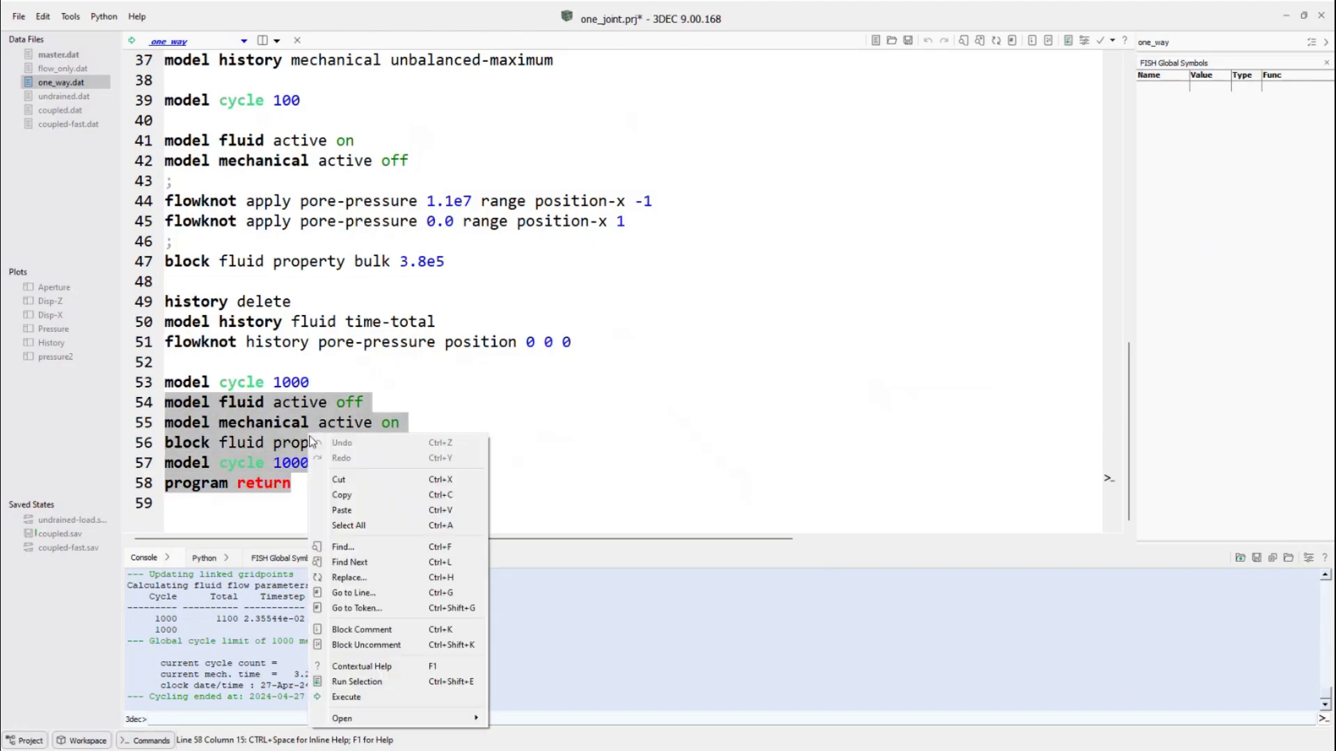
left_click(357, 682)
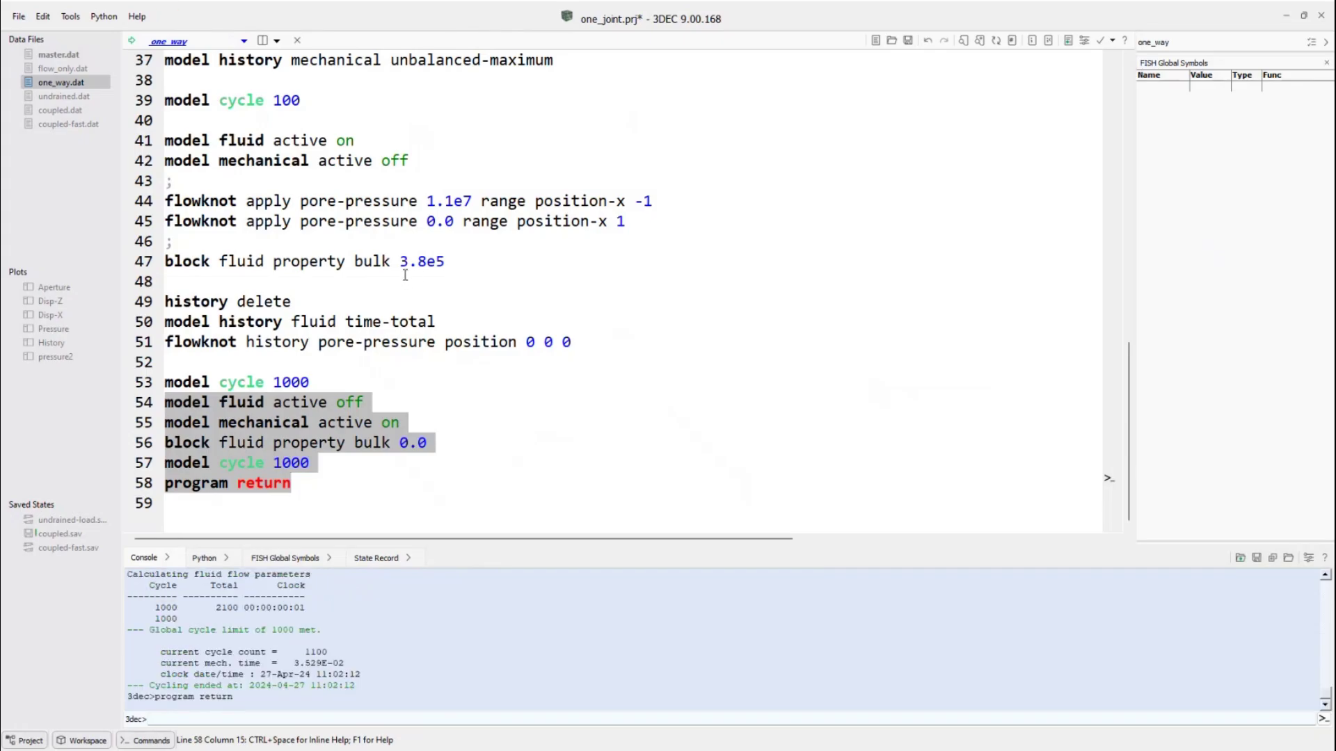
Inspect the Pressure and Disp-Z plots for the final mechanical stage, viewing the block's Z displacement from several angles.
left_click(55, 329)
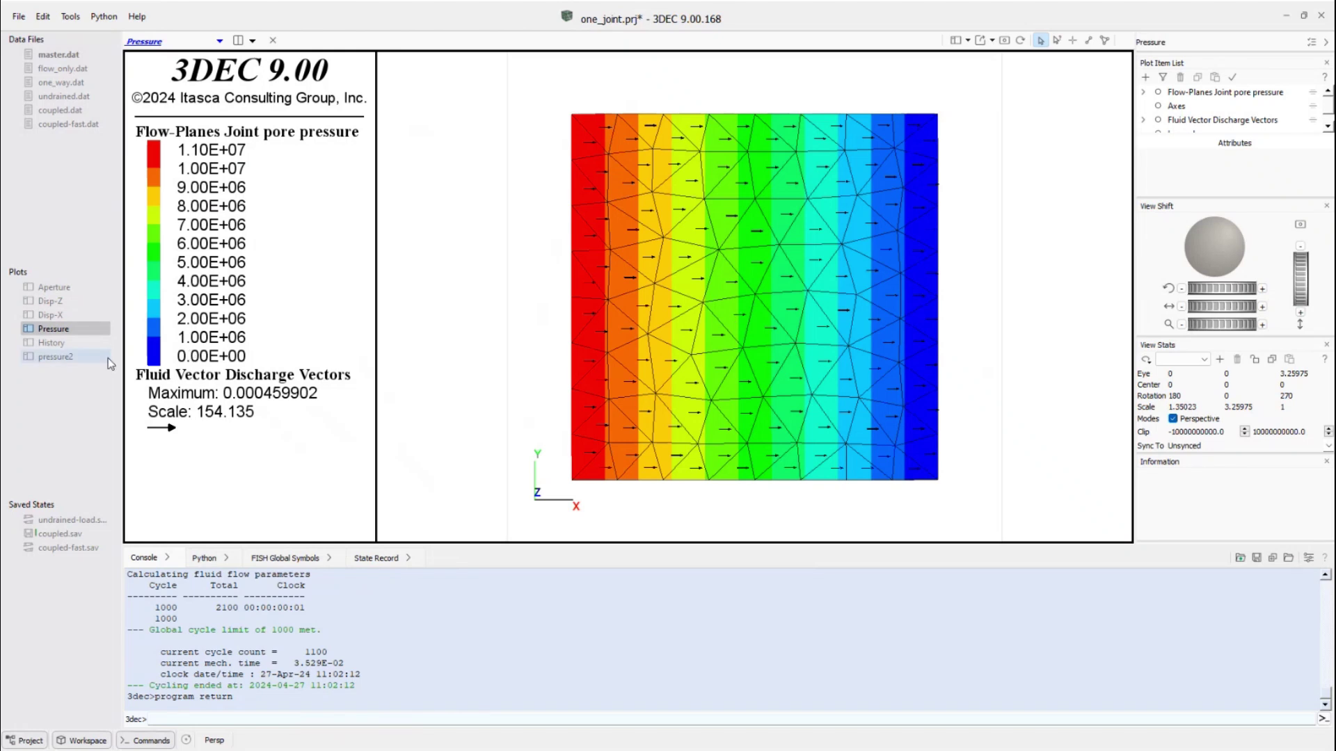
left_click(61, 304)
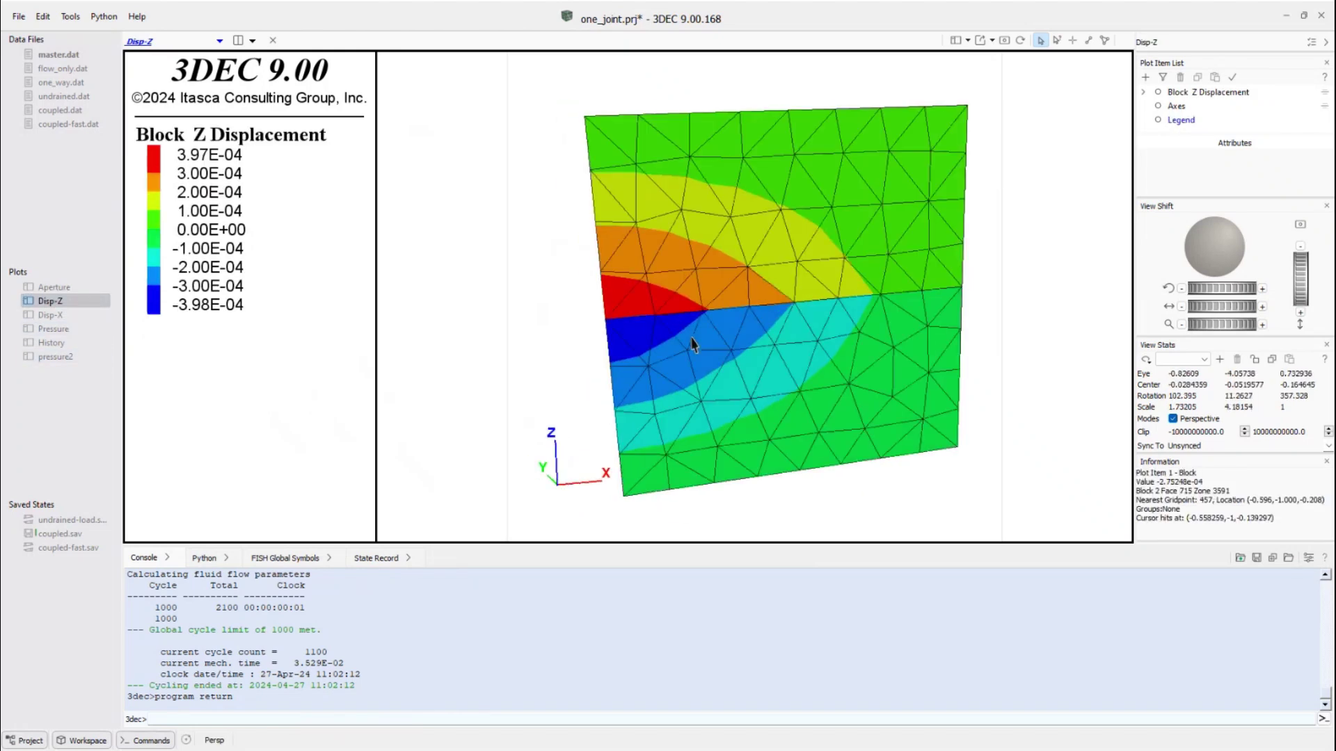
left_click_drag(716, 348, 665, 338)
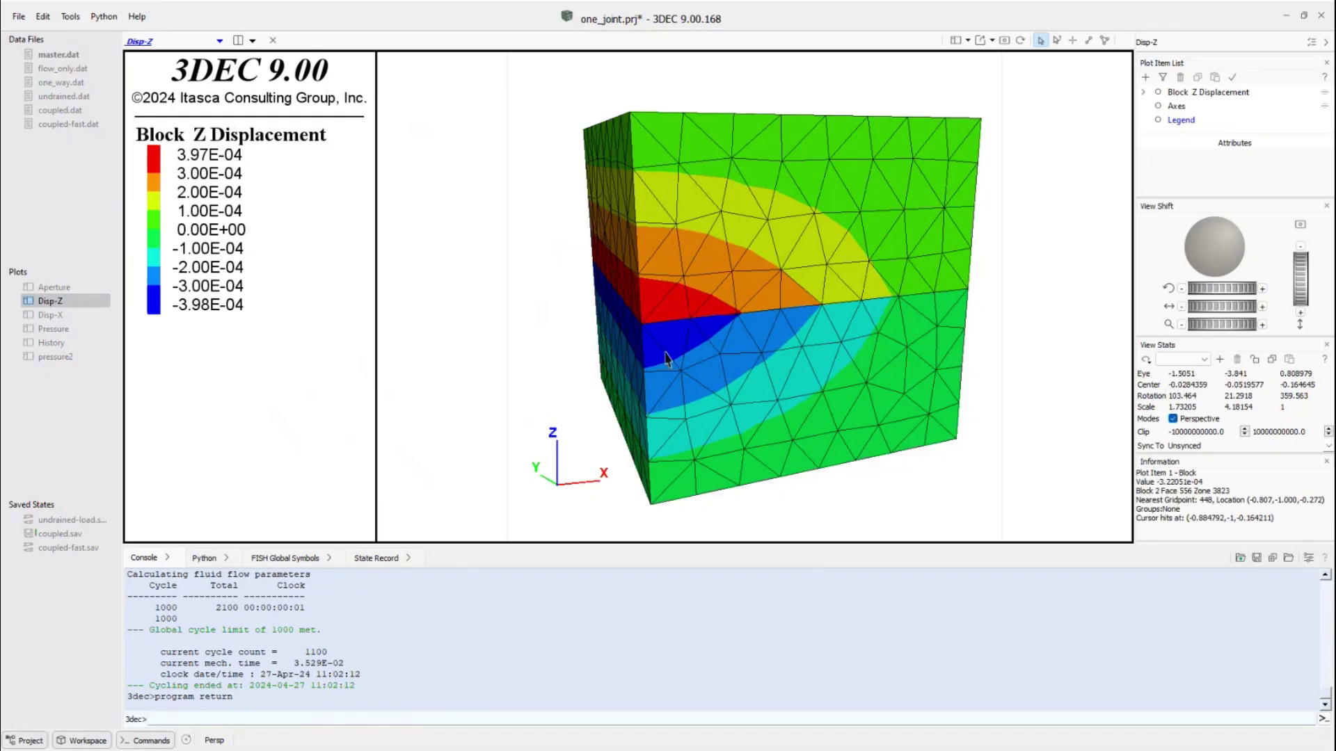
left_click_drag(679, 432, 674, 390)
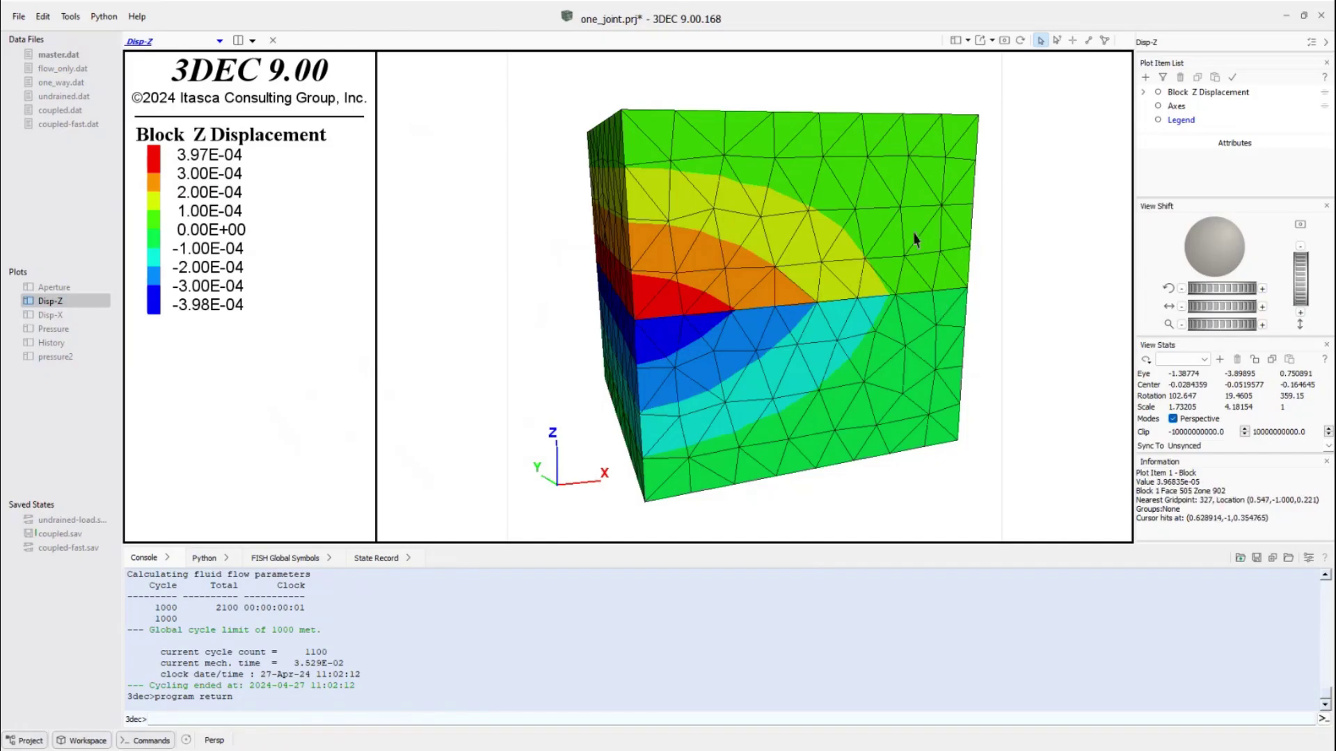
Add block displacement vectors to the Disp-Z plot.
left_click(1145, 77)
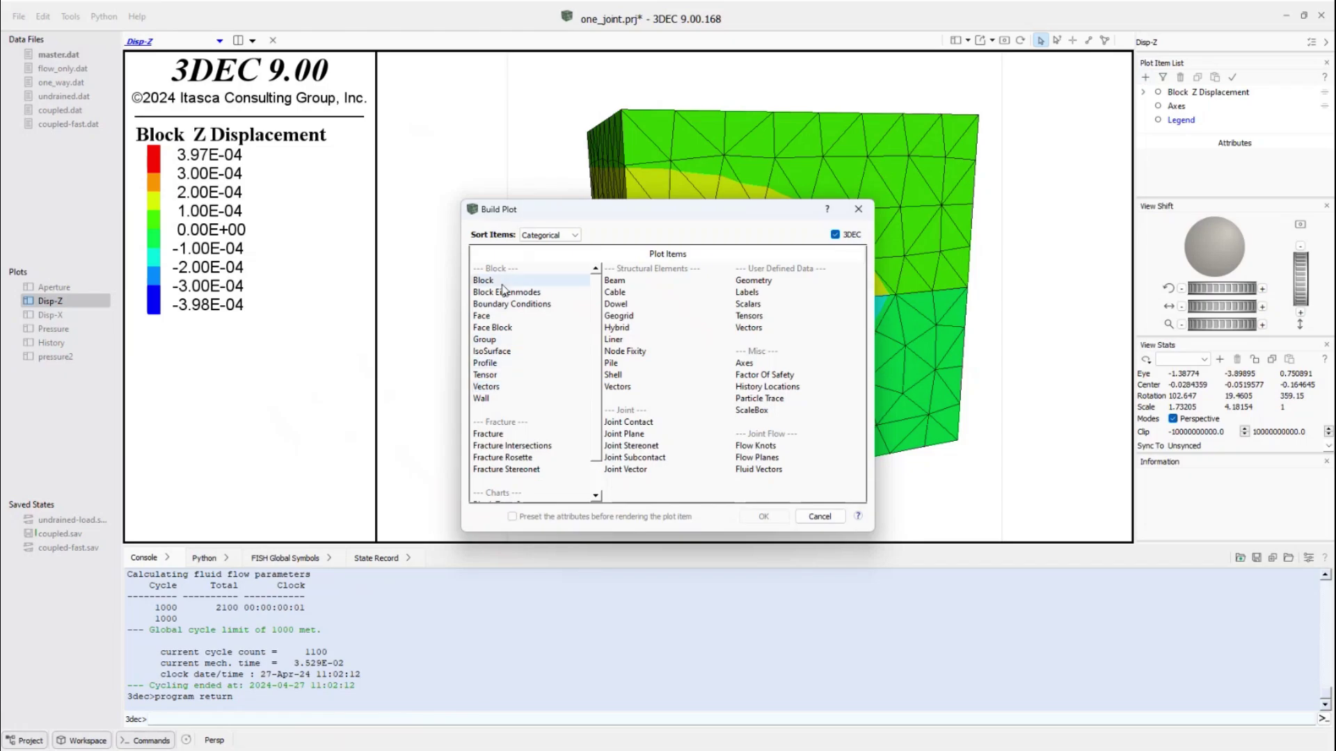
double_click(486, 388)
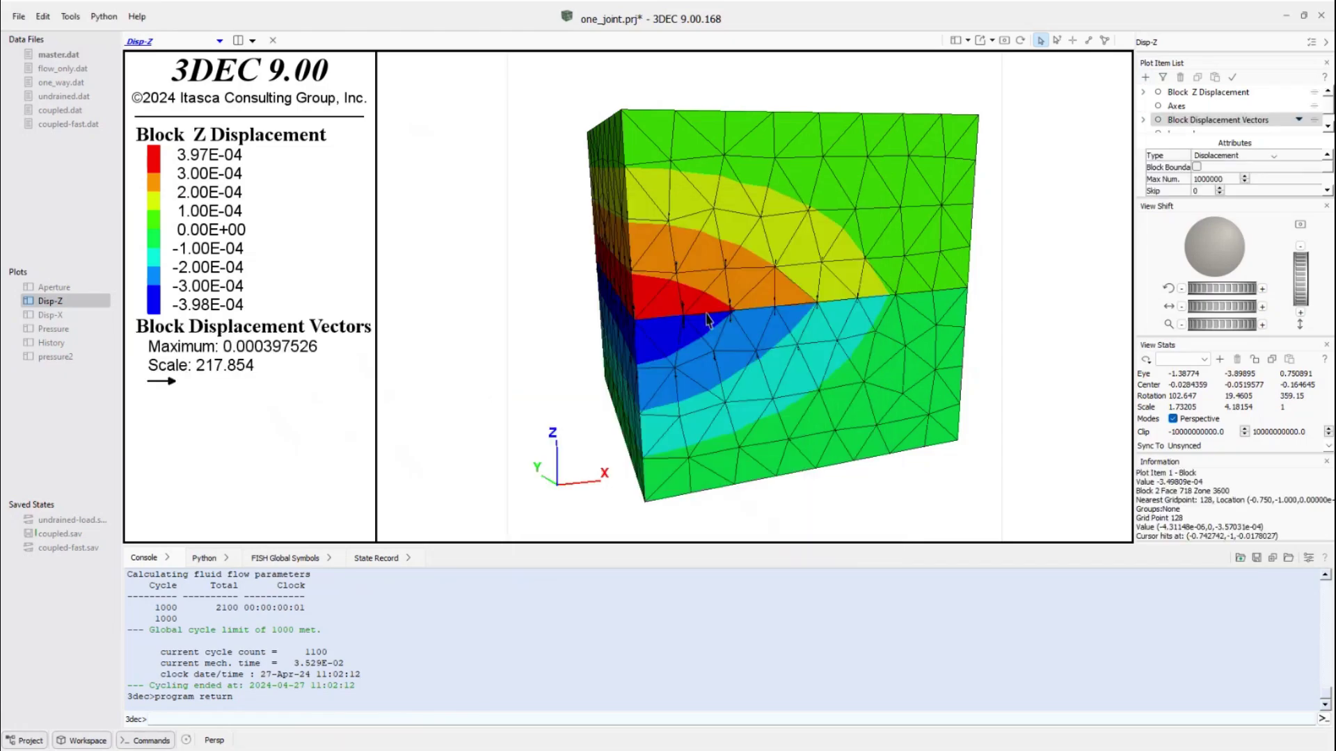
scroll(717, 304, "up", 3)
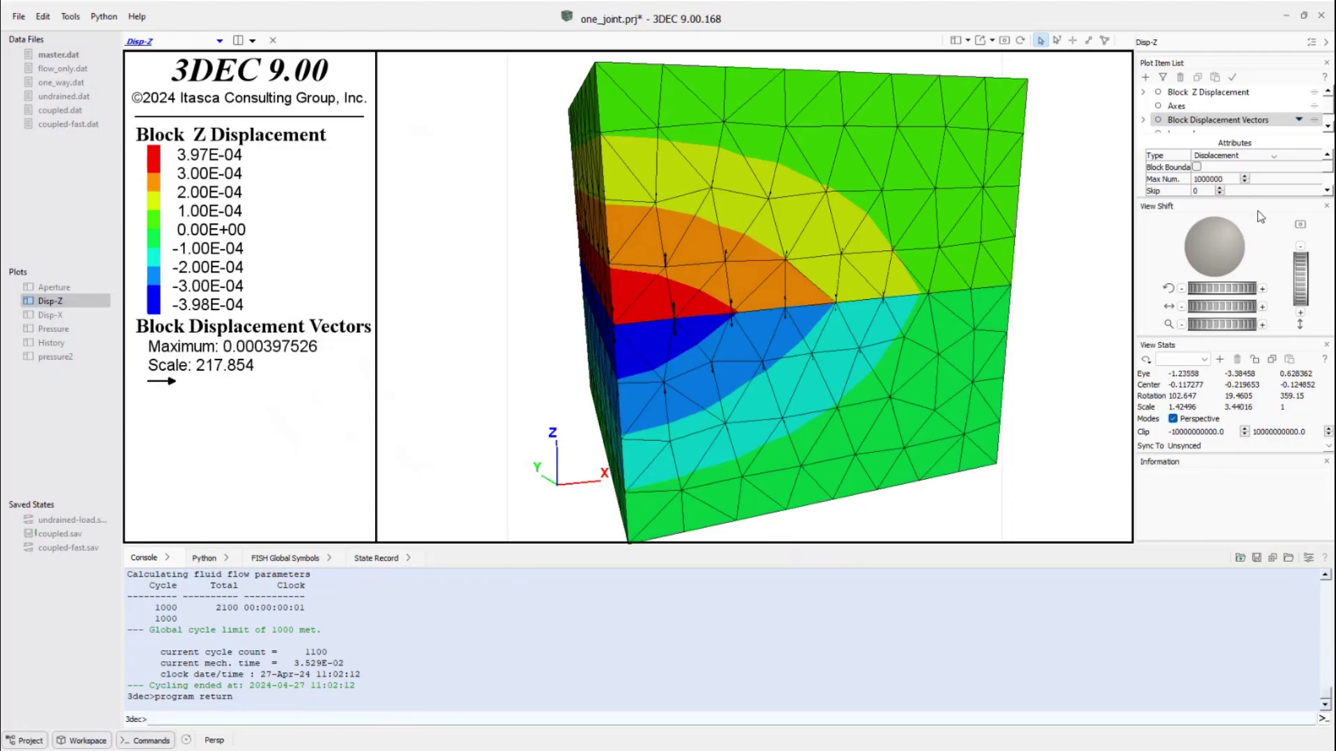
Set the displacement vectors' target scale to 0.1 and examine the arrows around the joint from several angles.
left_click(1328, 207)
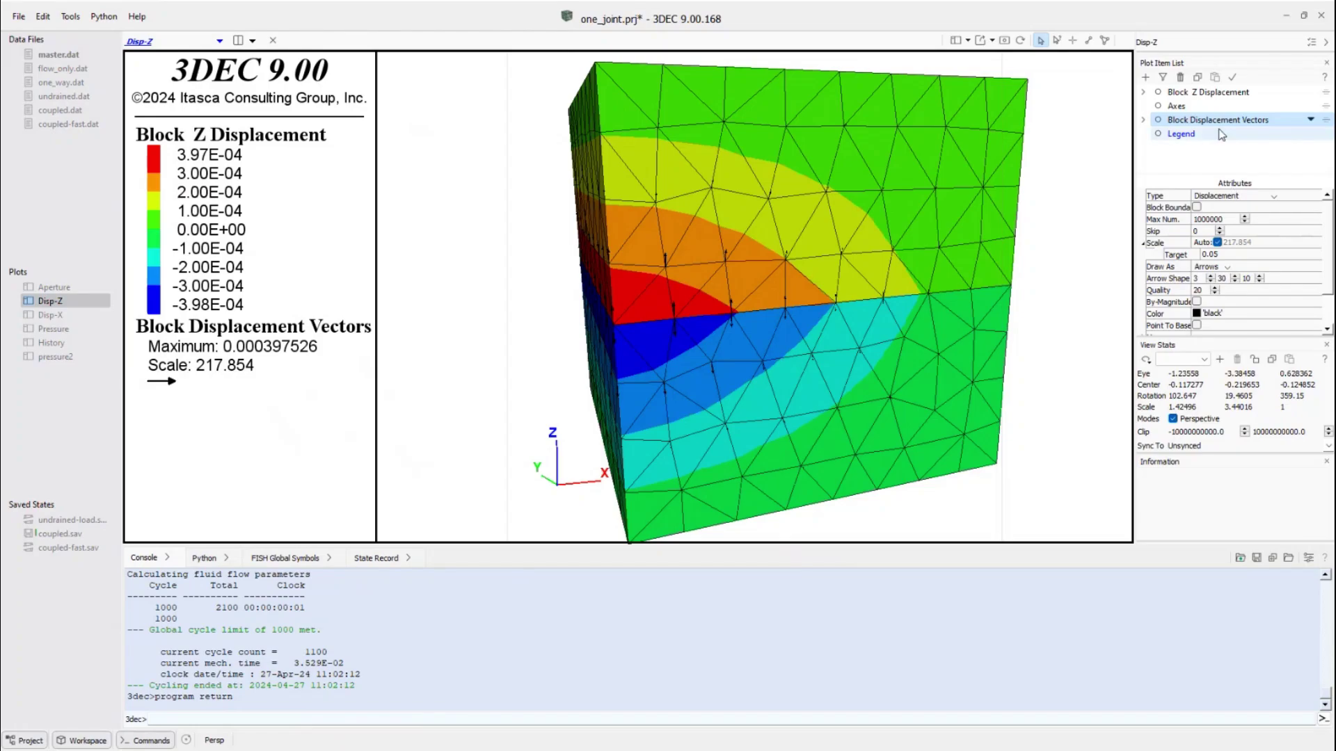
left_click(1220, 254)
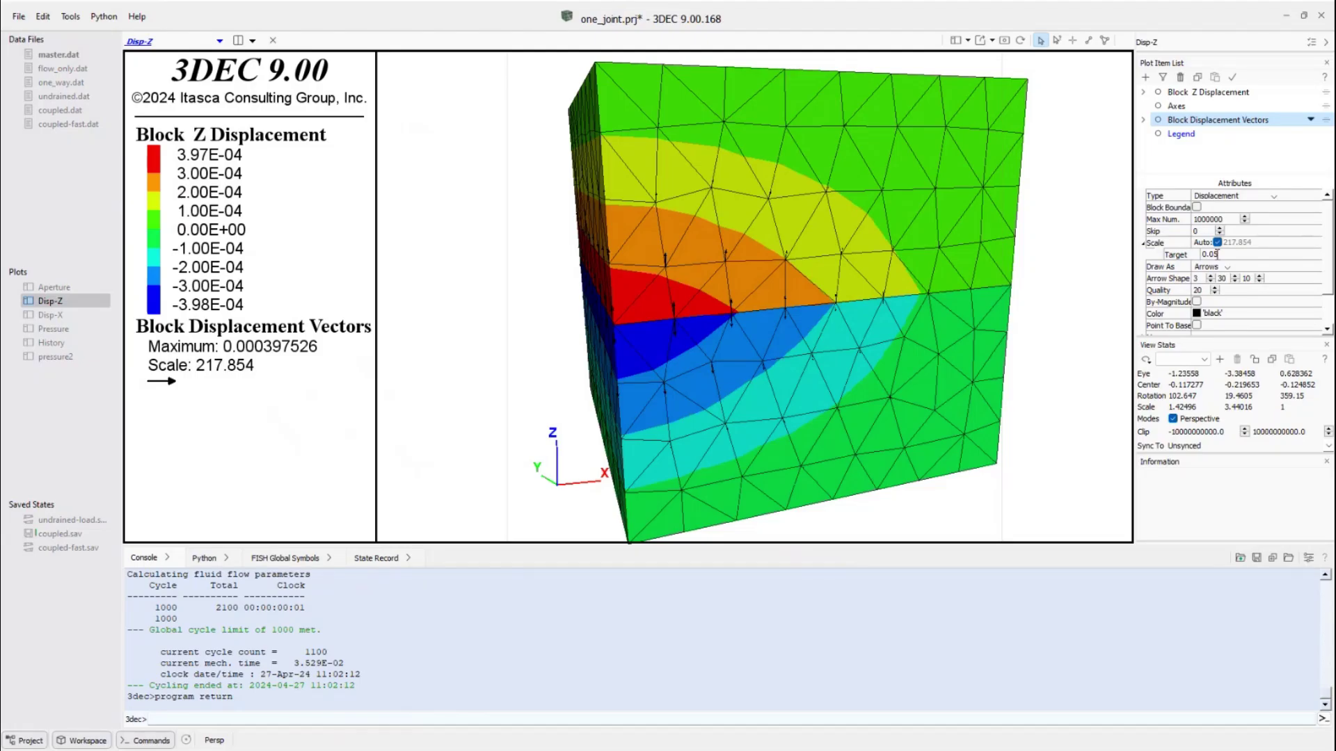
left_click_drag(1219, 255, 1210, 255)
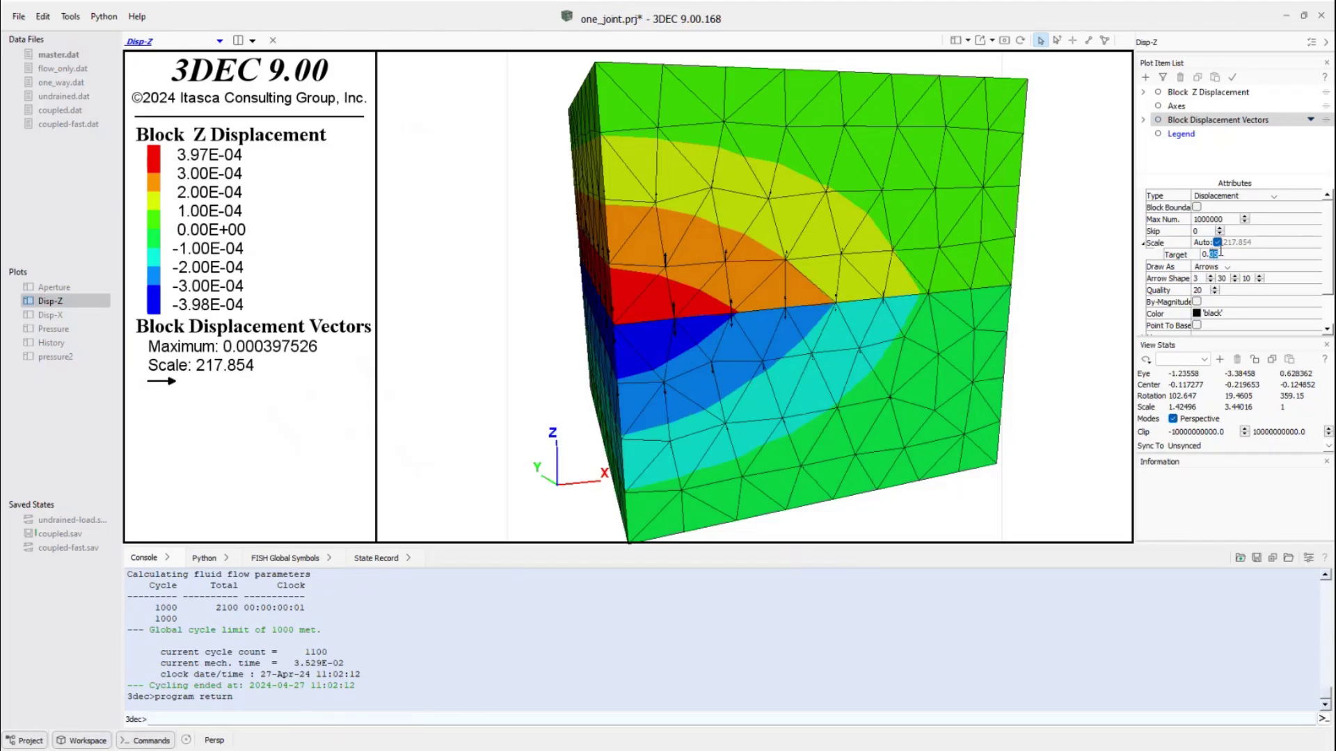
type("1")
key("Return")
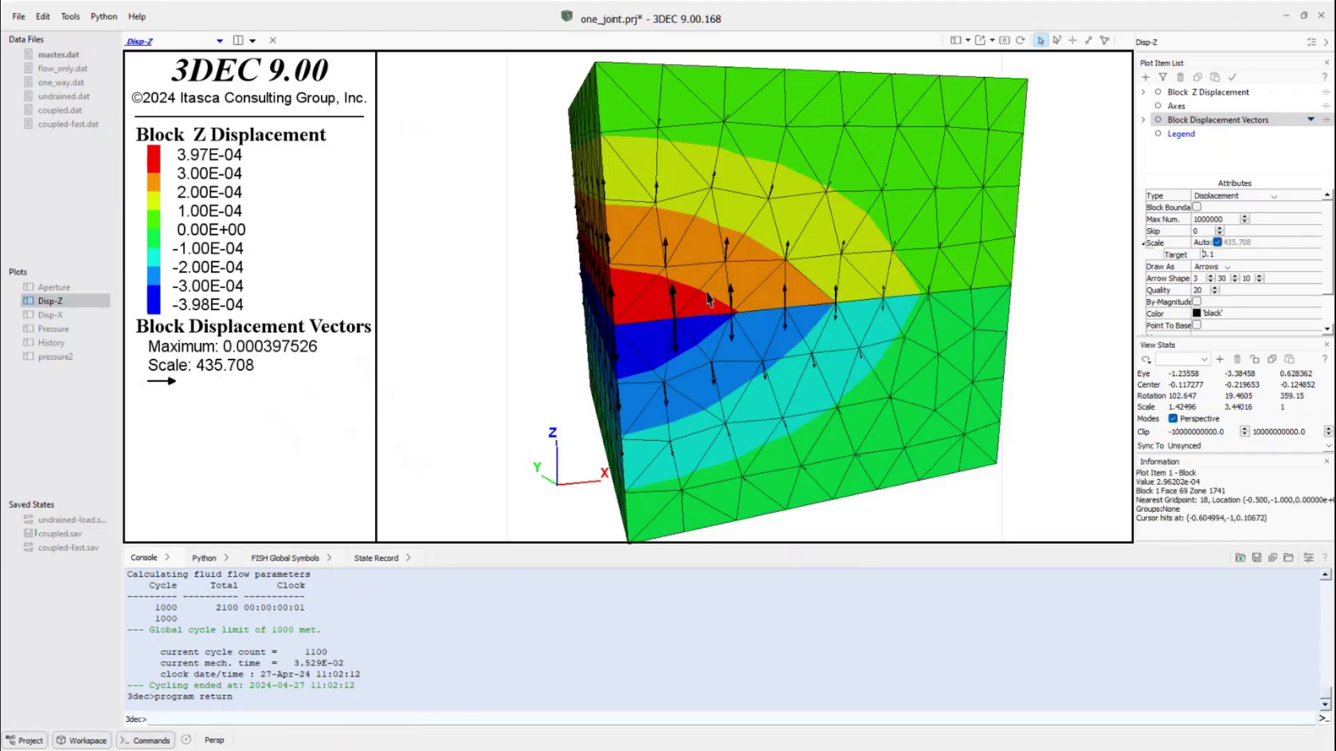
scroll(726, 277, "down", 4)
left_click_drag(725, 279, 670, 265)
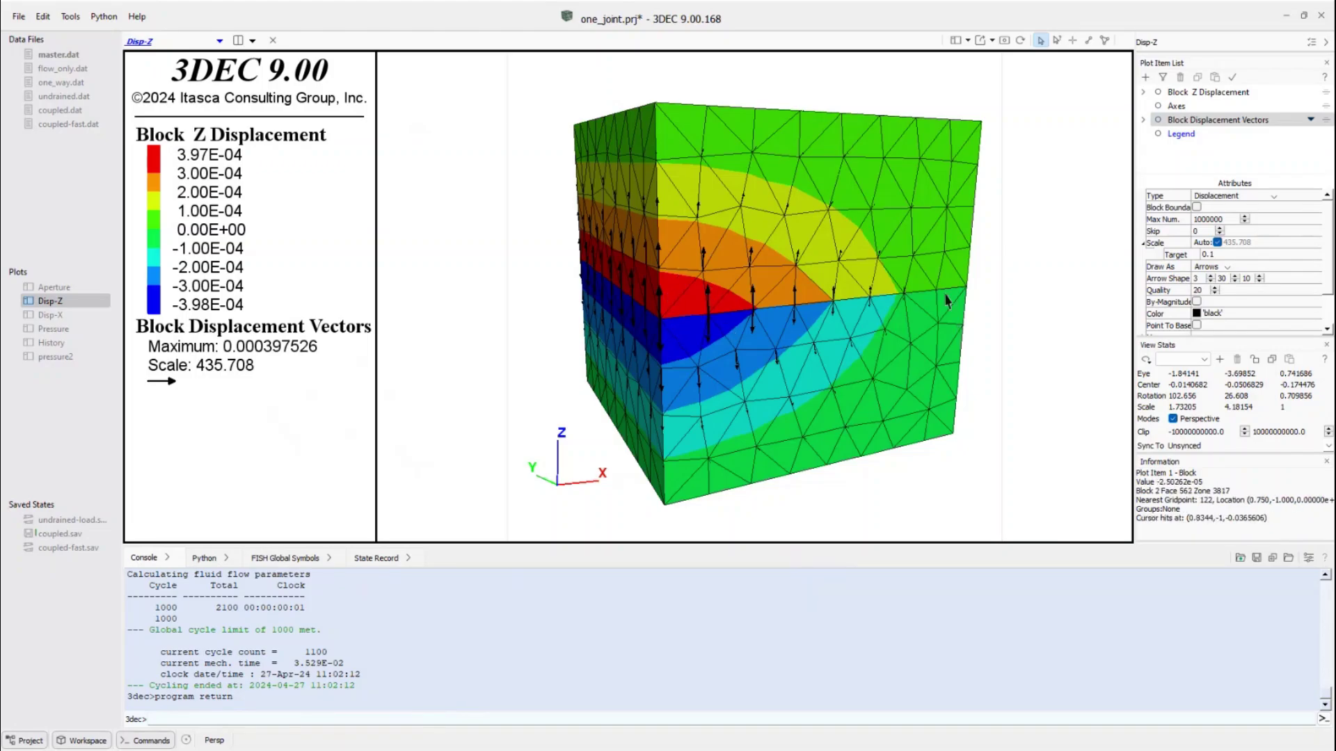
left_click_drag(950, 303, 828, 314)
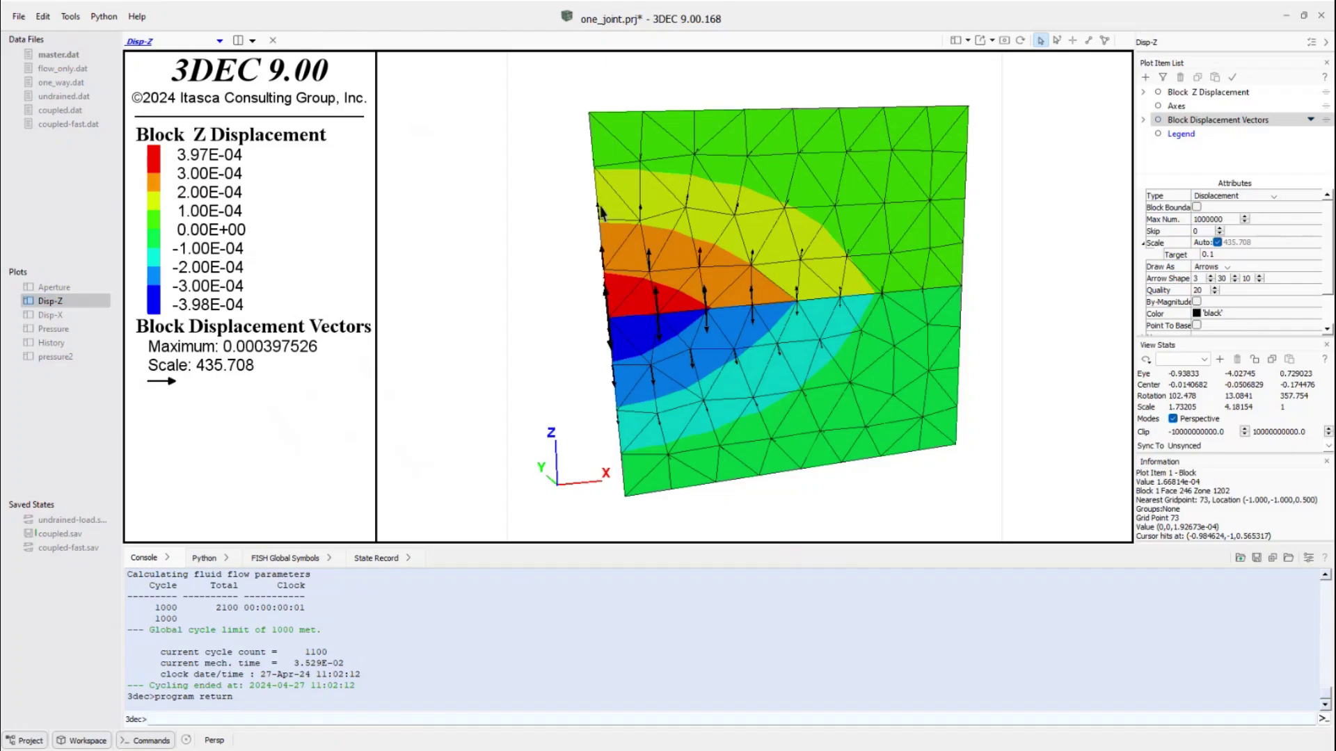
Open undrained.dat and review its joint and fluid properties, boundary velocities, applied top stress, local damping and shear stage.
double_click(68, 99)
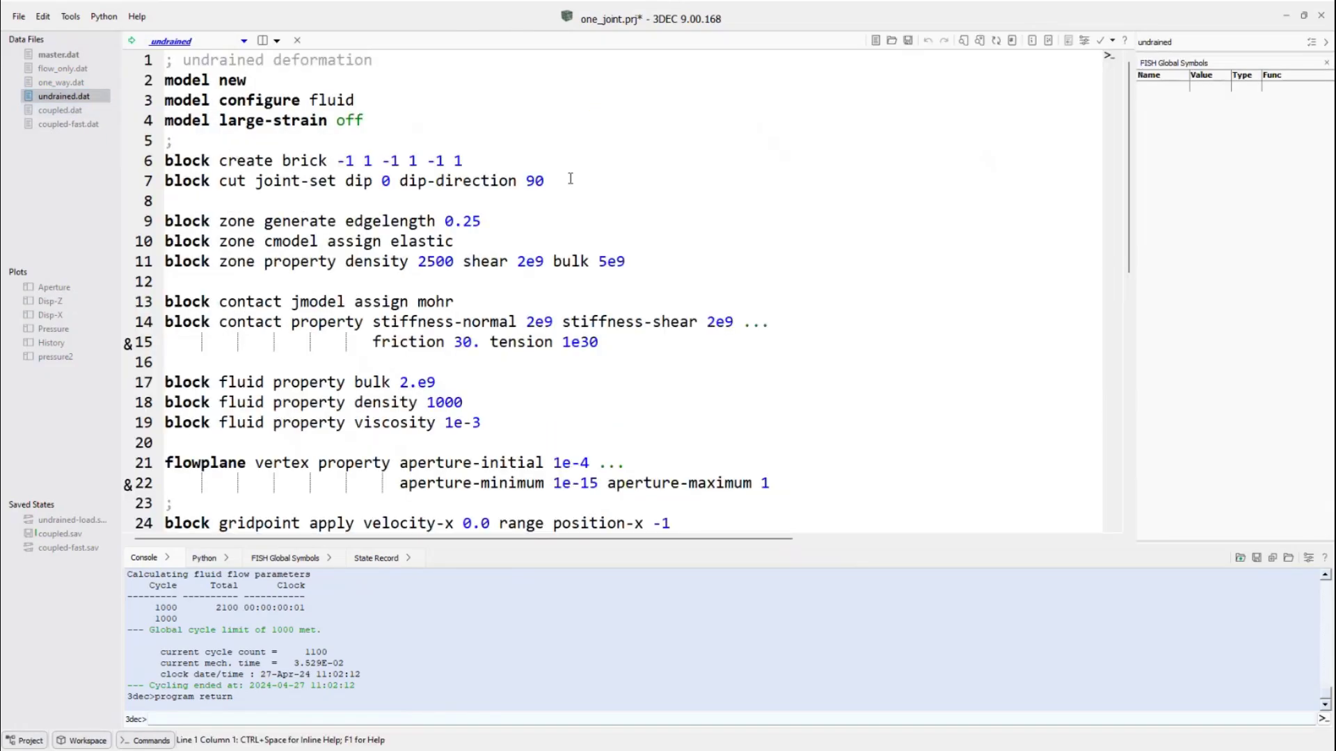
scroll(567, 159, "down", 5)
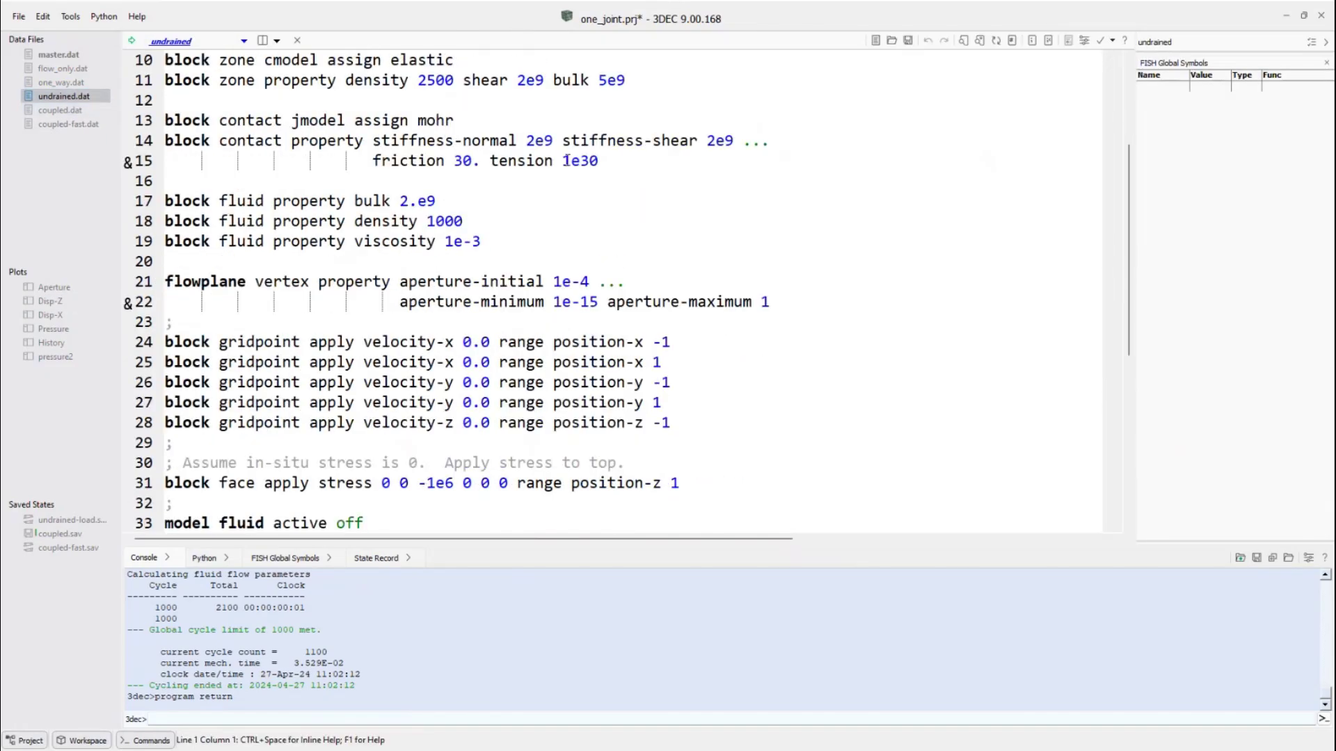
scroll(567, 159, "down", 1)
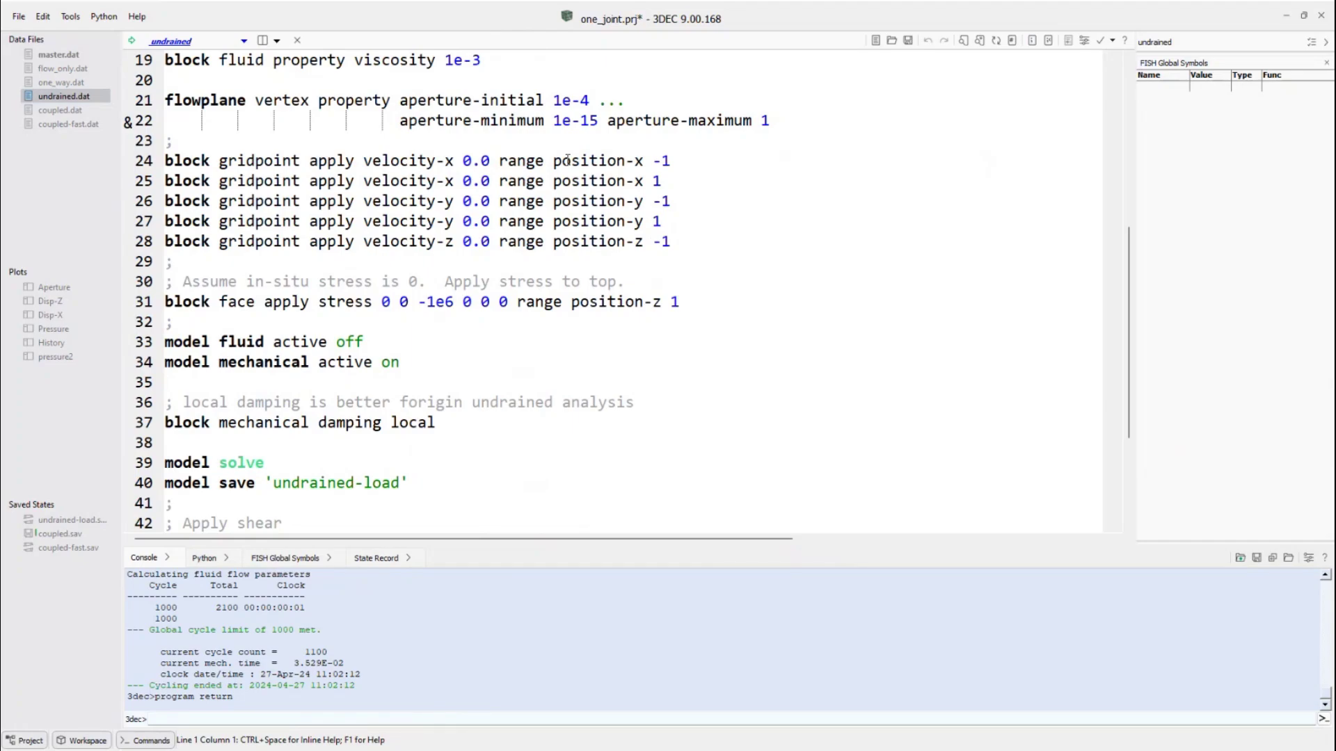
scroll(368, 188, "up", 2)
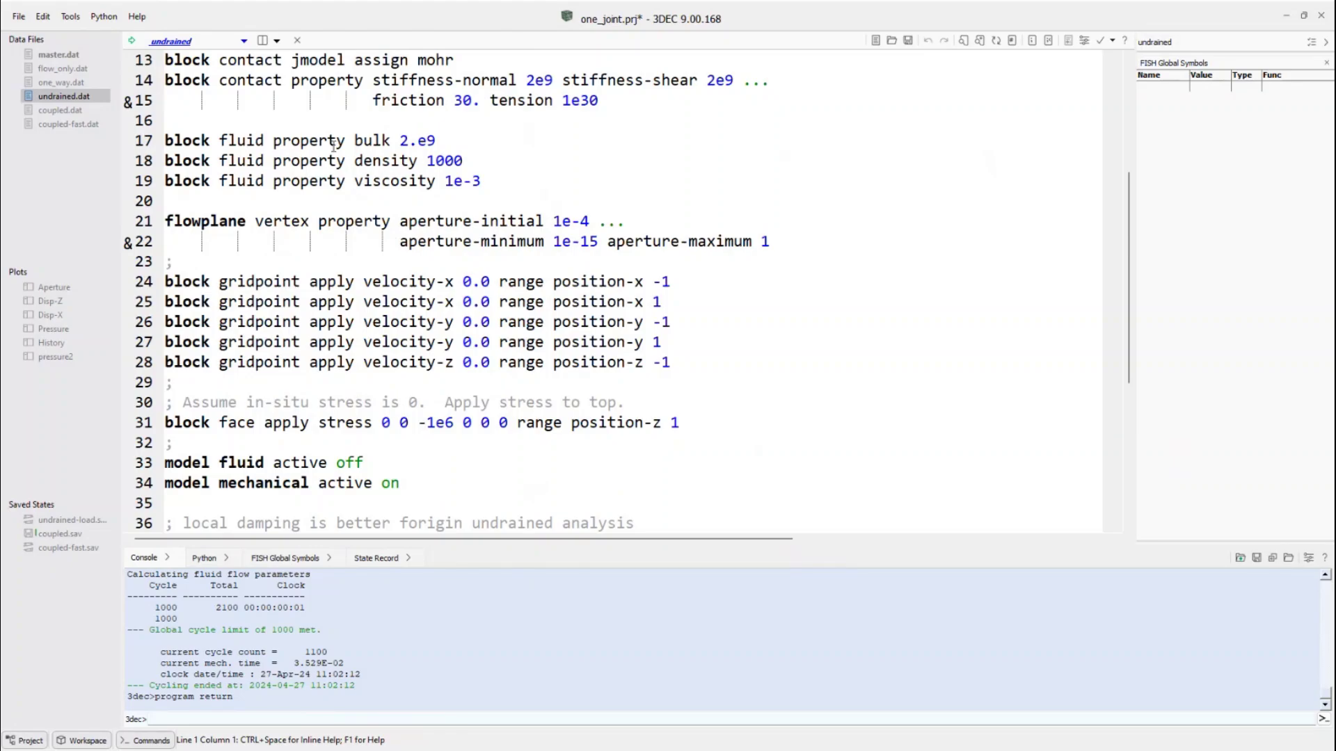
scroll(431, 146, "down", 5)
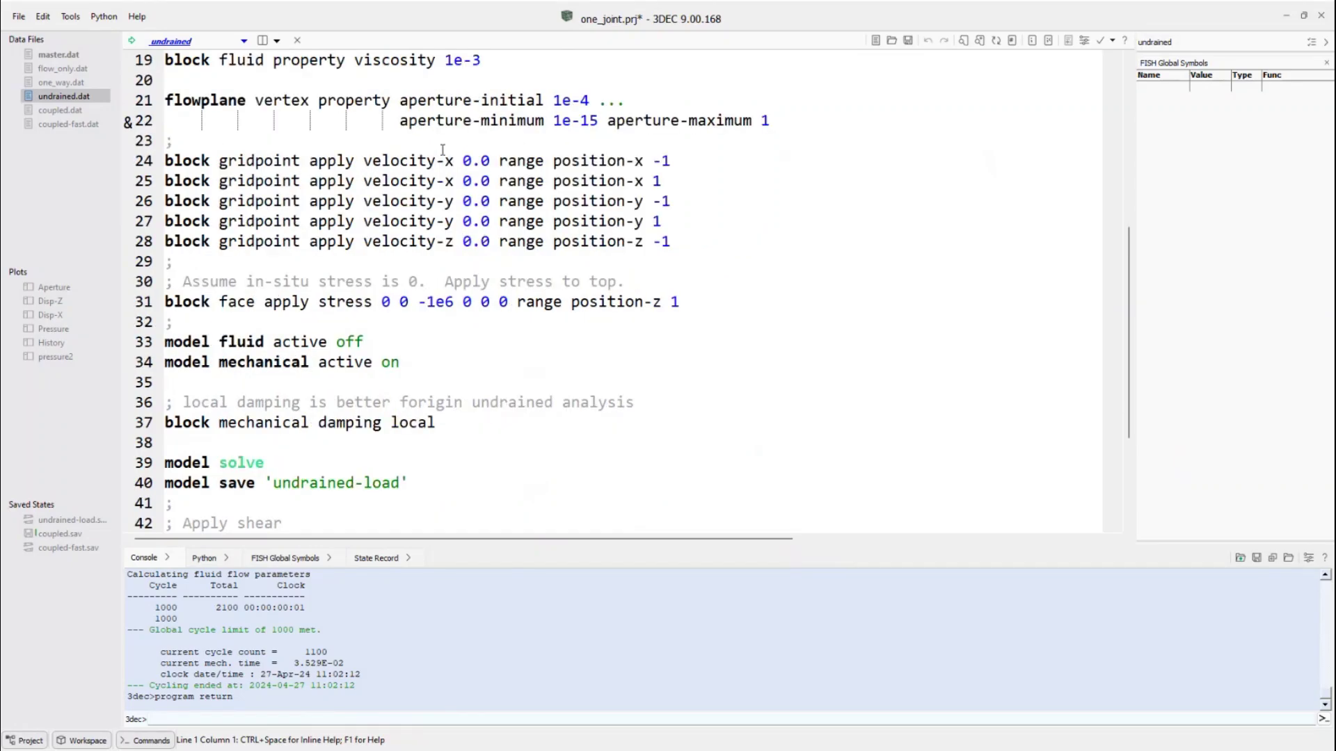
scroll(418, 156, "up", 2)
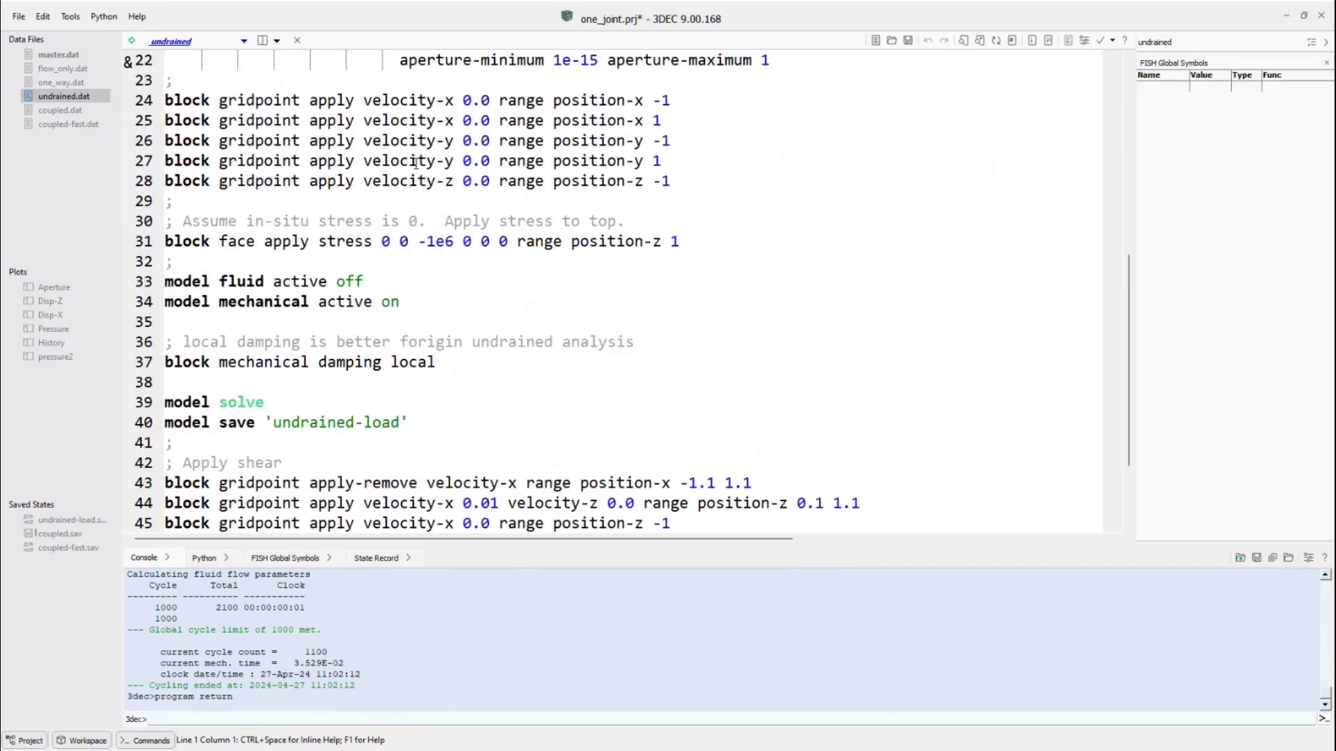
scroll(421, 165, "down", 2)
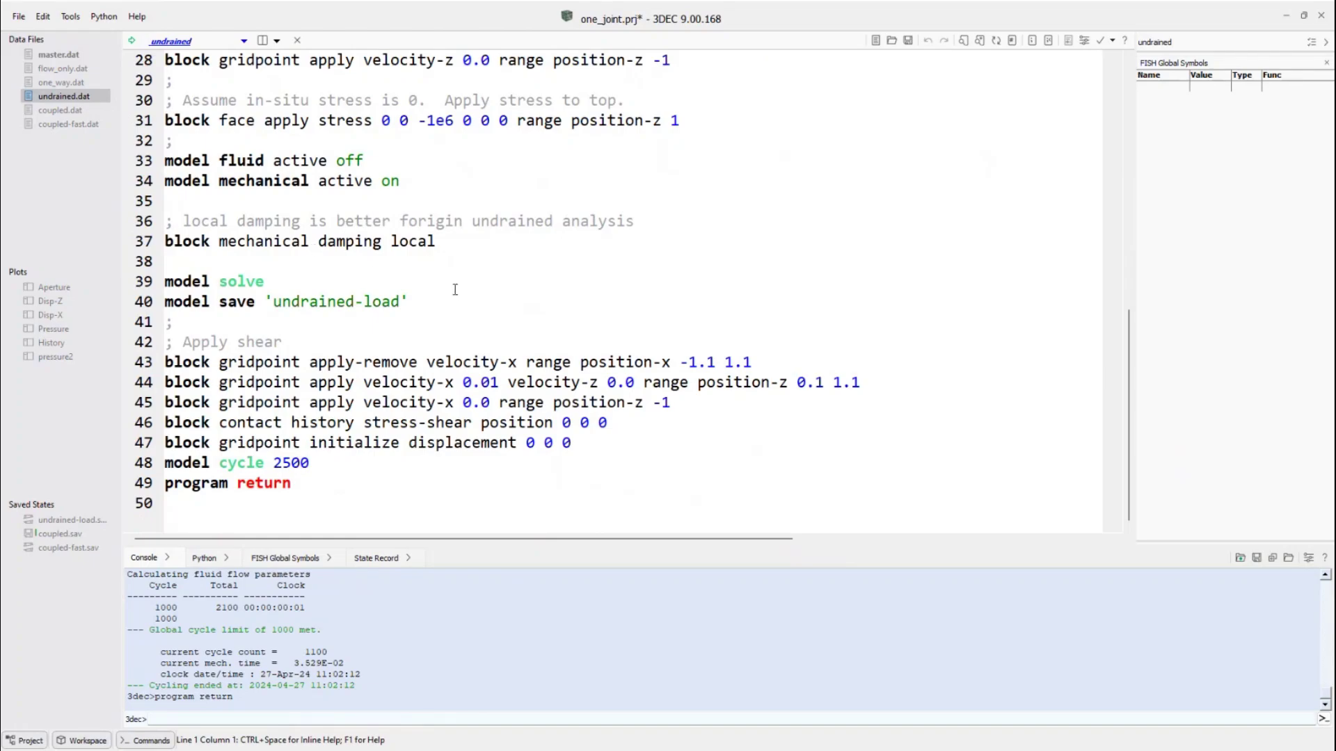
scroll(455, 289, "up", 3)
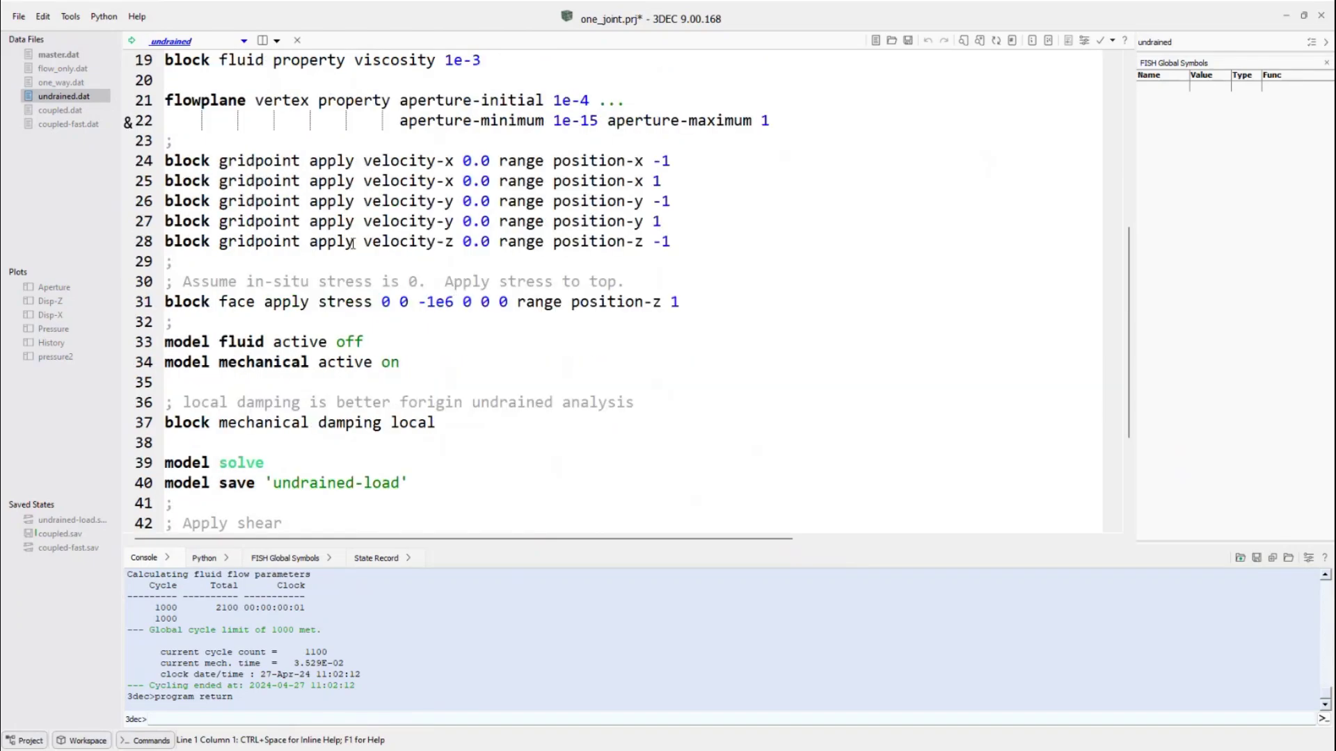
scroll(387, 170, "up", 6)
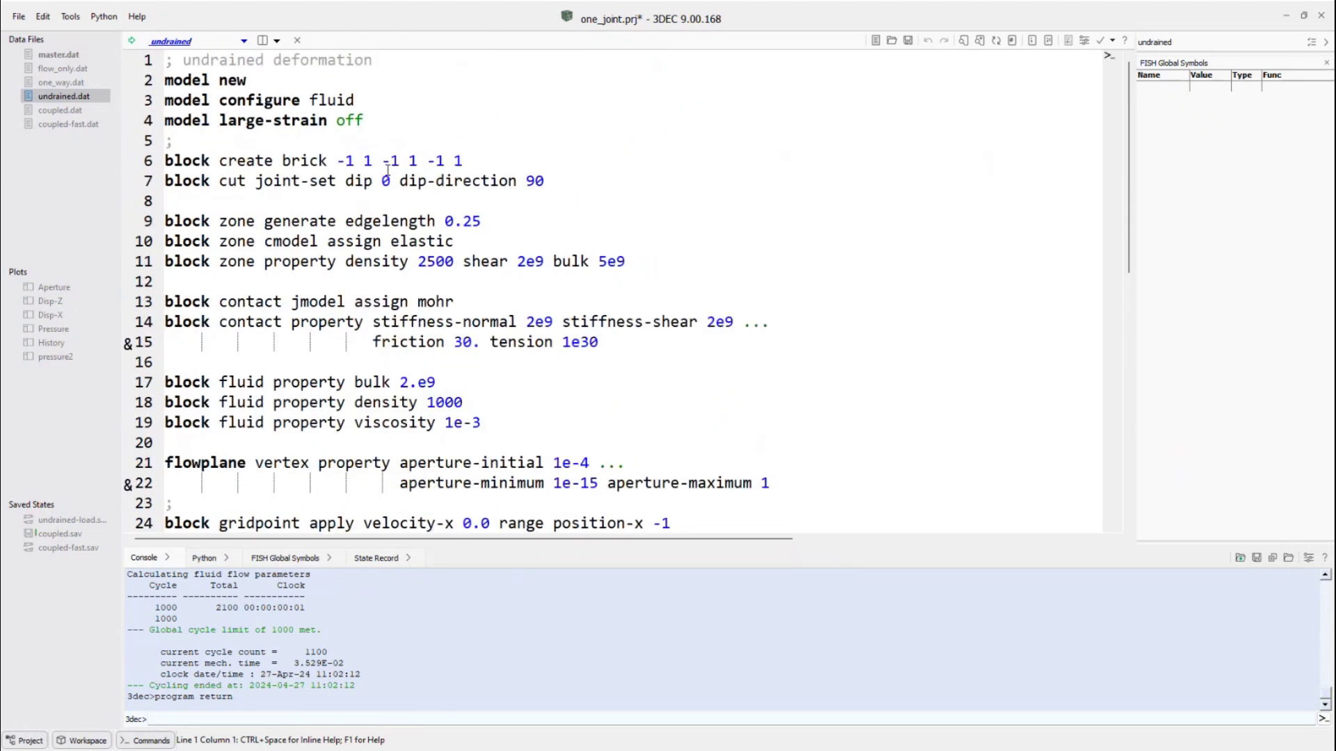
Open coupled.dat and review its block, joint and fluid properties, especially the flowplane's initial, minimum and maximum aperture settings.
double_click(48, 111)
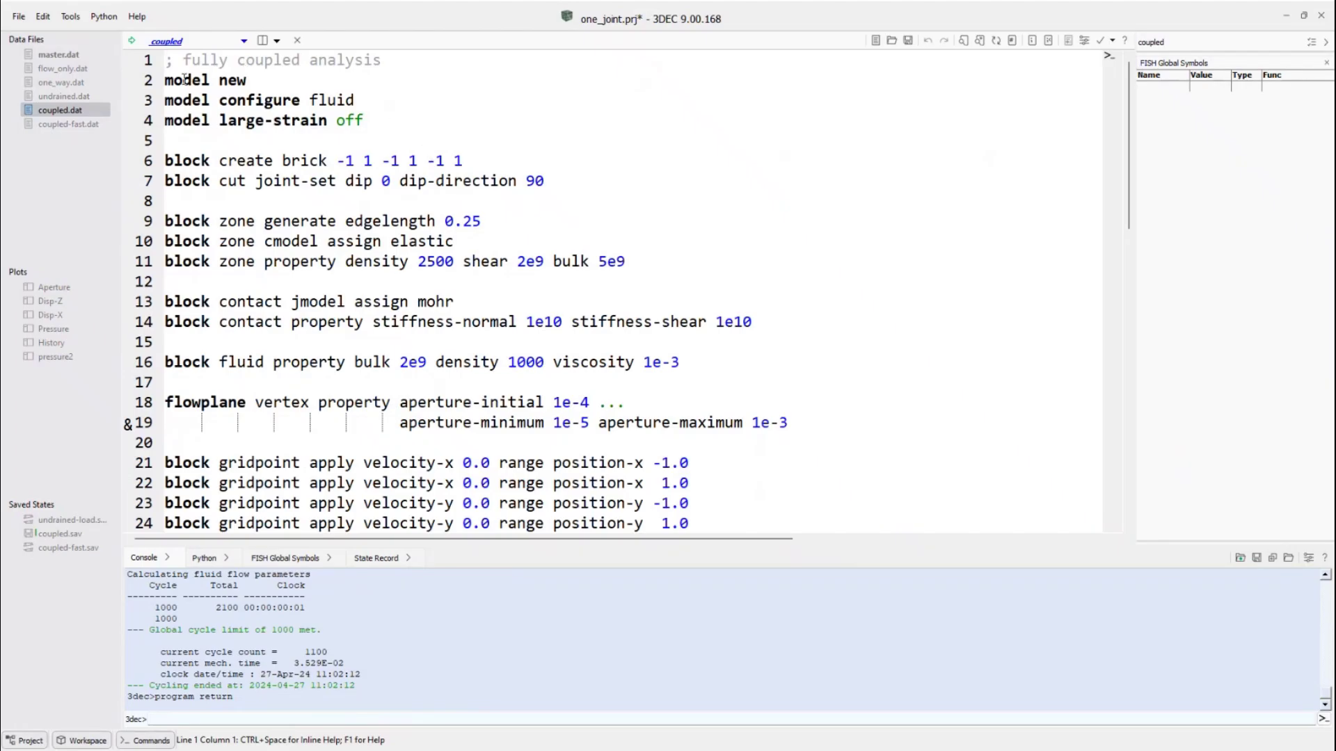
scroll(352, 135, "down", 1)
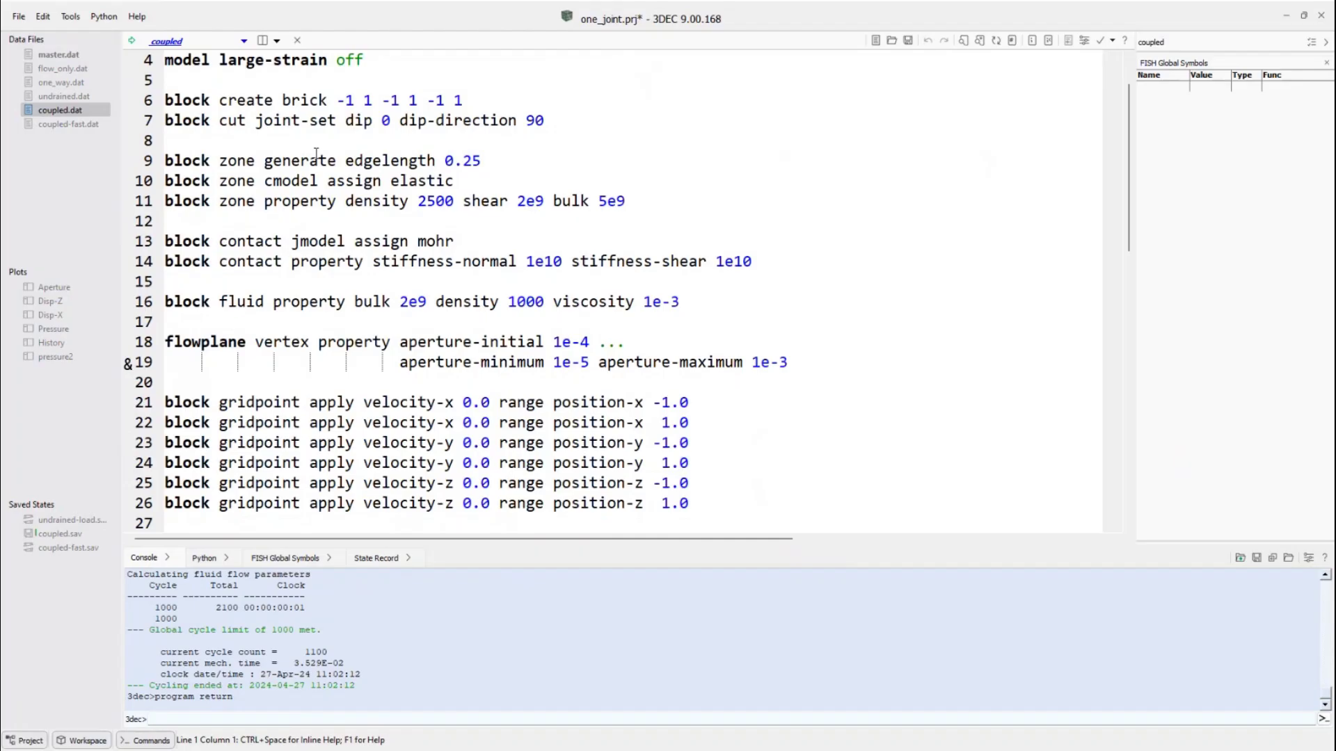
scroll(316, 153, "down", 1)
scroll(288, 156, "down", 1)
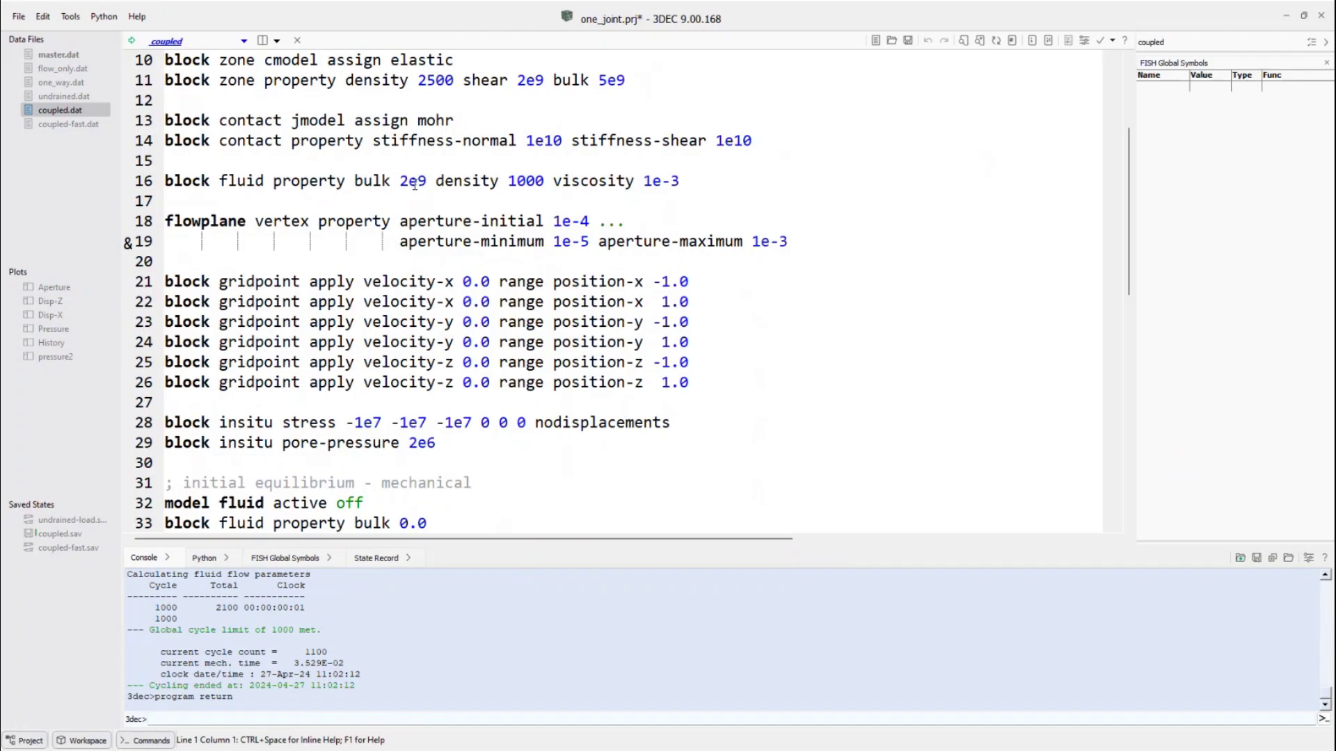
scroll(410, 182, "down", 4)
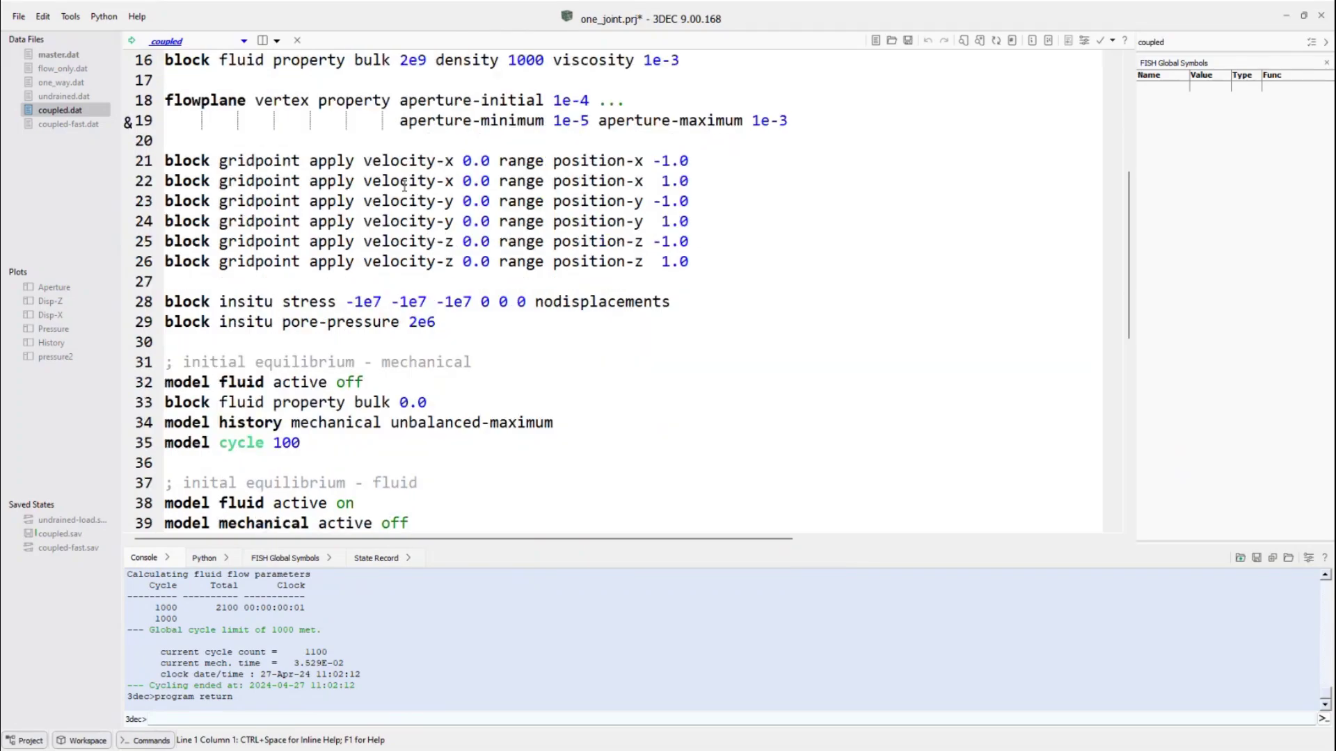
scroll(404, 187, "down", 4)
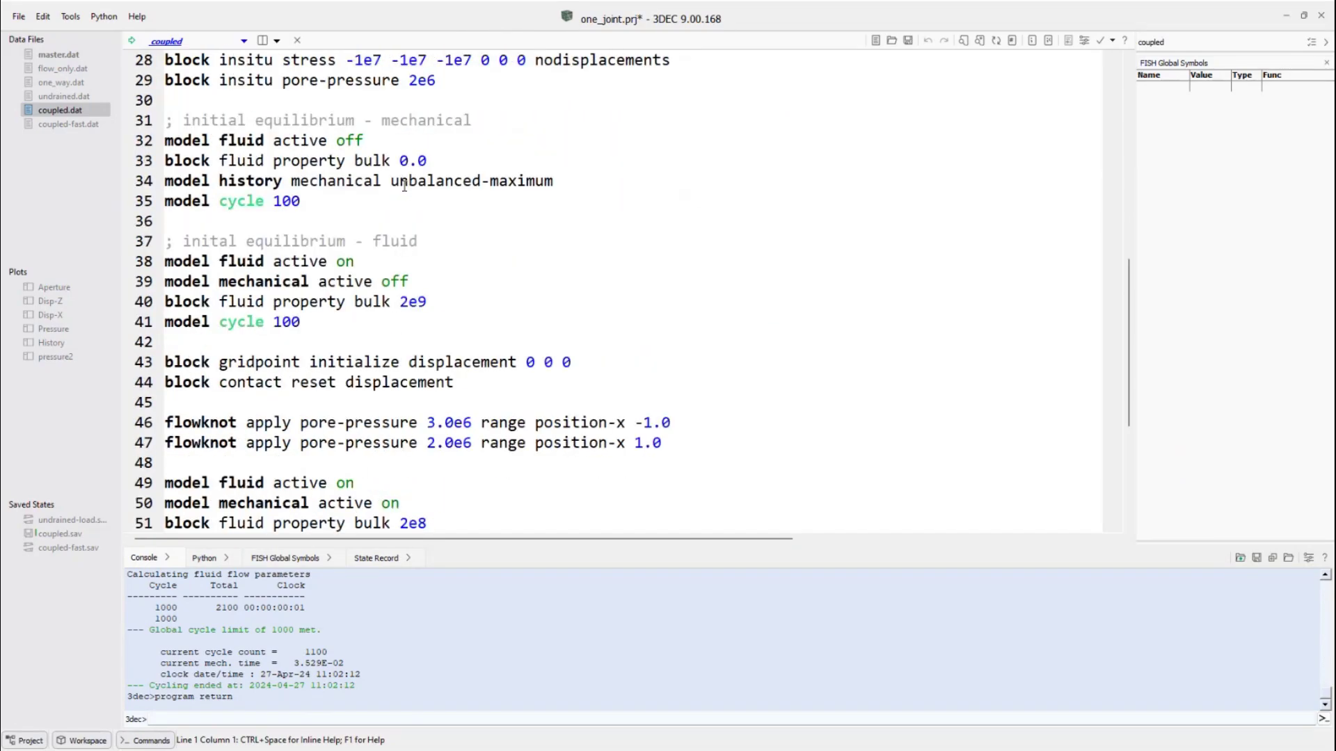
scroll(404, 187, "up", 8)
scroll(404, 186, "up", 1)
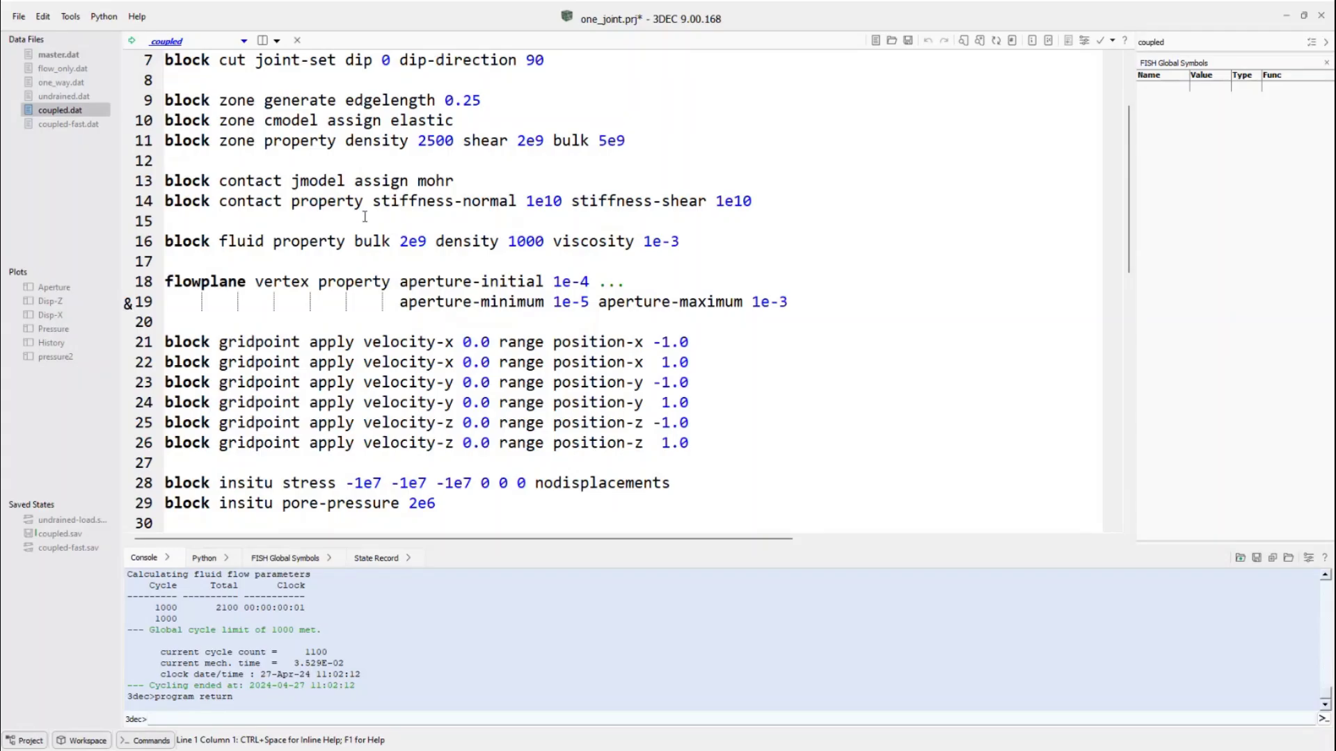
scroll(365, 217, "down", 1)
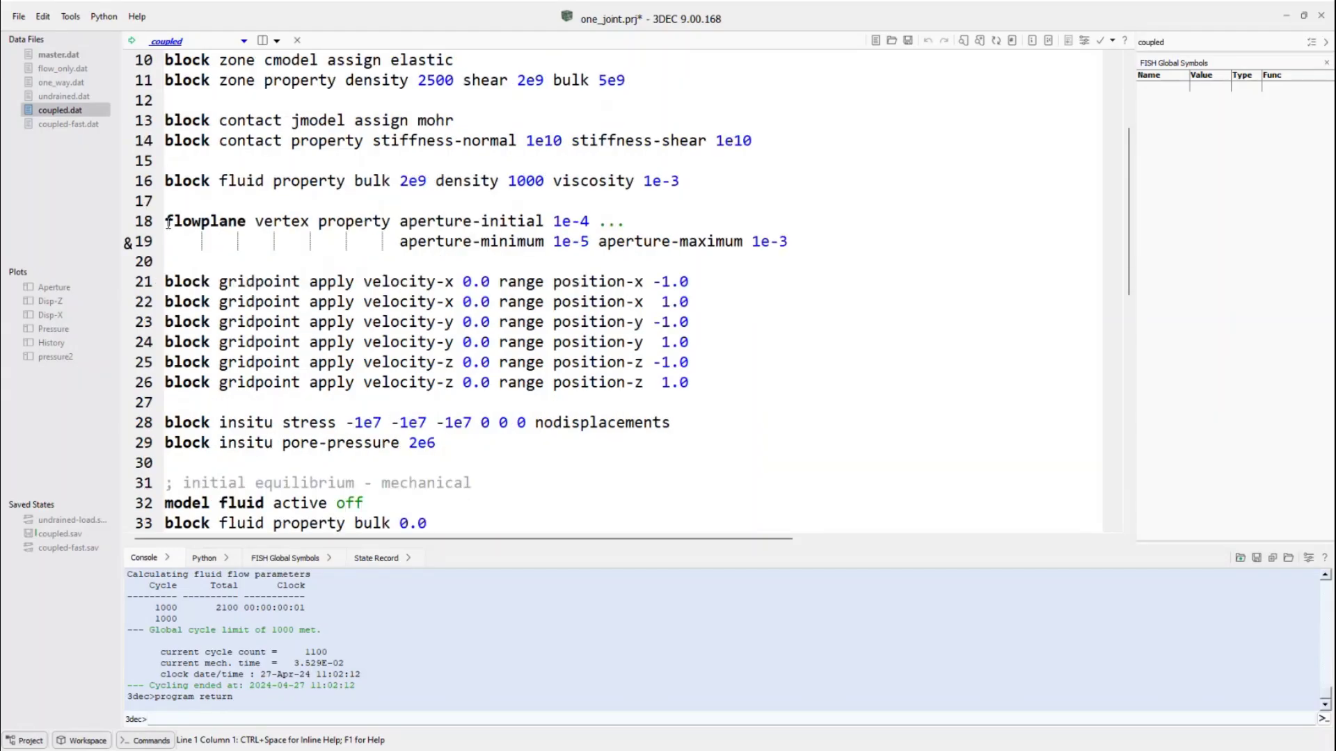
left_click_drag(168, 223, 796, 242)
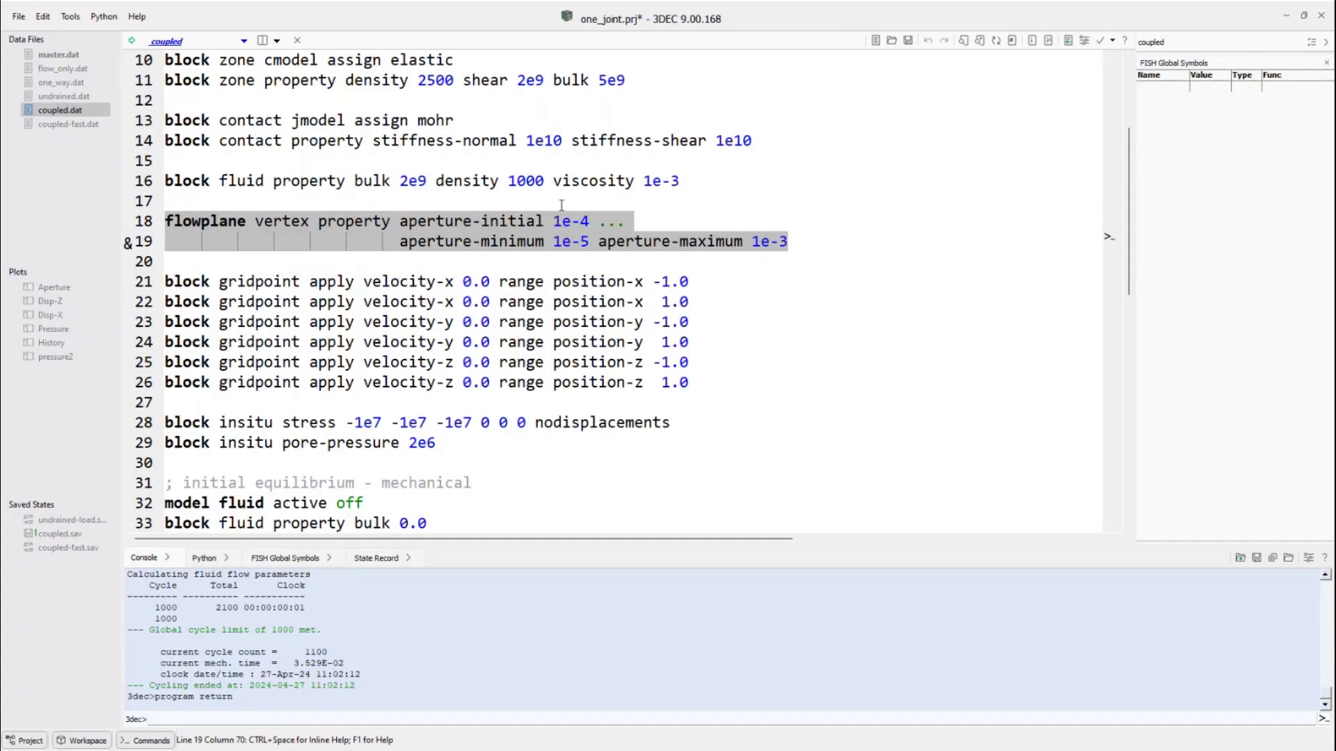
Review the boundary velocities, in-situ stress and pore pressure, and the mechanical and fluid initial equilibrium stages in coupled.dat.
scroll(504, 230, "down", 2)
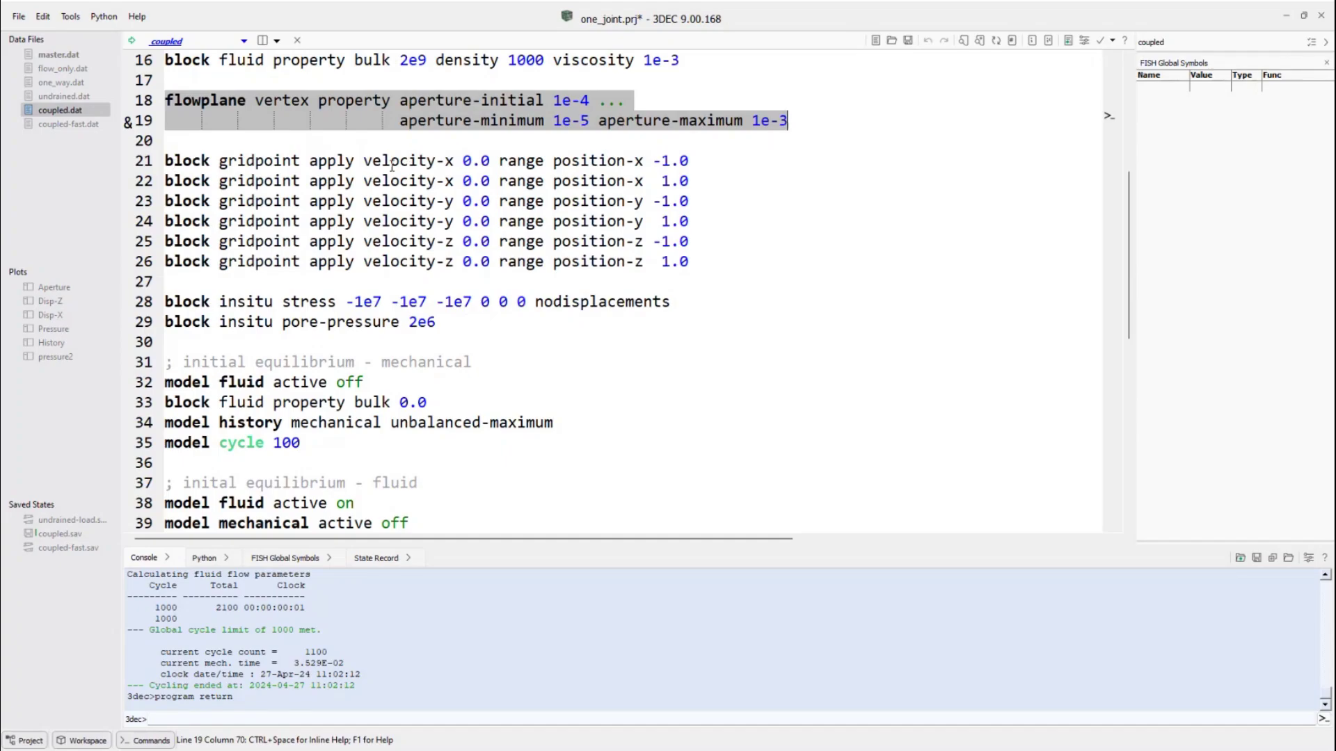
scroll(712, 266, "down", 1)
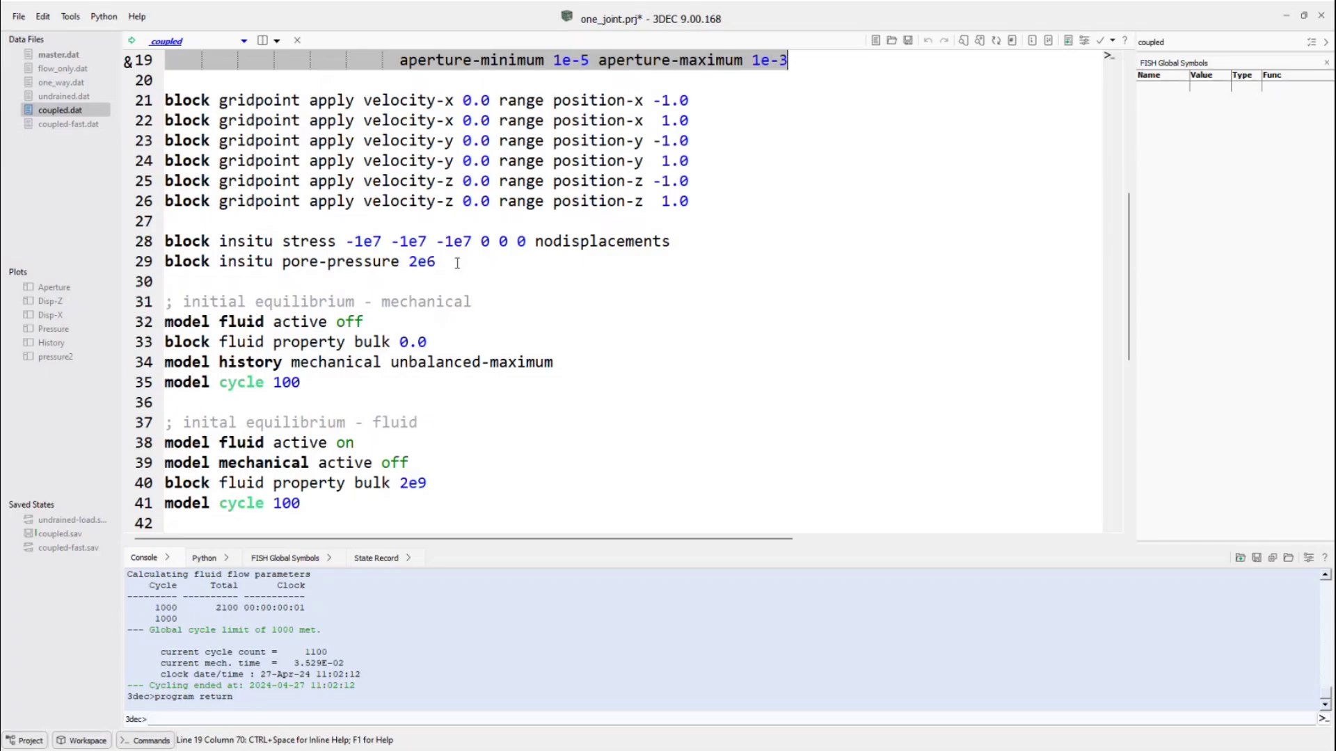
scroll(457, 263, "down", 2)
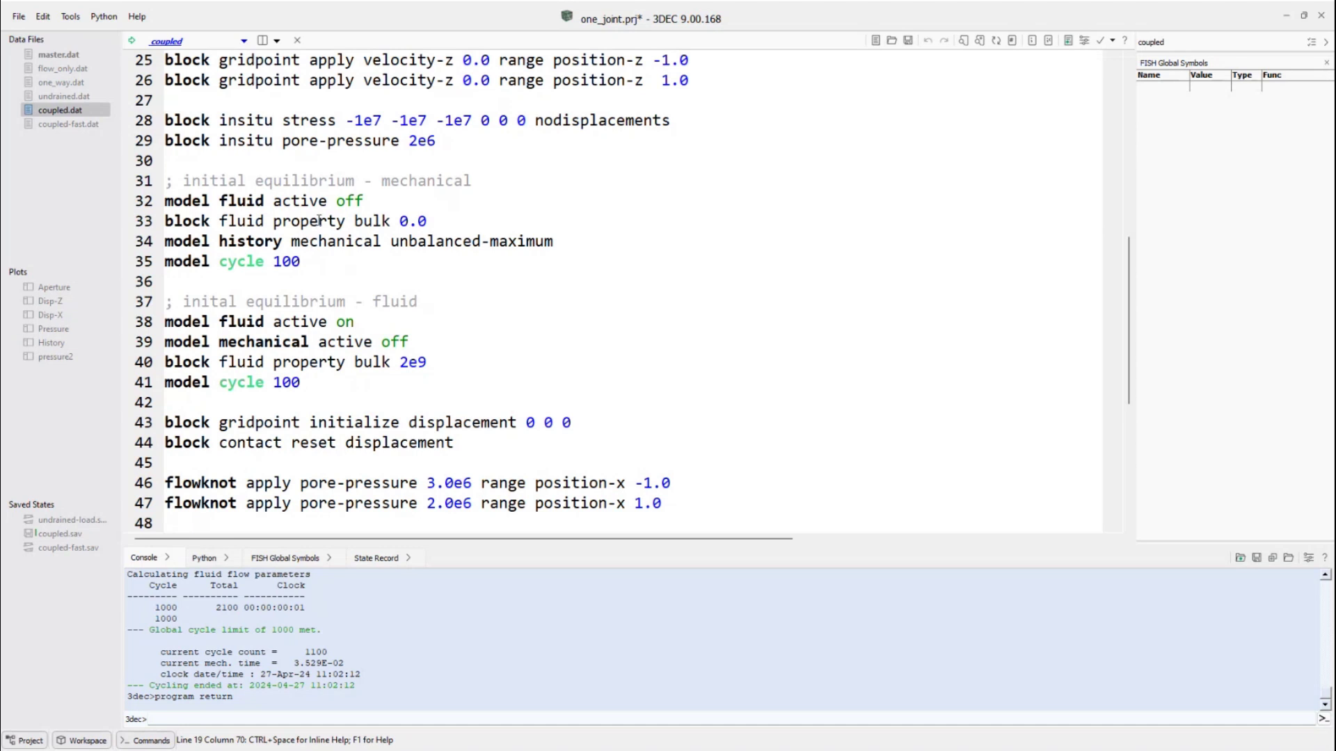
scroll(319, 221, "down", 2)
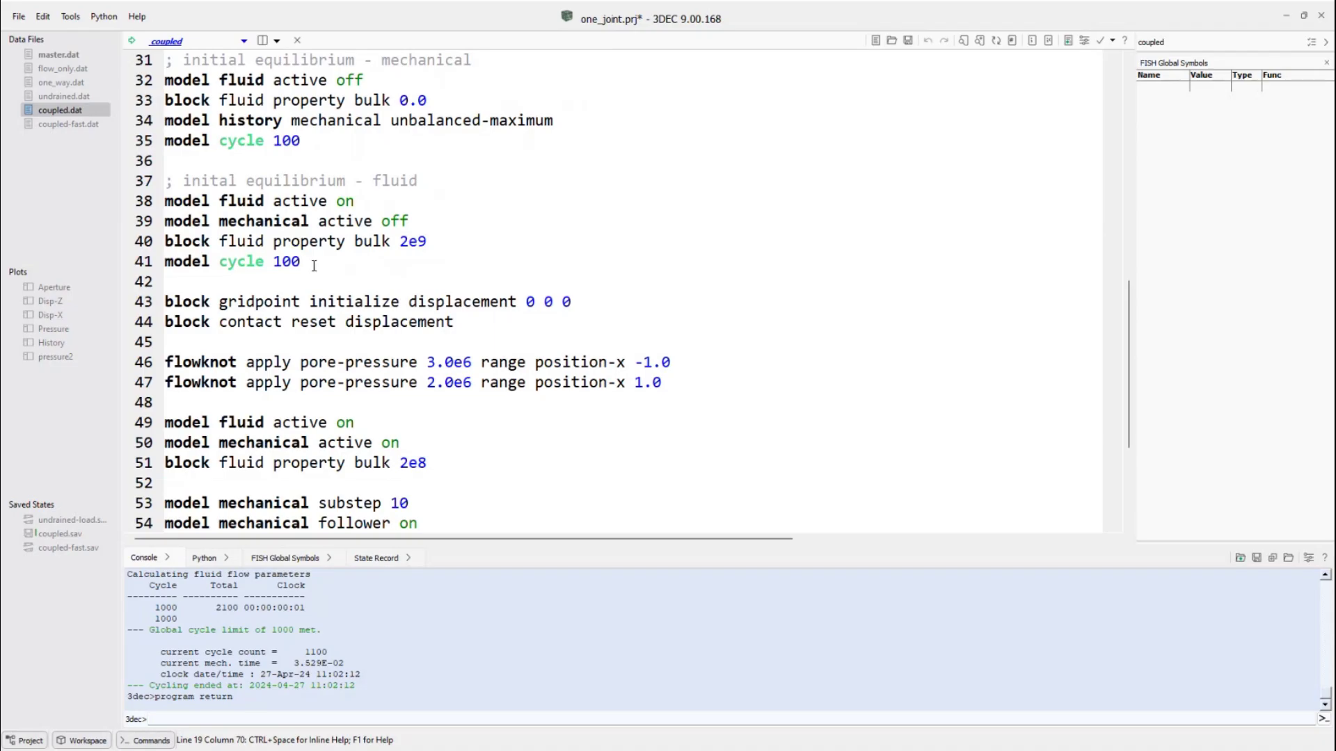
scroll(313, 261, "up", 3)
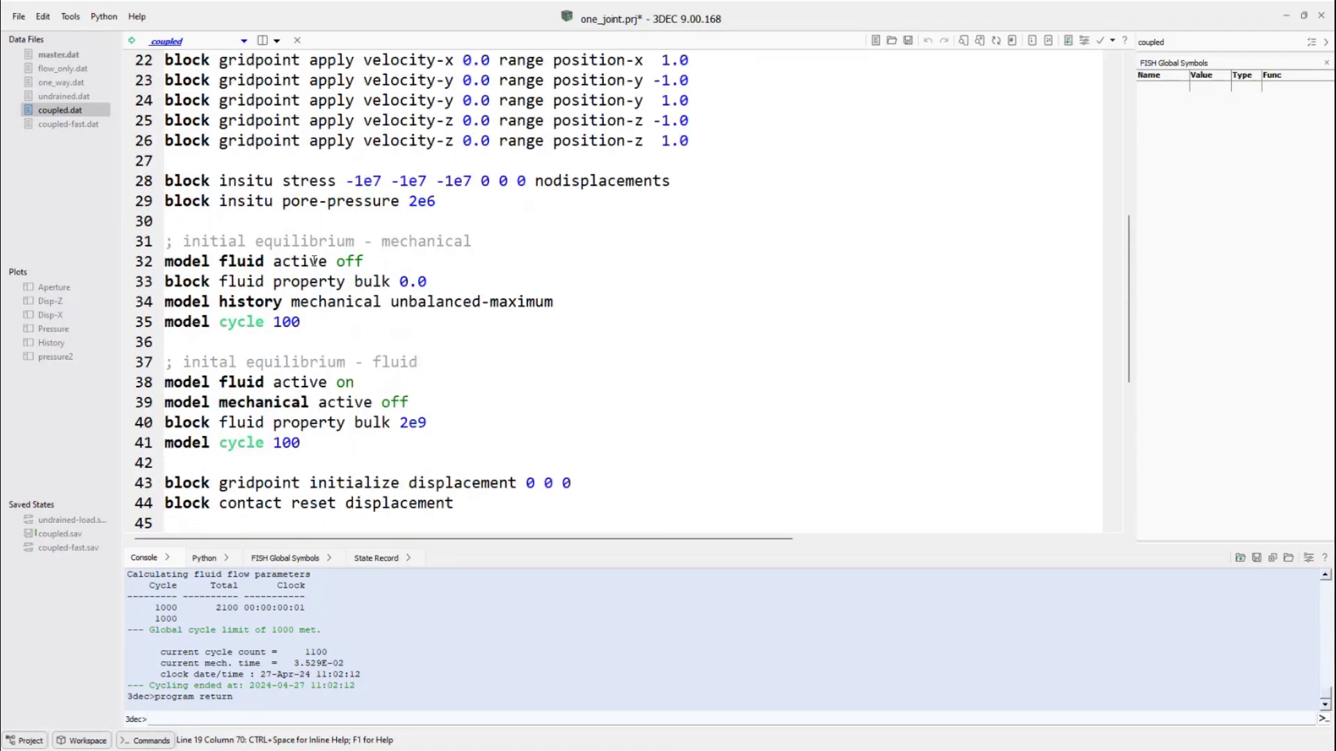
Run coupled.dat from its first line through the fluid initial equilibrium cycling, discarding the unsaved model state.
scroll(314, 261, "down", 2)
left_click_drag(300, 321, 165, 180)
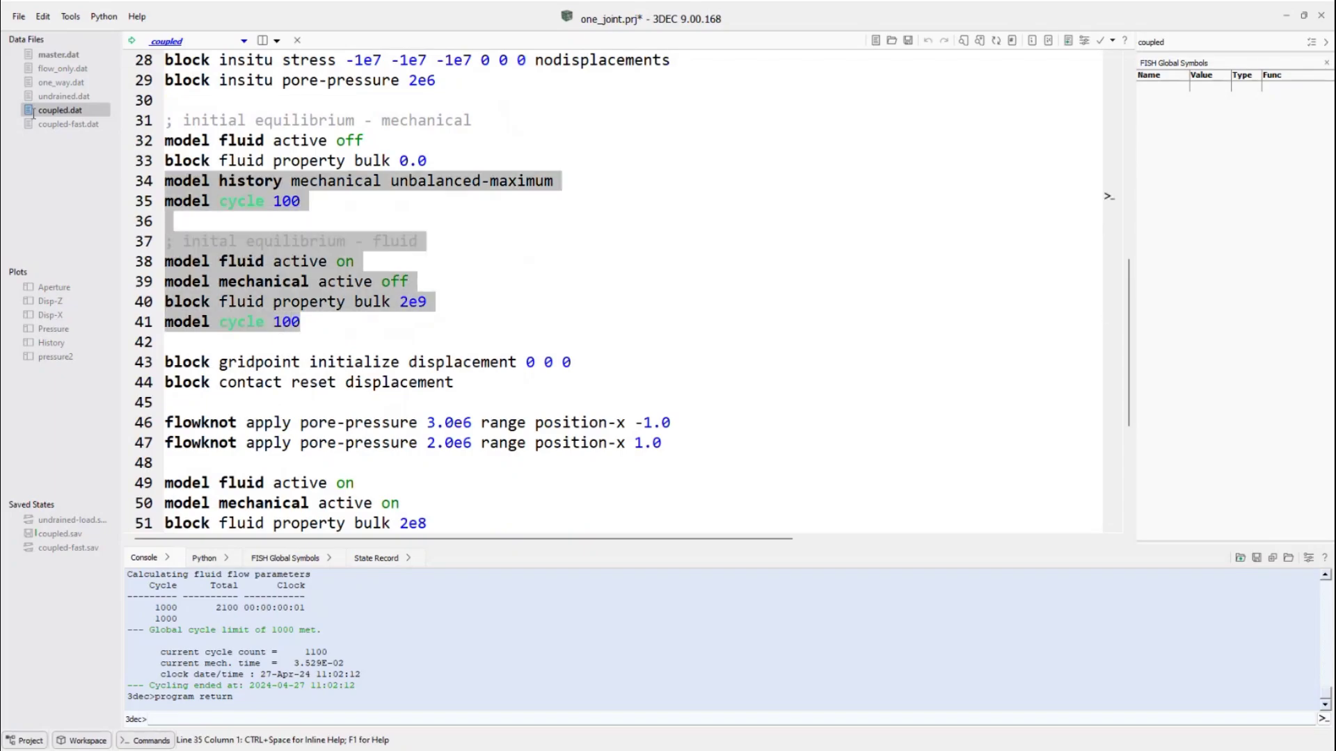
key("ctrl+a")
right_click(185, 94)
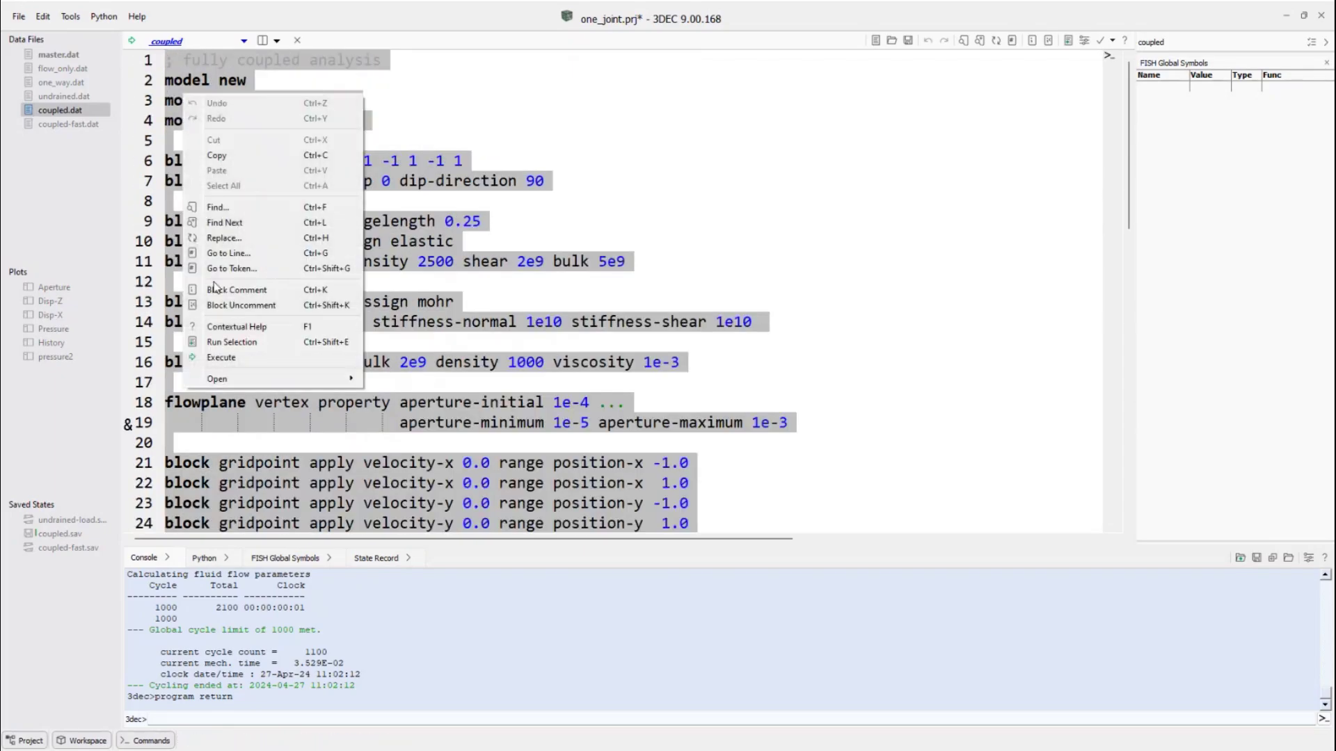
left_click(231, 342)
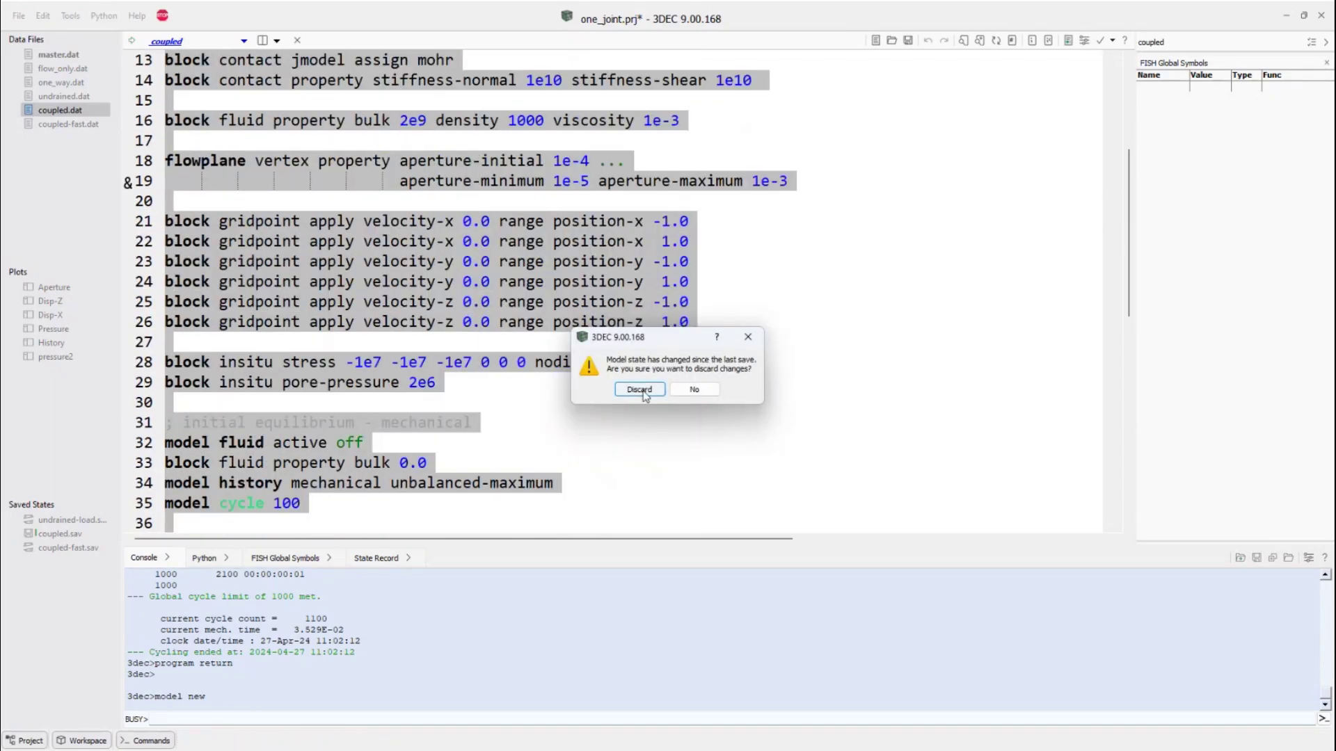
left_click(640, 391)
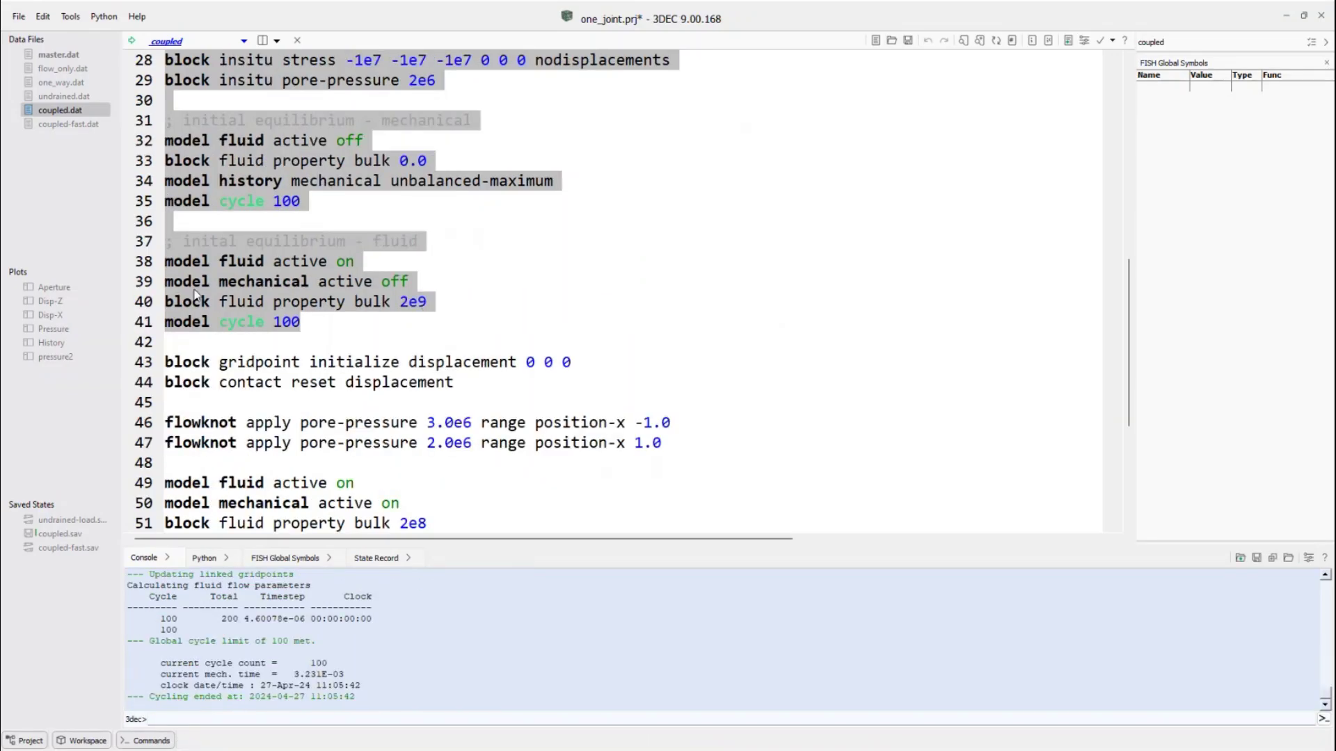
Inspect the Disp-Z and Pressure plots to check displacements and joint pore pressure after initial equilibrium.
double_click(51, 301)
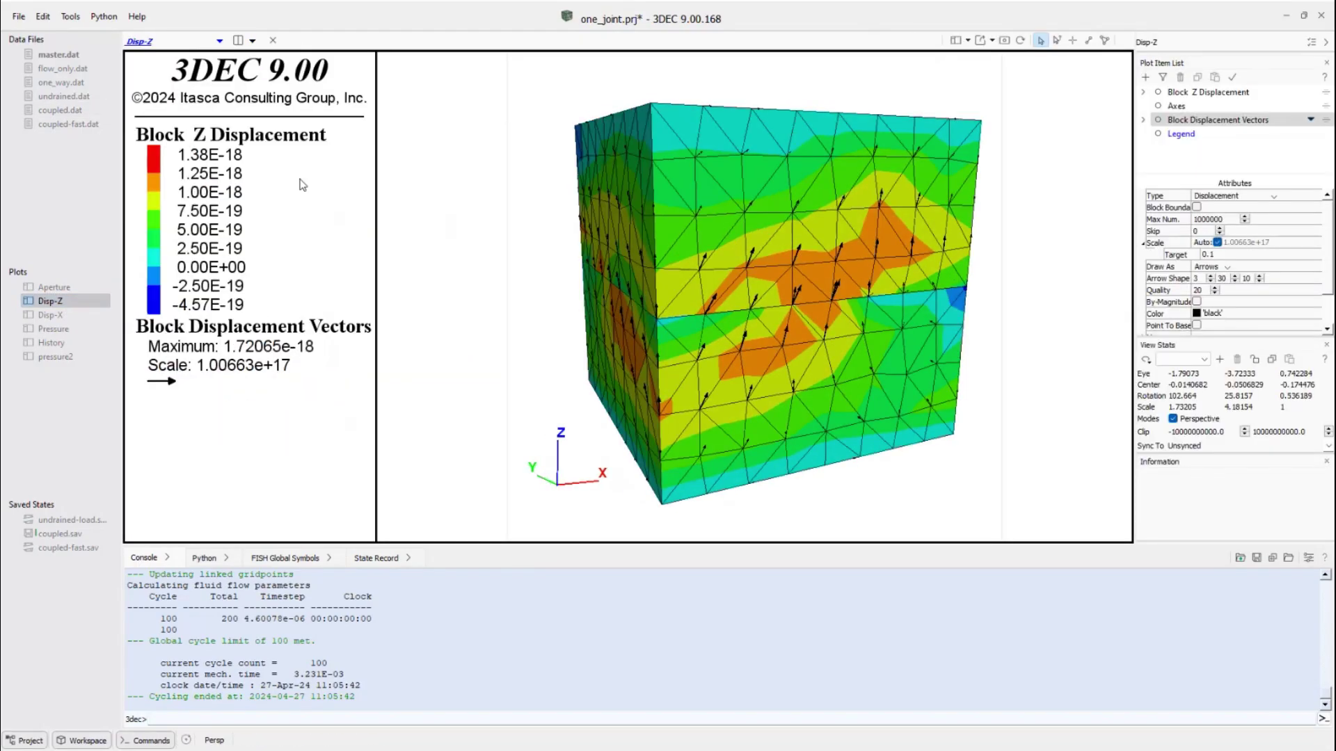
mouse_move(816, 270)
right_mouse_down()
mouse_move(768, 265)
mouse_move(817, 273)
right_mouse_up()
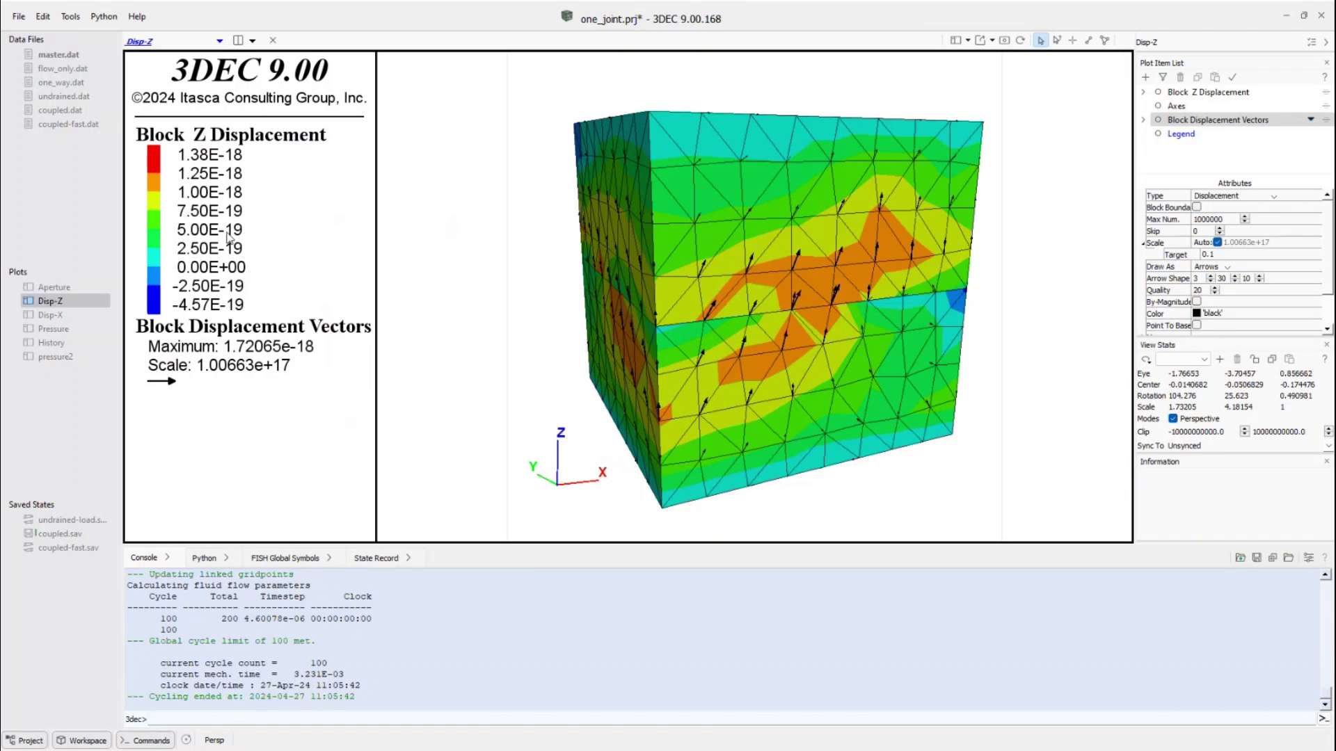
left_click(53, 330)
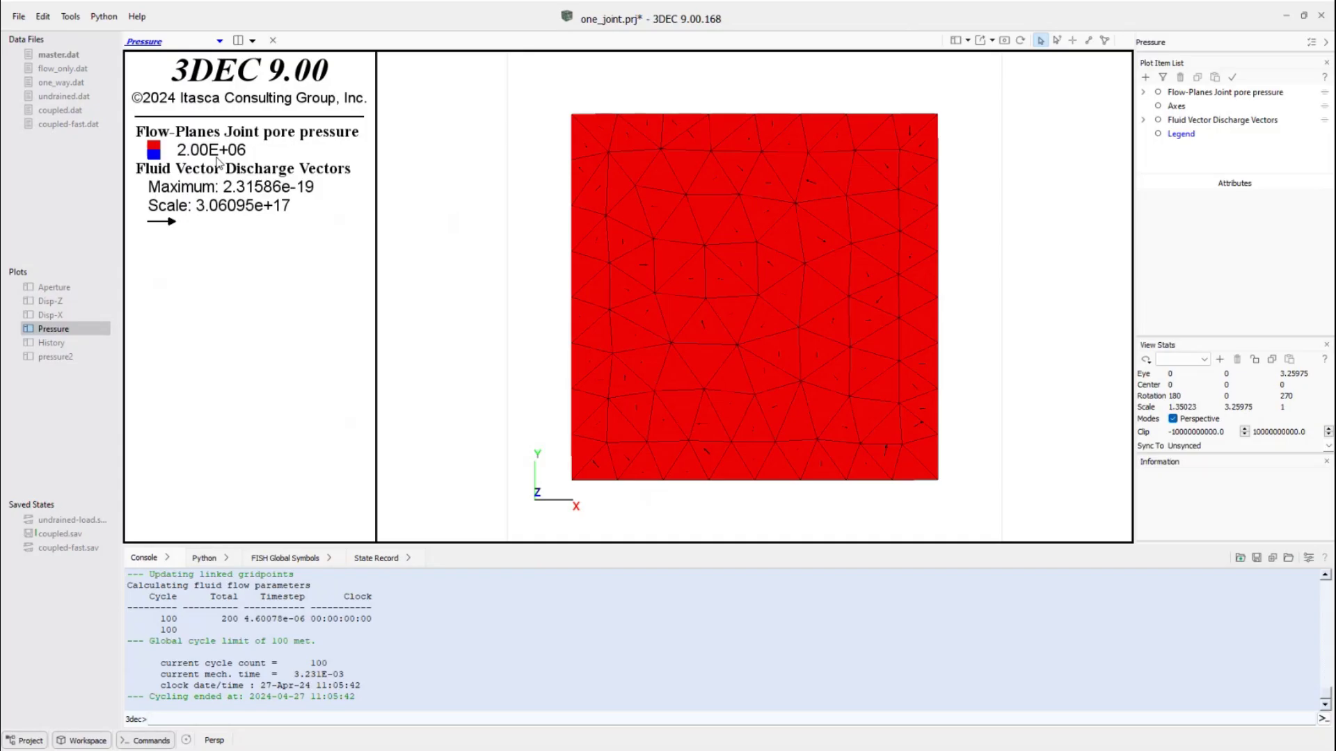
mouse_move(689, 254)
left_mouse_down()
mouse_move(759, 282)
mouse_move(691, 273)
left_mouse_up()
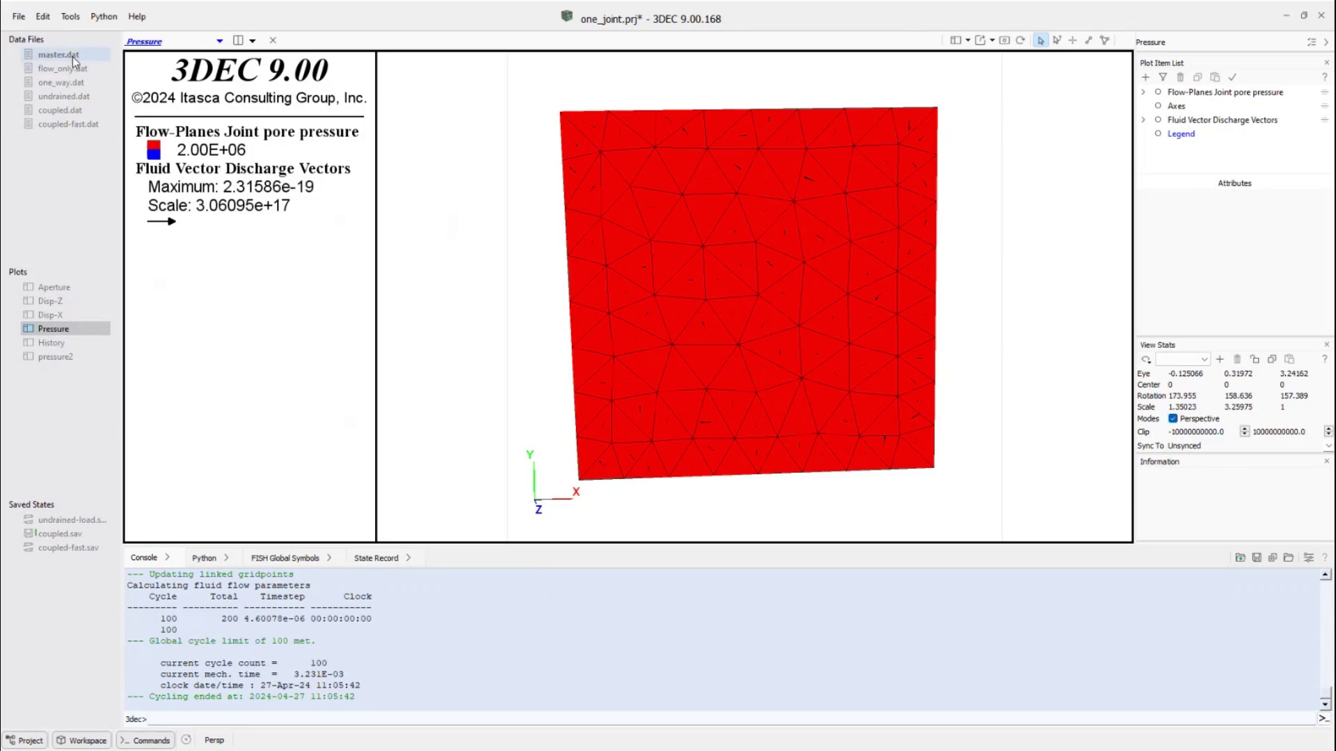
Return to coupled.dat and review the displacement resets and the pore pressures applied at the two x boundaries, against the equilibrium stages.
double_click(74, 114)
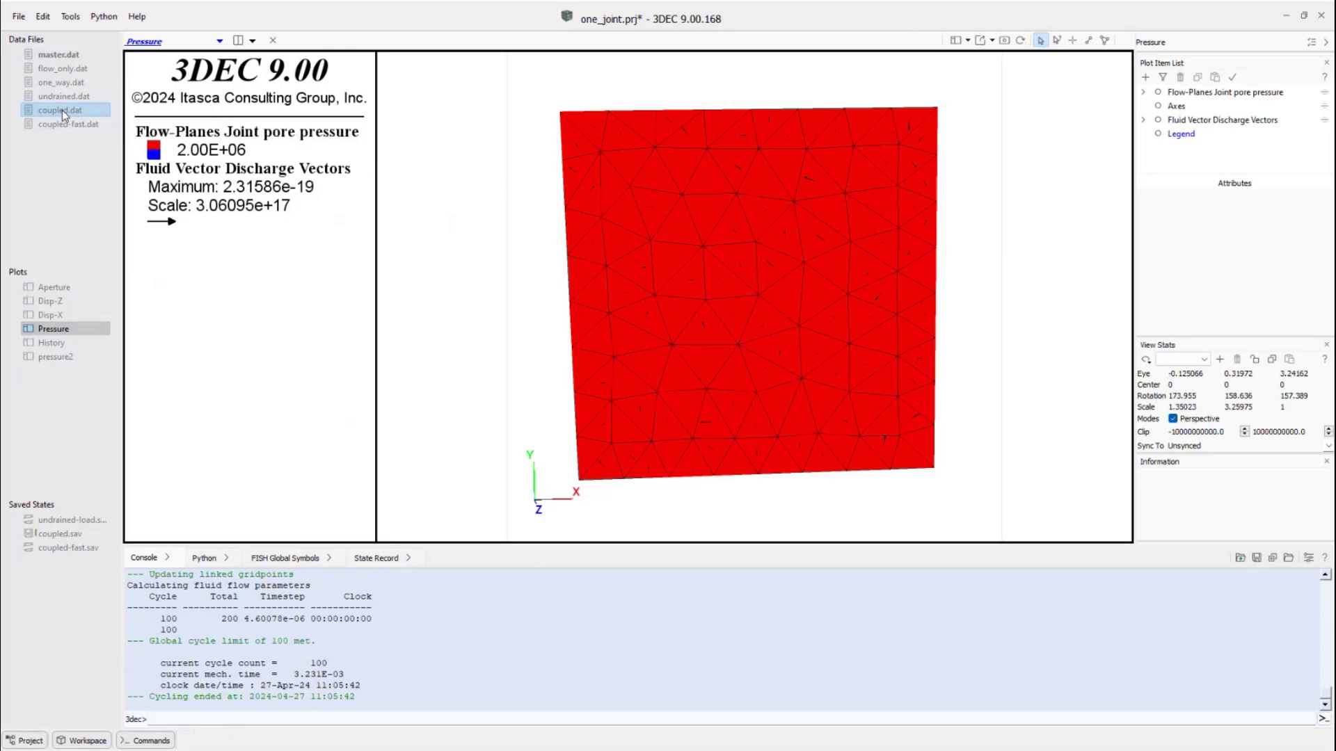
scroll(406, 239, "down", 1)
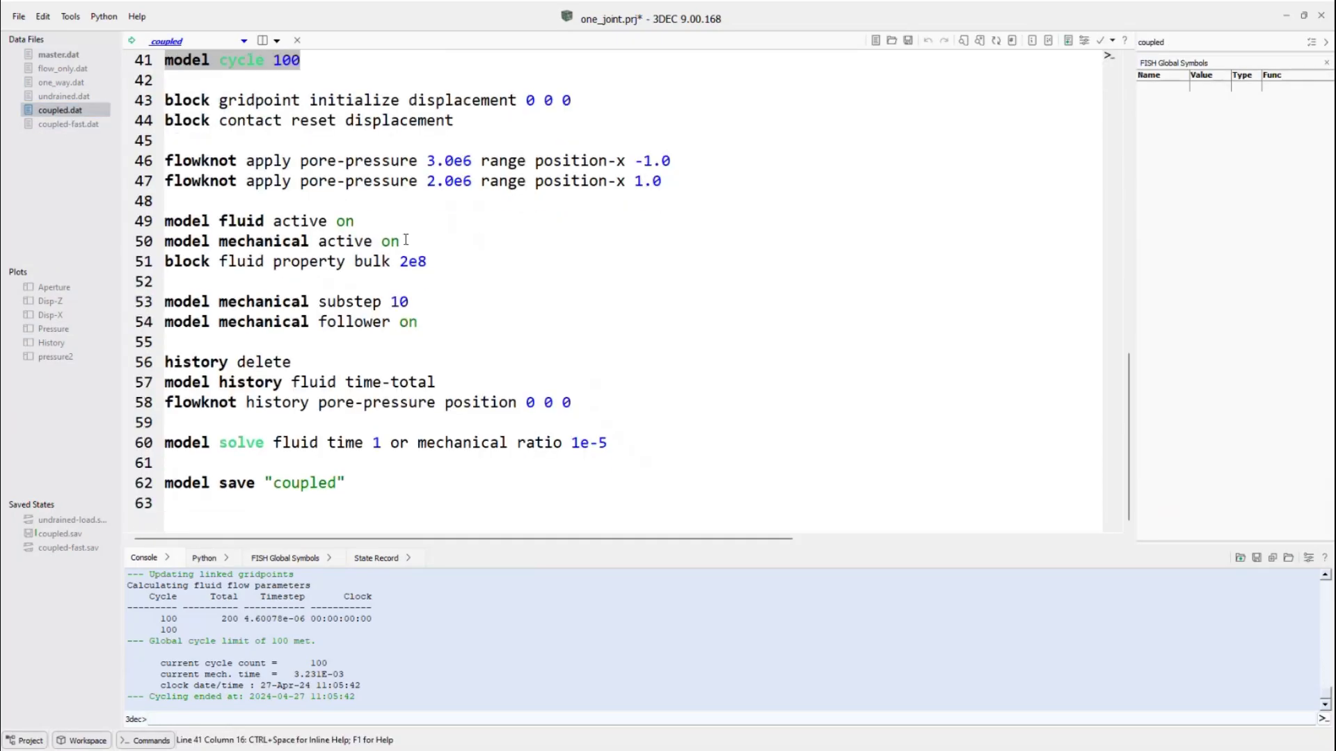
scroll(405, 222, "up", 1)
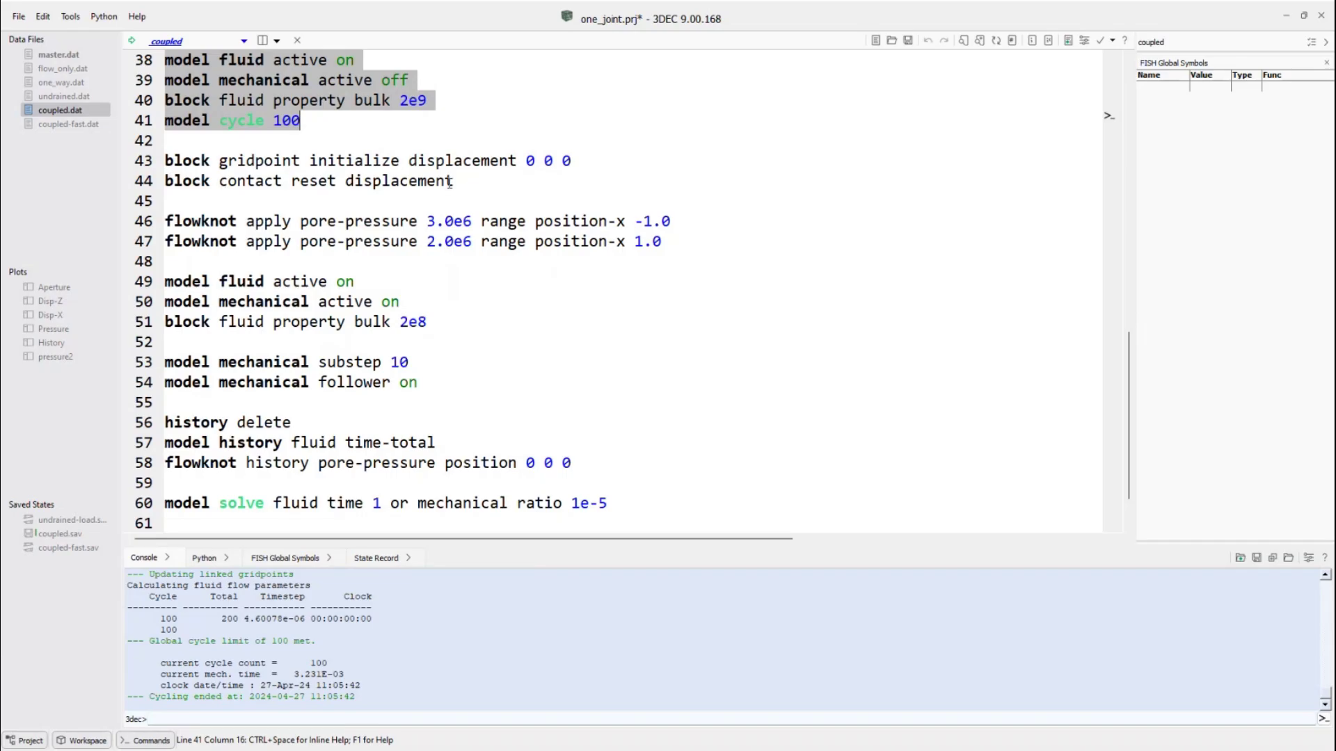
scroll(450, 182, "down", 1)
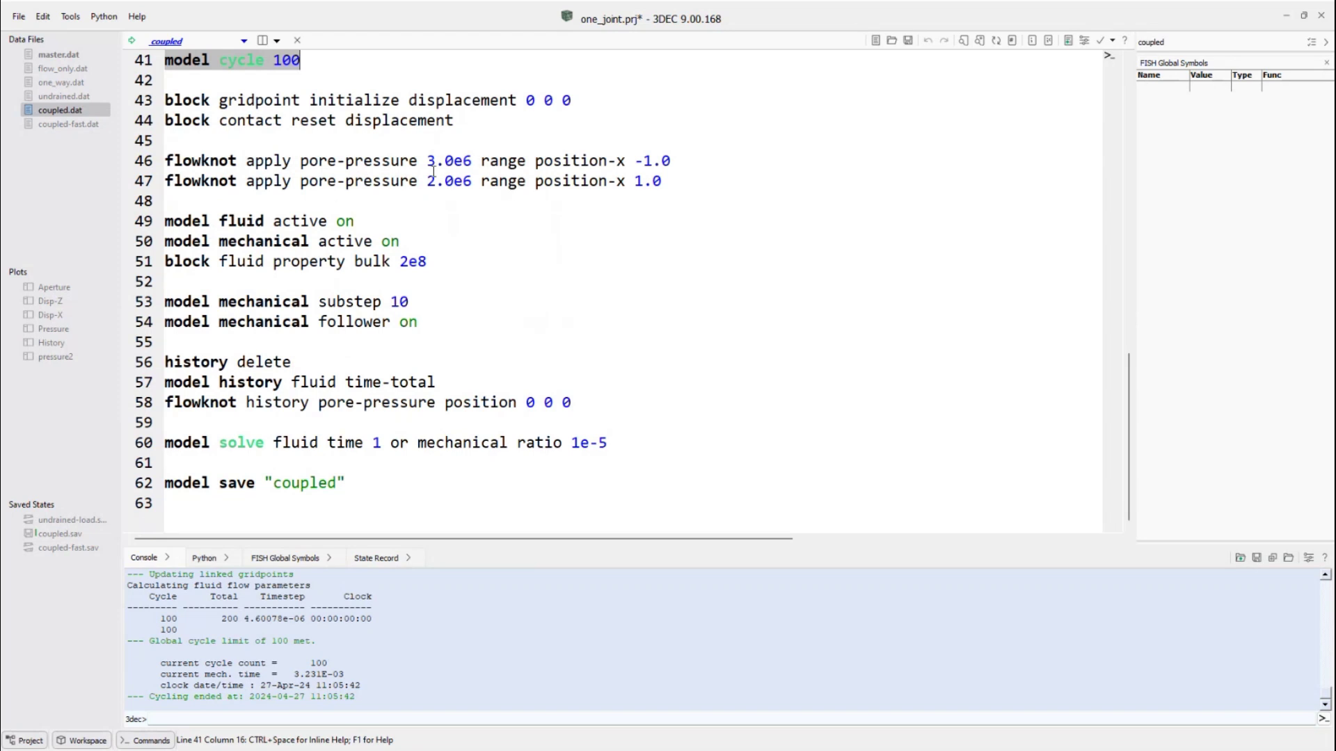
scroll(432, 171, "up", 3)
scroll(433, 171, "up", 1)
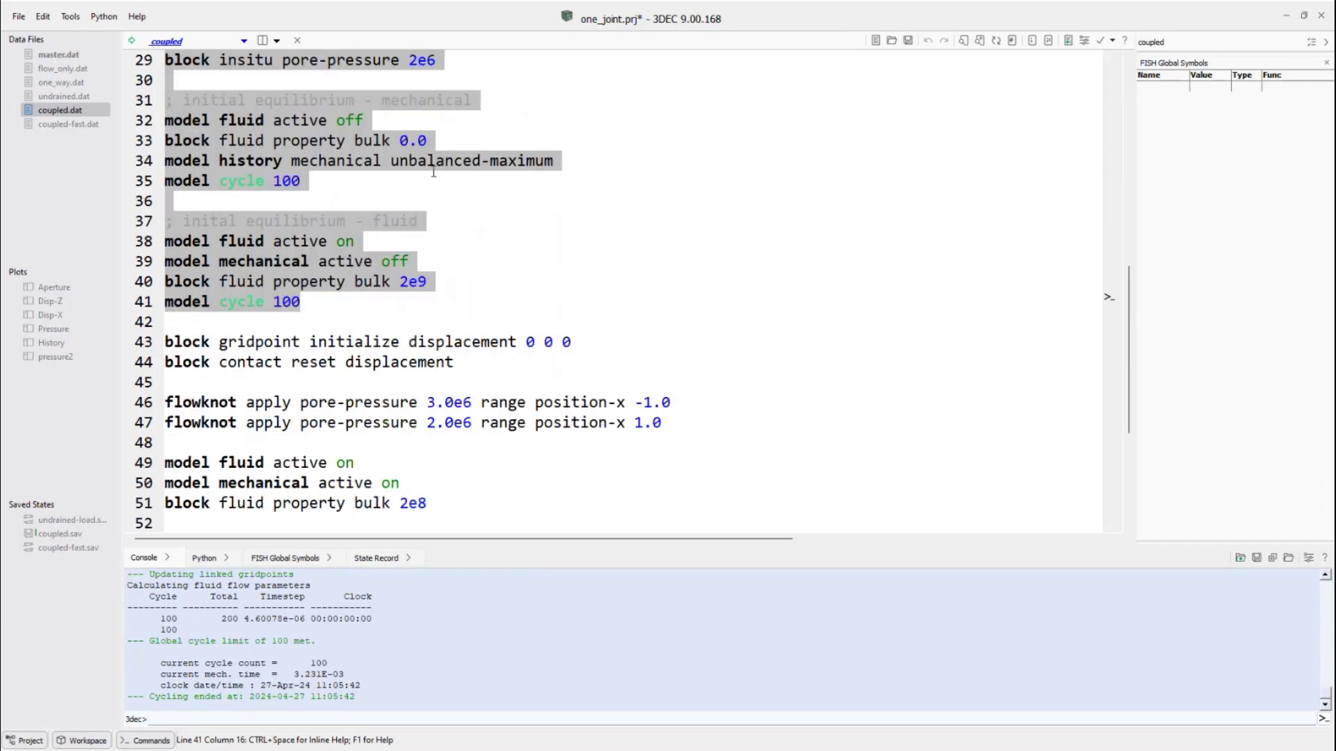
scroll(433, 171, "up", 1)
scroll(474, 277, "down", 2)
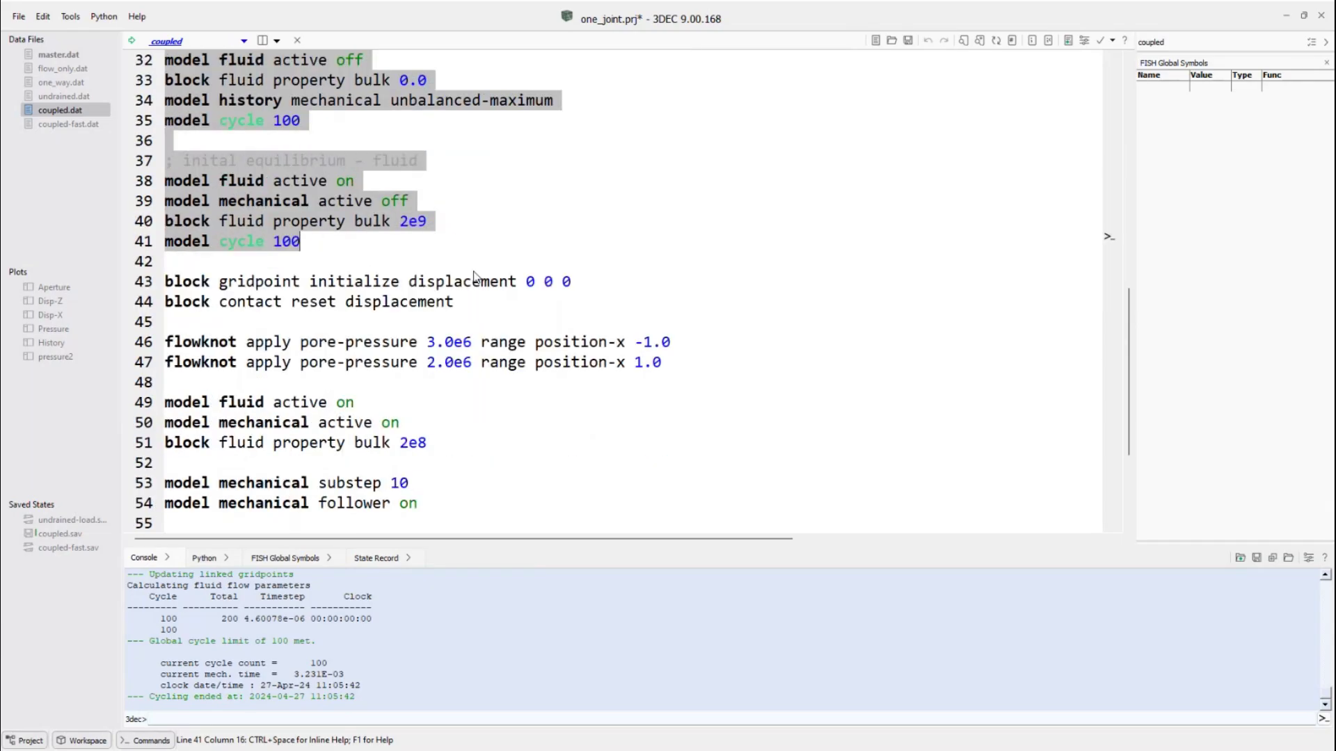
scroll(474, 276, "down", 1)
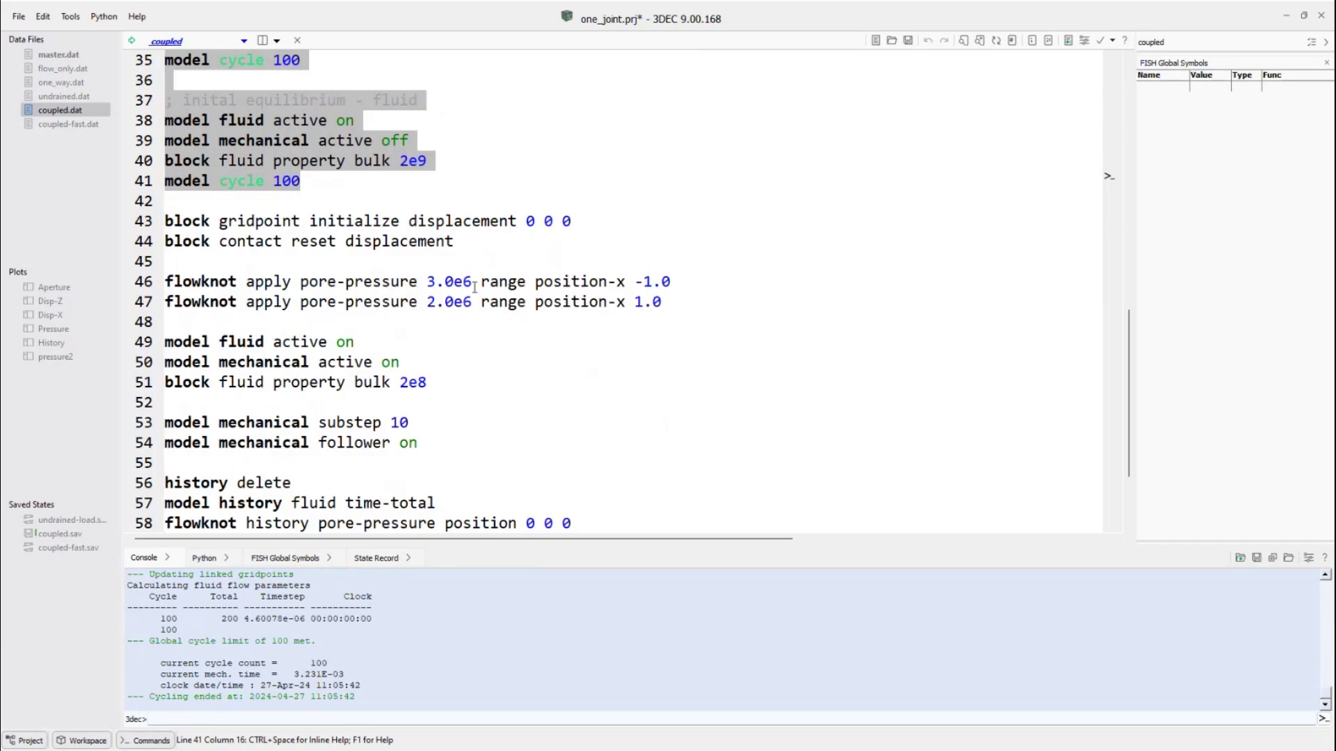
Compare the fluid bulk modulus of the coupled stage with the one used for initial fluid equilibrium.
scroll(474, 287, "down", 2)
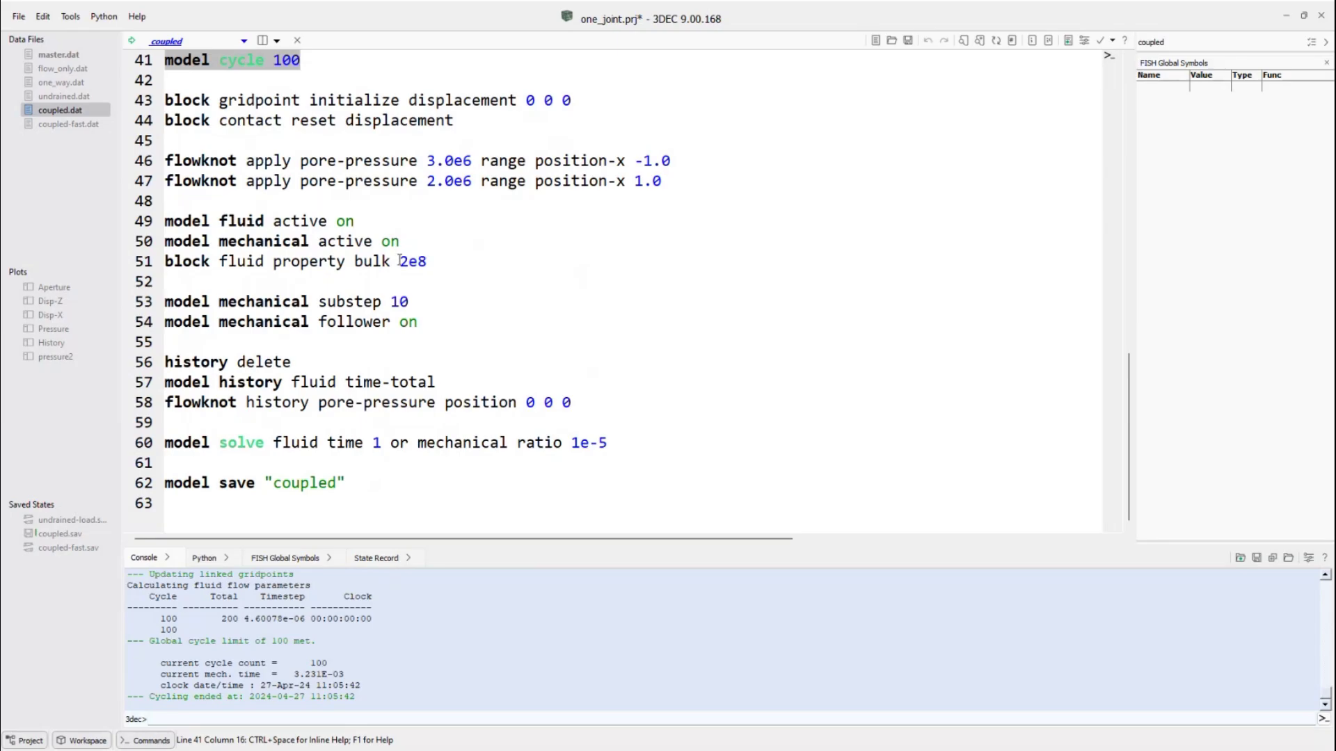
scroll(421, 261, "up", 3)
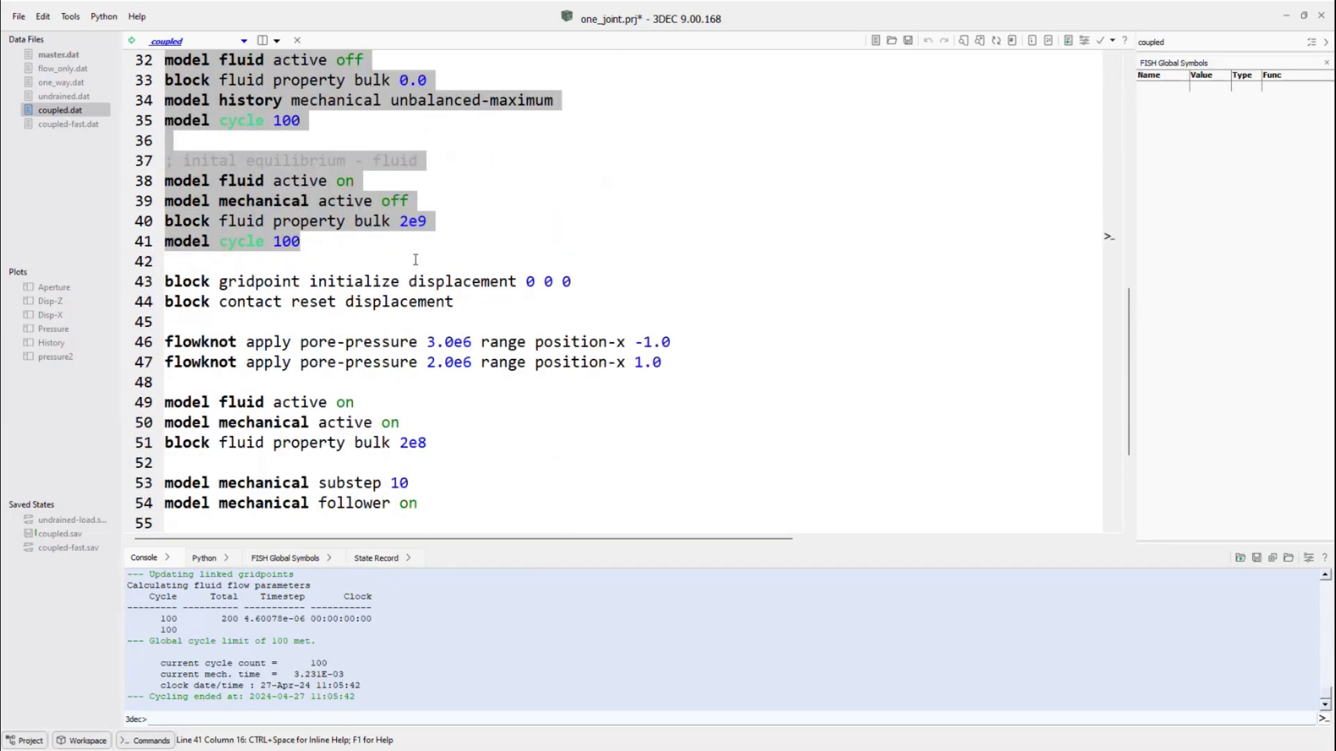
scroll(415, 260, "down", 3)
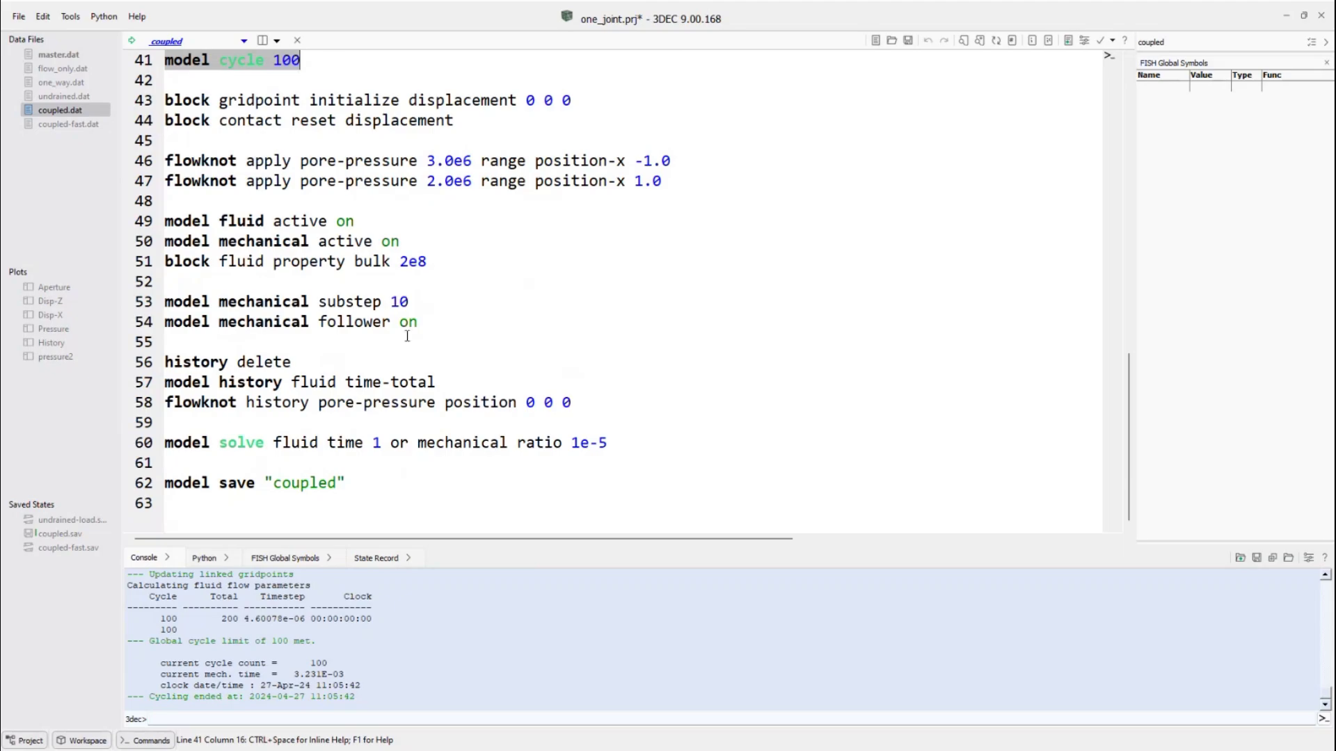
Examine the mechanical substep and follower commands that control the coupled solution in coupled.dat.
left_click_drag(426, 324, 148, 304)
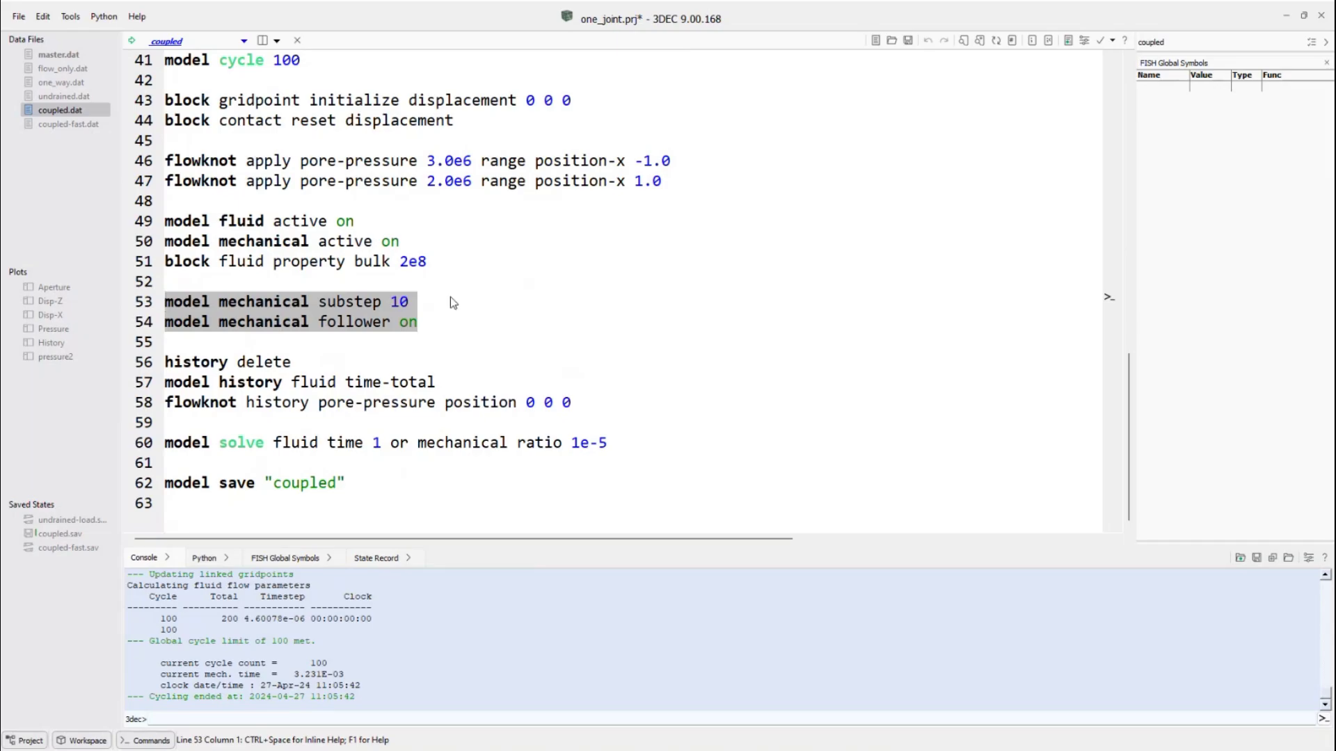
left_click(251, 335)
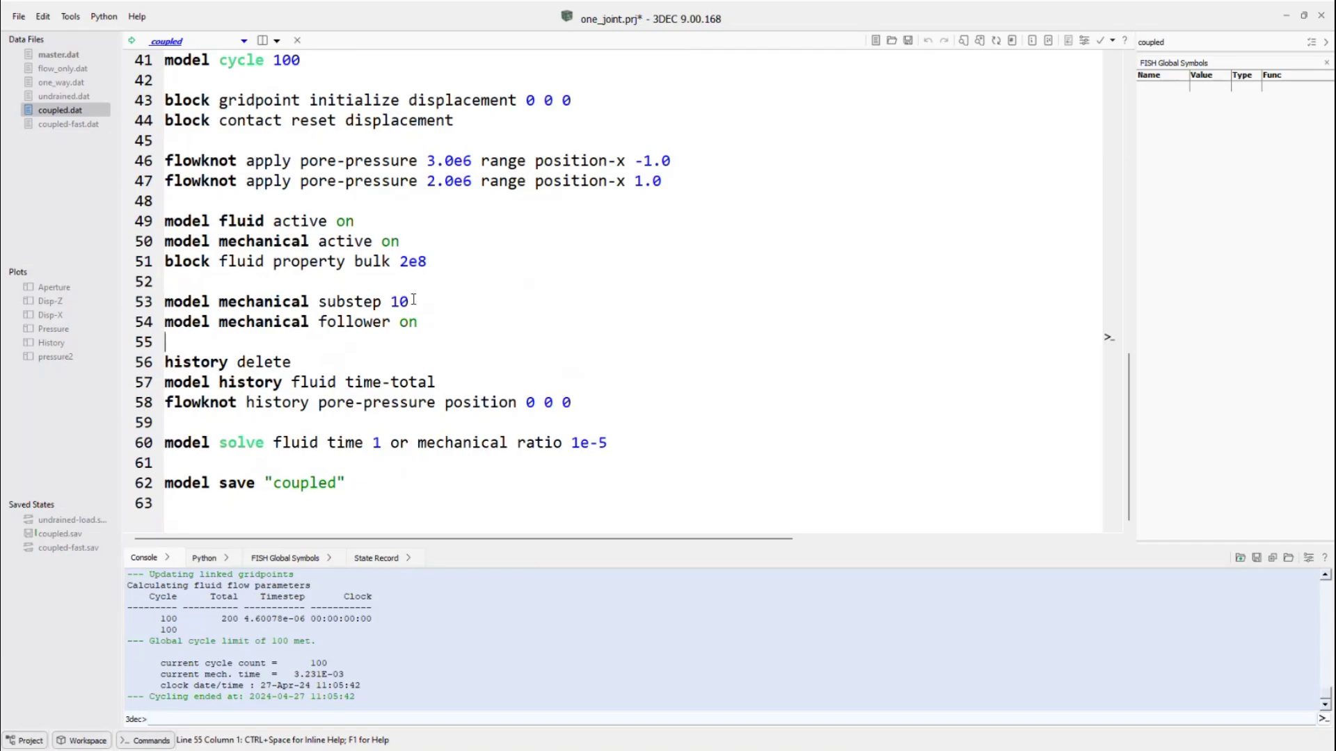
left_click_drag(419, 321, 142, 306)
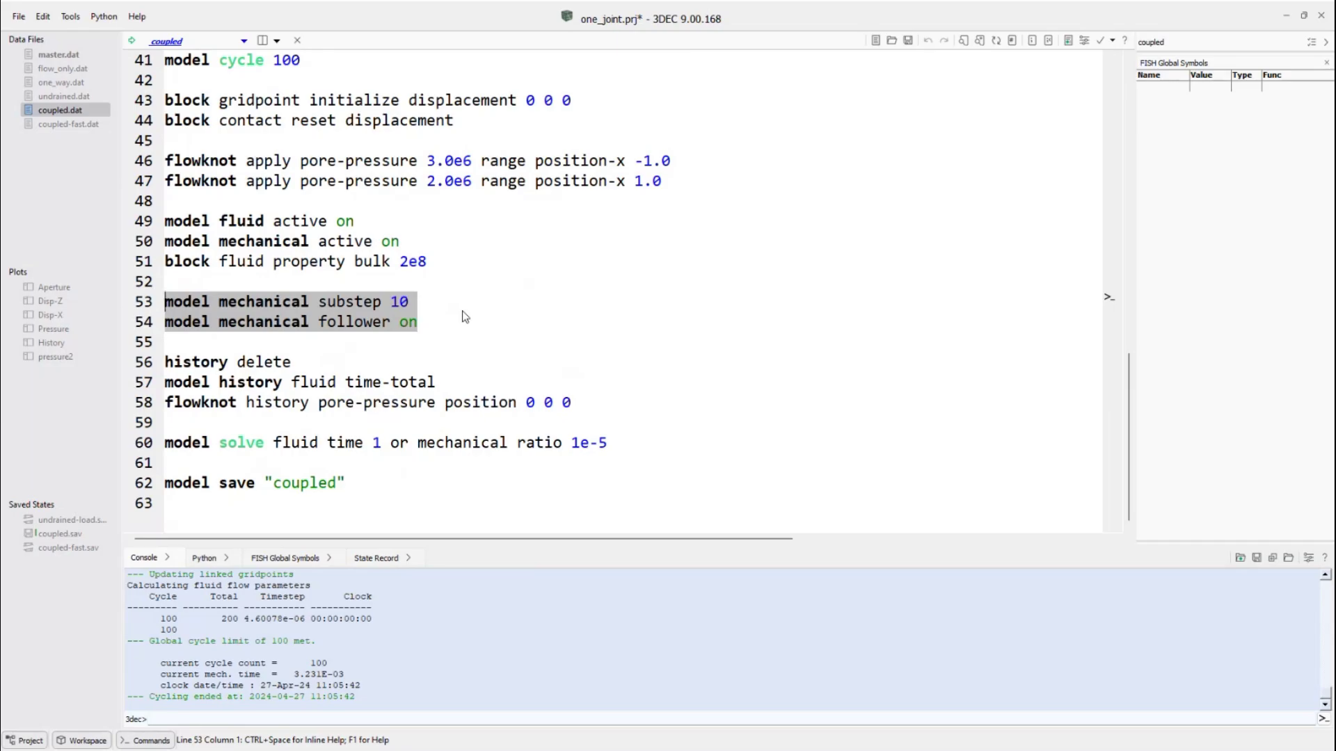
left_click(427, 304)
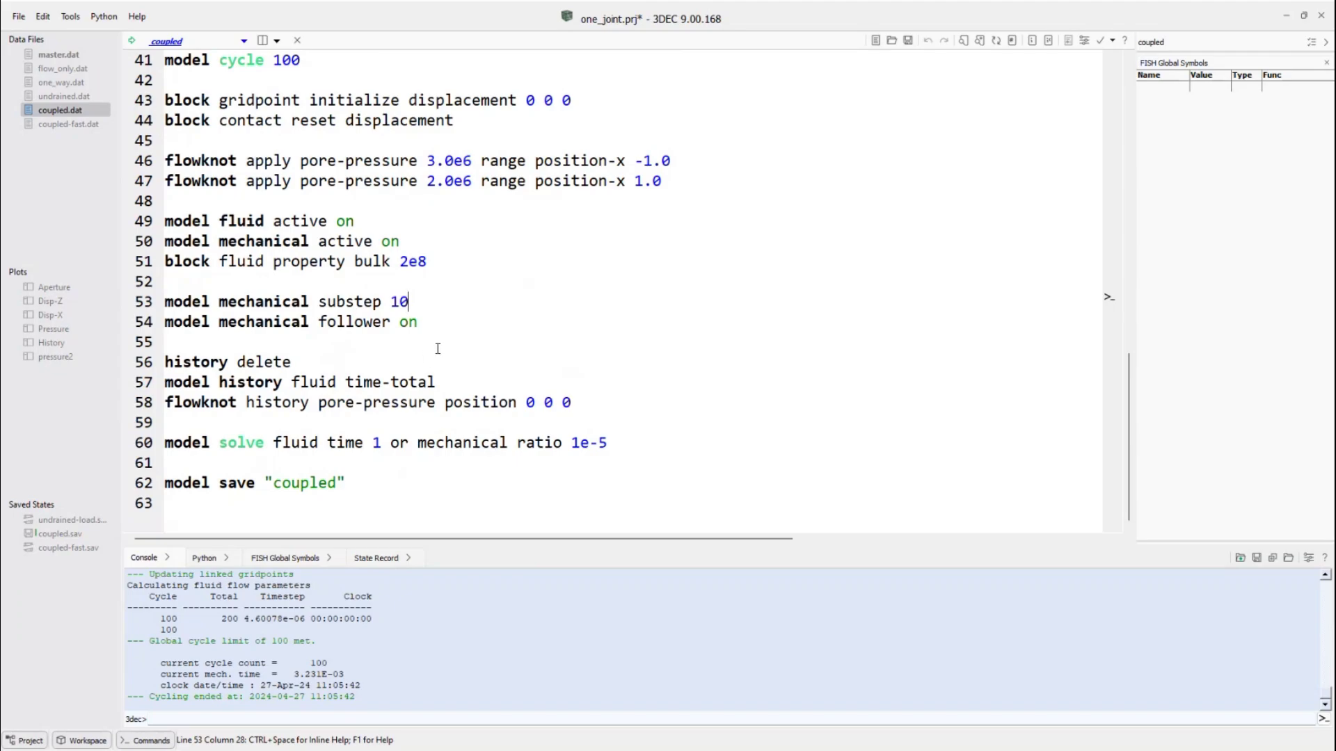
Examine the final solve command in coupled.dat, checking its fluid time limit and its mechanical ratio criterion.
left_click_drag(167, 443, 655, 439)
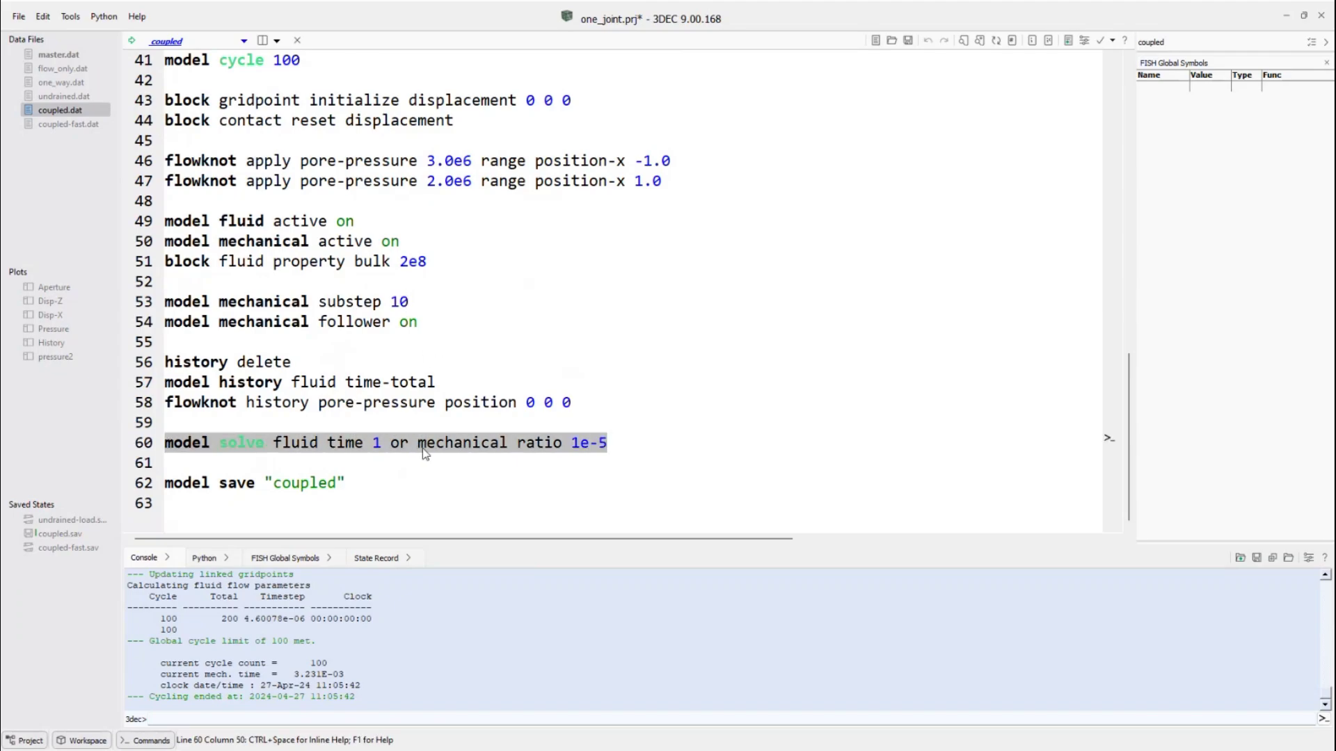
left_click(328, 445)
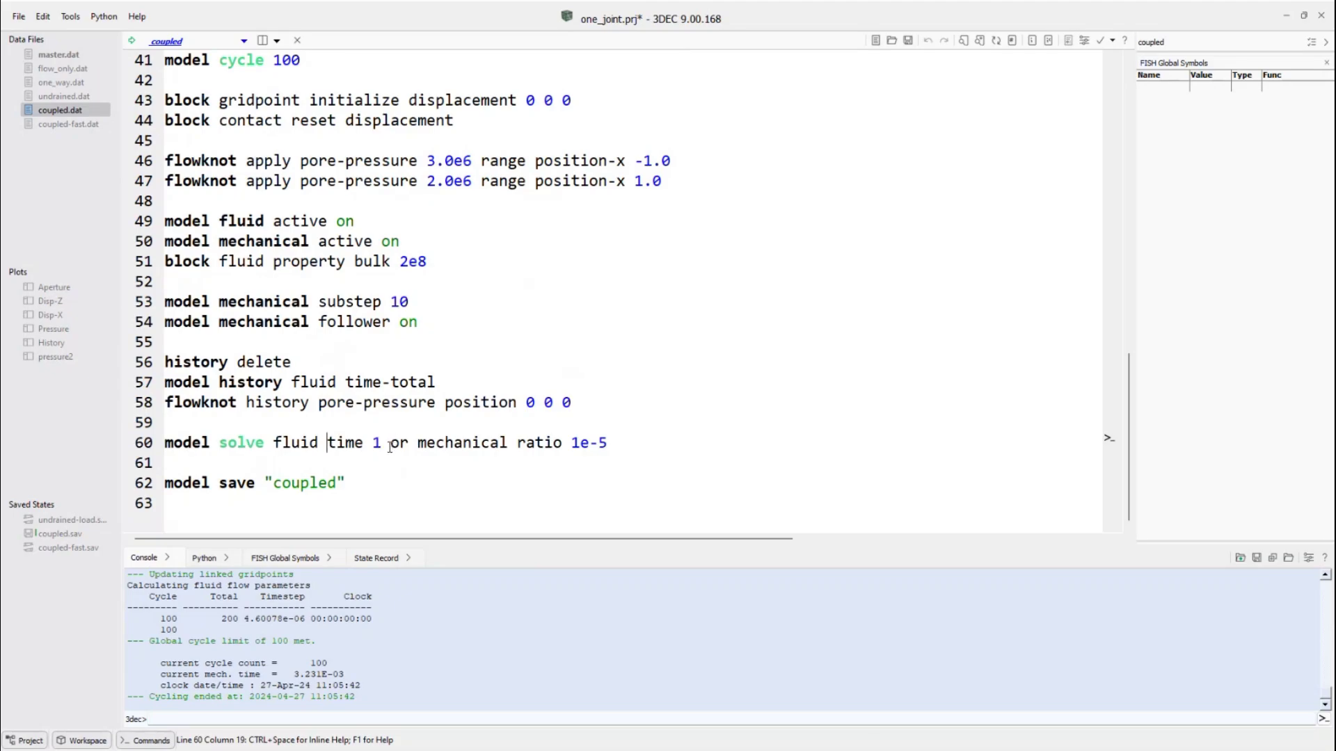
left_click_drag(390, 443, 621, 438)
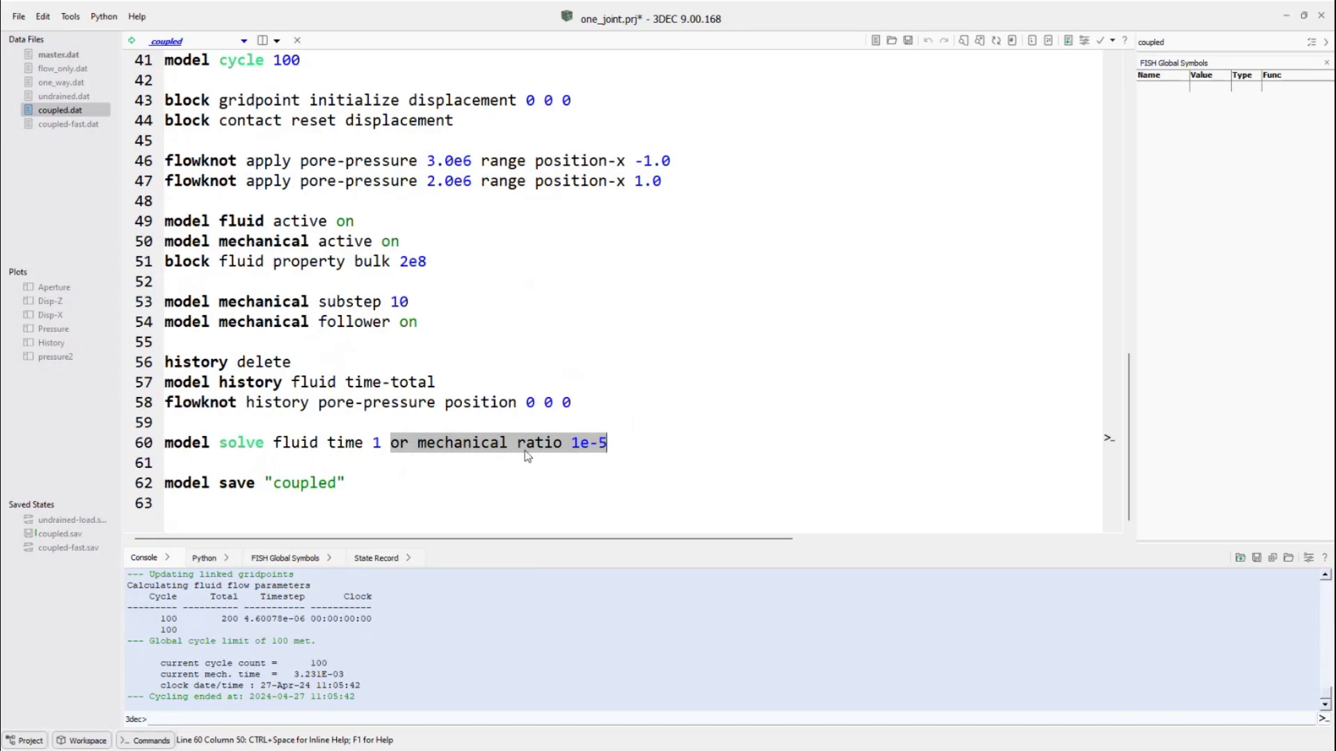
left_click(569, 456)
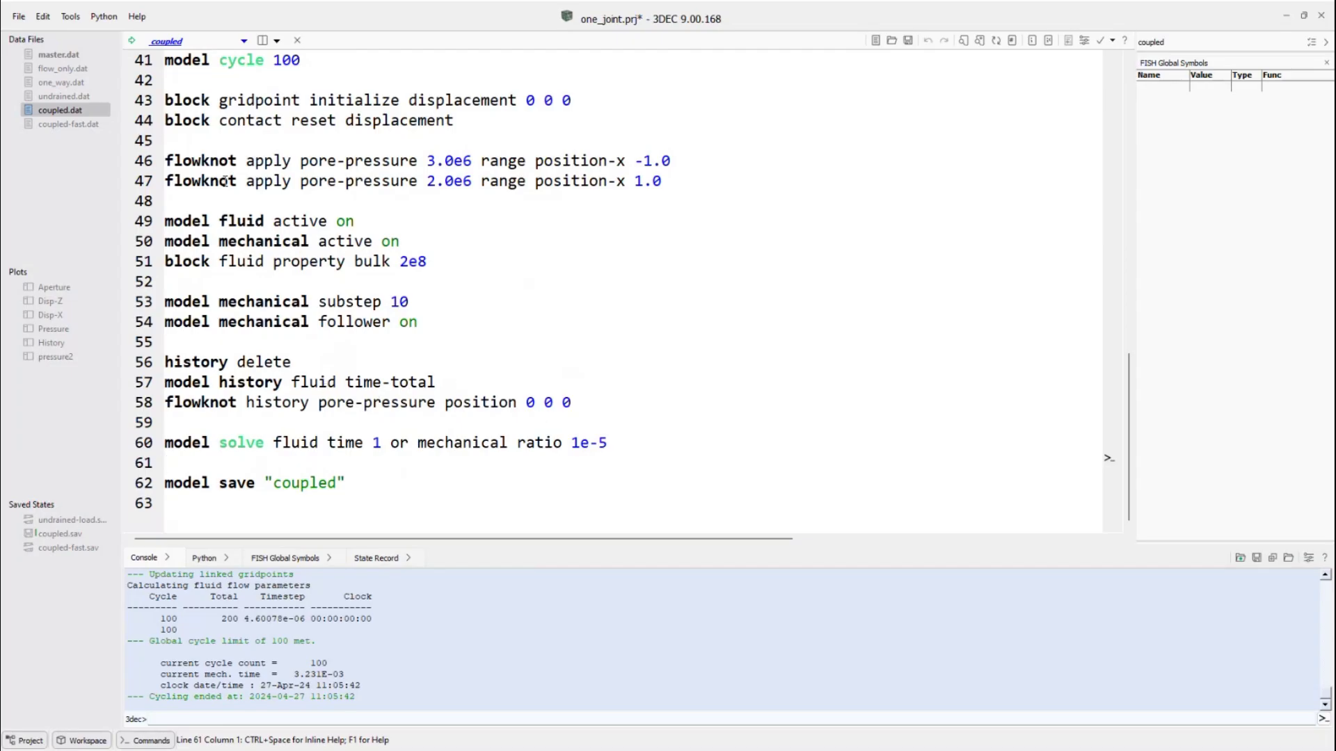
Run coupled.dat, interrupt the solve, restart it through to the saved coupled state, and check the solve output in the console.
left_click(131, 40)
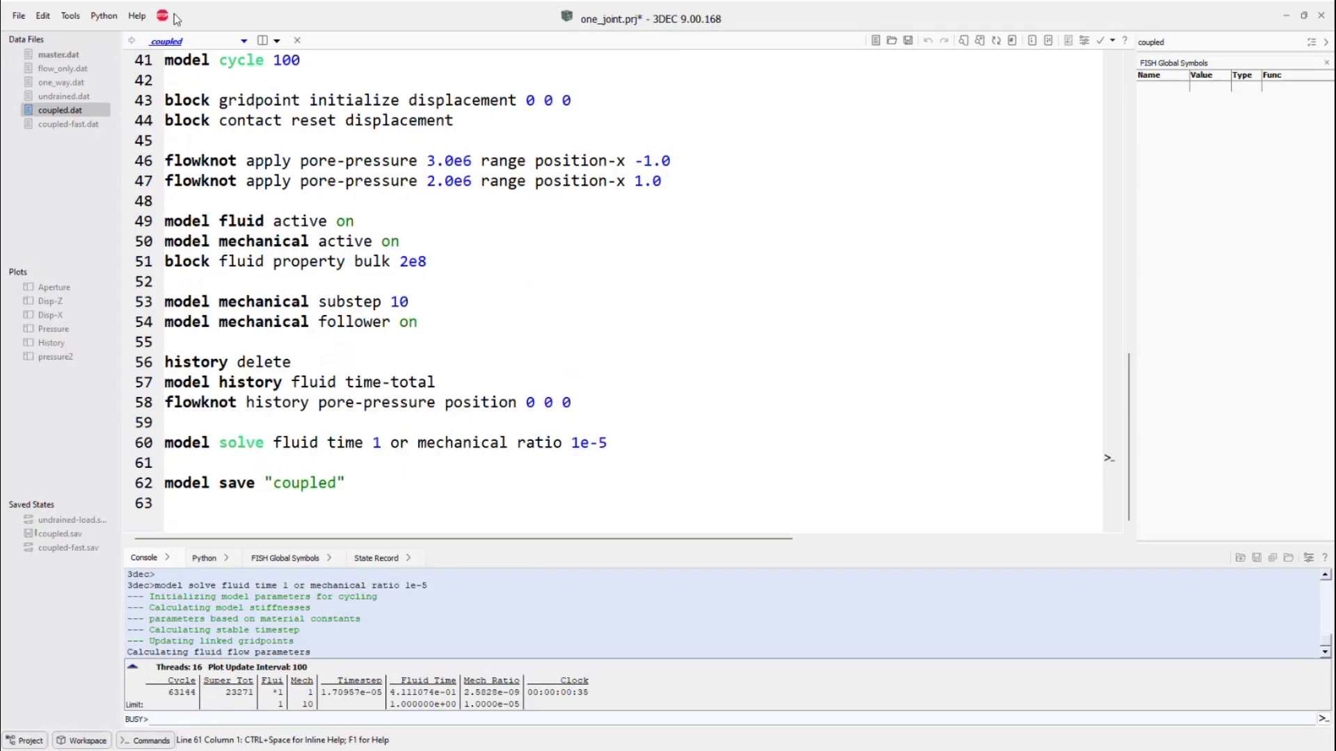
left_click(162, 15)
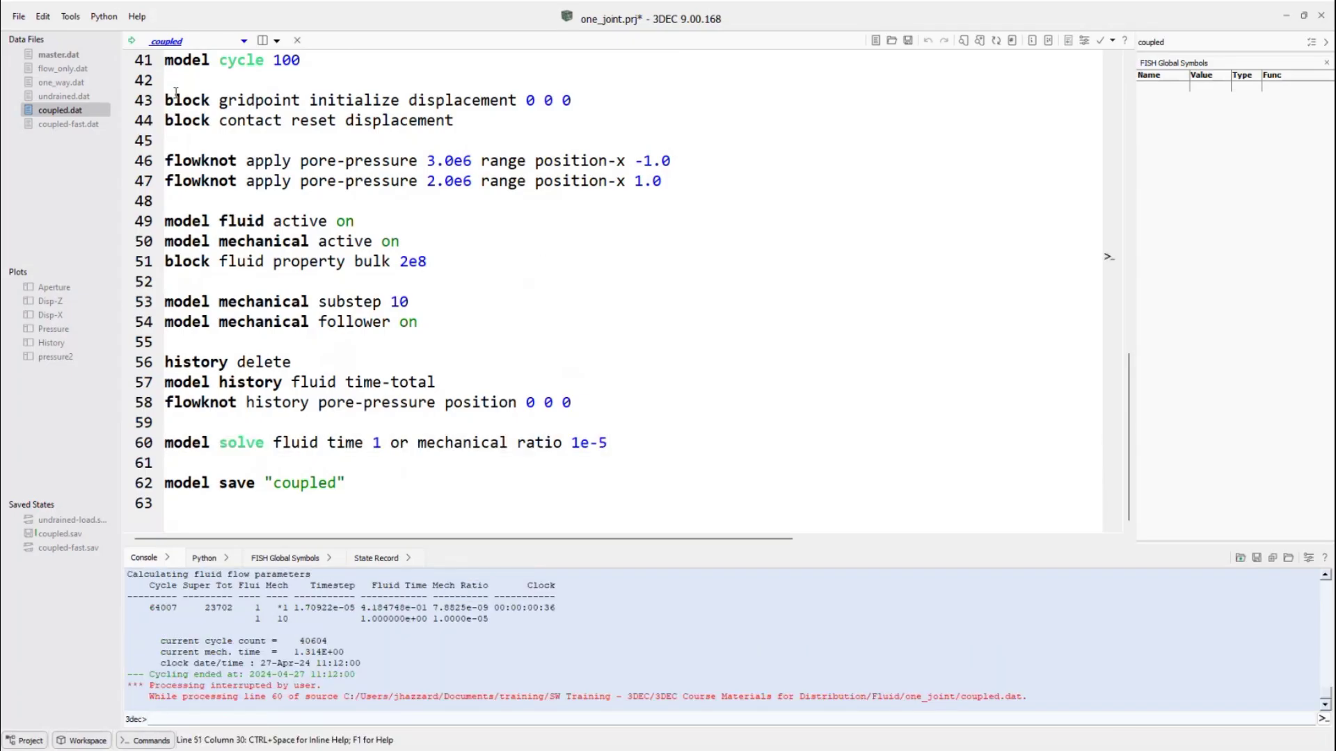
left_click(132, 40)
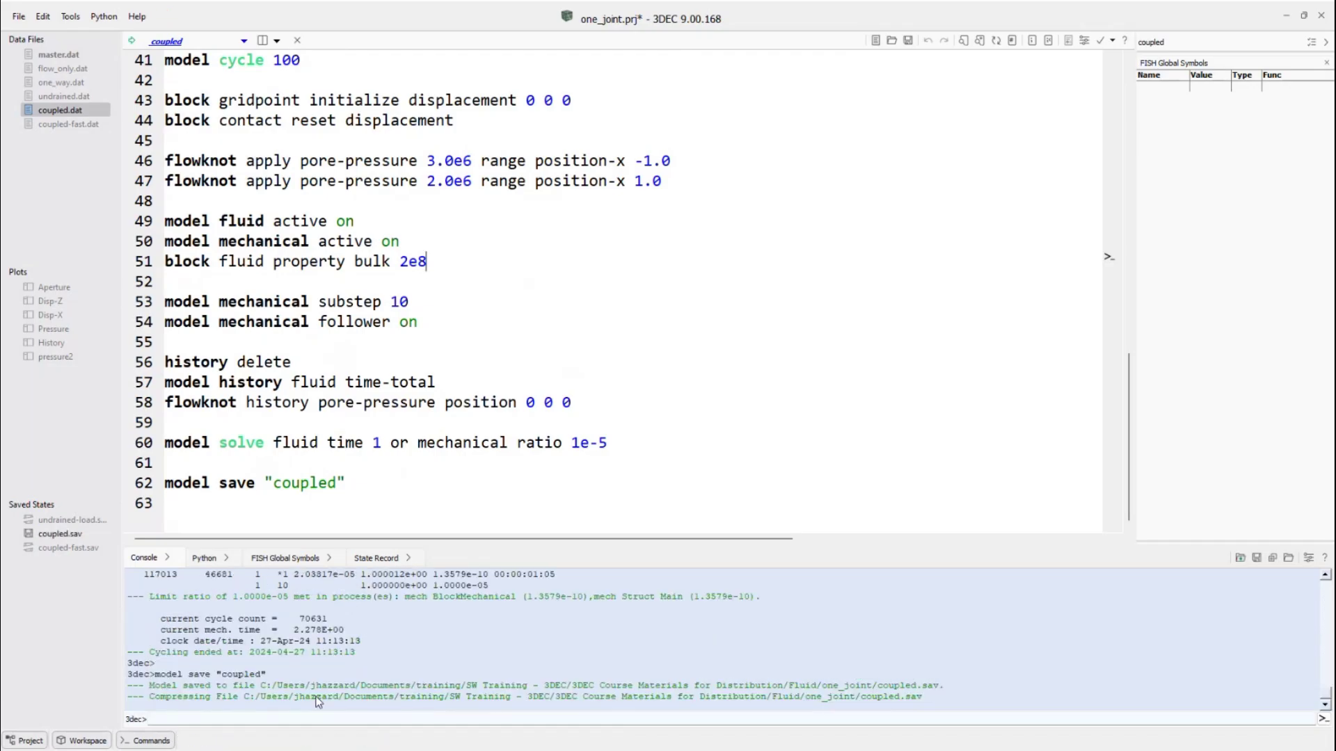
scroll(408, 611, "up", 2)
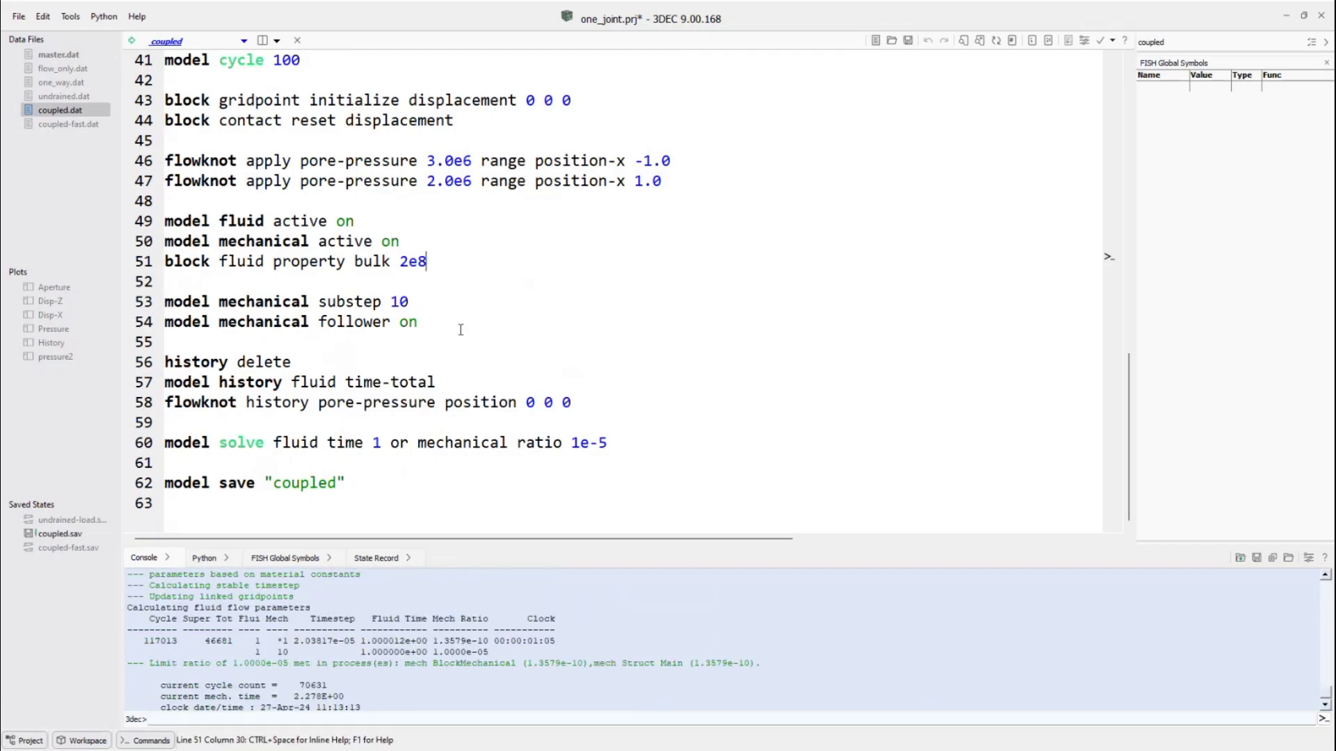
Inspect the Pressure, History and pressure2 plots for joint pore pressure, discharge vectors and pressure evolution in the coupled model.
double_click(56, 331)
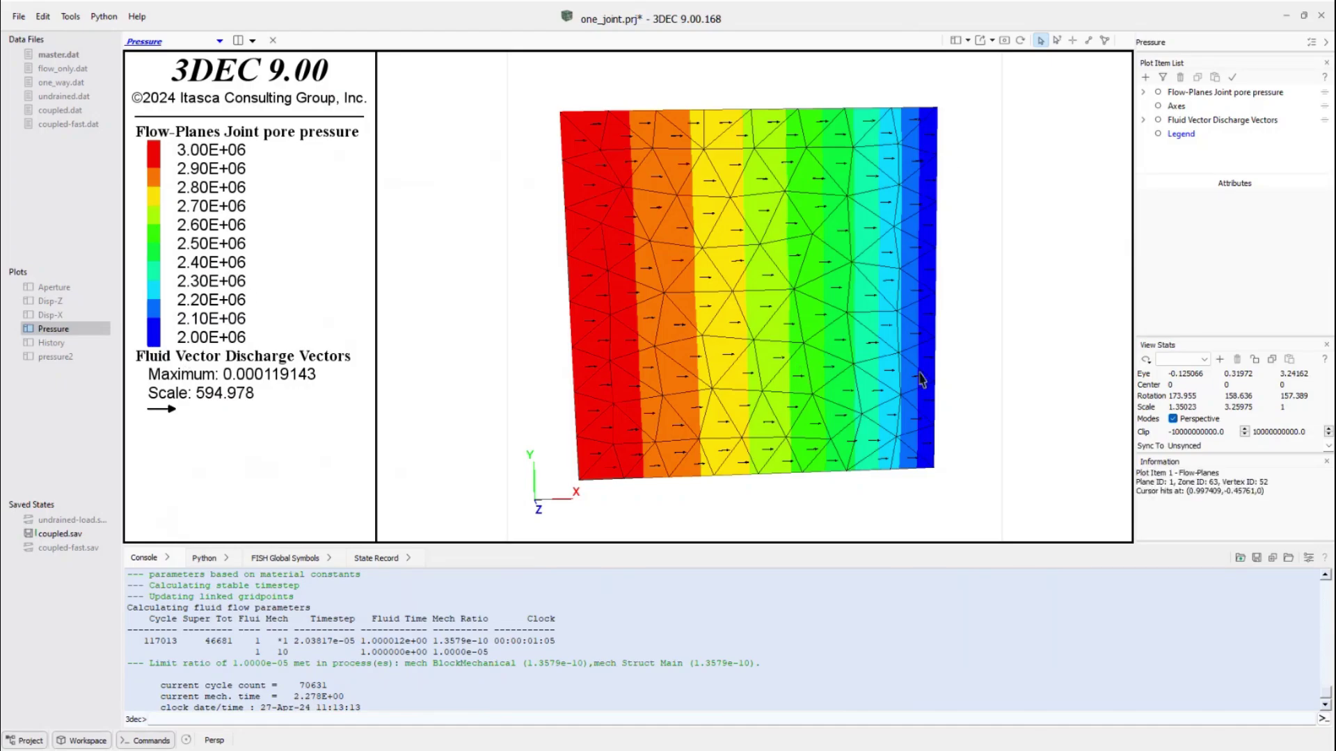
scroll(741, 356, "up", 1)
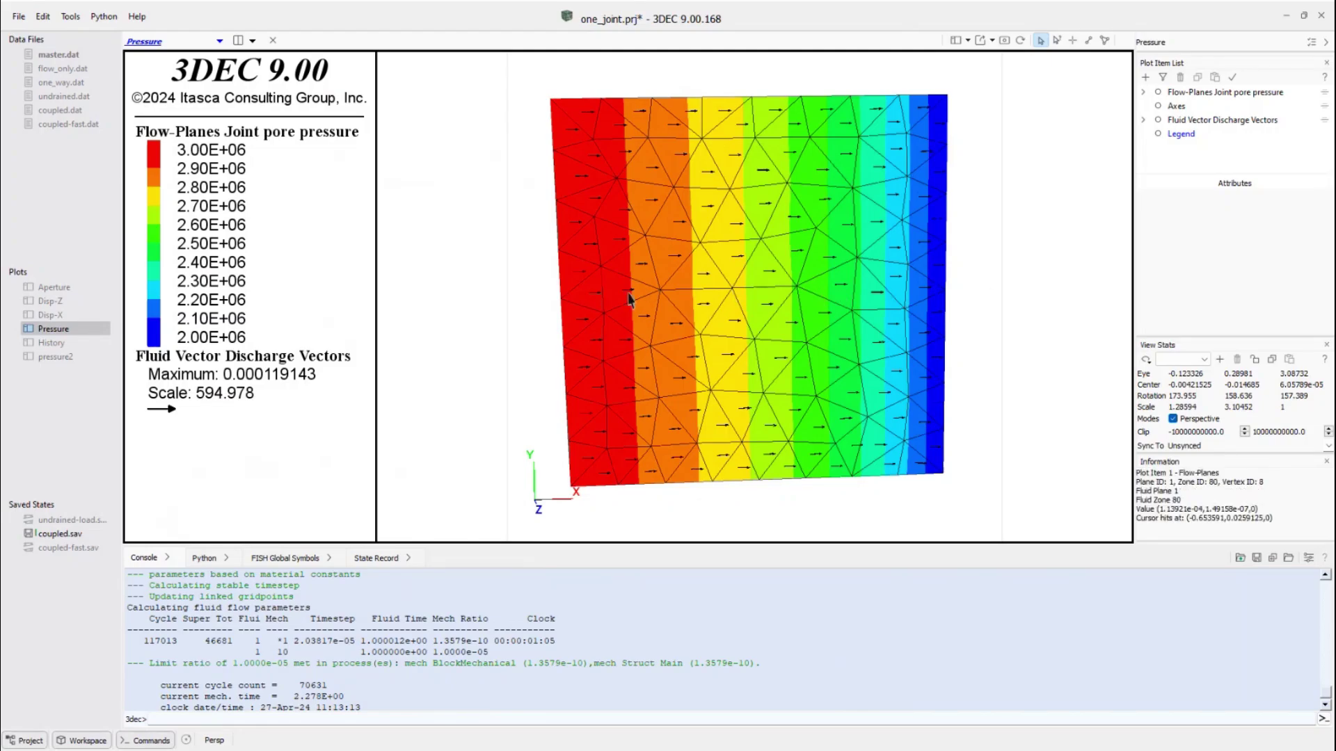
left_click(52, 343)
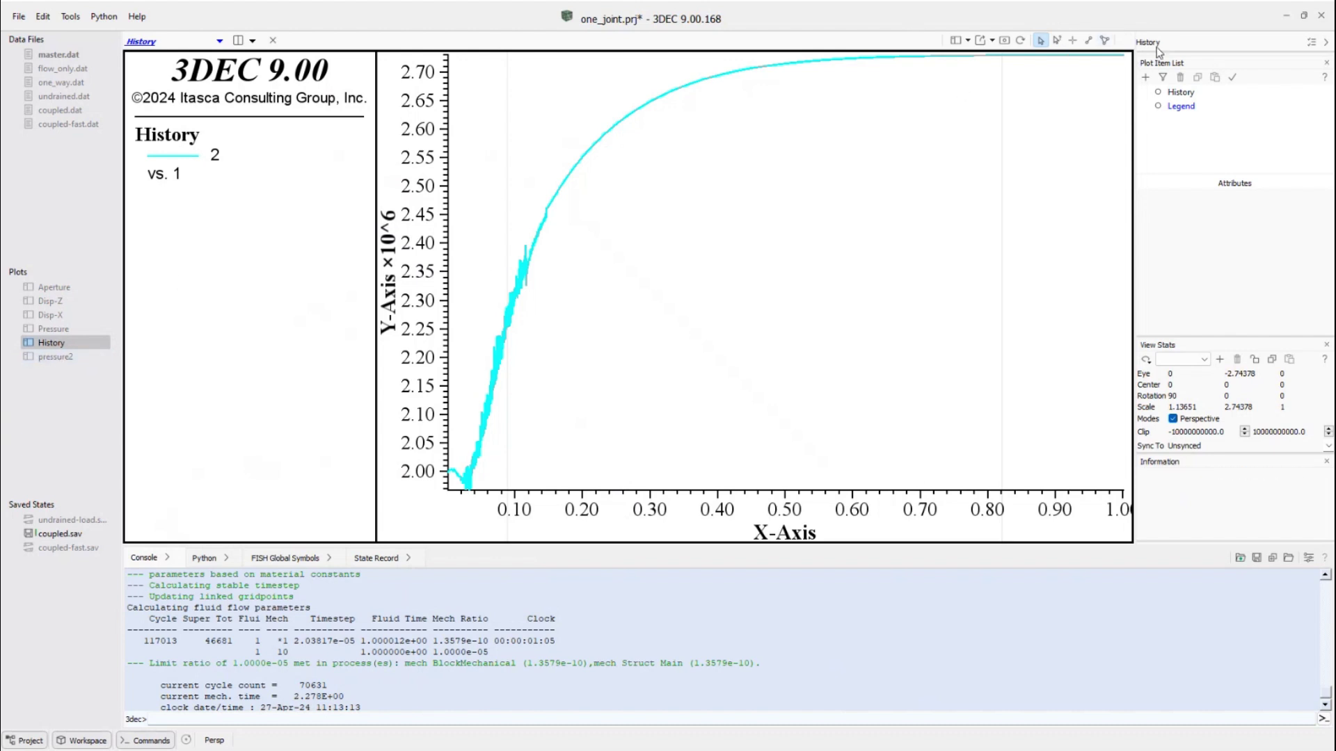
left_click(50, 361)
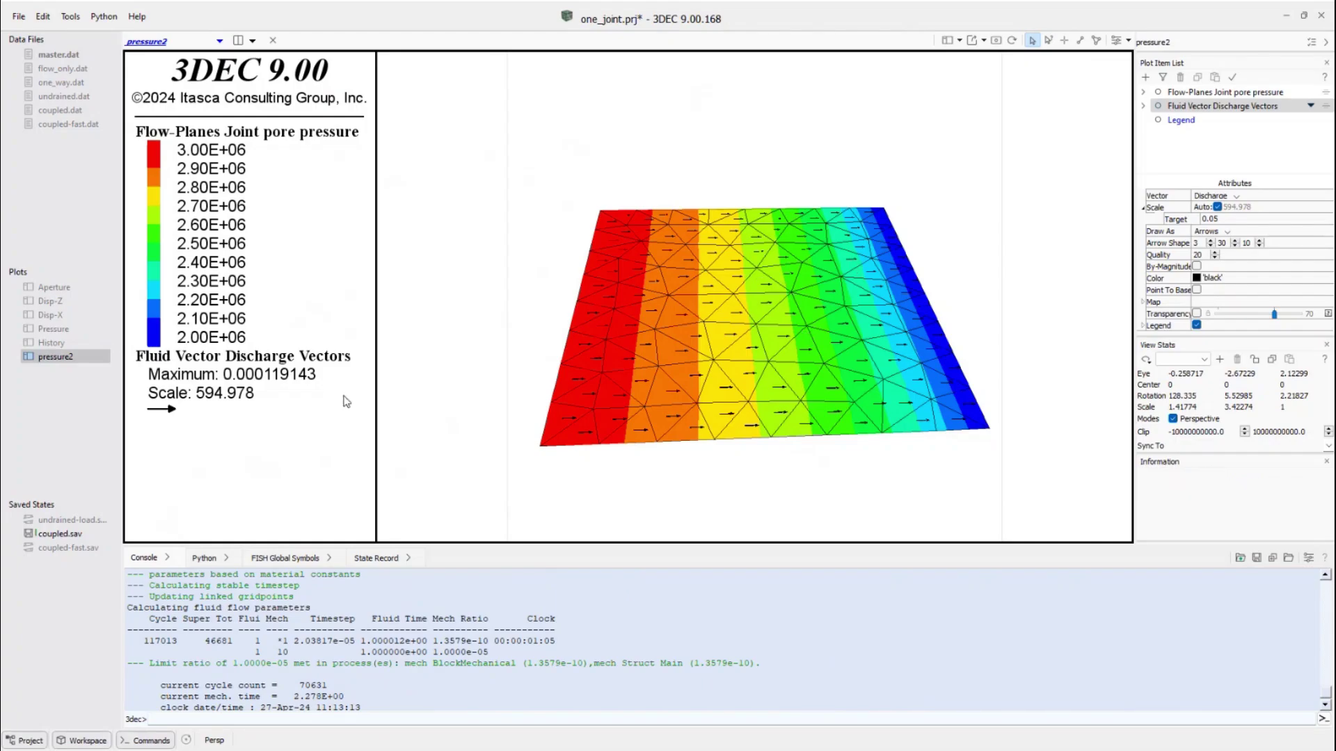
Inspect the hydraulic aperture along the joint and the block Z displacements with their vectors, viewing the block from an angle.
left_click(70, 290)
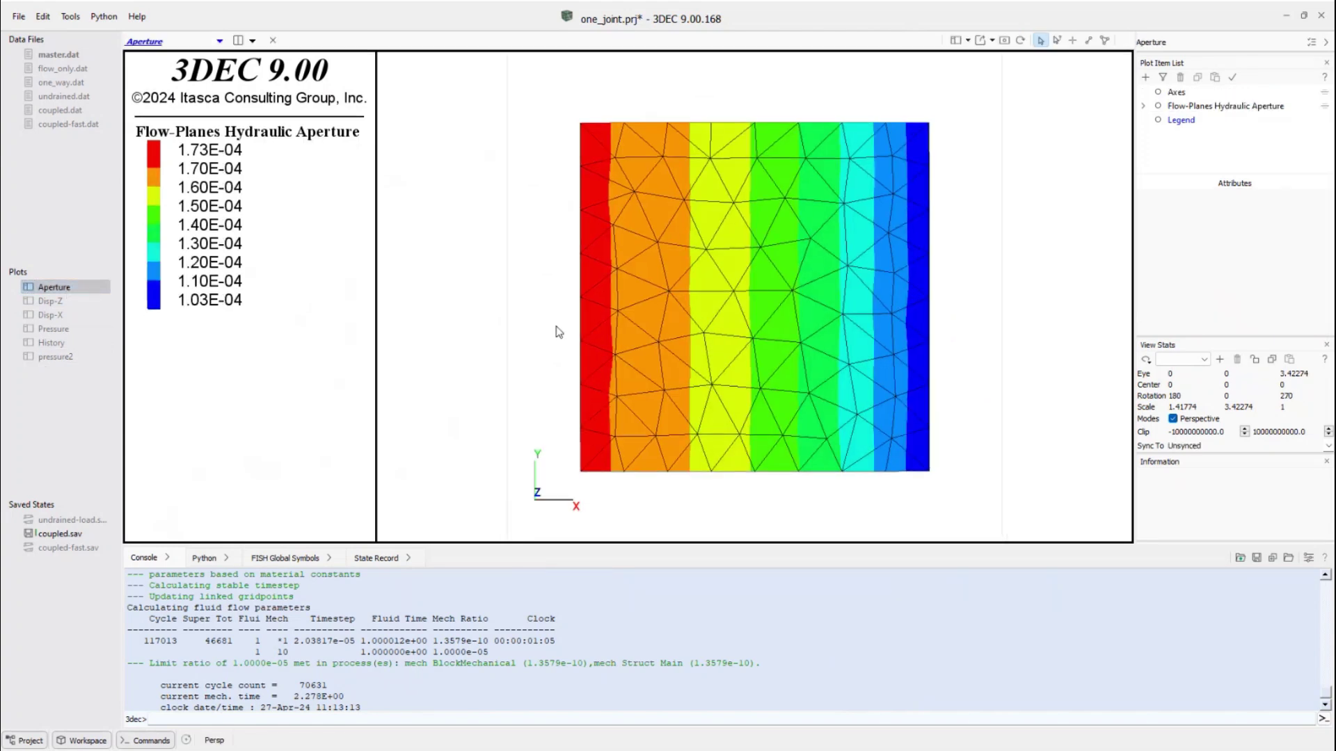
mouse_move(863, 292)
left_click(50, 301)
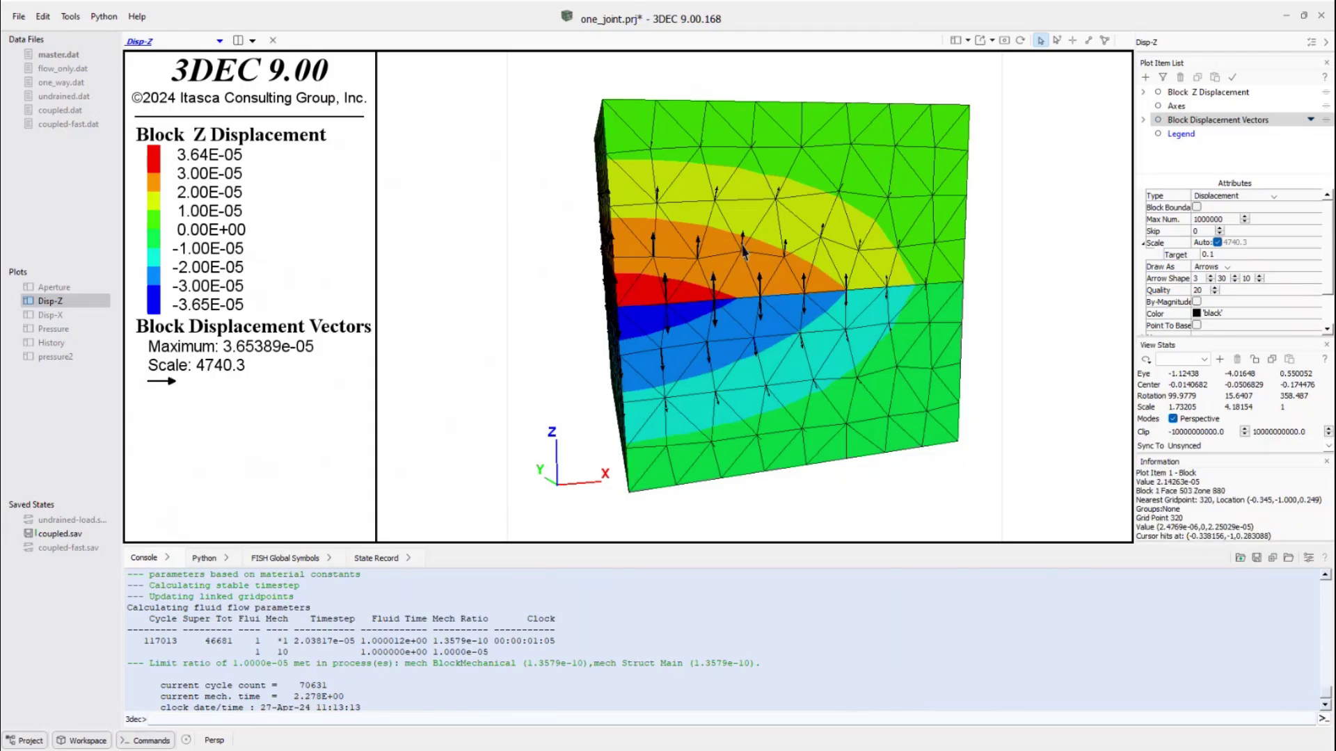
left_click_drag(743, 252, 717, 257)
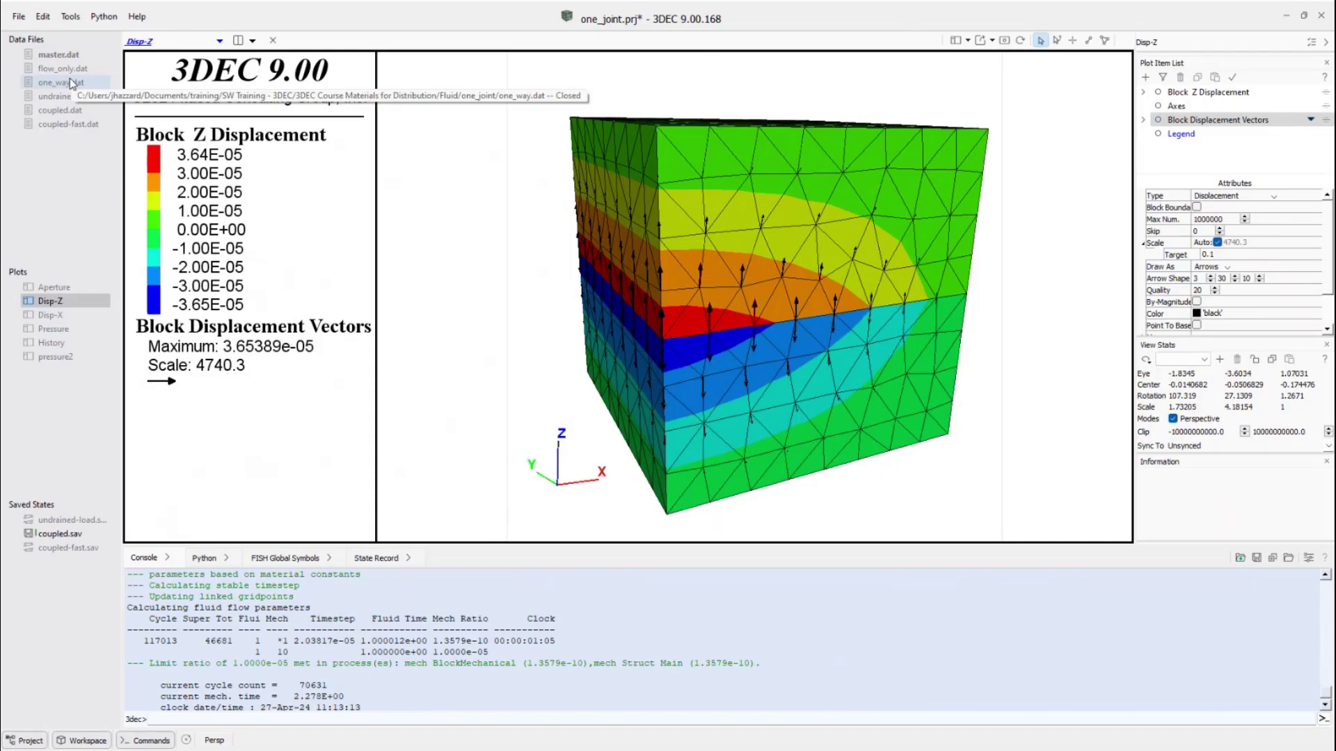
mouse_move(759, 315)
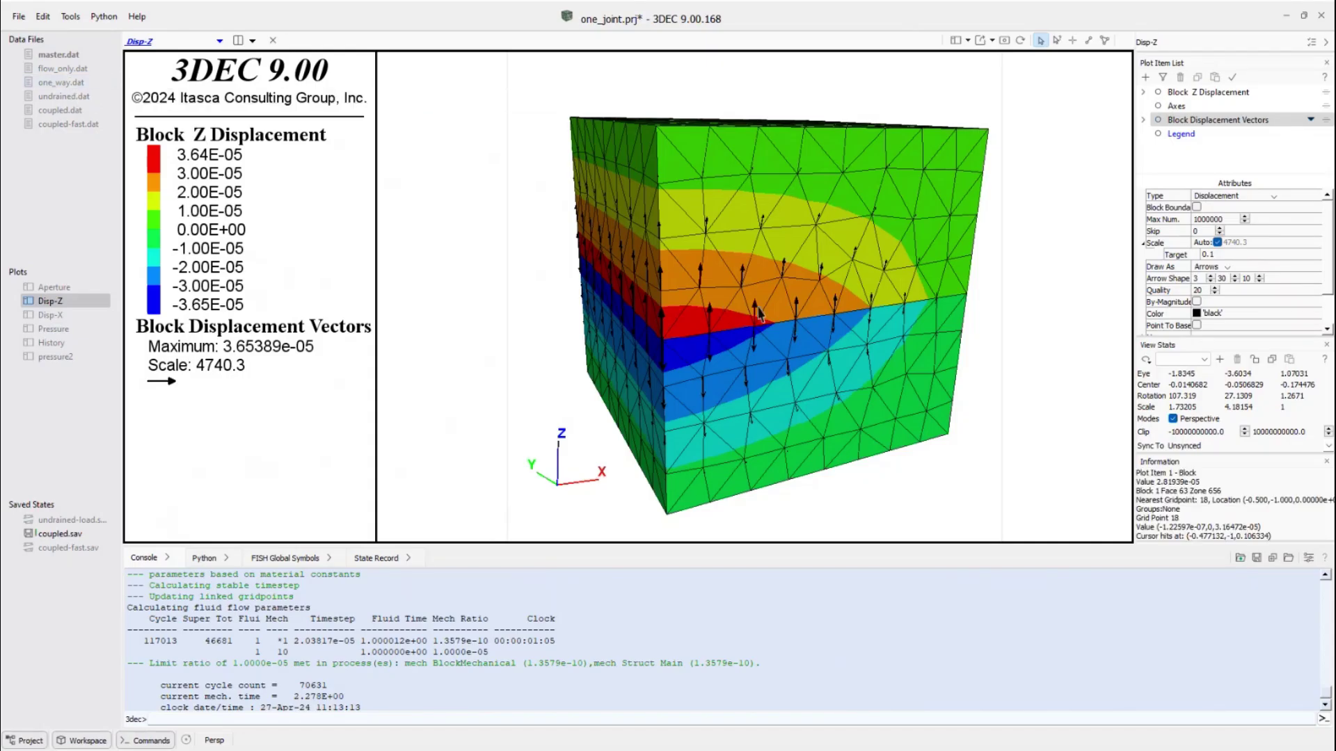
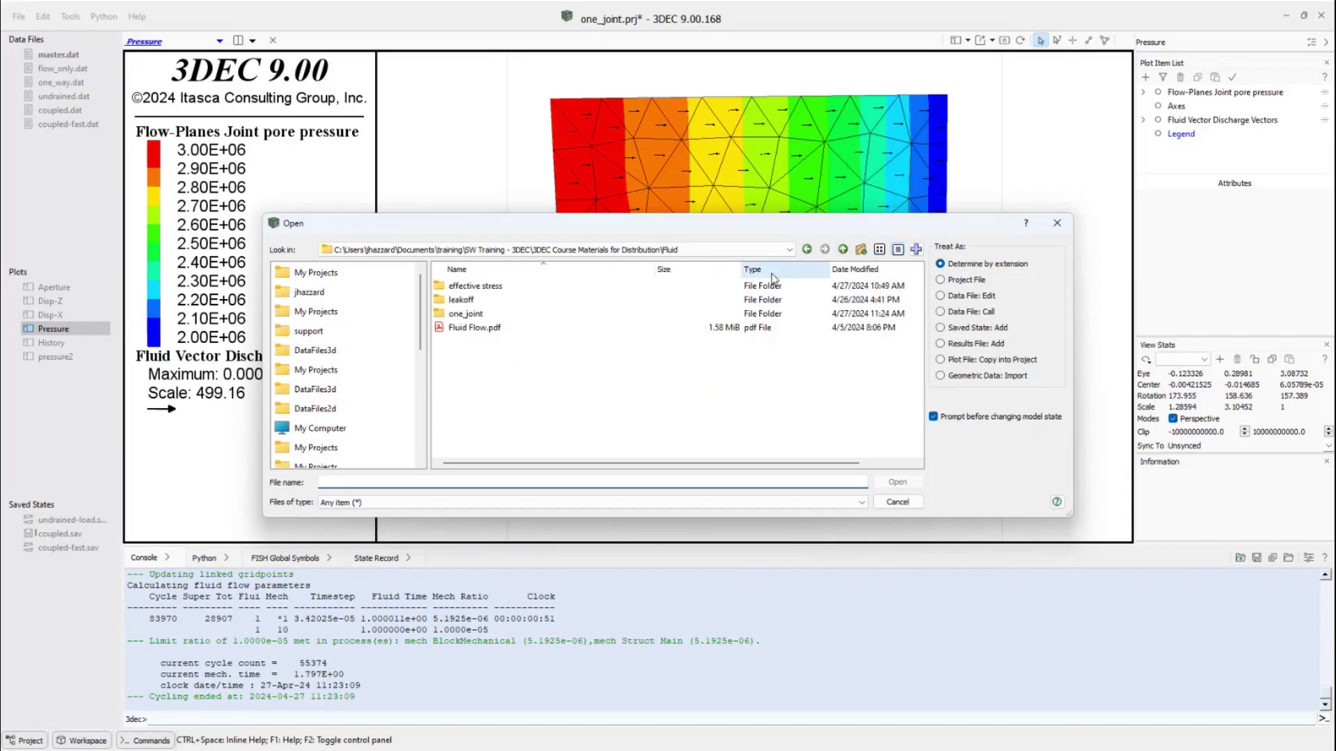
Open the leakoff.prj project from the leakoff folder, discarding the changes to the current model and project.
double_click(480, 301)
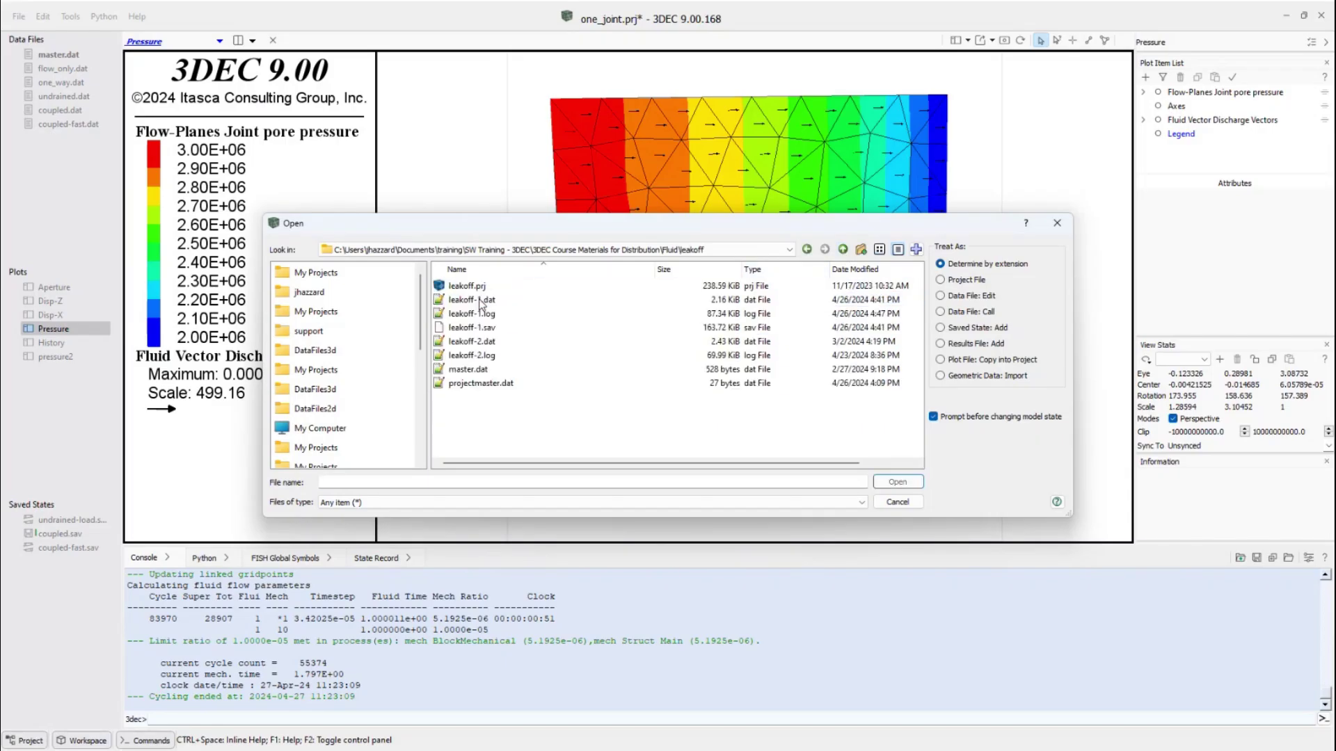
left_click(483, 286)
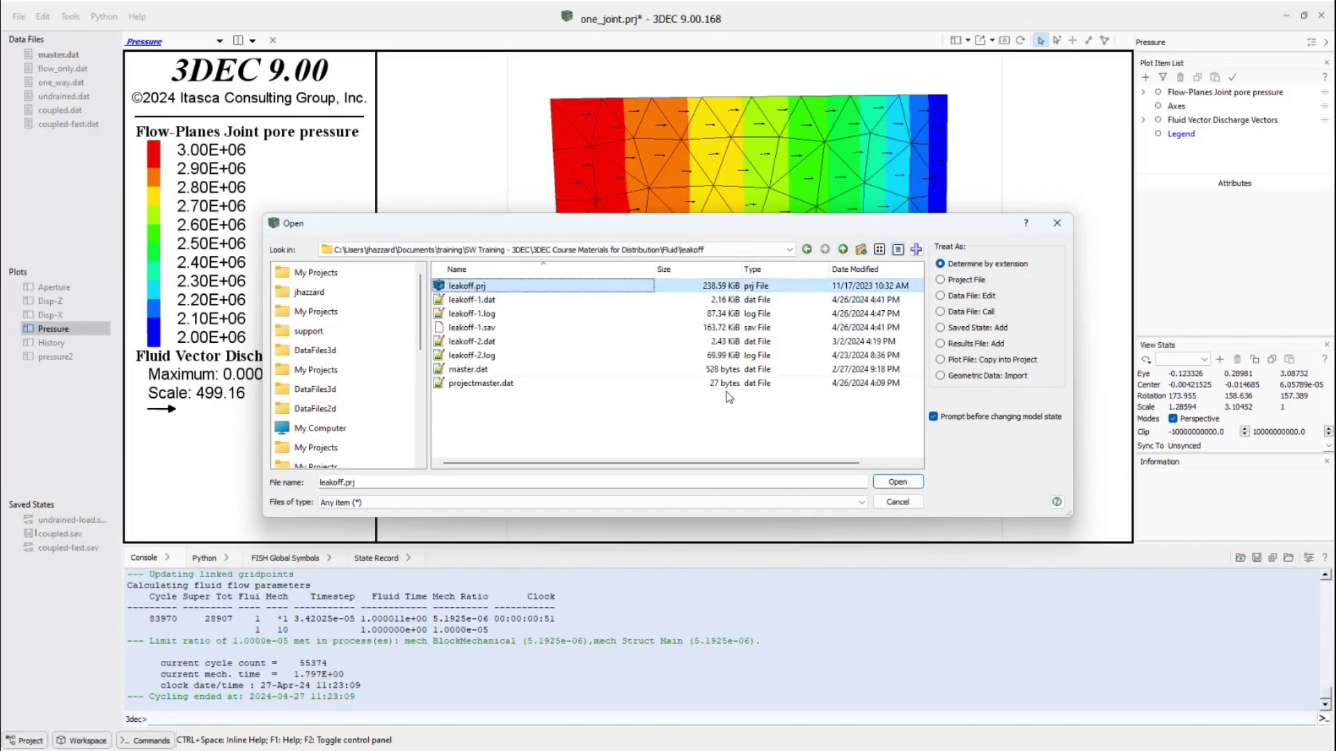
left_click(897, 482)
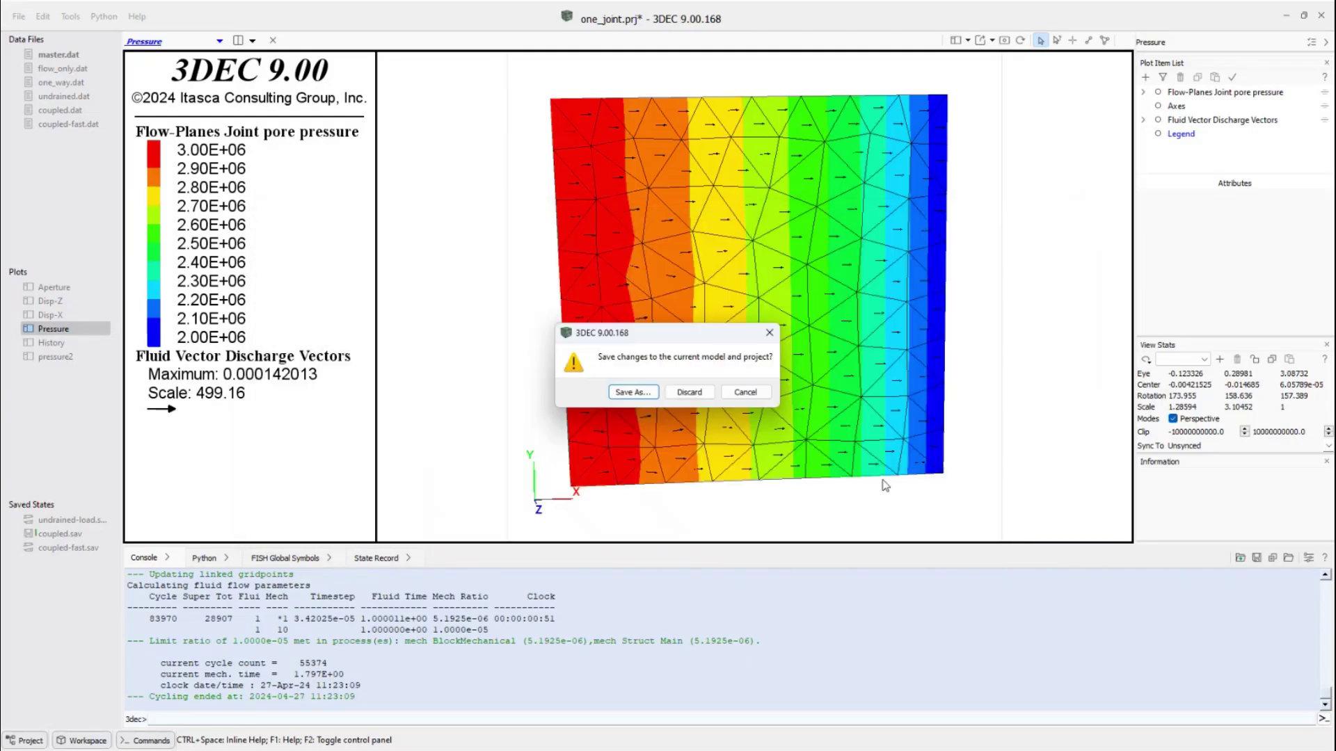
left_click(690, 396)
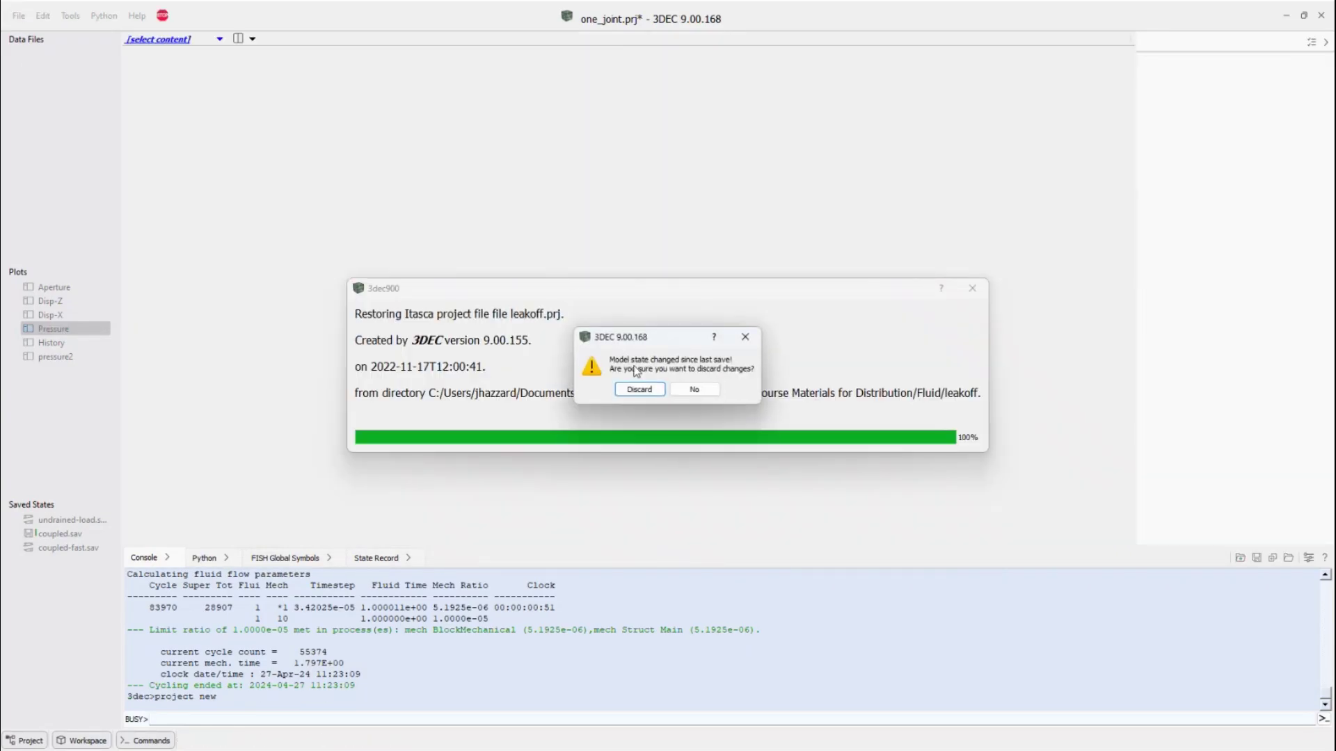
left_click(635, 389)
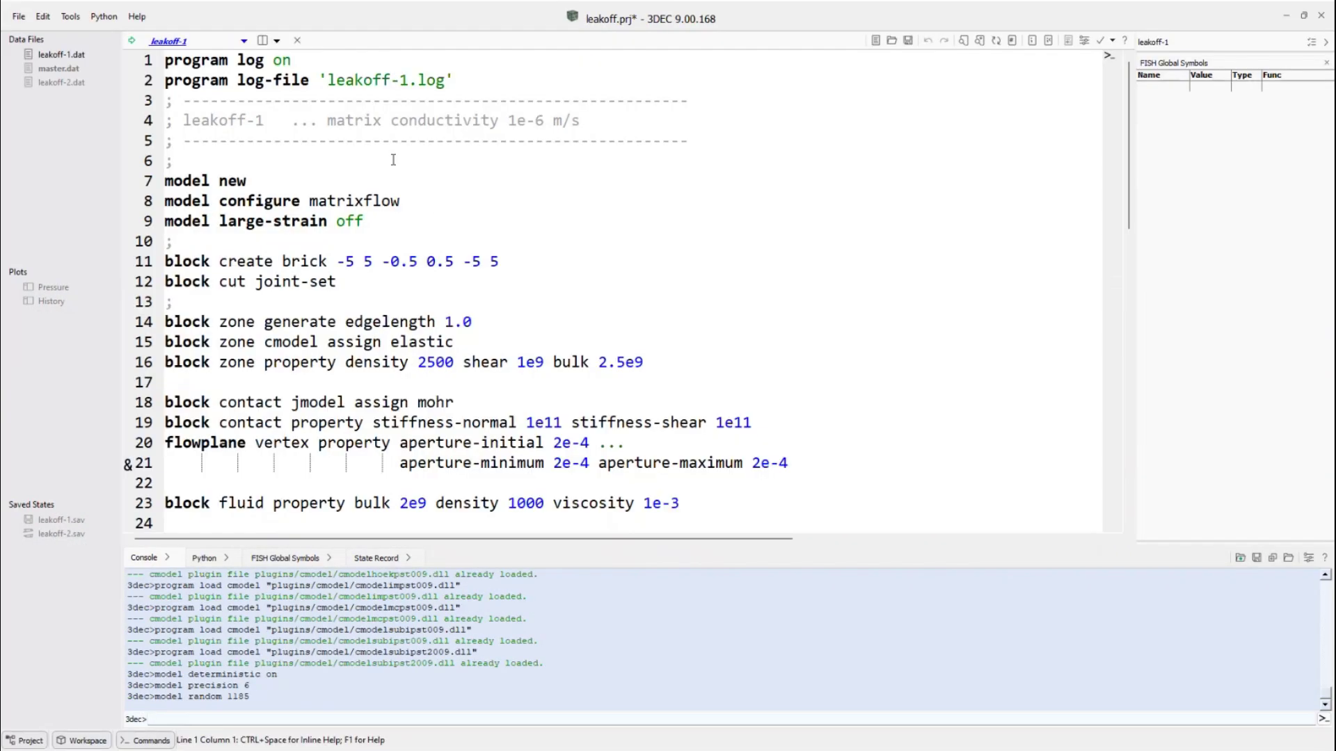
Review leakoff-1.dat for the matrix flow configuration, block geometry, zoning, and the block, joint and fluid properties.
scroll(236, 131, "down", 1)
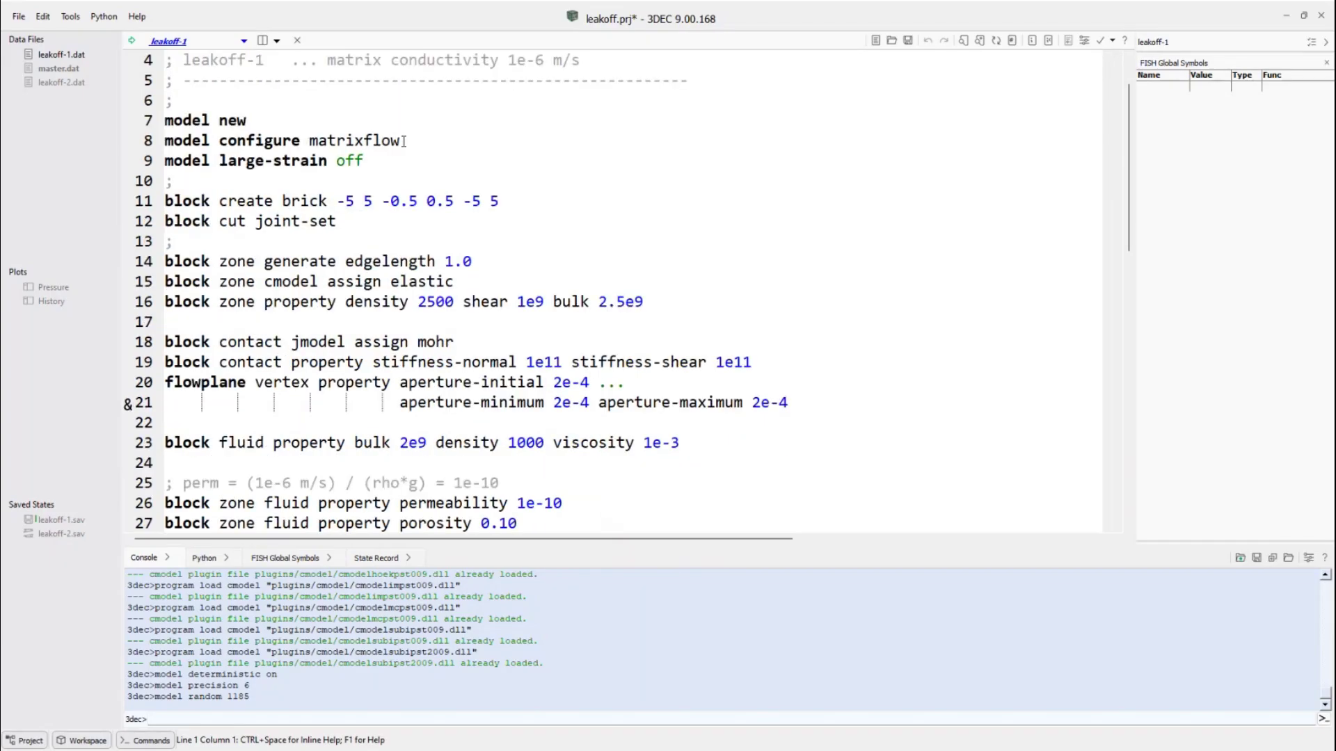
scroll(403, 141, "down", 1)
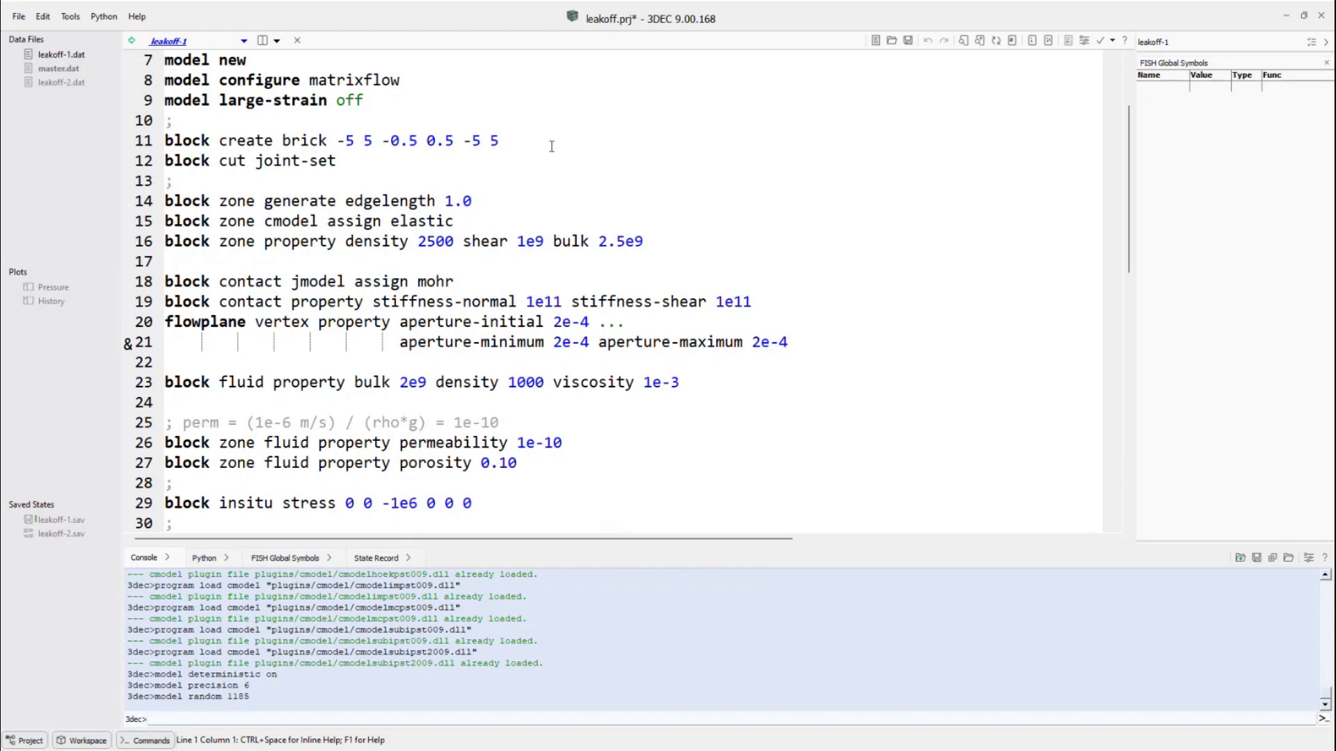
scroll(224, 174, "down", 1)
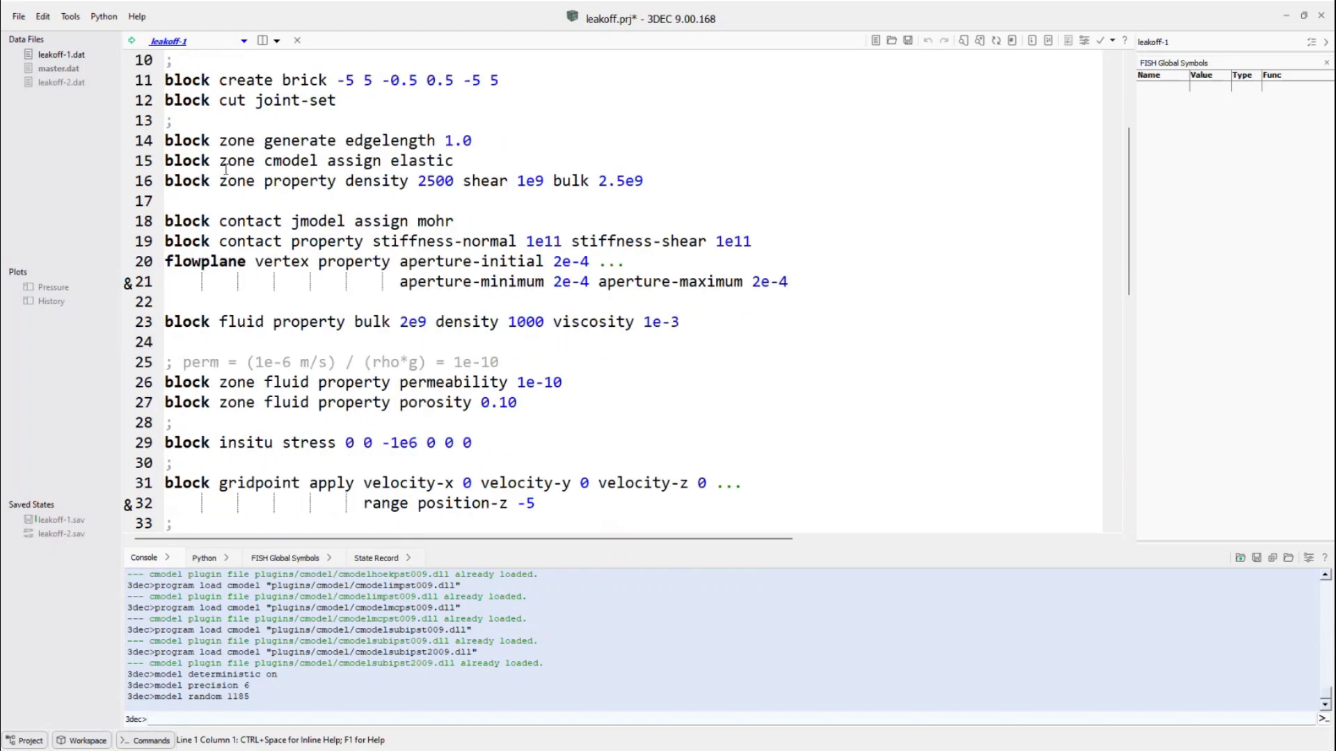
scroll(394, 177, "down", 1)
scroll(209, 244, "down", 1)
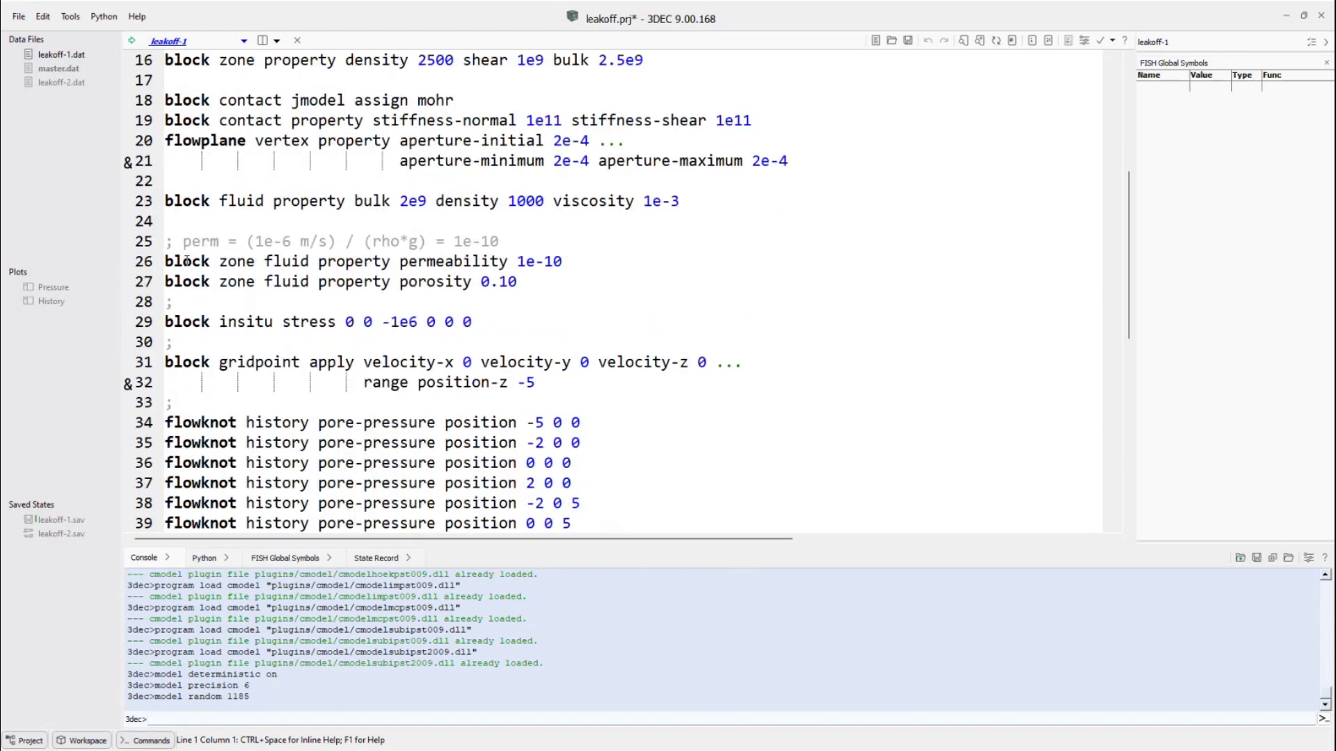
scroll(360, 130, "up", 1)
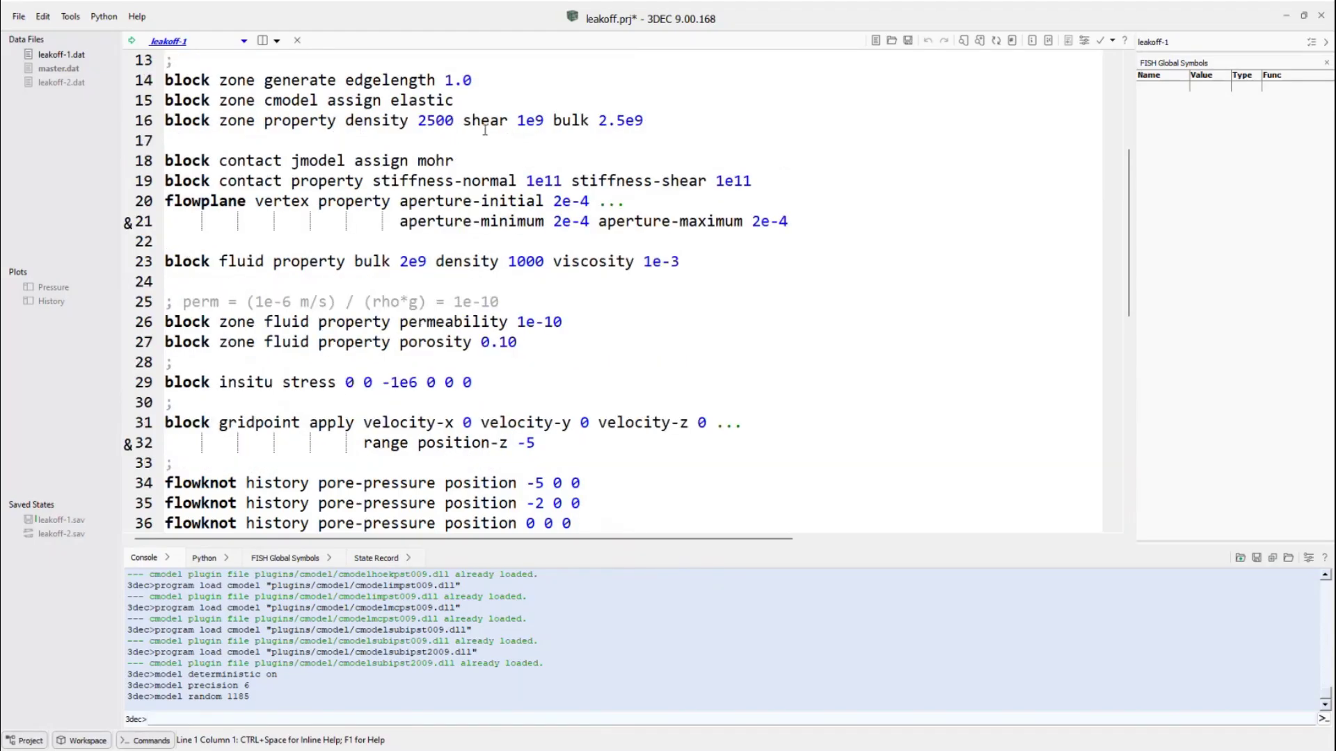
scroll(390, 171, "up", 1)
scroll(318, 197, "down", 2)
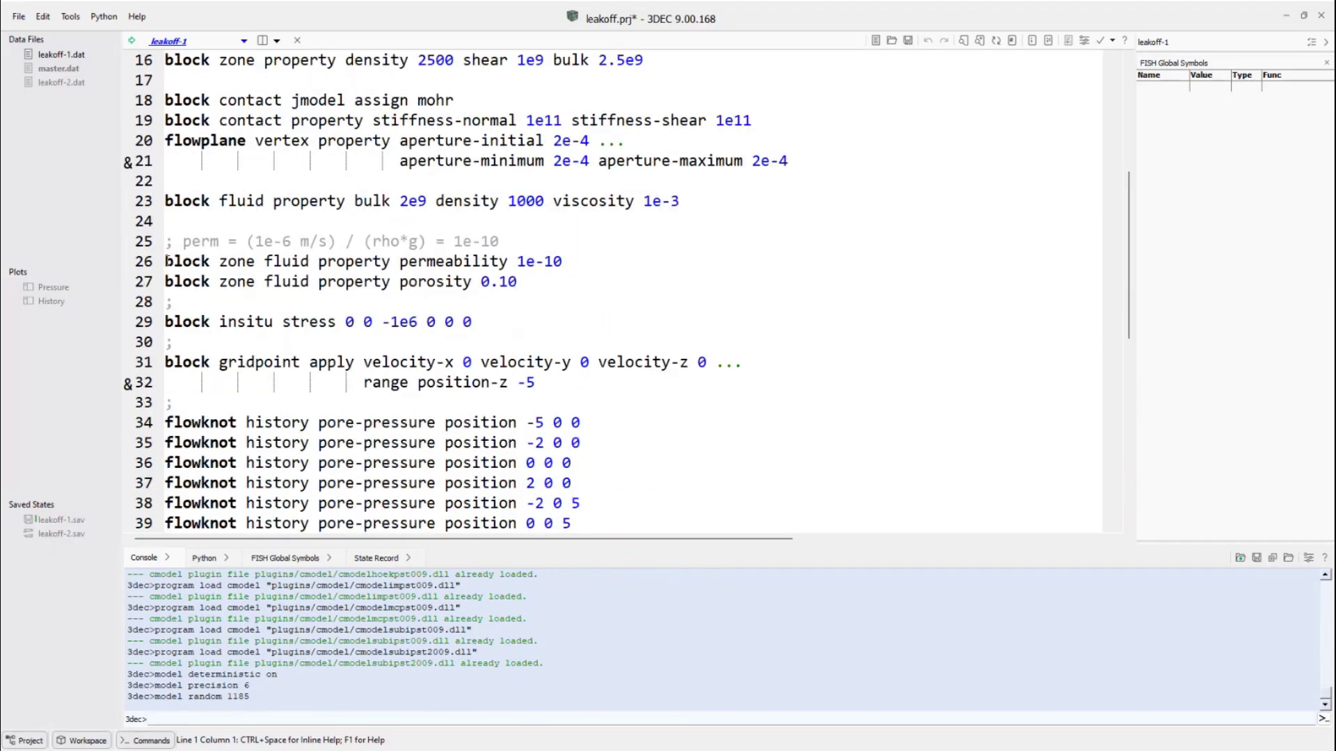
Examine the zone permeability and porosity commands and the comment deriving permeability from the matrix conductivity.
left_click_drag(167, 261, 518, 284)
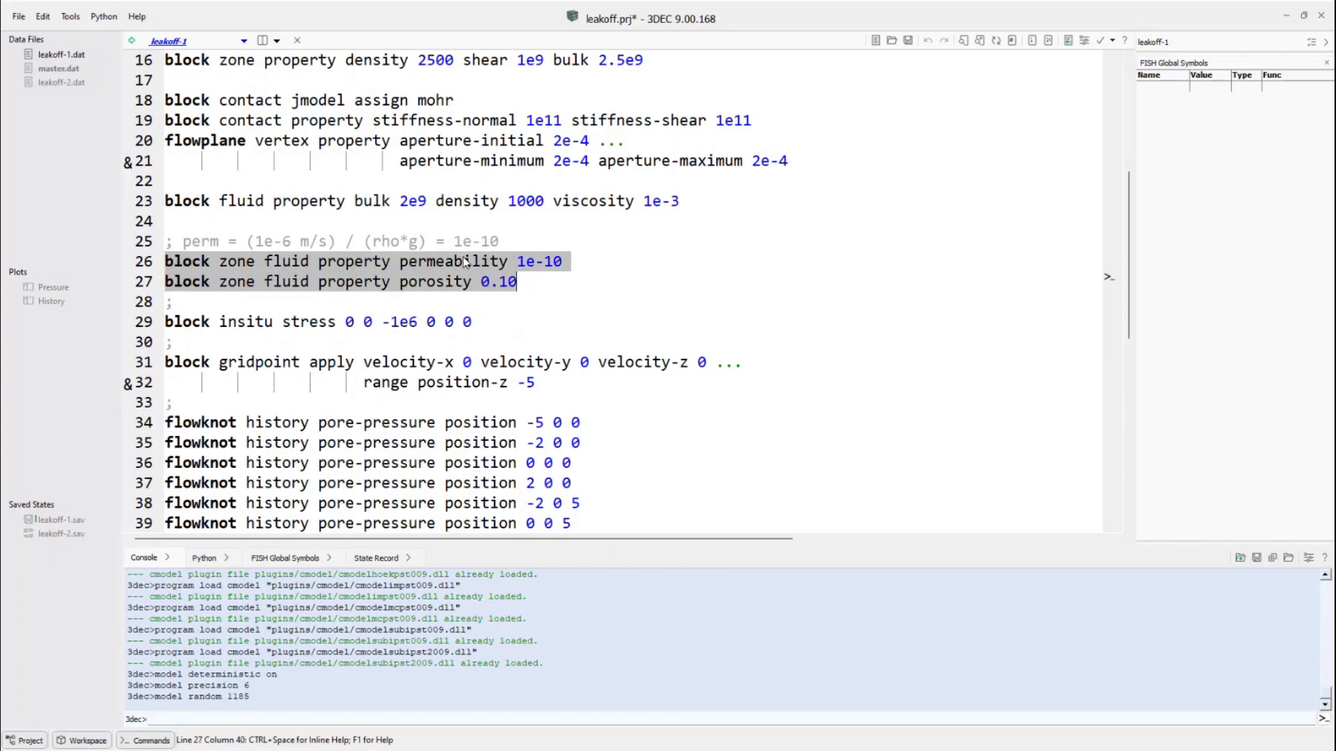
left_click(565, 289)
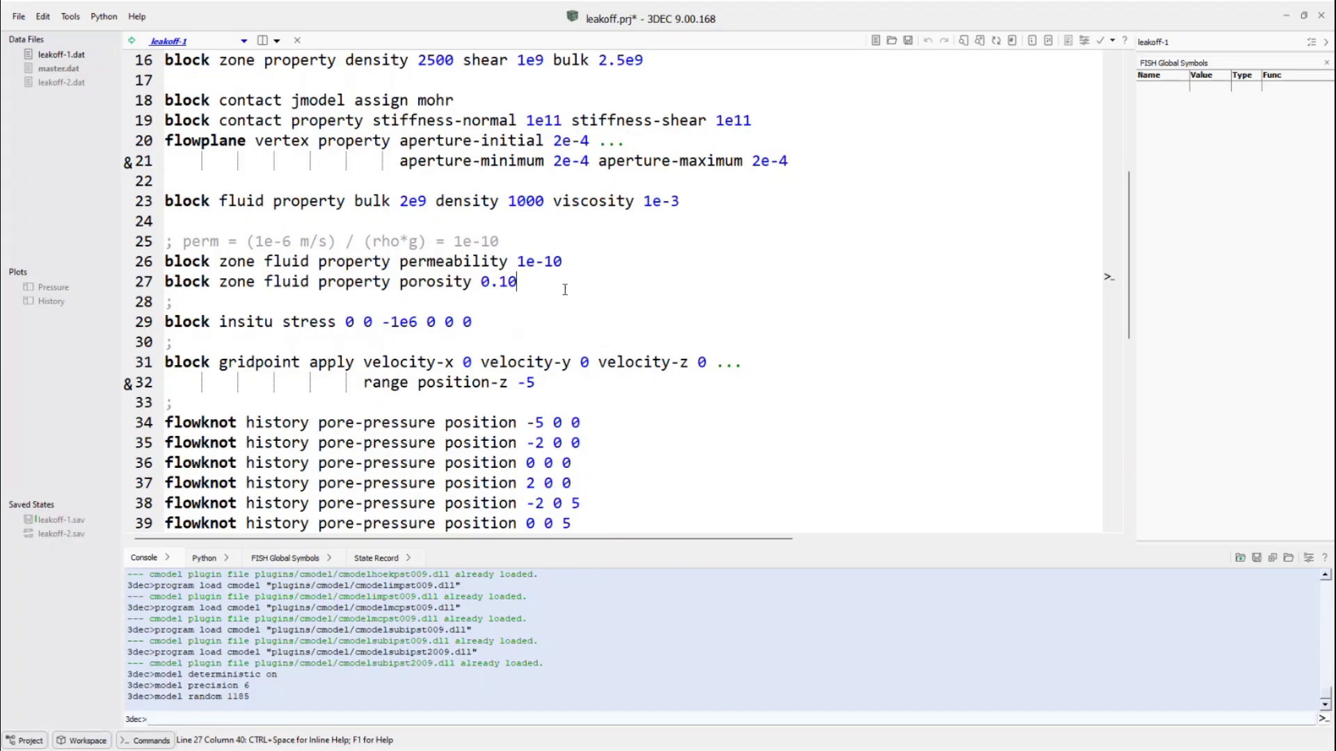
scroll(434, 233, "up", 1)
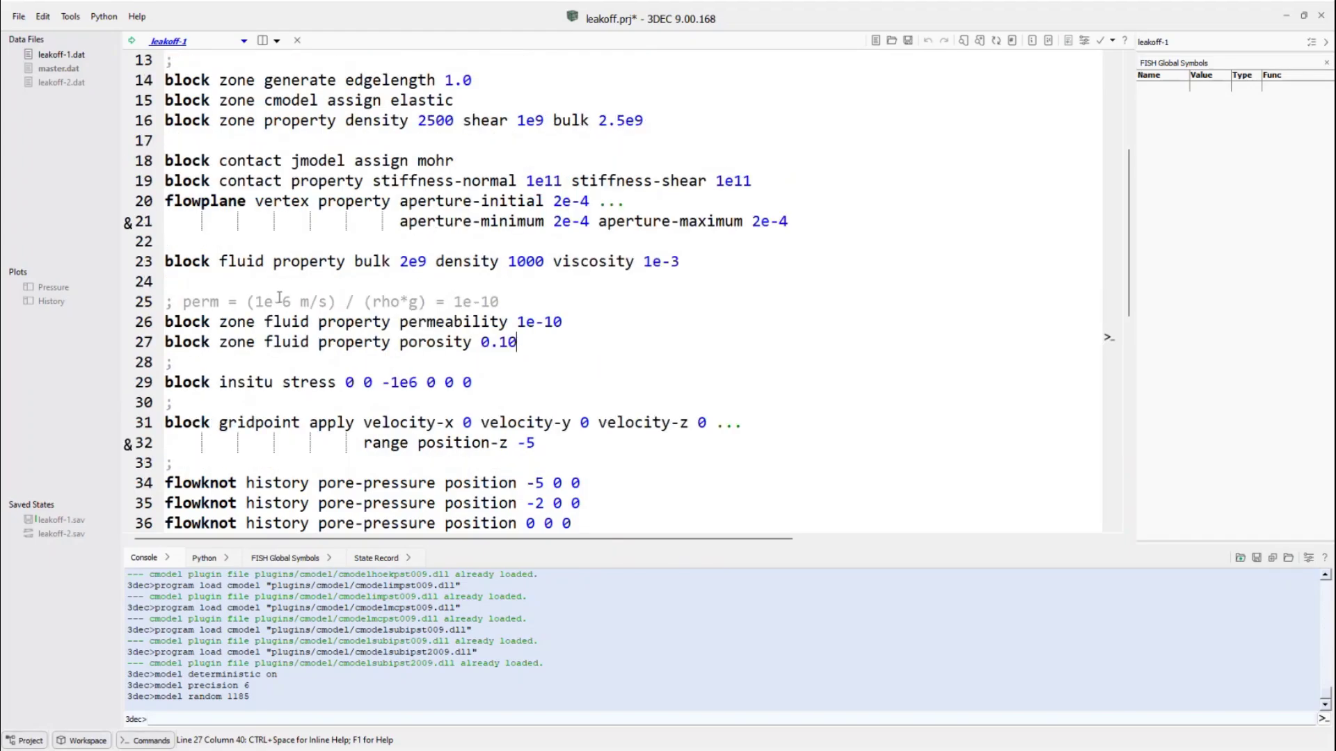
left_click_drag(254, 303, 323, 301)
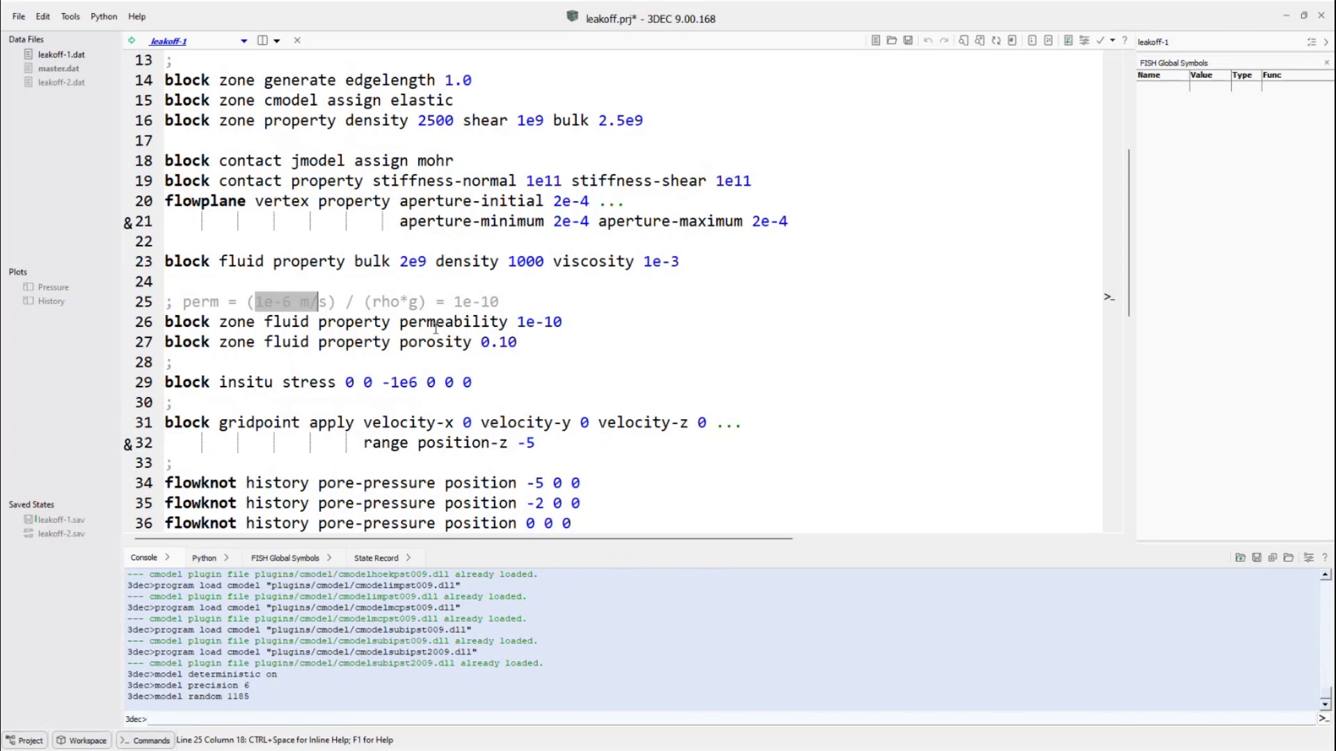
Review the in-situ stress, the fixed velocities at z = -5 and the flow-knot pore-pressure history points in leakoff-1.dat.
scroll(378, 316, "down", 2)
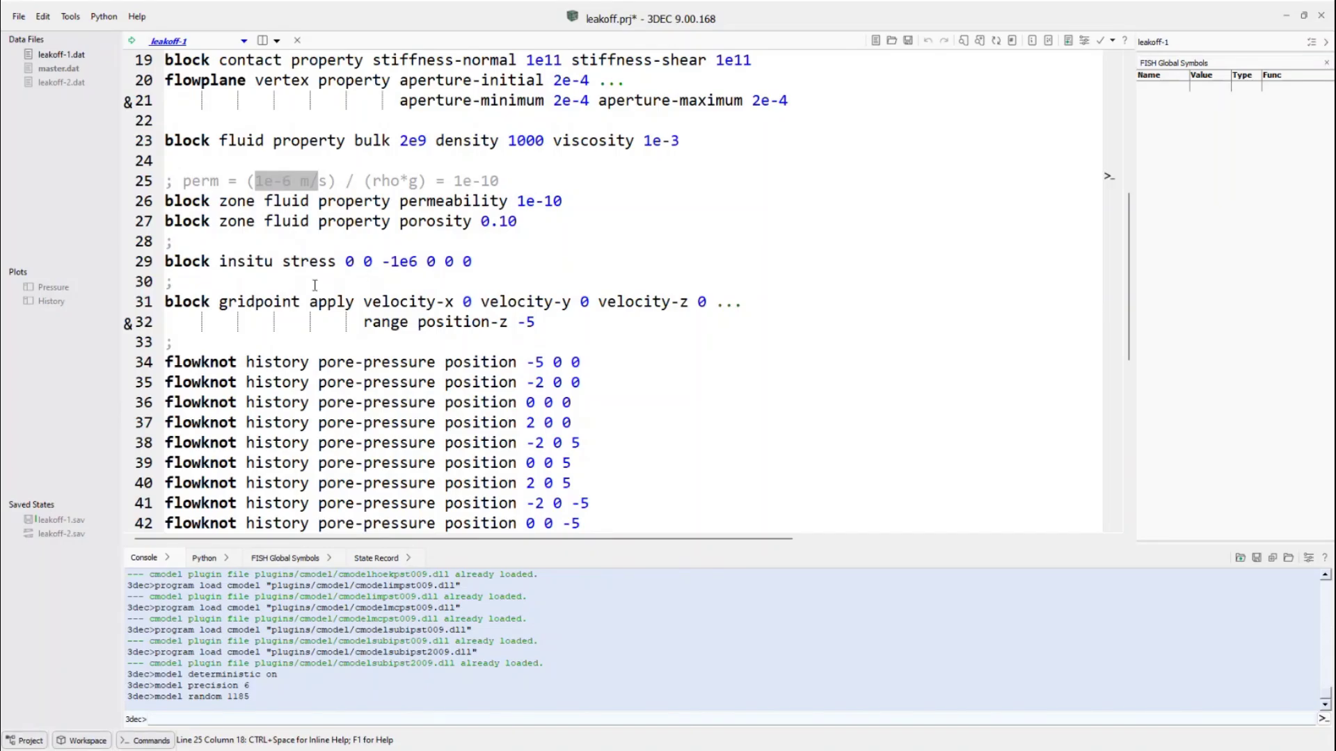
scroll(315, 285, "down", 1)
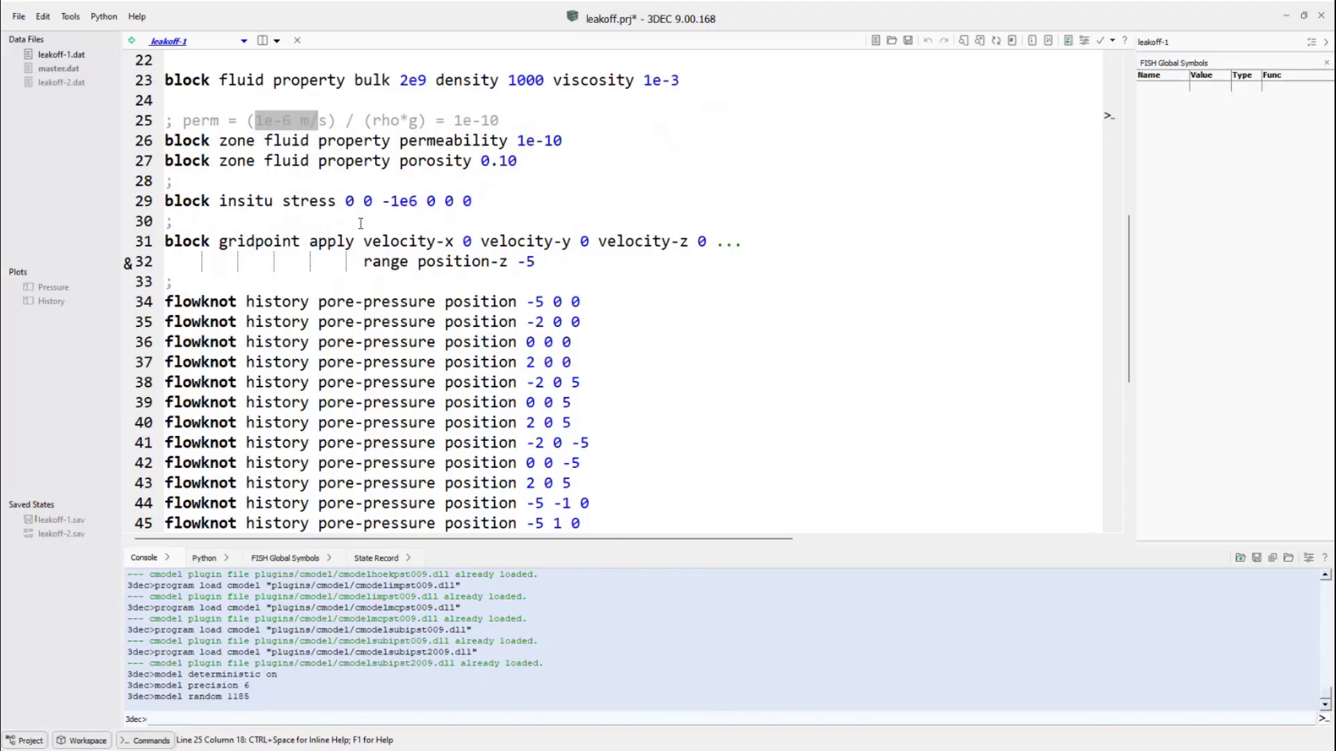
scroll(457, 234, "down", 1)
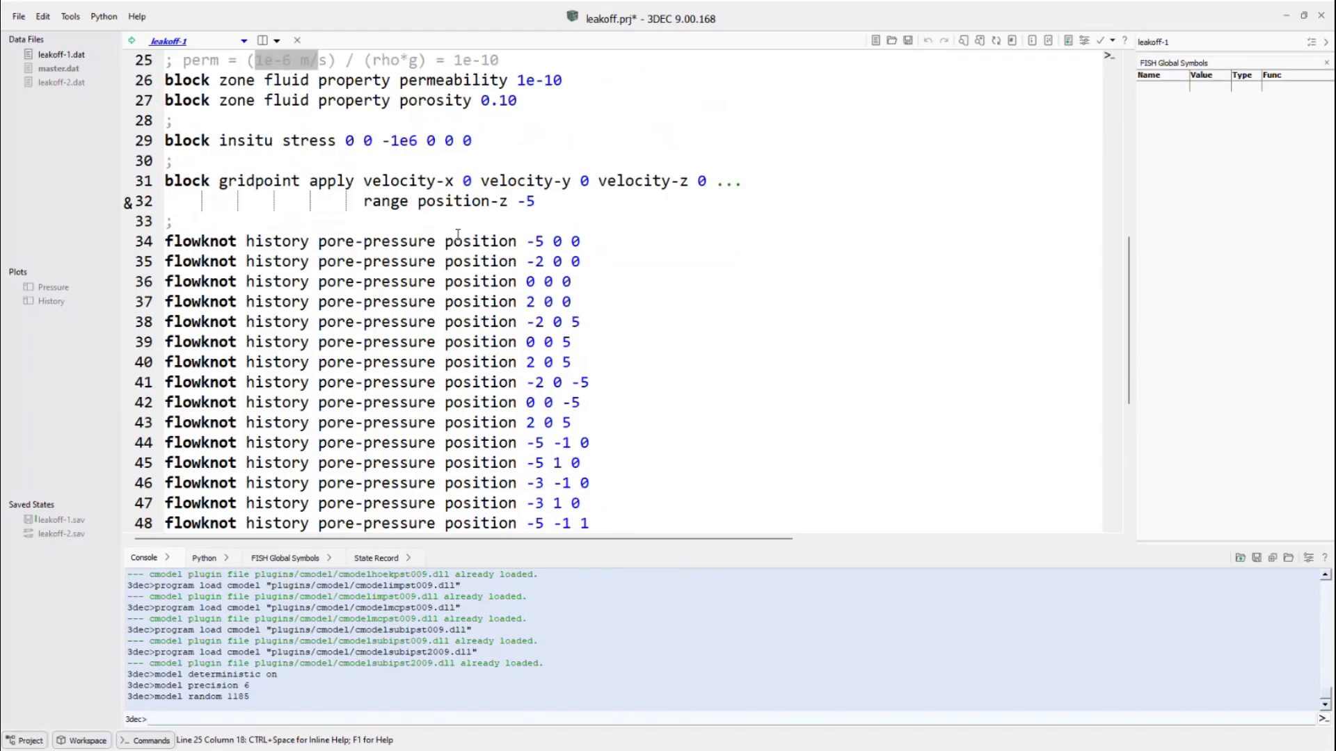
Review the flow-knot pressure boundaries and fluid-only solve commands at the end of leakoff-1.dat, and run the data file.
scroll(457, 234, "down", 2)
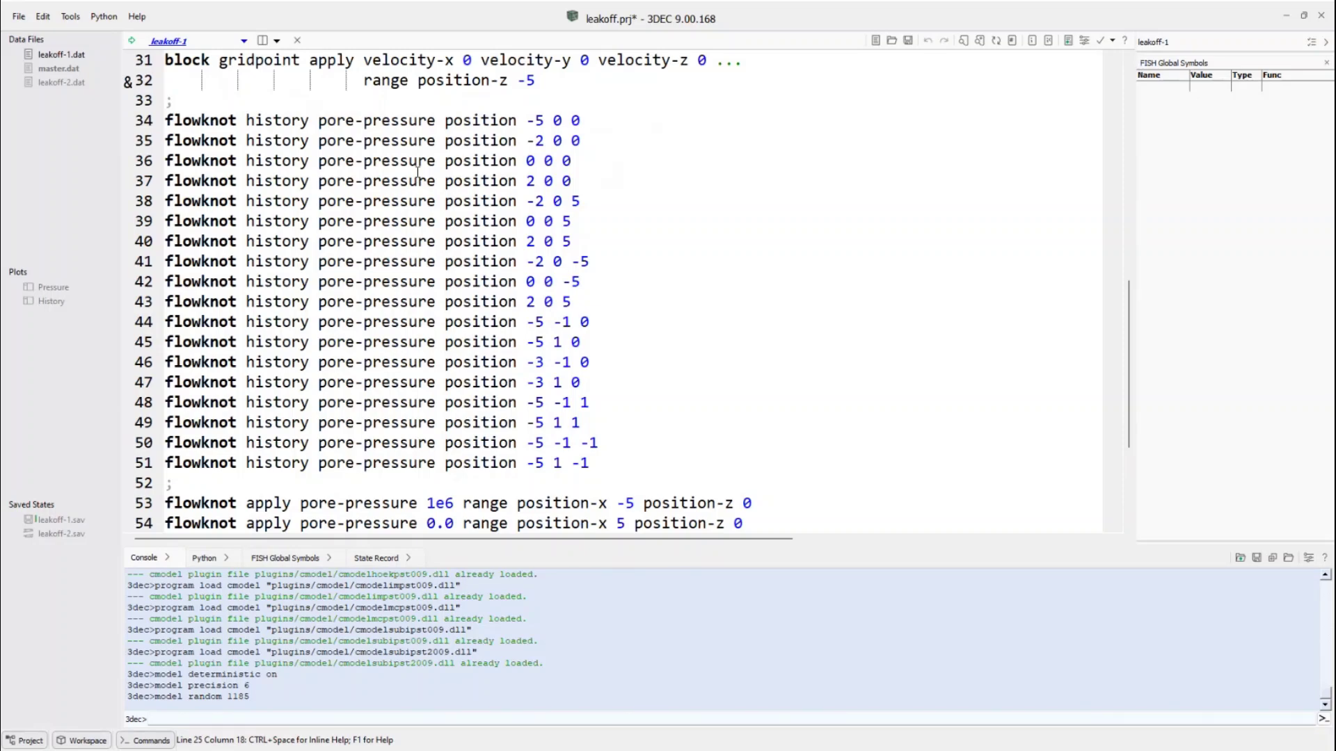
scroll(421, 172, "down", 4)
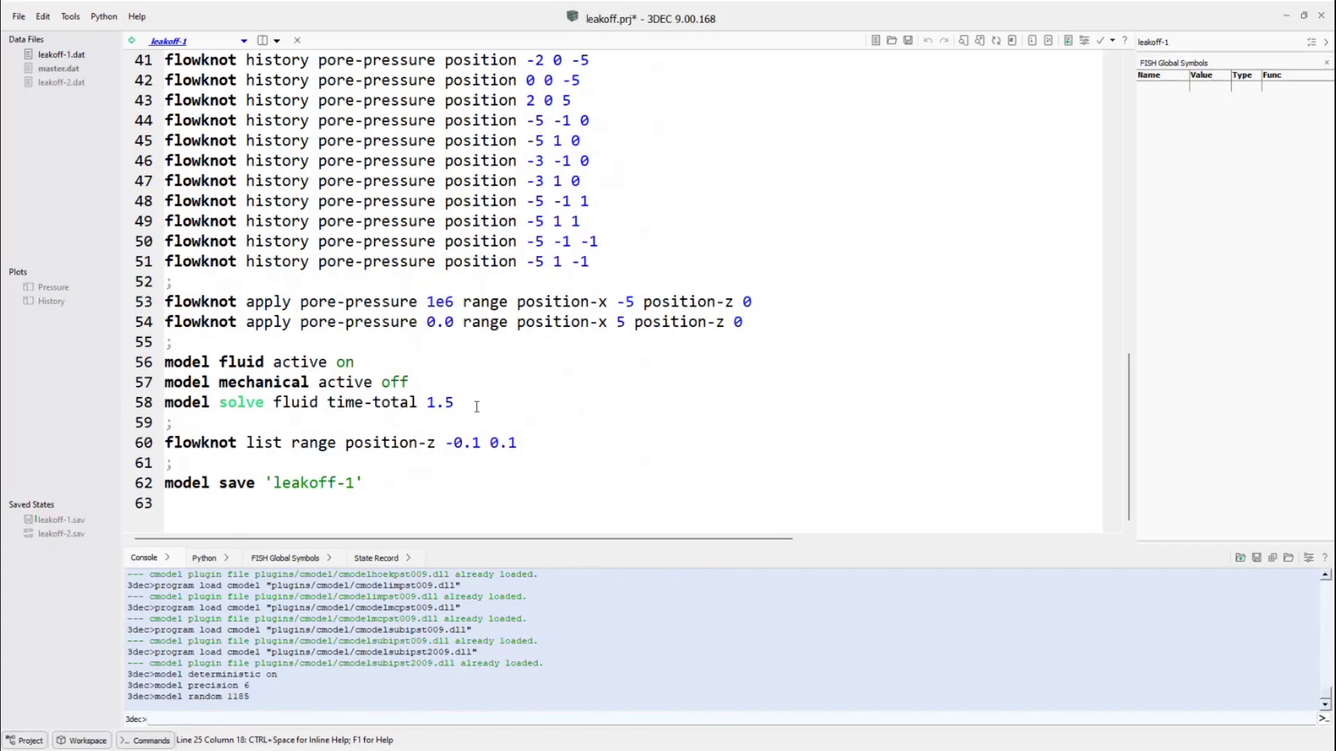
left_click(132, 40)
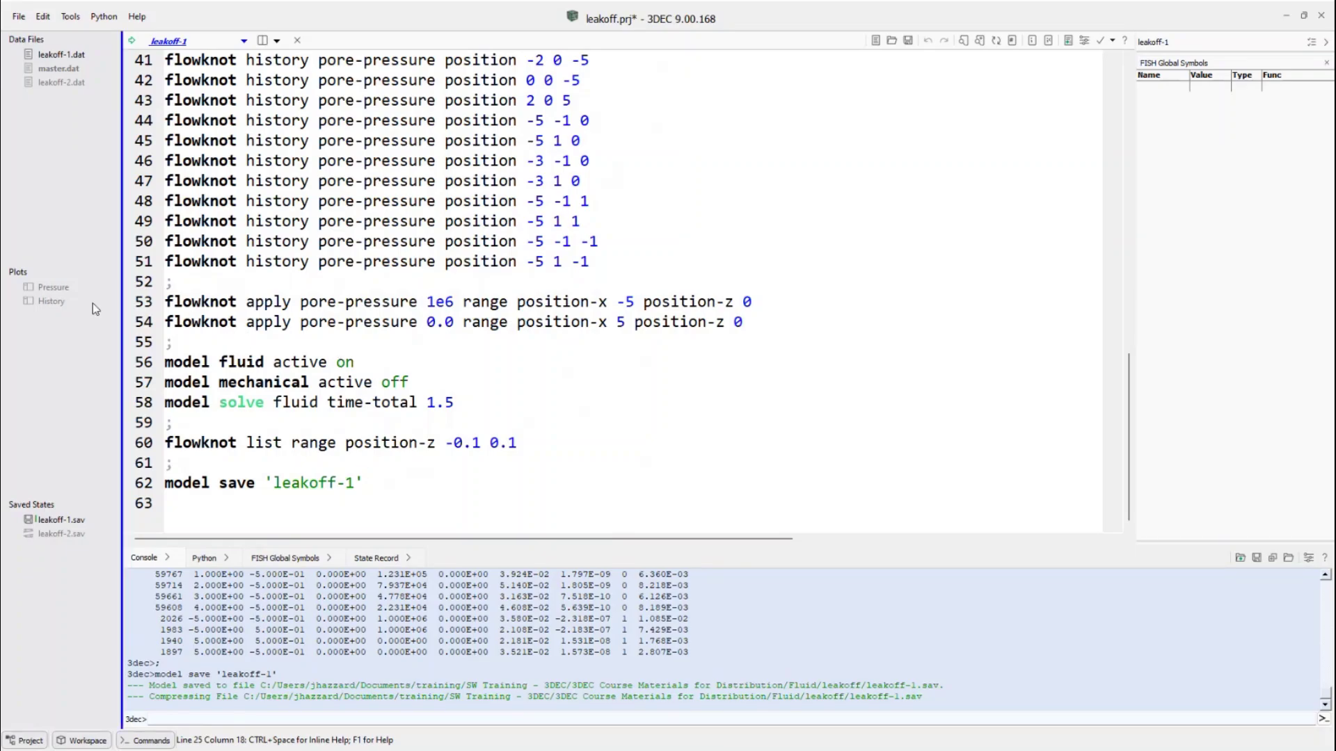
Create a new plot named pressure2.
left_click(244, 41)
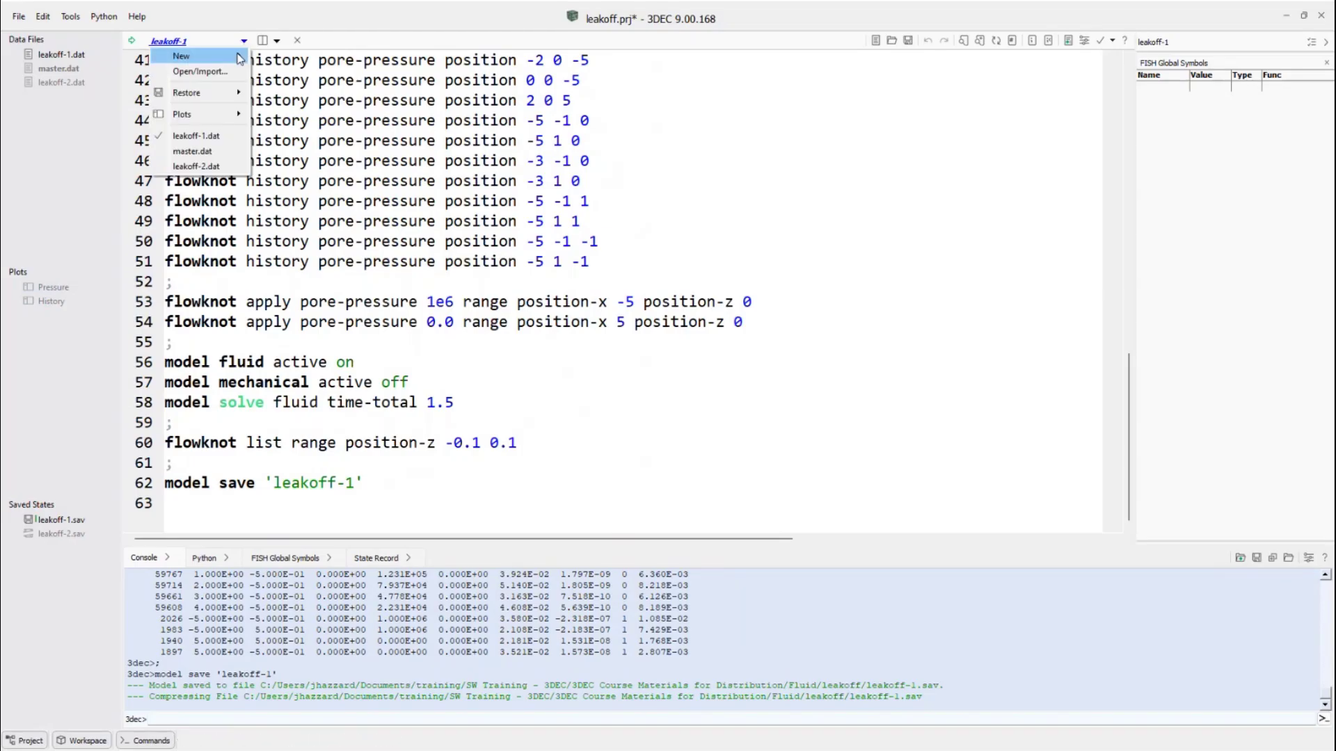
mouse_move(240, 57)
left_click(275, 71)
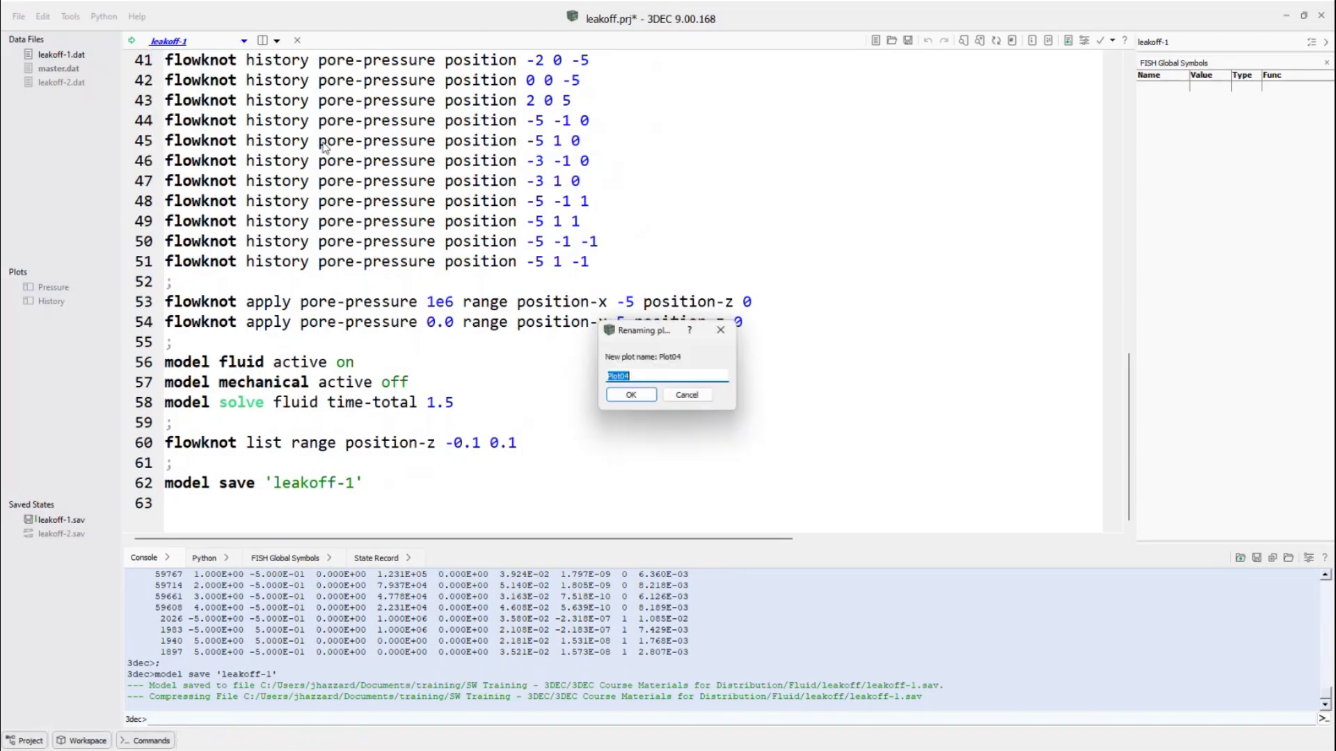
type("pressure2")
key("Return")
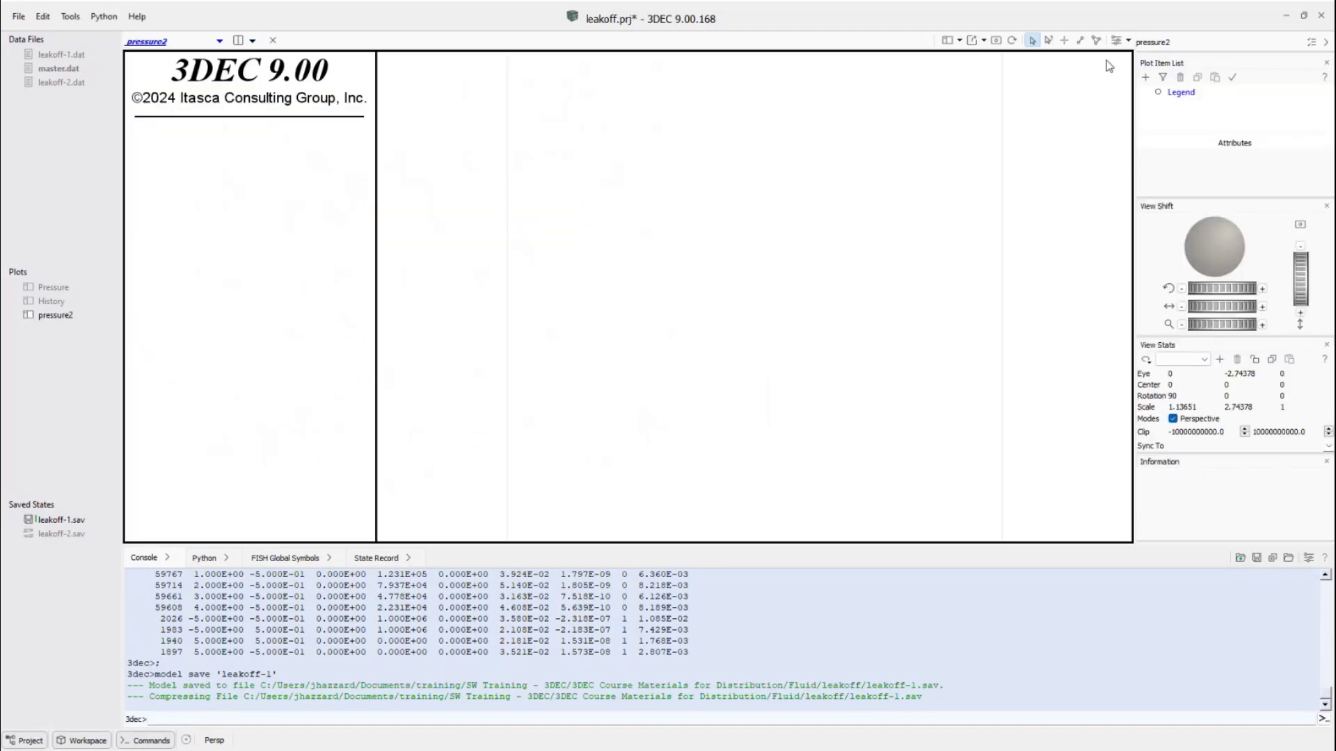
Add a Flow Planes item to the pressure2 plot and contour it by joint pore pressure.
left_click(1145, 78)
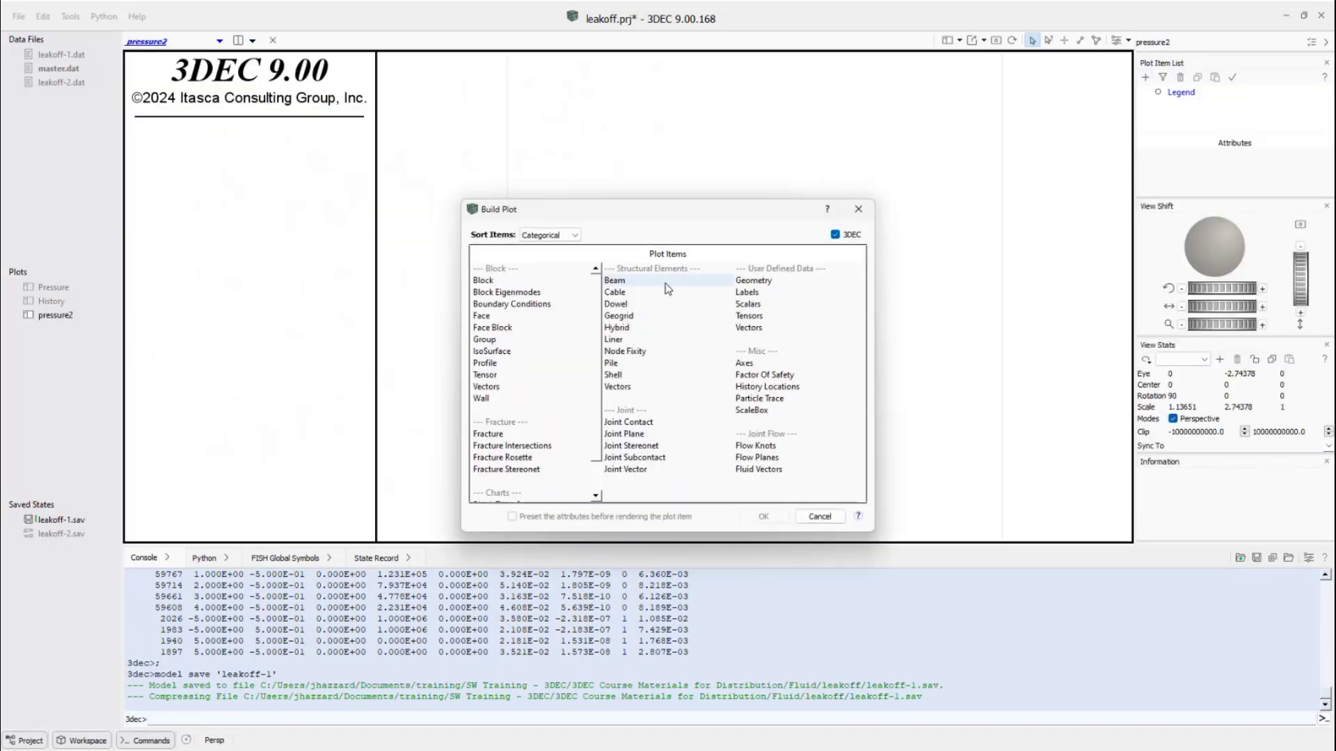
double_click(767, 458)
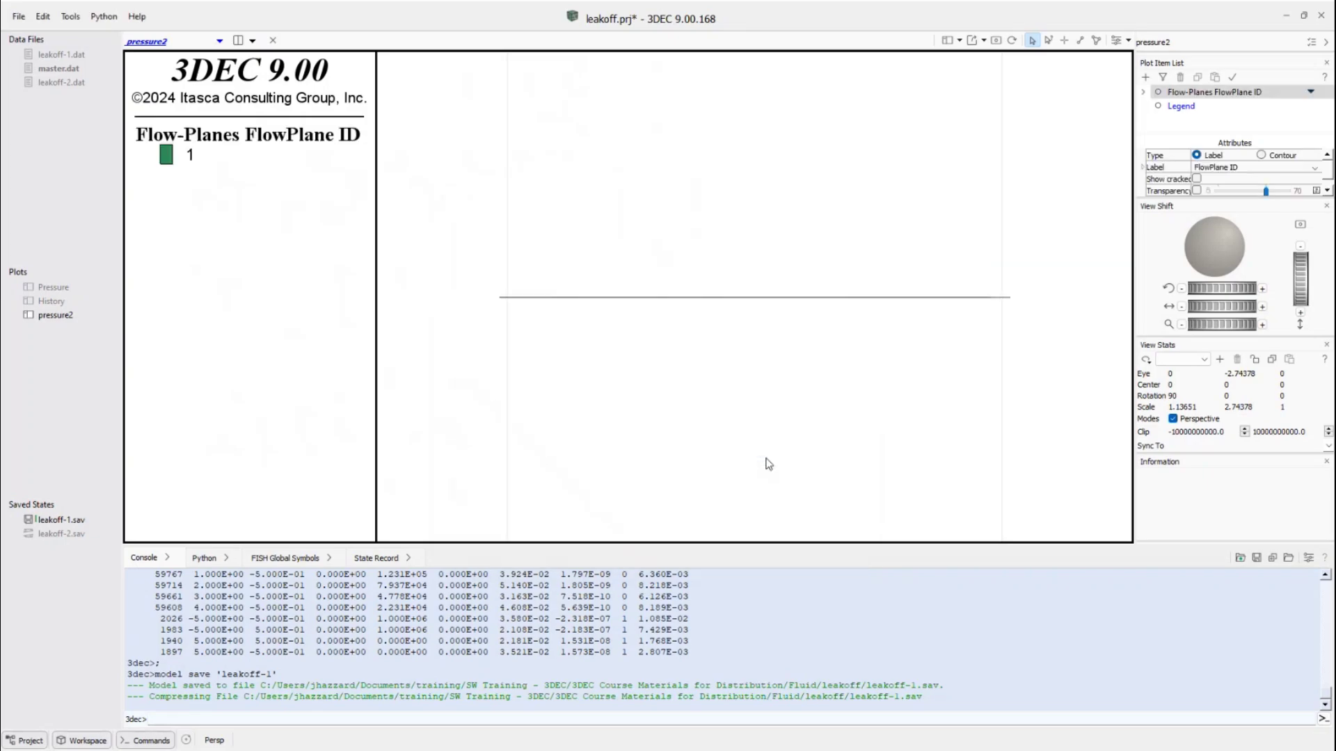
right_click_drag(811, 389, 811, 428)
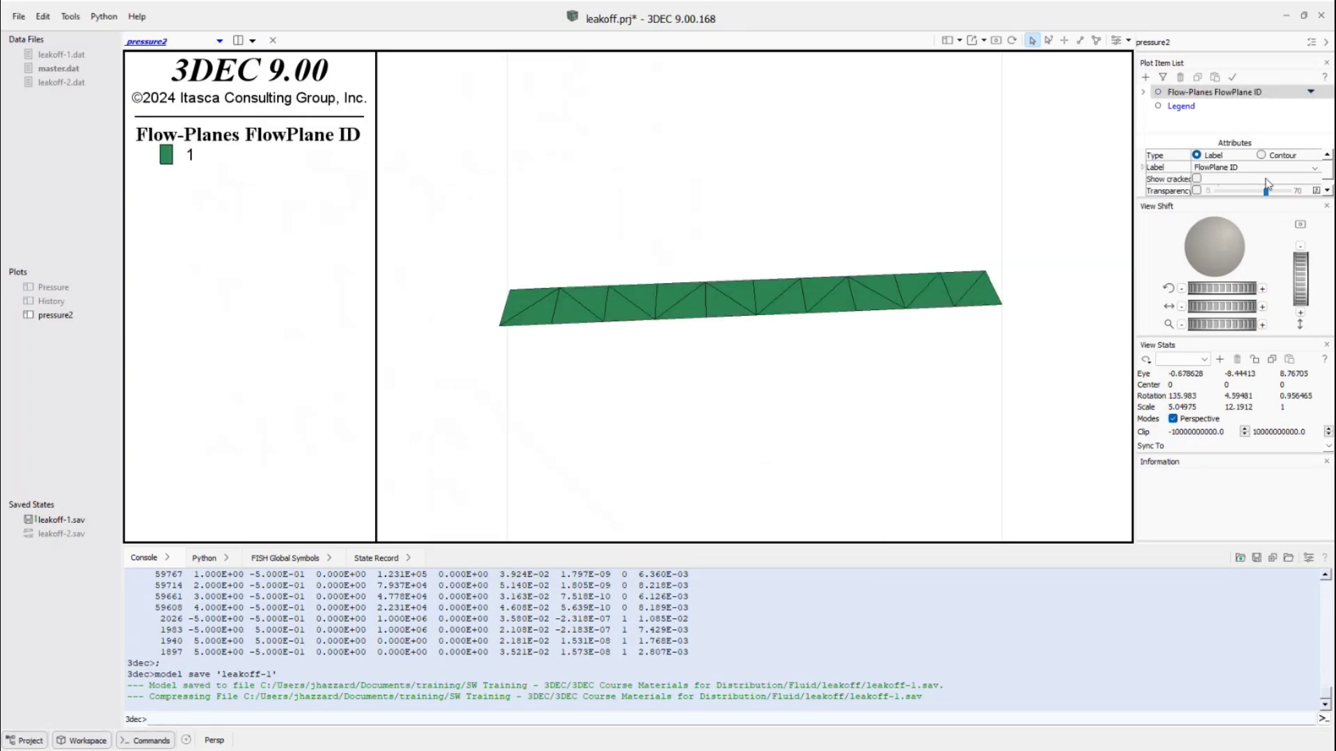
left_click(1270, 156)
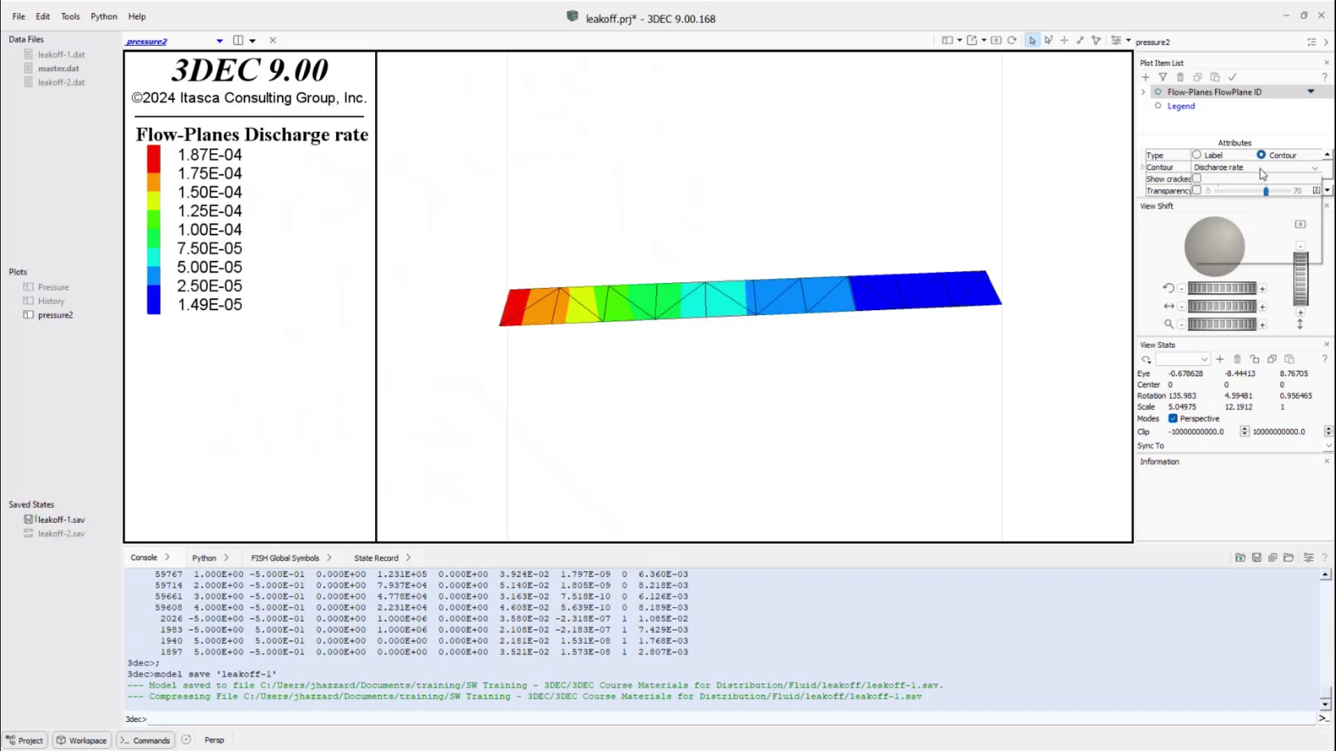
left_click(1262, 170)
left_click(1225, 182)
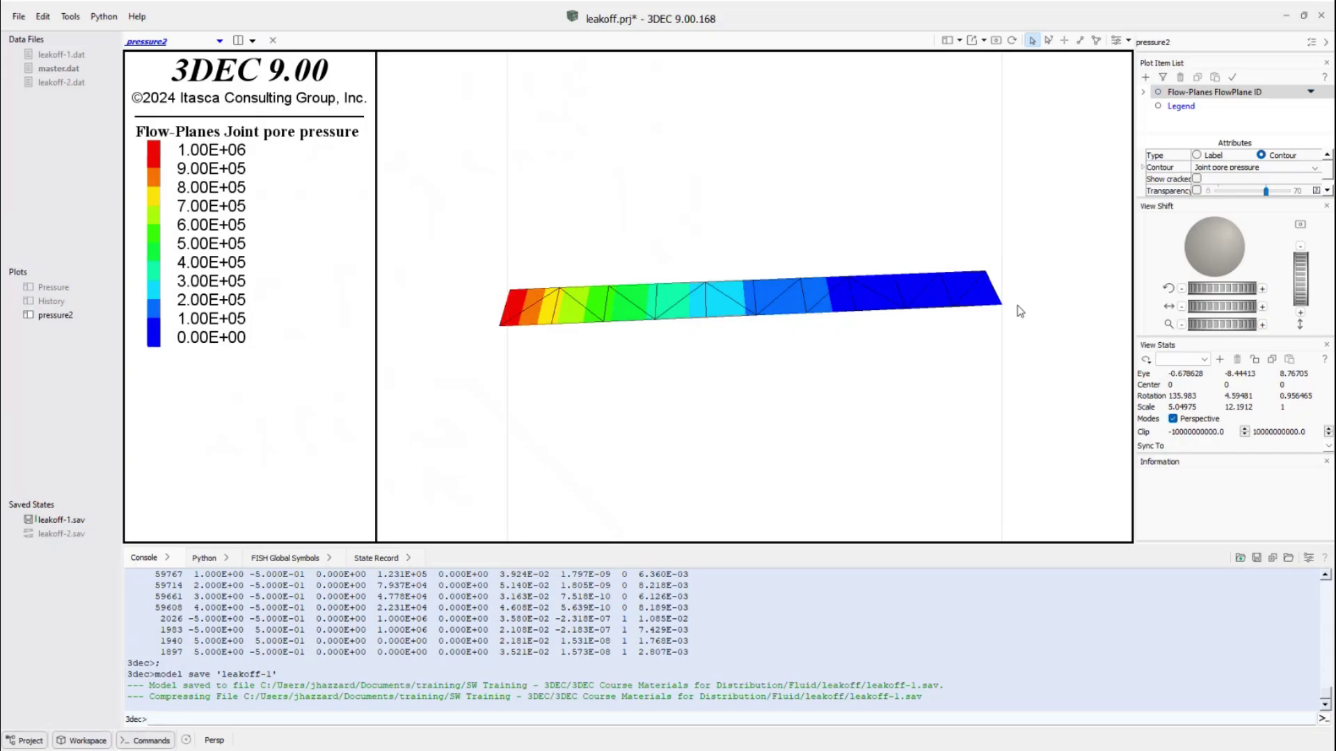
mouse_move(837, 368)
right_mouse_down()
mouse_move(837, 389)
mouse_move(837, 359)
right_mouse_up()
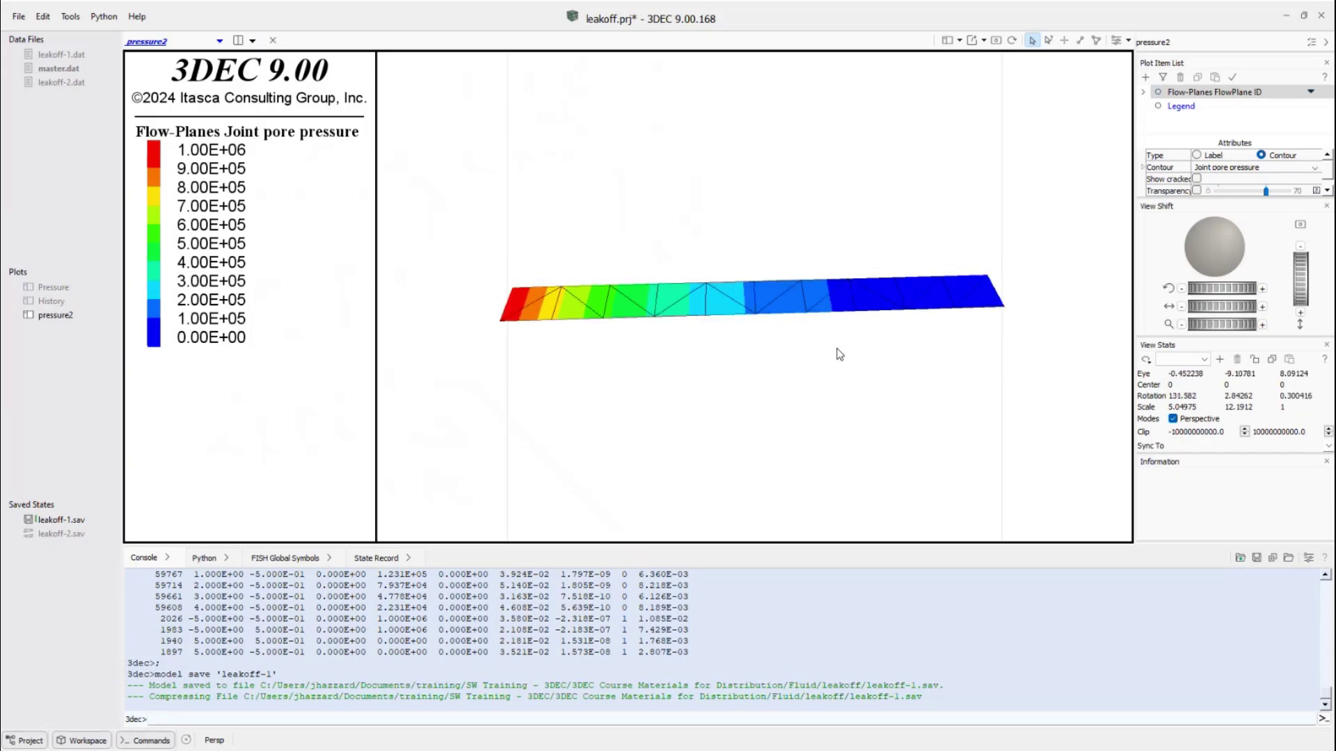
right_click_drag(1033, 264, 1036, 238)
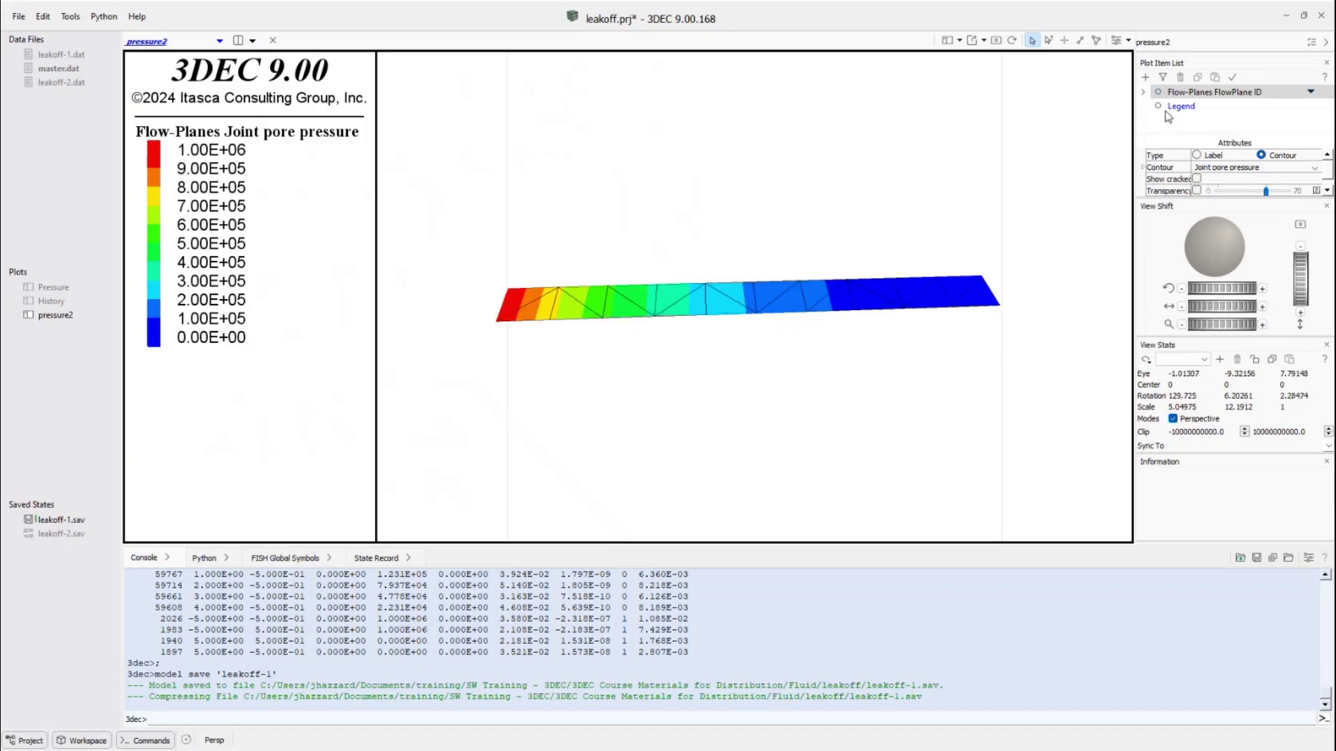
Add a Block item to the plot and colour it as a contour of Gp Pore Pressure.
left_click(1145, 78)
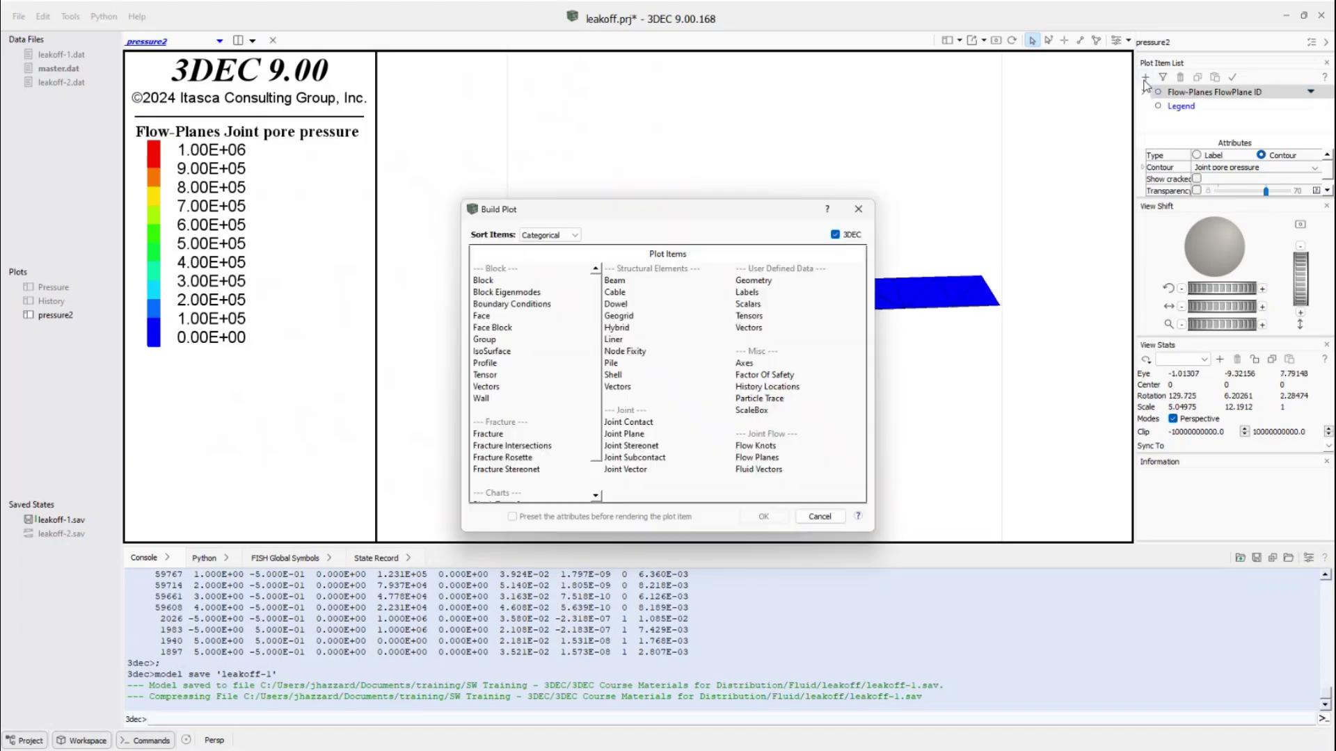
left_click(485, 283)
double_click(484, 283)
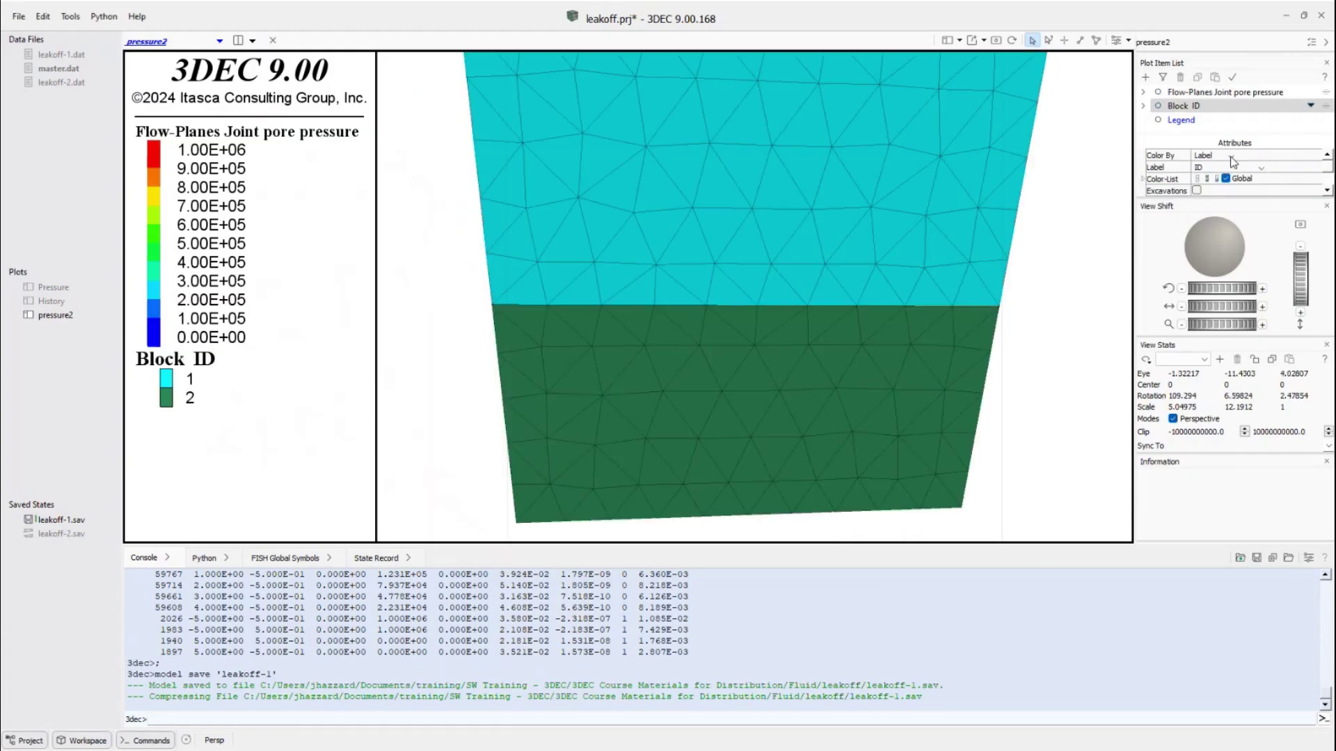
left_click(1230, 156)
left_click(1228, 175)
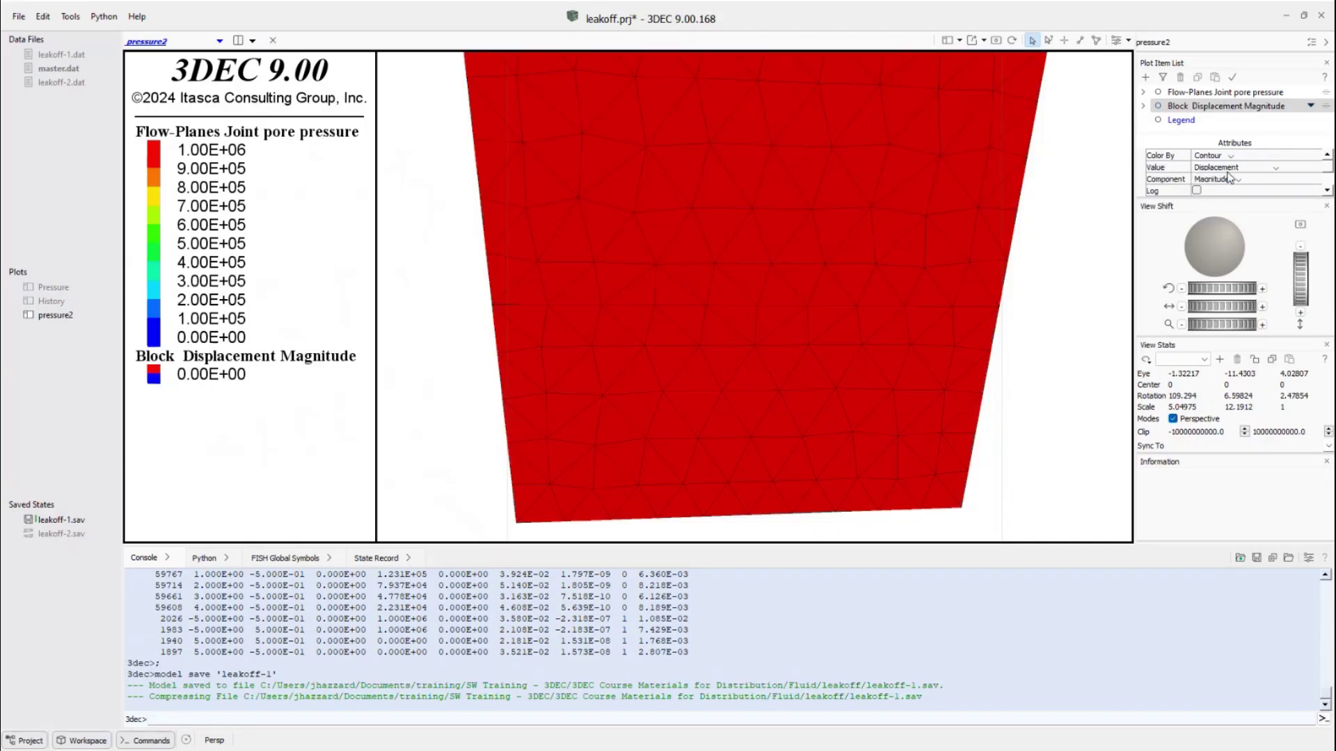
left_click(1264, 168)
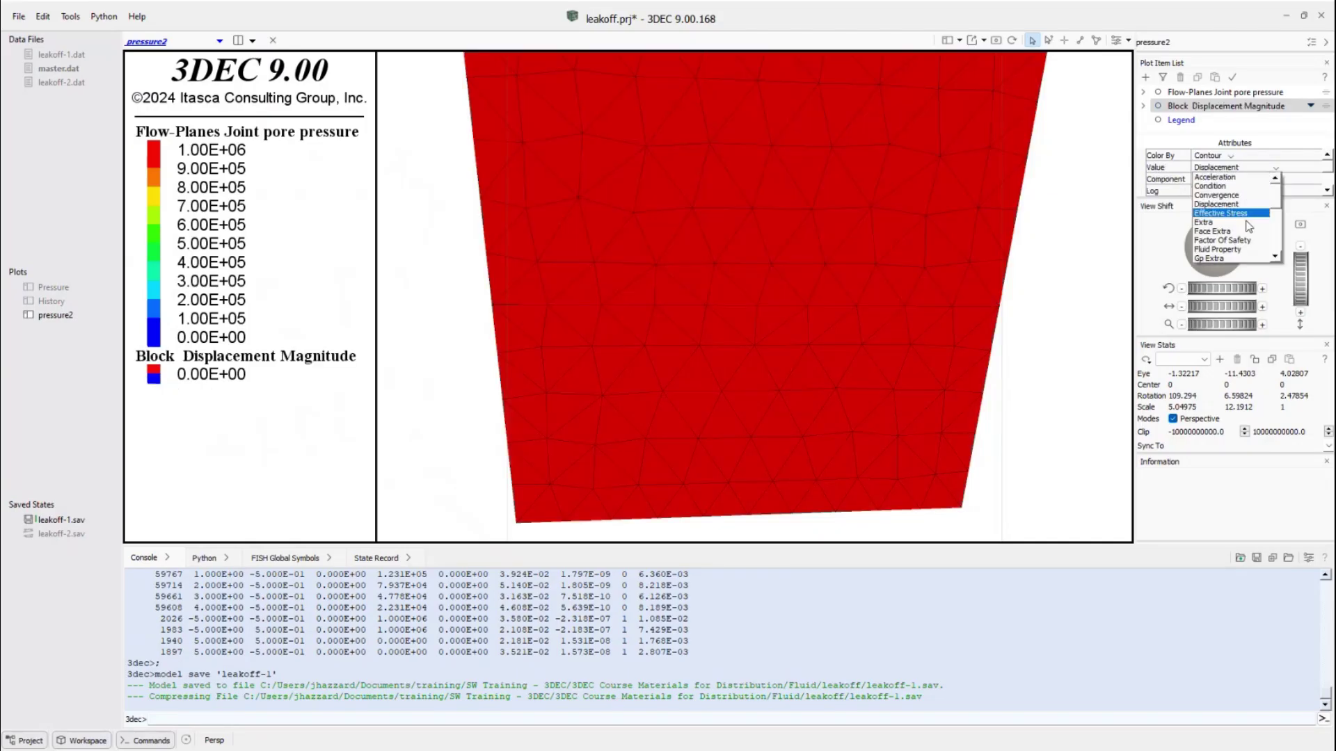
scroll(1238, 220, "down", 2)
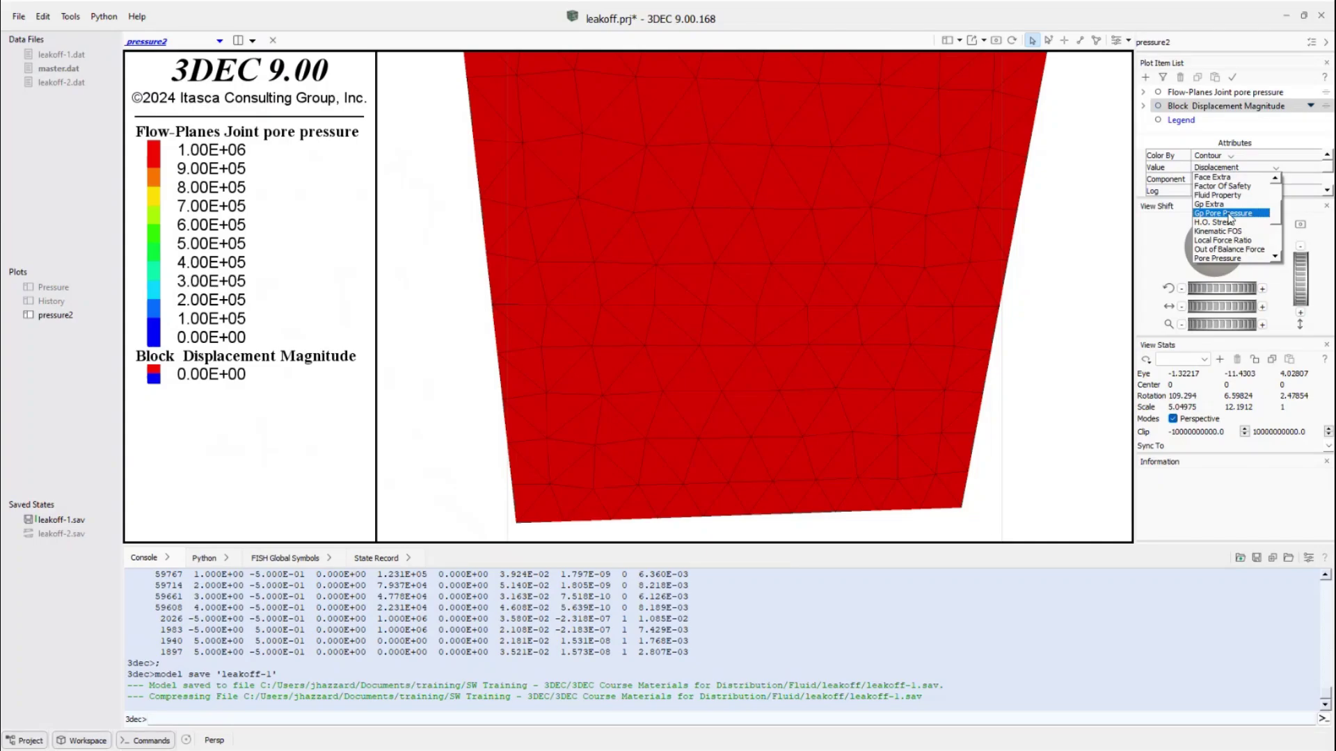
left_click(1227, 213)
scroll(793, 294, "down", 2)
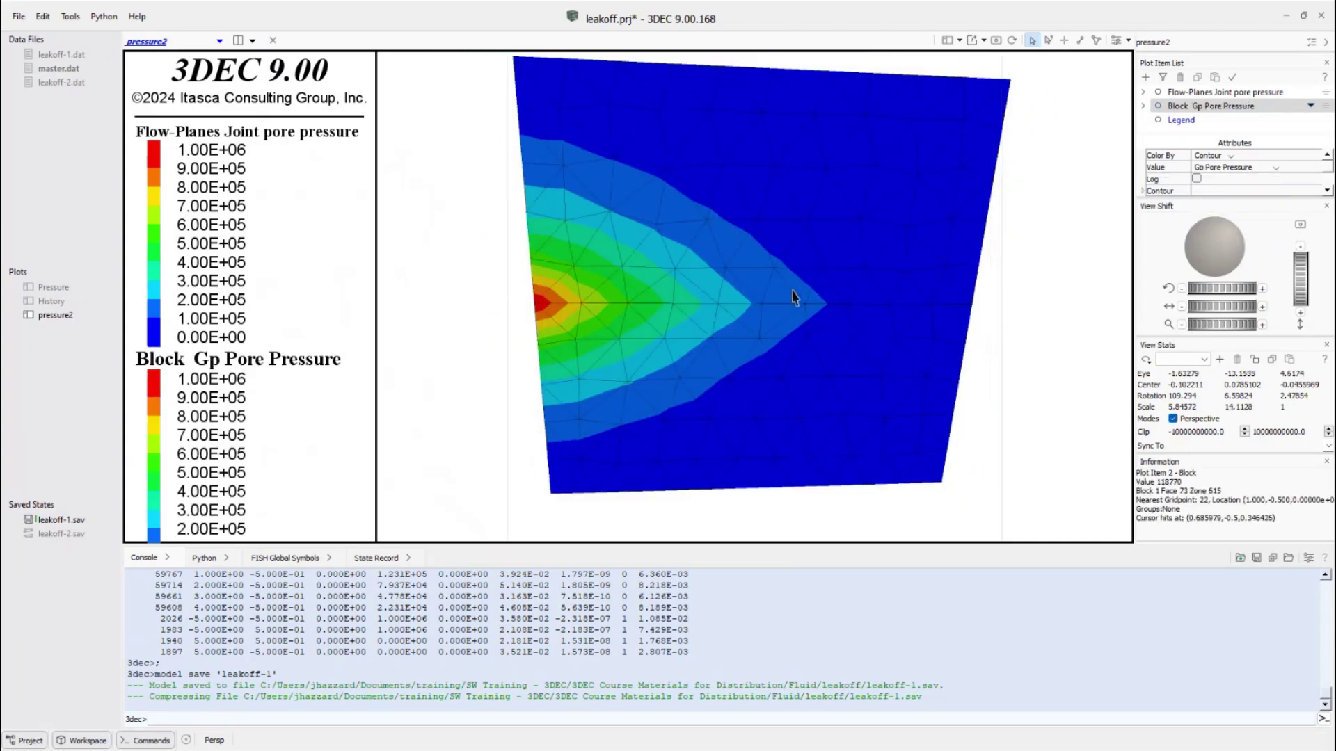
Close the View Shift controls and turn on transparency for the block pore-pressure contours to compare them with the joint pressures.
left_click_drag(686, 274, 743, 278)
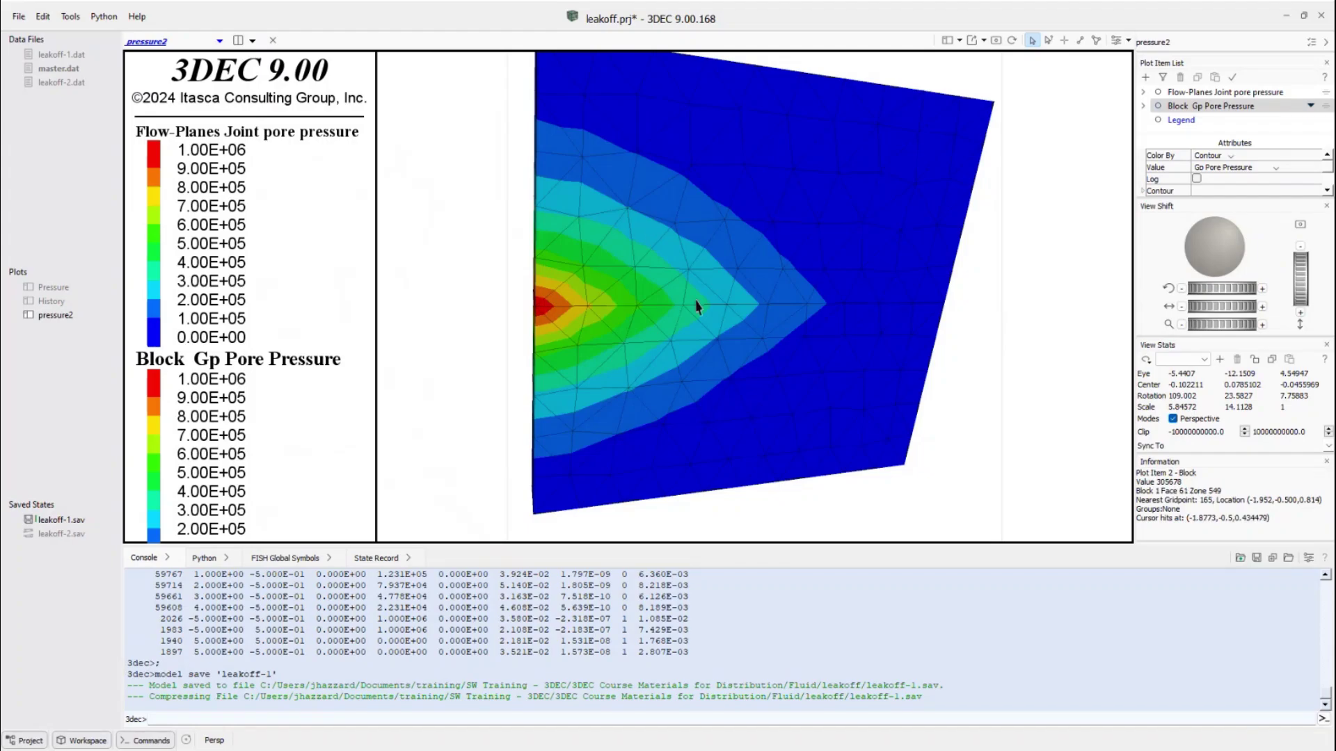
mouse_move(666, 320)
left_mouse_down()
mouse_move(680, 352)
mouse_move(617, 280)
mouse_move(649, 298)
left_mouse_up()
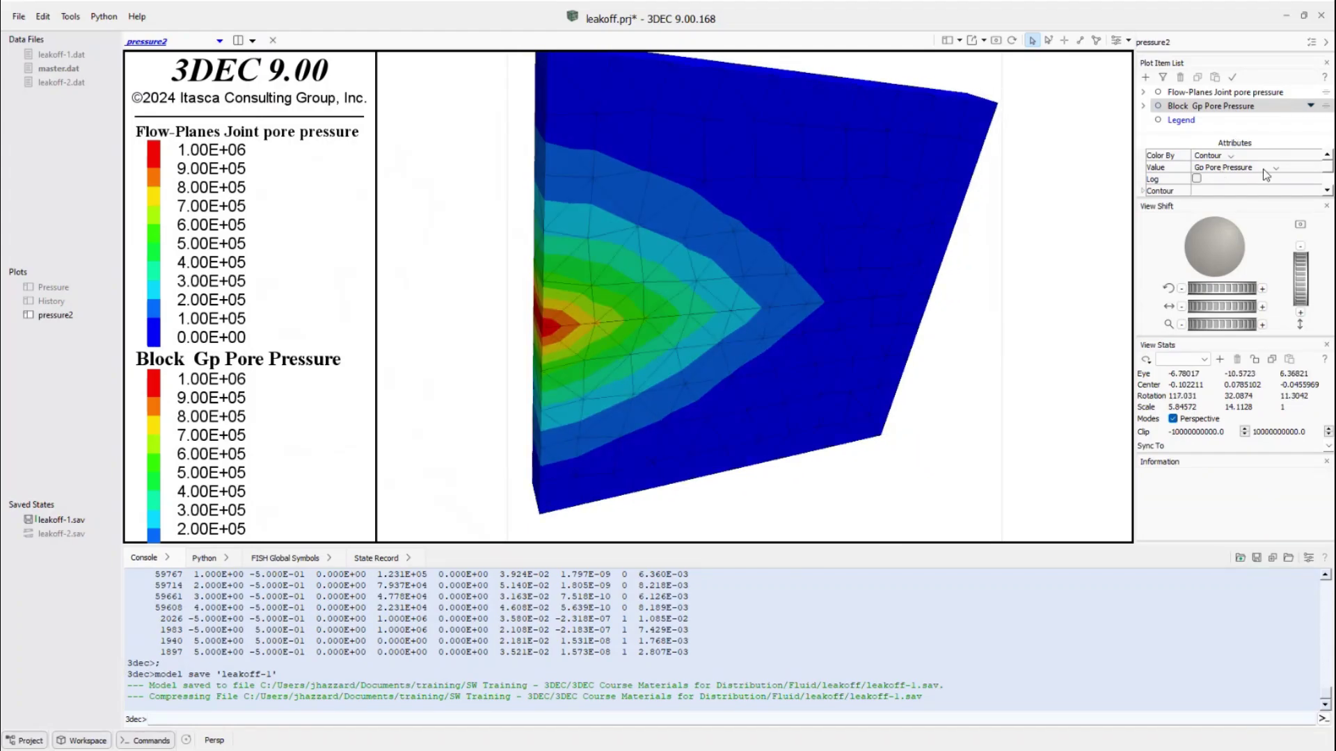
left_click(1327, 209)
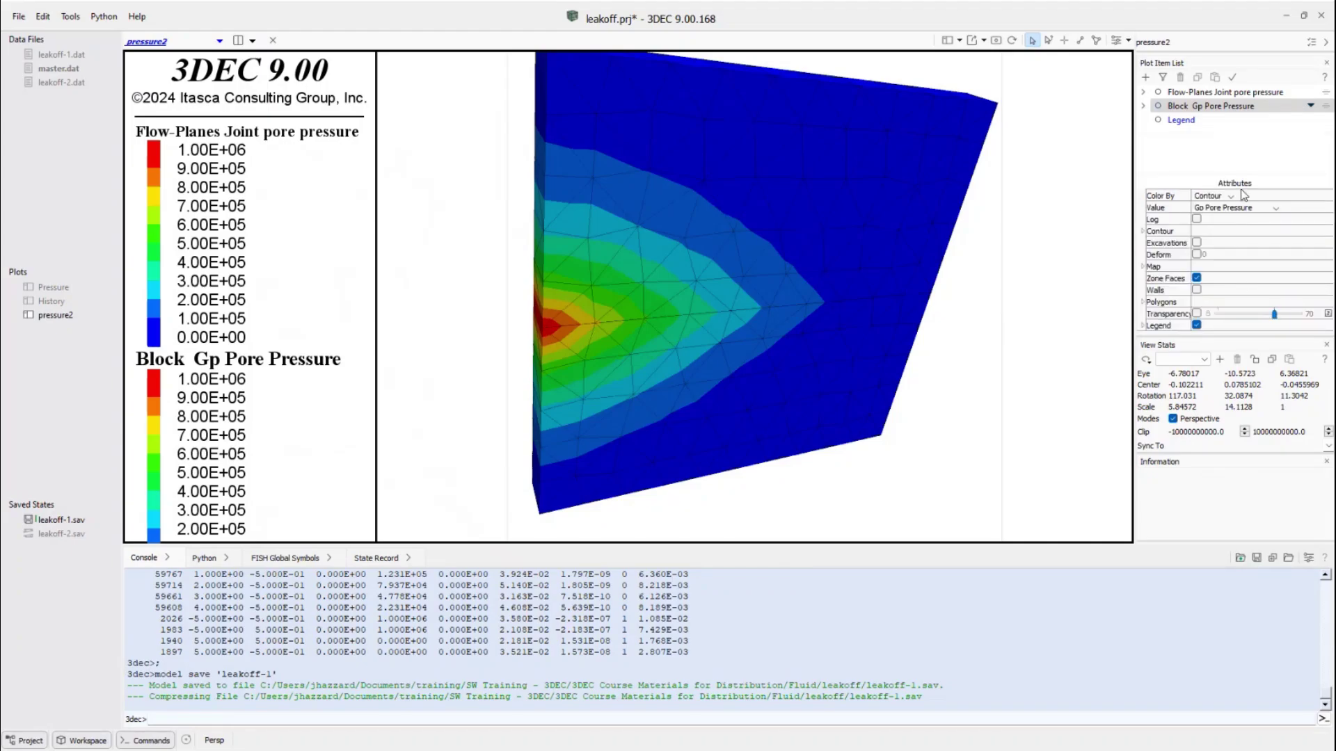
left_click(1196, 314)
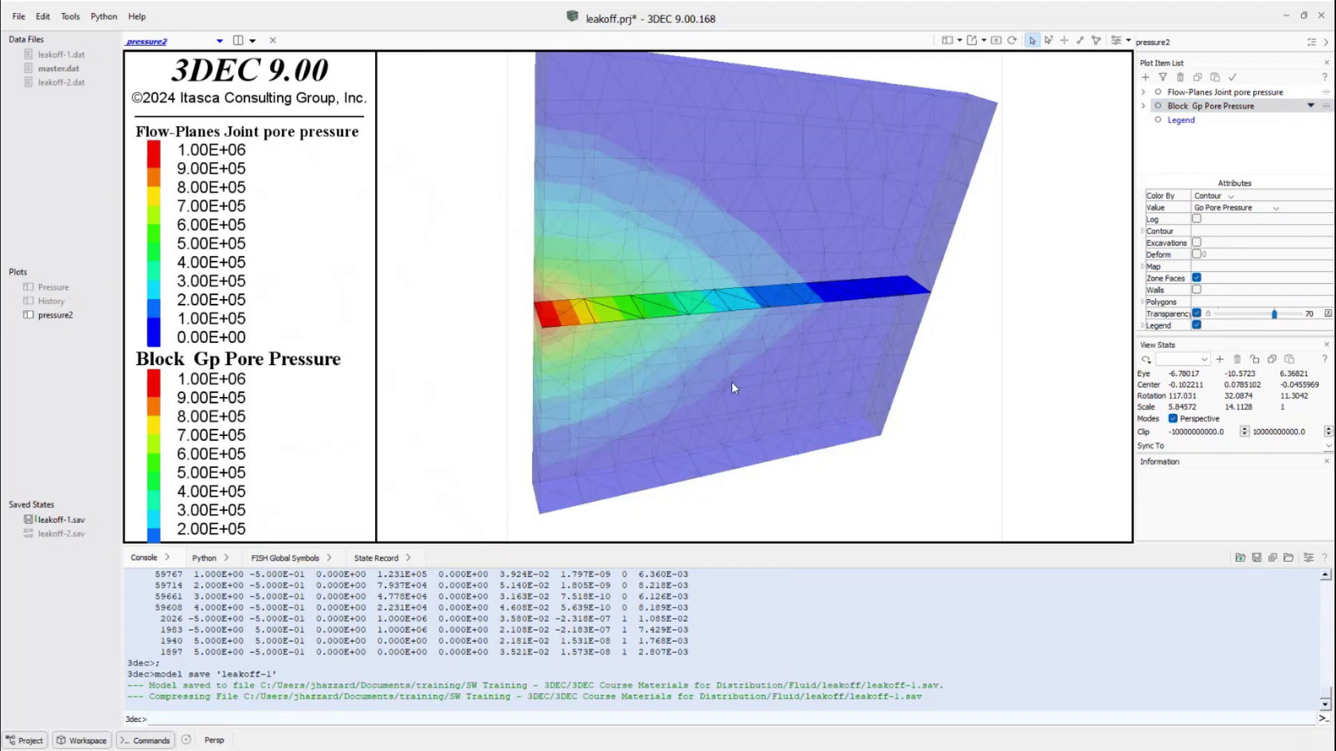
left_click_drag(732, 382, 694, 343)
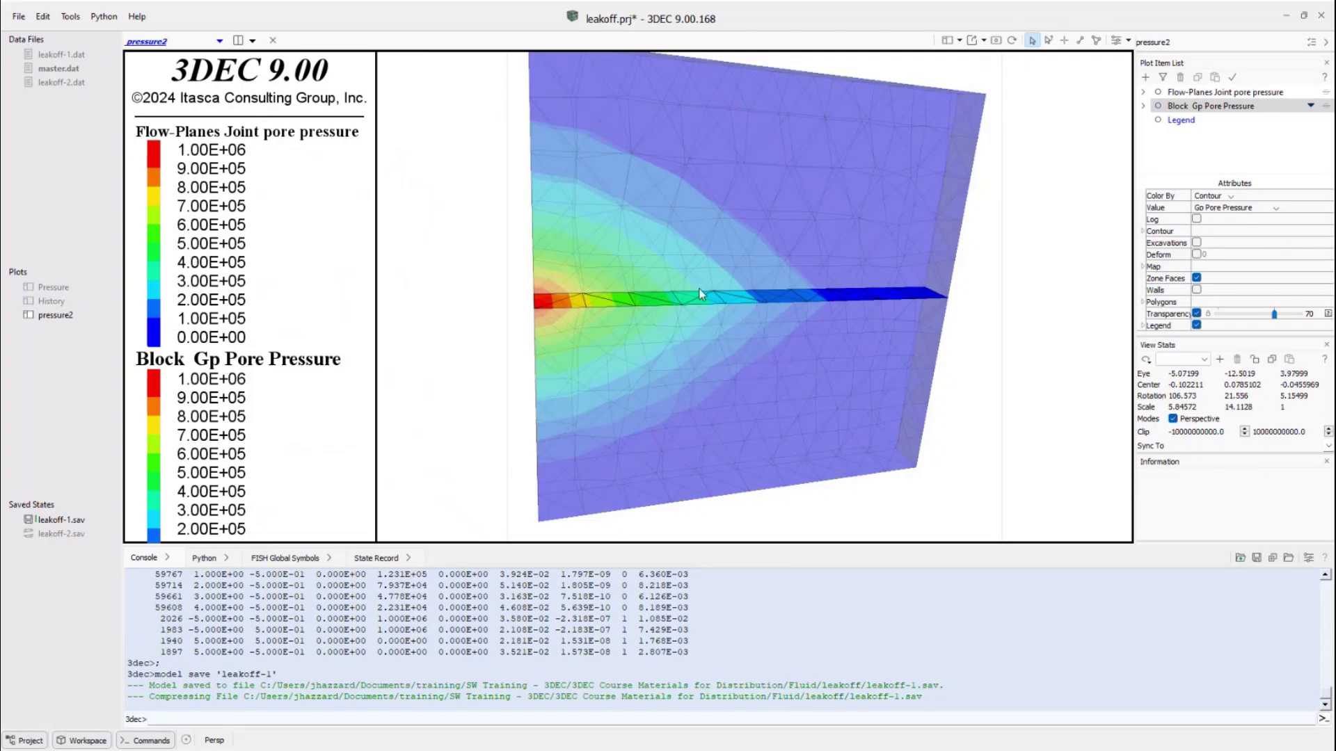
left_click_drag(703, 259, 691, 240)
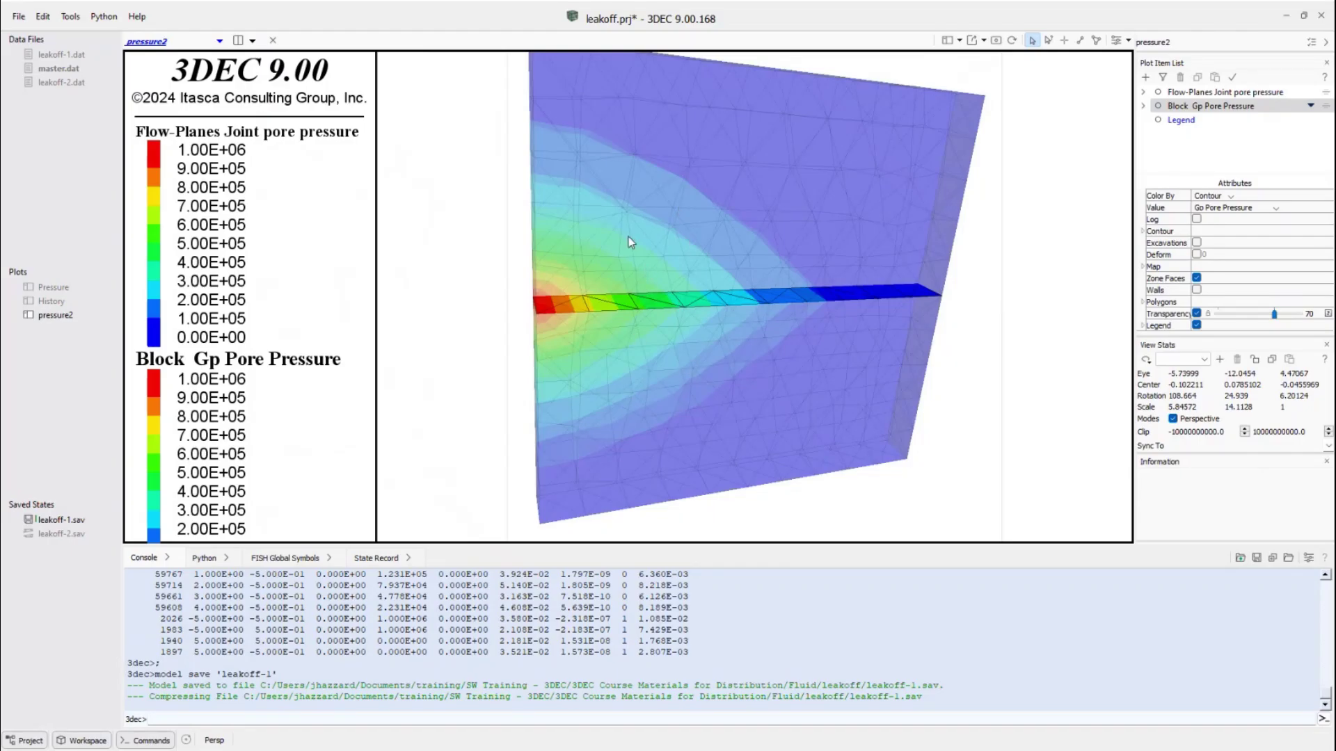
Set the zone fluid permeability to 1e-11 in leakoff-1.dat and rerun the data file.
double_click(65, 55)
scroll(431, 253, "up", 3)
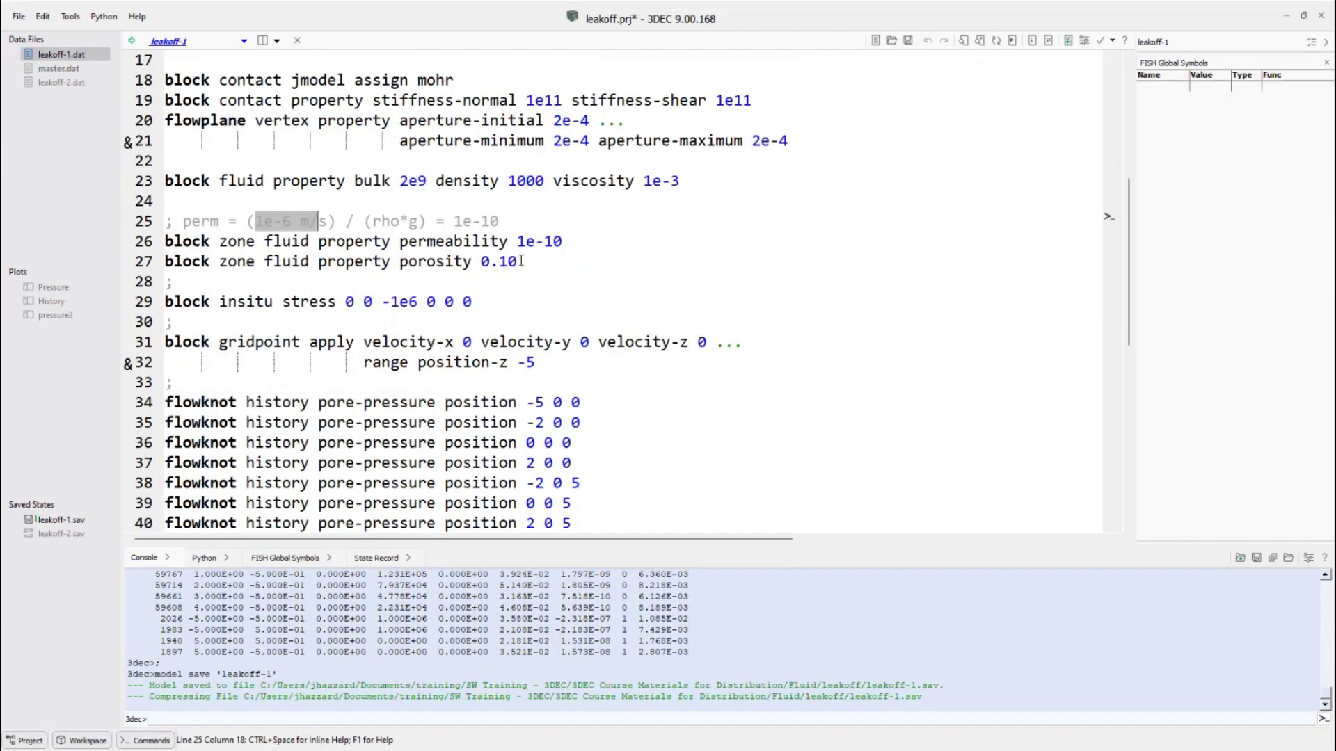
left_click(555, 242)
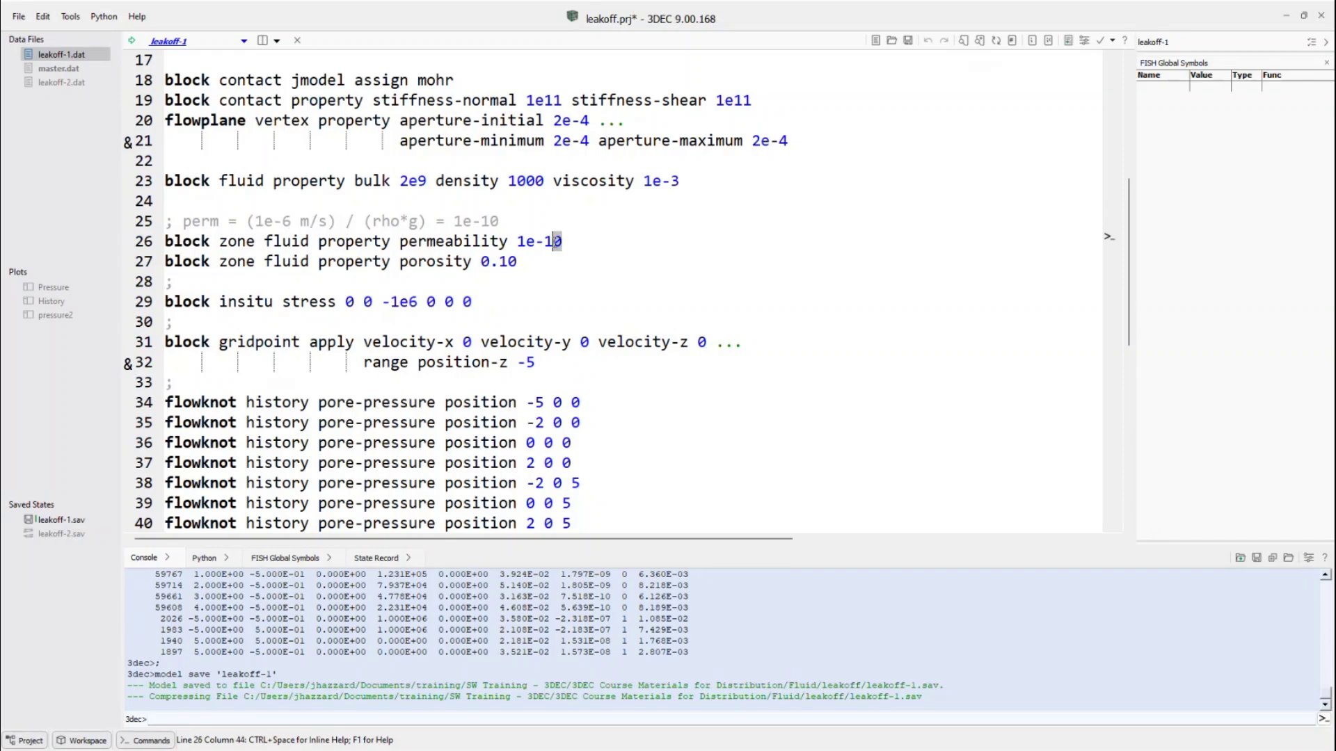
key("Delete")
type("1")
left_click(131, 41)
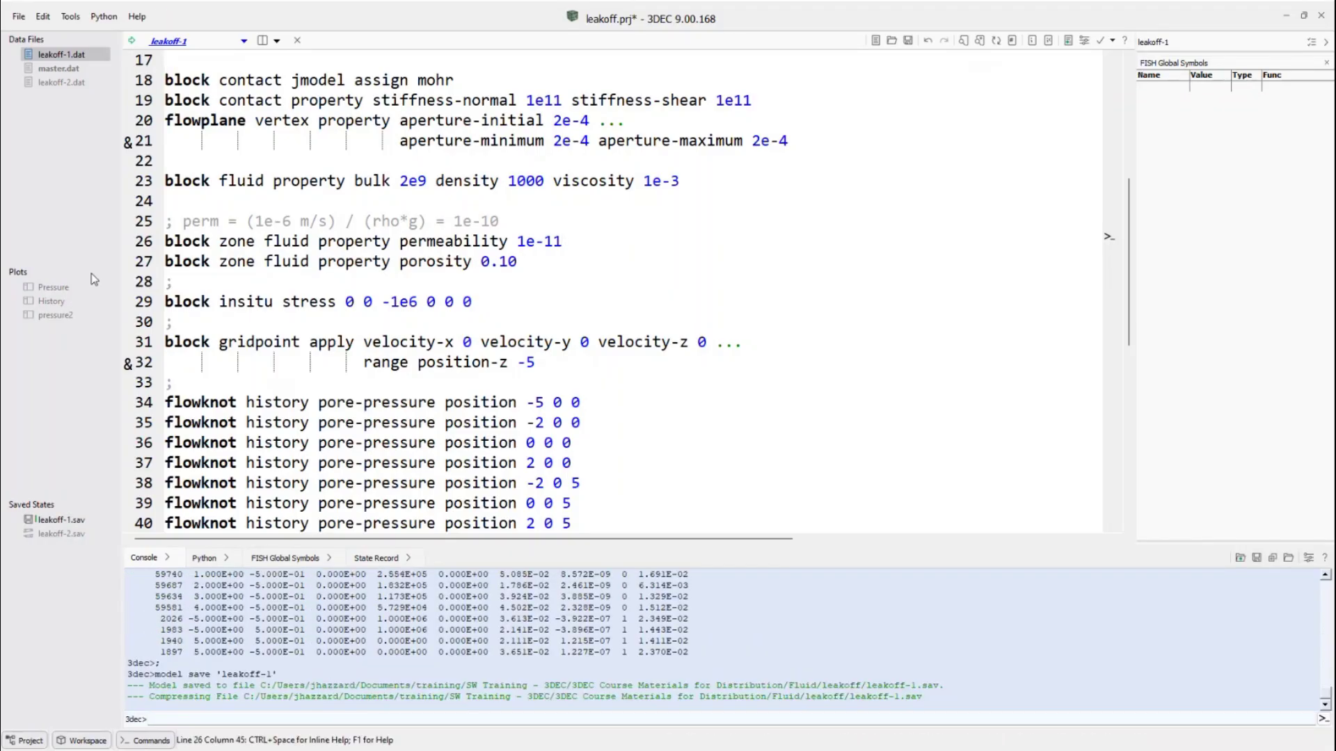
Reopen the pressure2 plot and examine the joint and matrix pore-pressure distribution for the lower permeability.
double_click(67, 315)
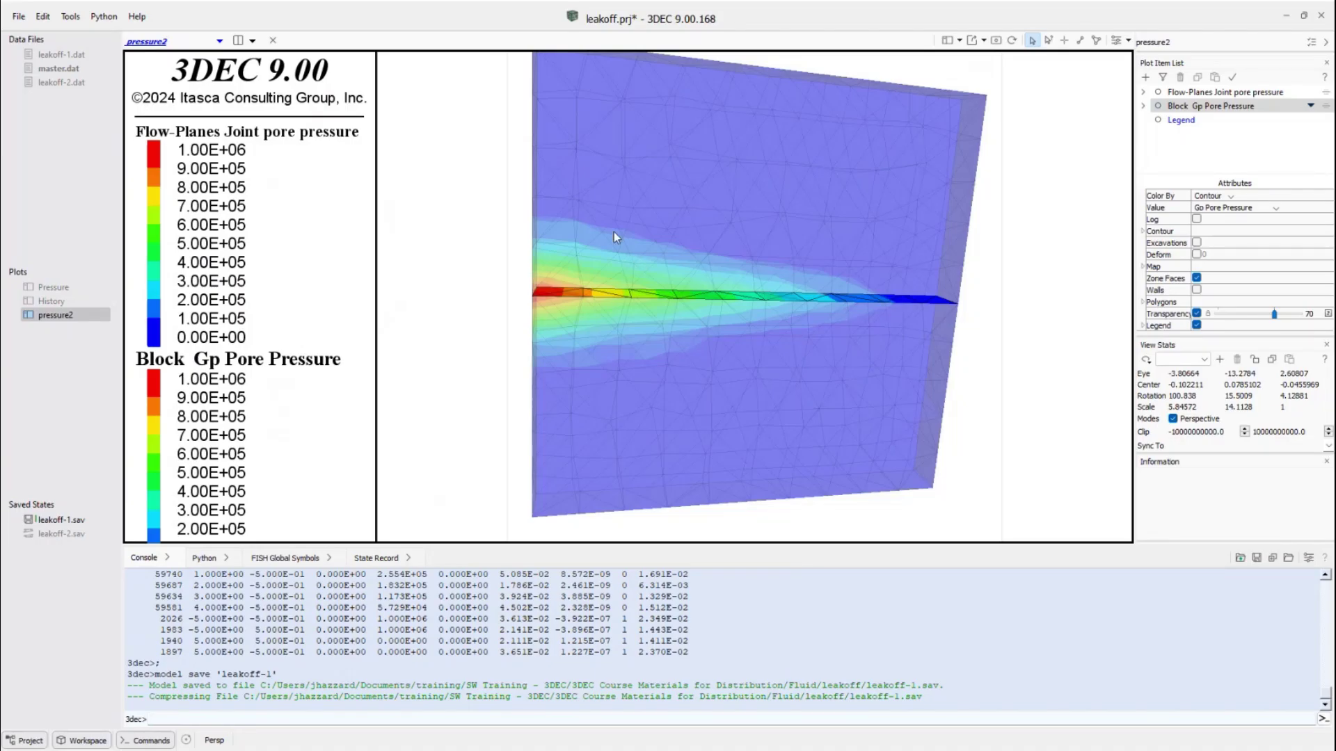
left_click_drag(614, 233, 614, 242)
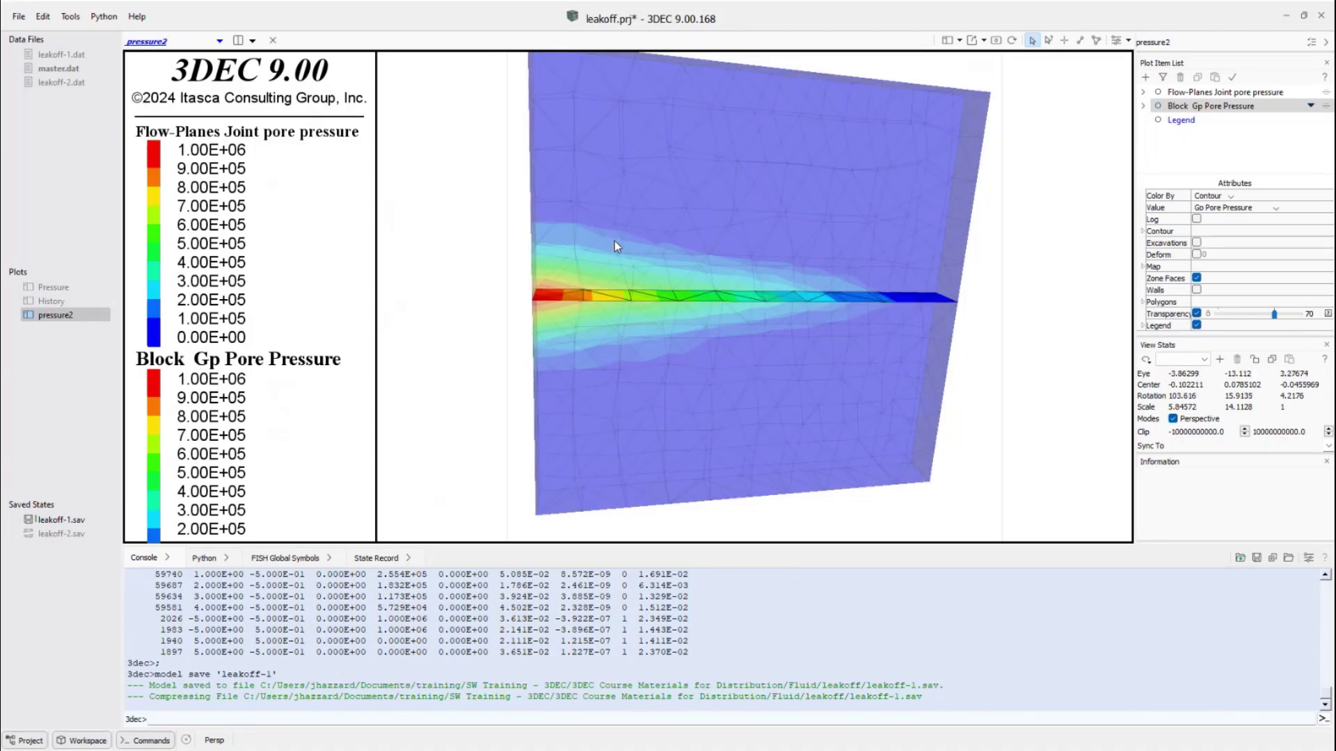
mouse_move(615, 240)
left_mouse_down()
mouse_move(618, 269)
mouse_move(616, 231)
left_mouse_up()
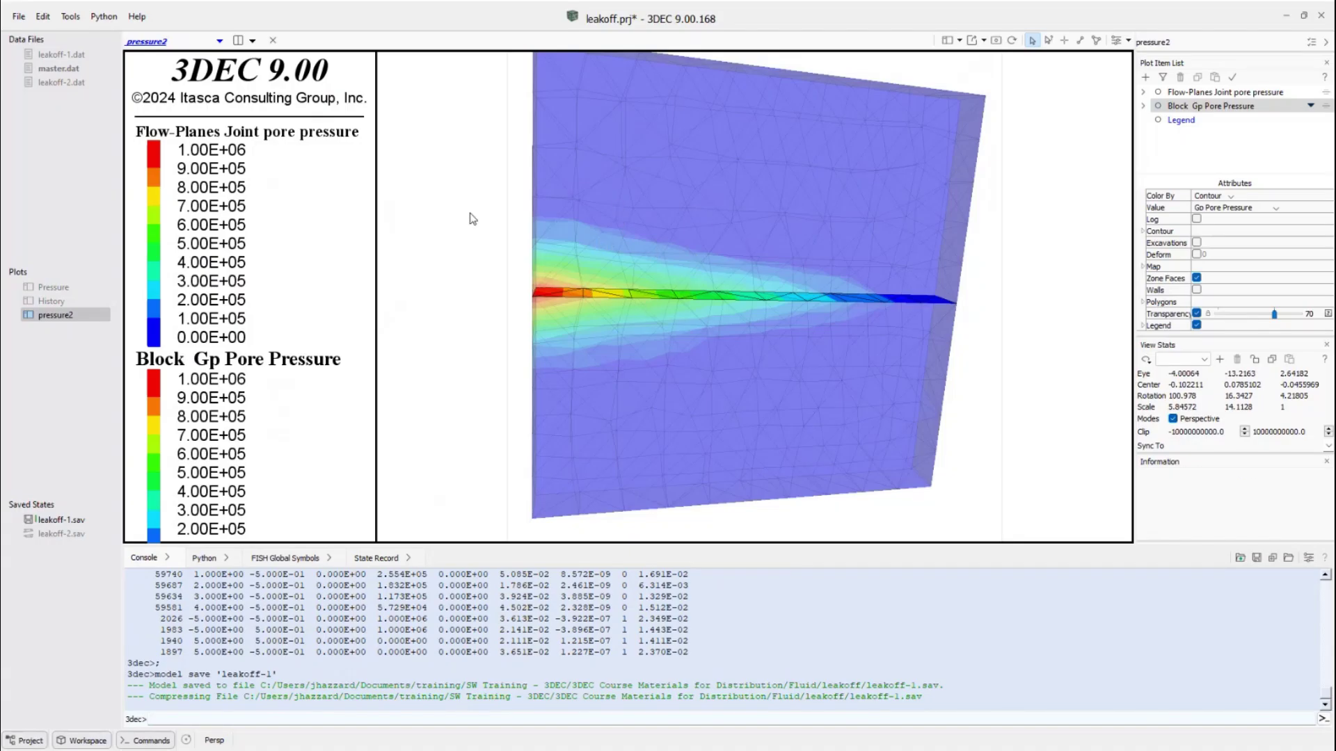
mouse_move(471, 215)
left_mouse_down()
mouse_move(492, 221)
mouse_move(466, 223)
left_mouse_up()
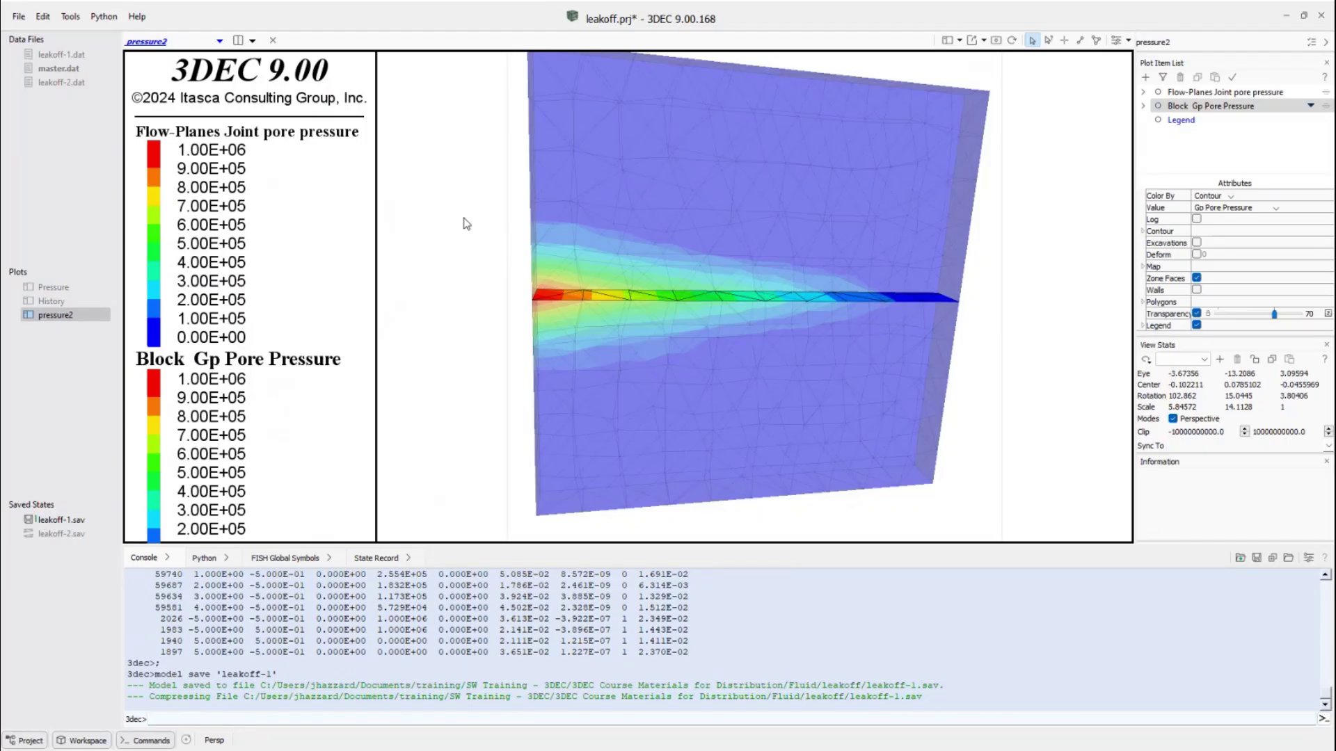